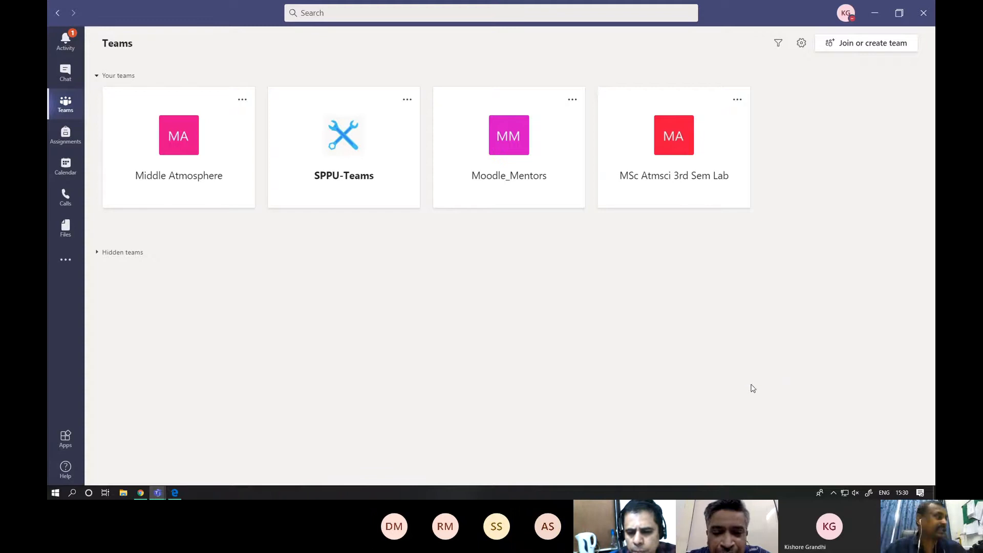
# - Switch to the Q&A meeting window and look through its additional meeting options, including live captions and recording
pyautogui.click(159, 492)
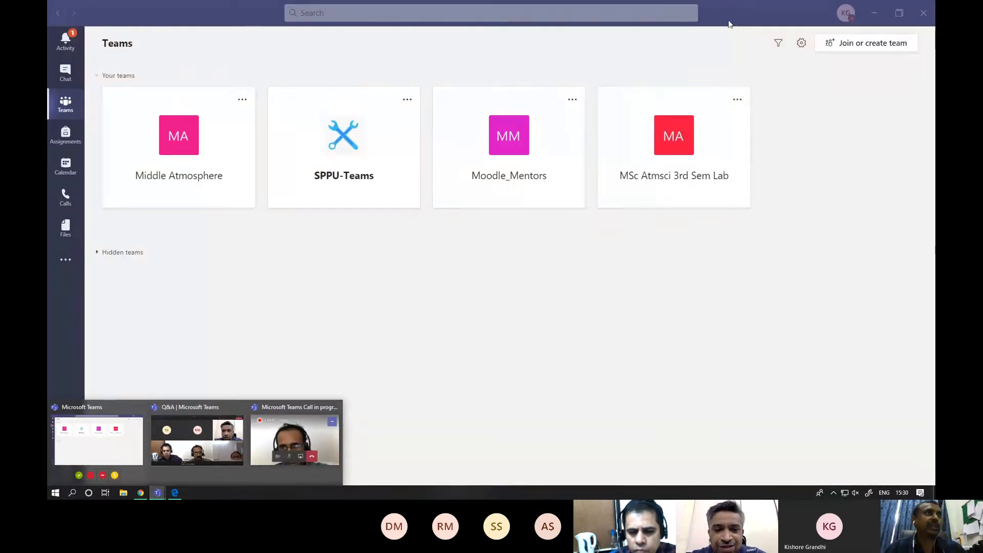
pyautogui.click(172, 431)
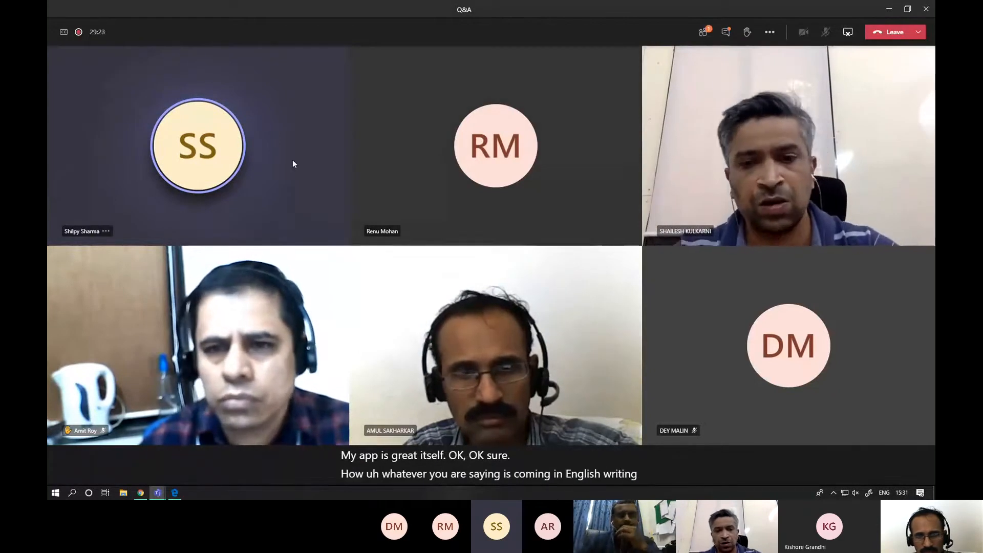
pyautogui.click(769, 32)
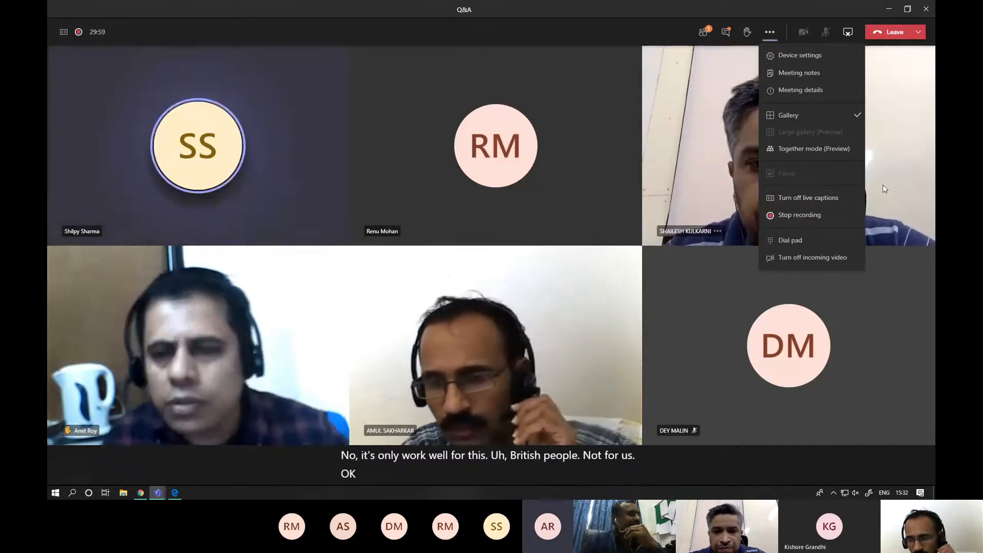
pyautogui.click(883, 185)
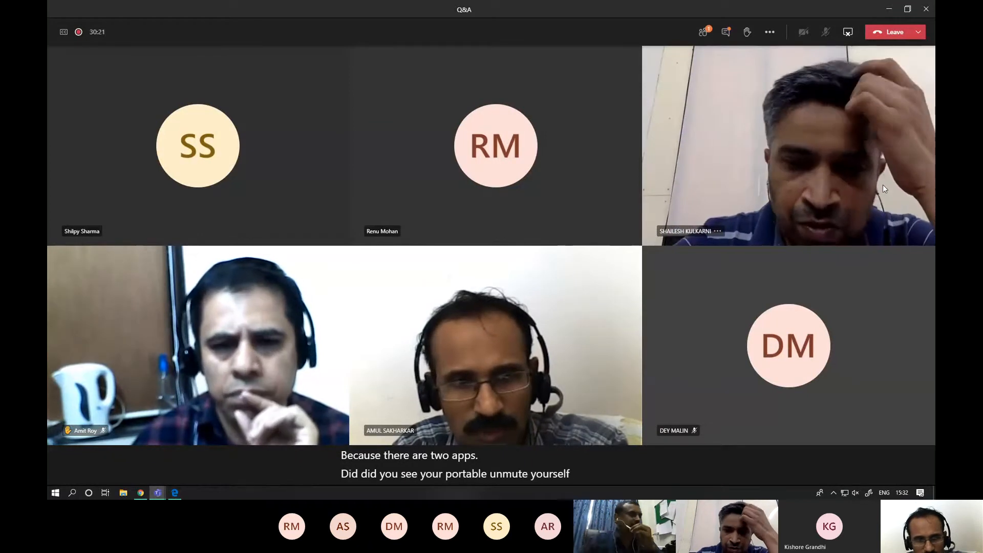
# - Dismiss the desktop notifications prompt in the Chrome version of Teams and return to the Q&A meeting window
pyautogui.click(139, 492)
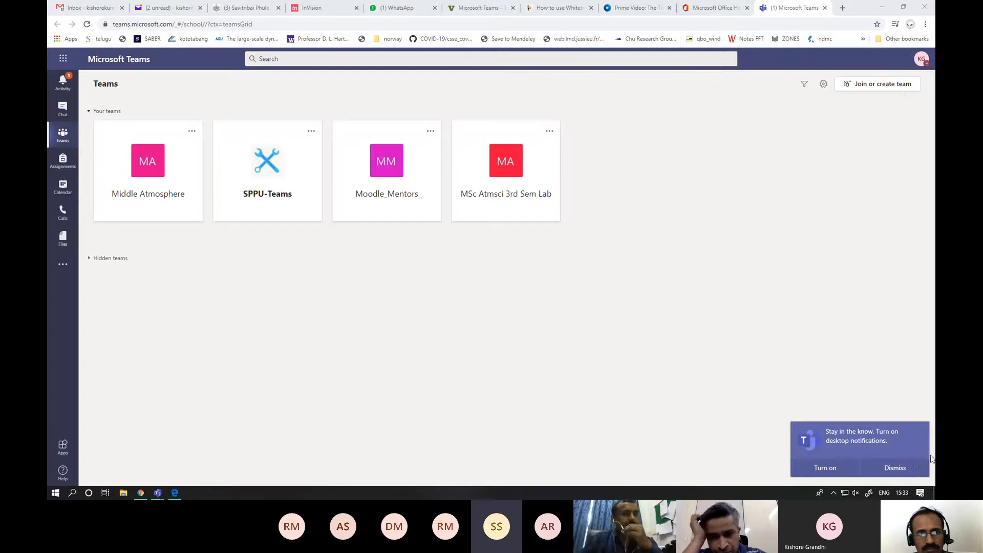
pyautogui.click(880, 466)
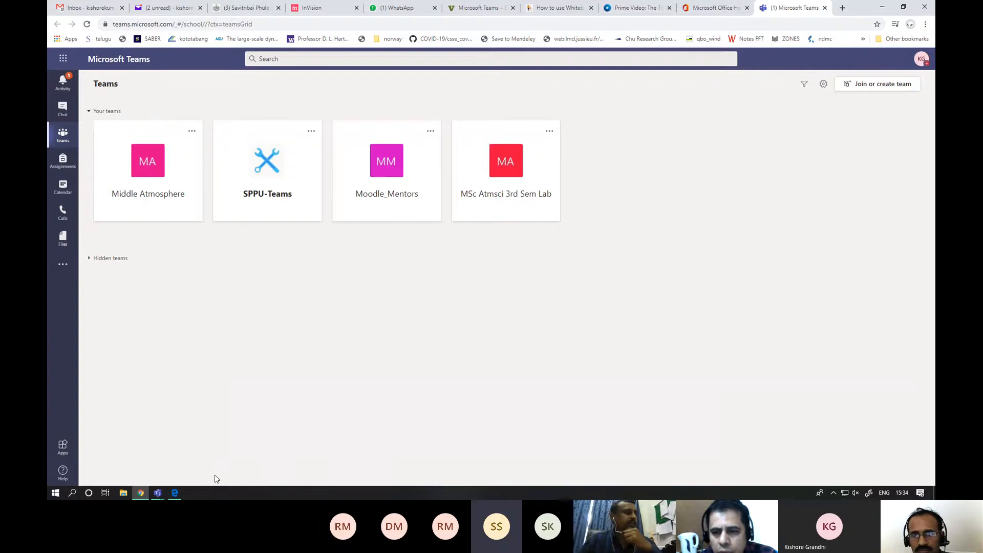
pyautogui.moveTo(158, 492)
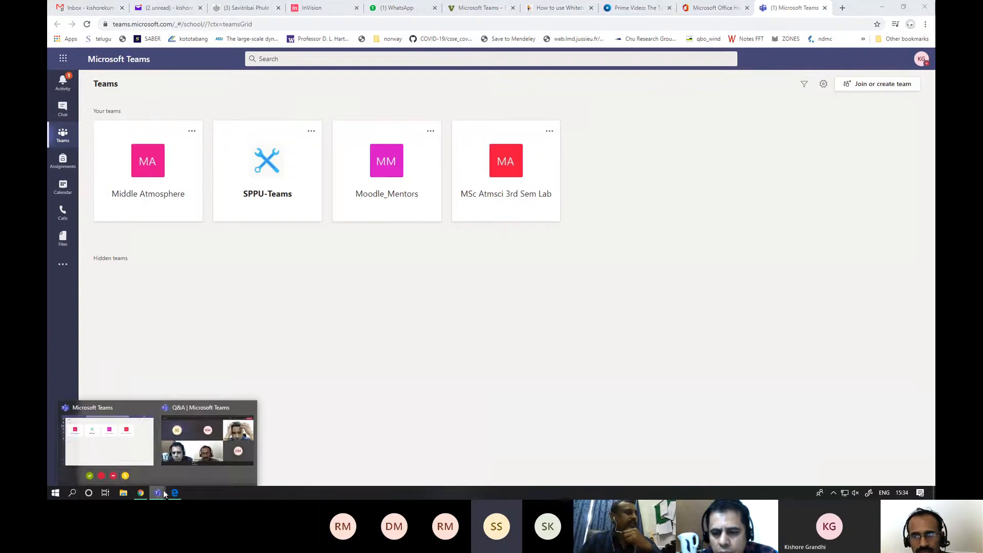
pyautogui.click(199, 447)
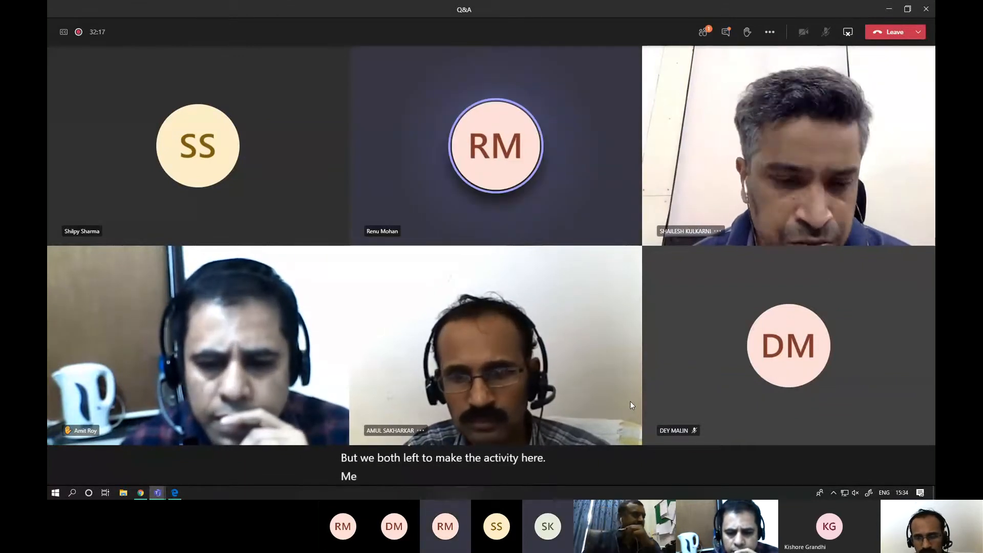
# - Switch to the main Teams desktop window, view the latest reply in the activity feed, and return to the teams overview
pyautogui.moveTo(157, 492)
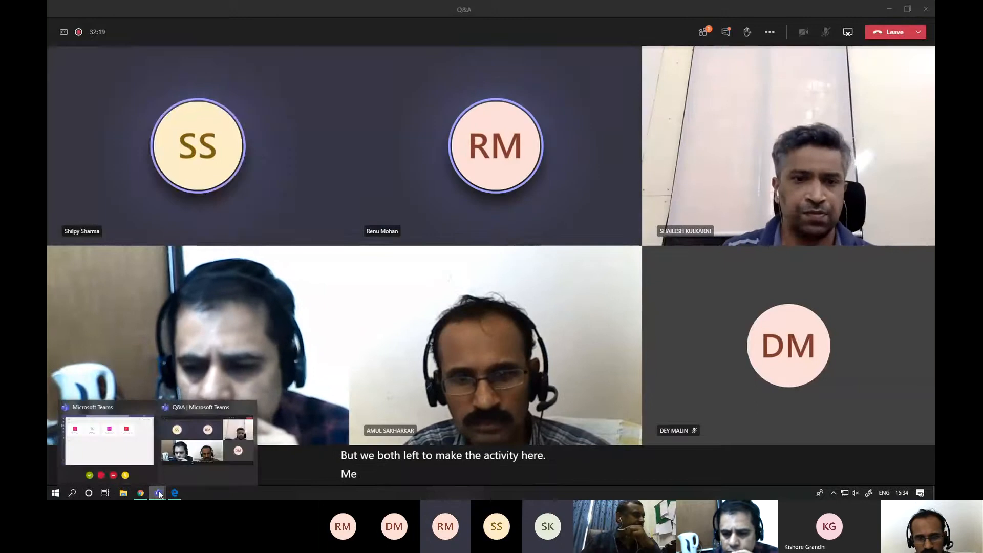
pyautogui.click(124, 426)
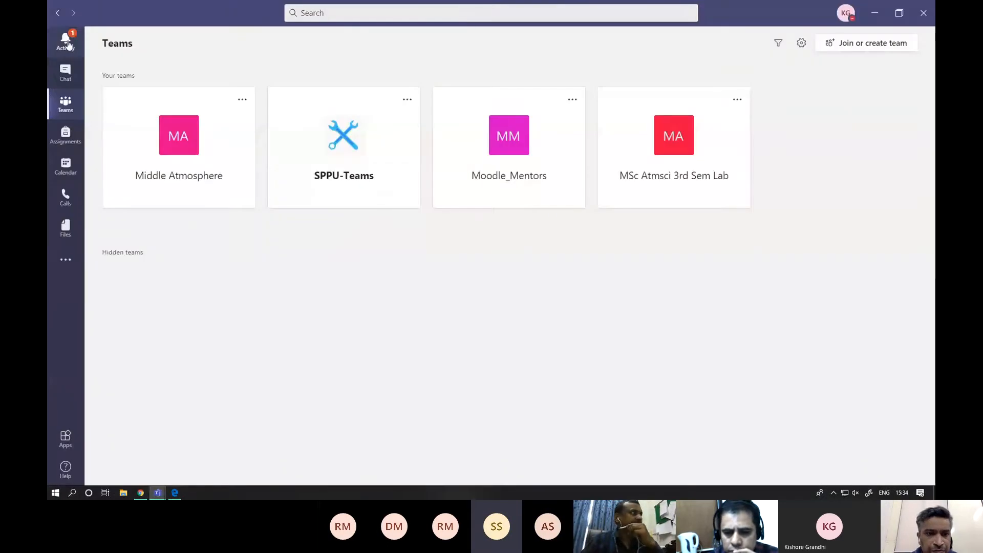
pyautogui.click(66, 41)
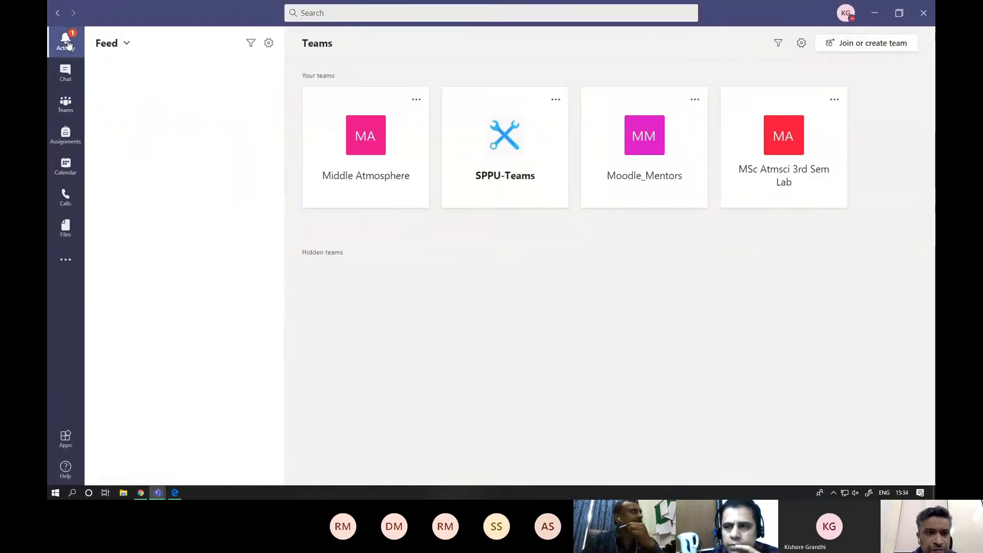
pyautogui.click(176, 81)
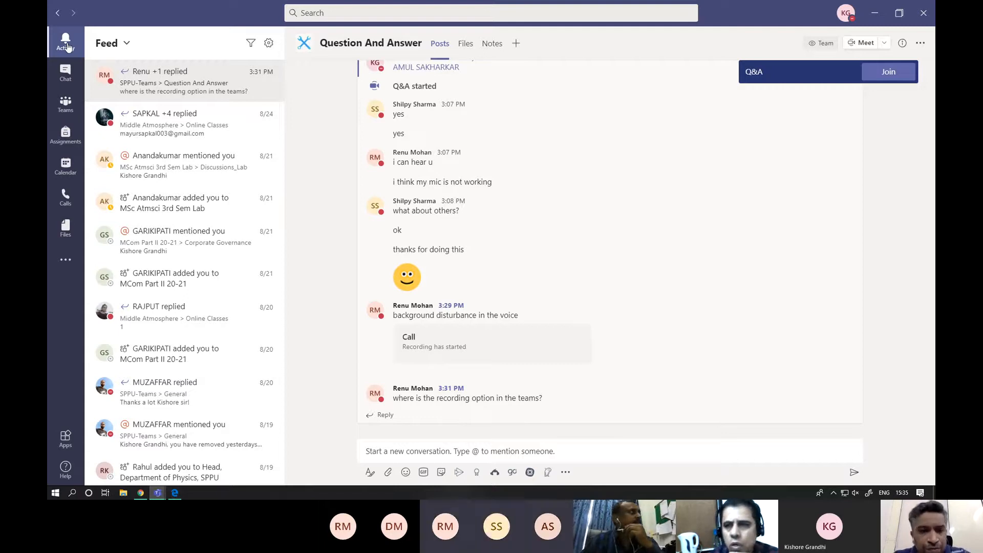
pyautogui.click(63, 101)
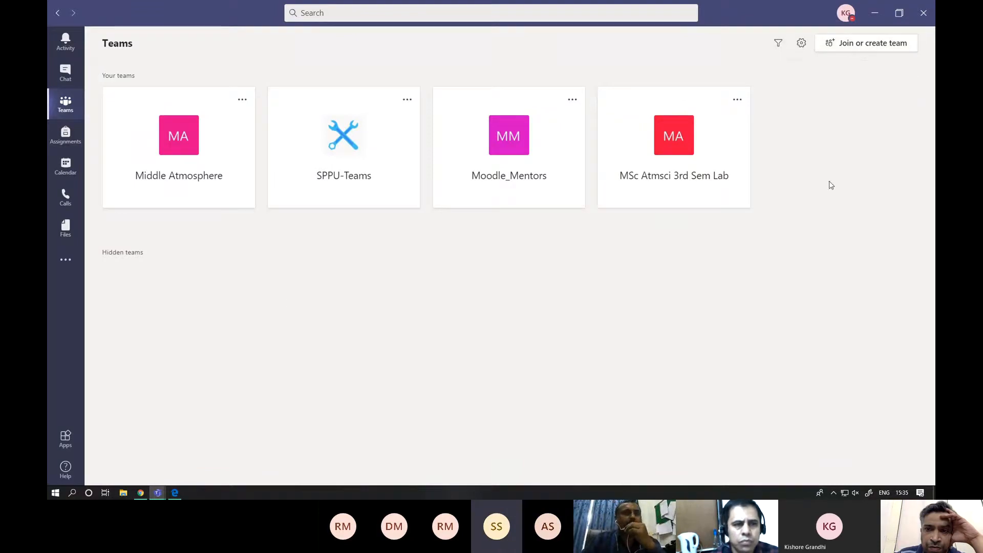
# - Enlarge the Teams interface to 145%, show the activity feed, and go back to the teams overview
pyautogui.hotkey('ctrl', '+')
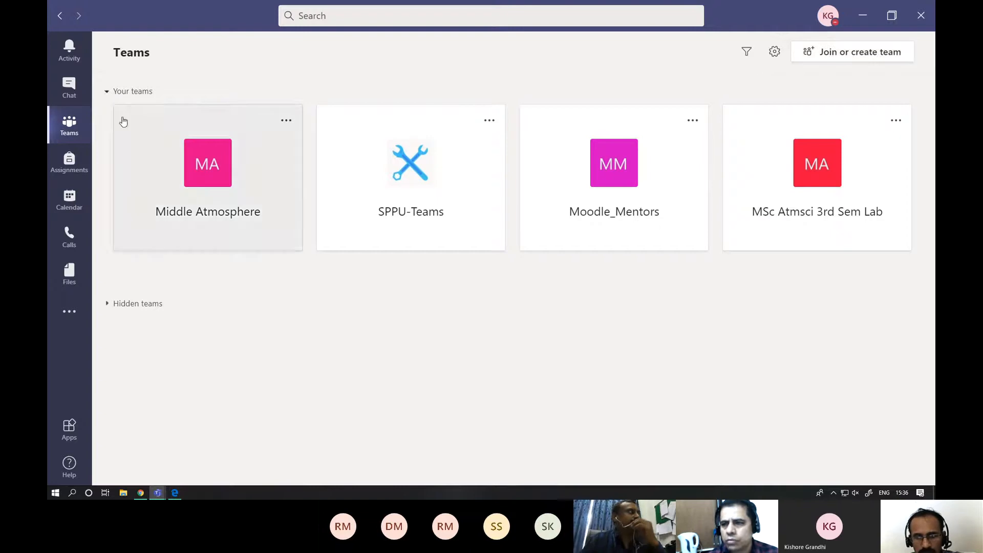
pyautogui.click(70, 53)
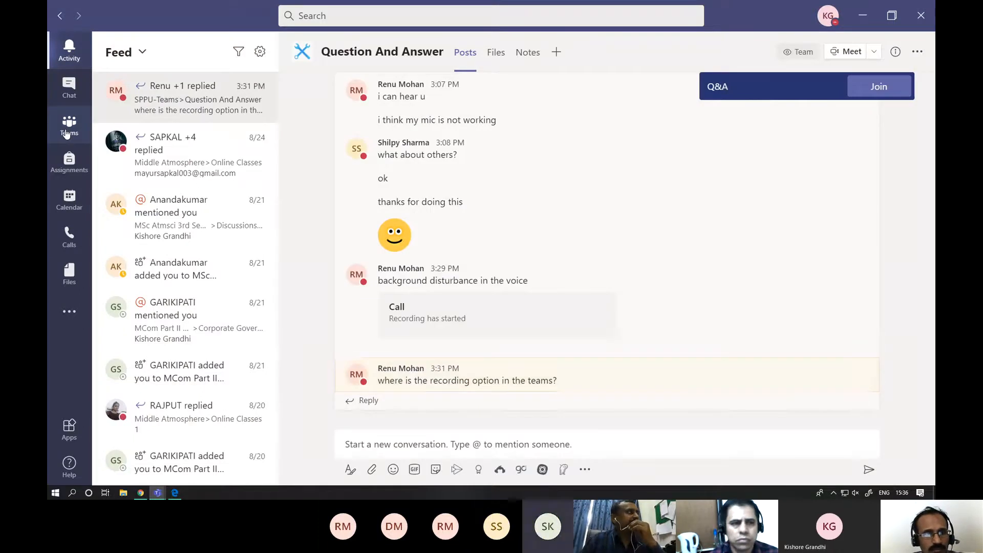
pyautogui.click(67, 134)
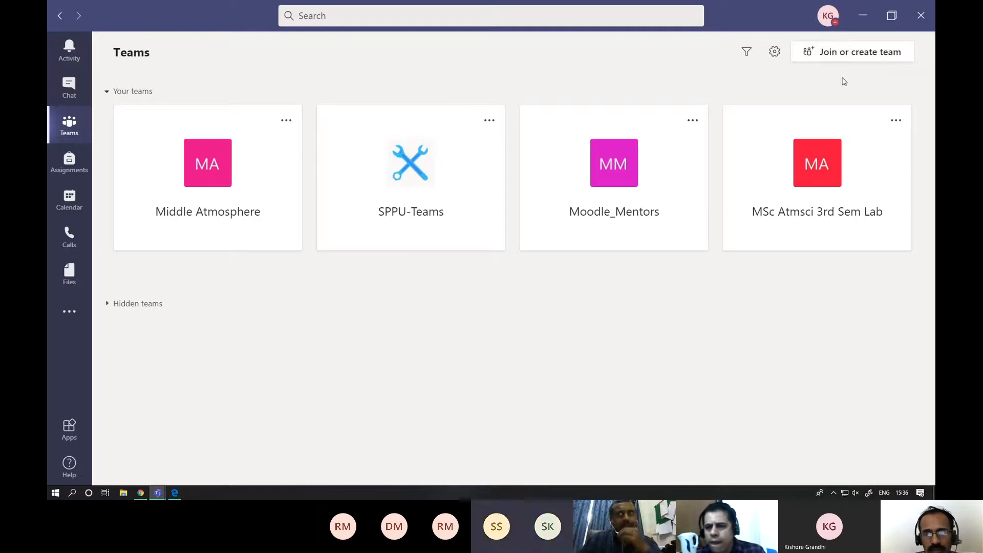
# - Look at the profile options and the recent chats, and return to the teams overview
pyautogui.click(829, 17)
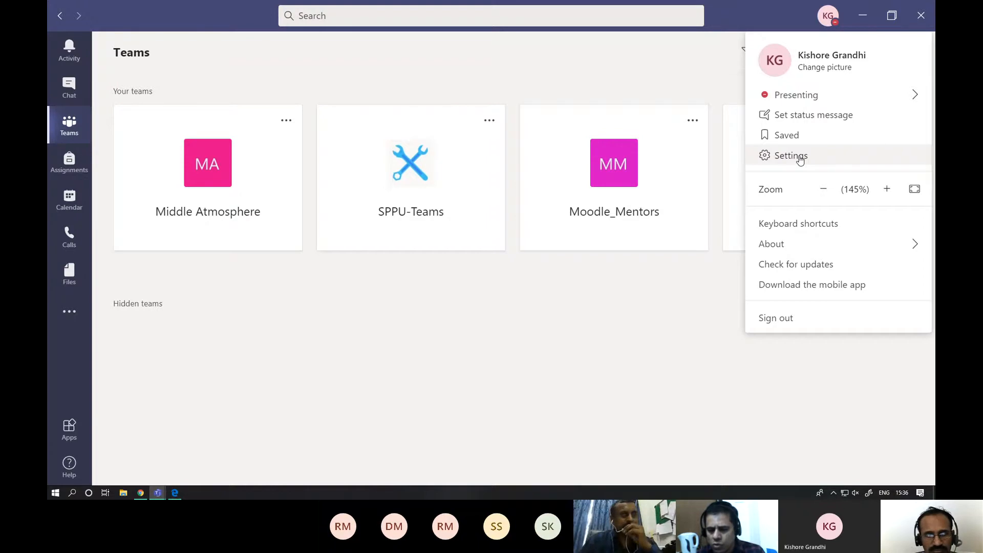
pyautogui.click(69, 87)
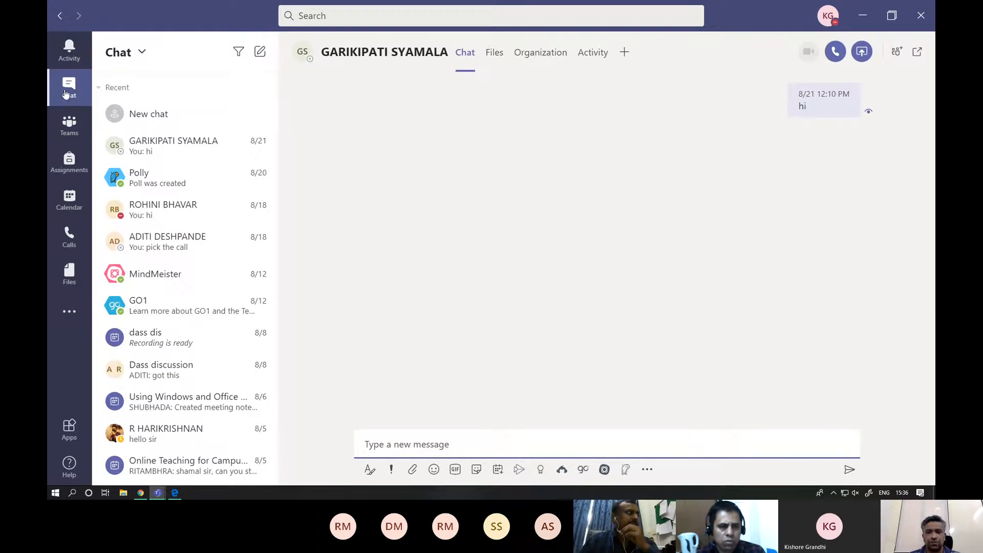
pyautogui.click(65, 94)
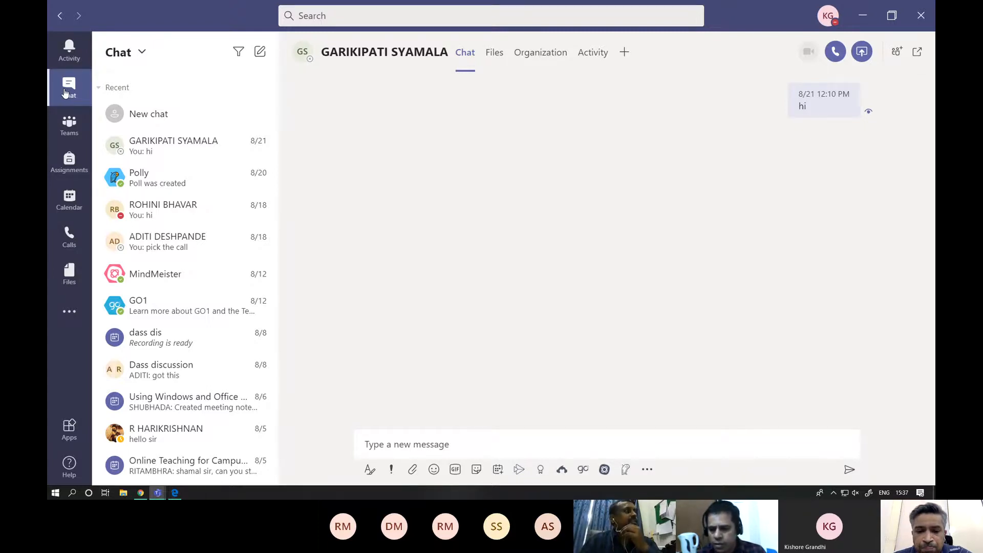
pyautogui.click(829, 17)
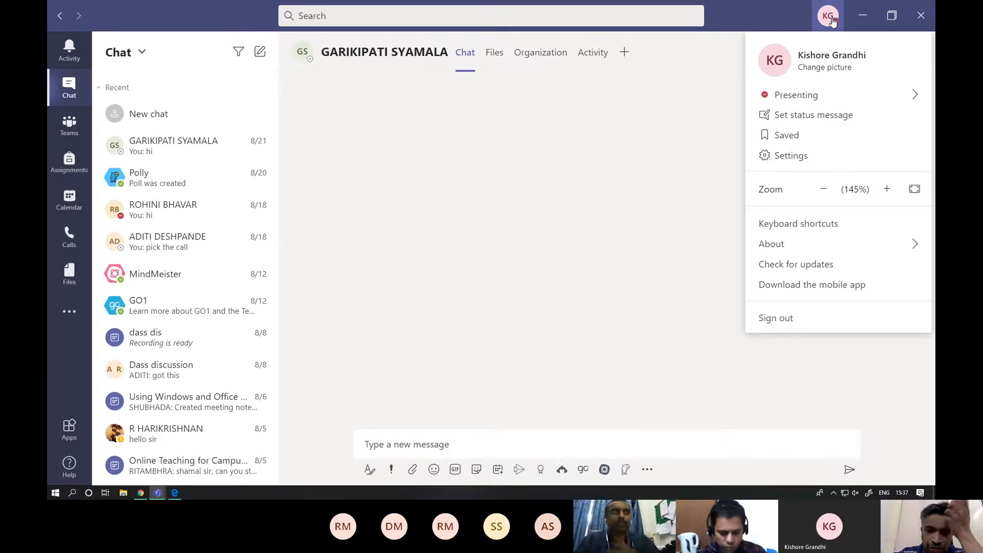
pyautogui.click(71, 134)
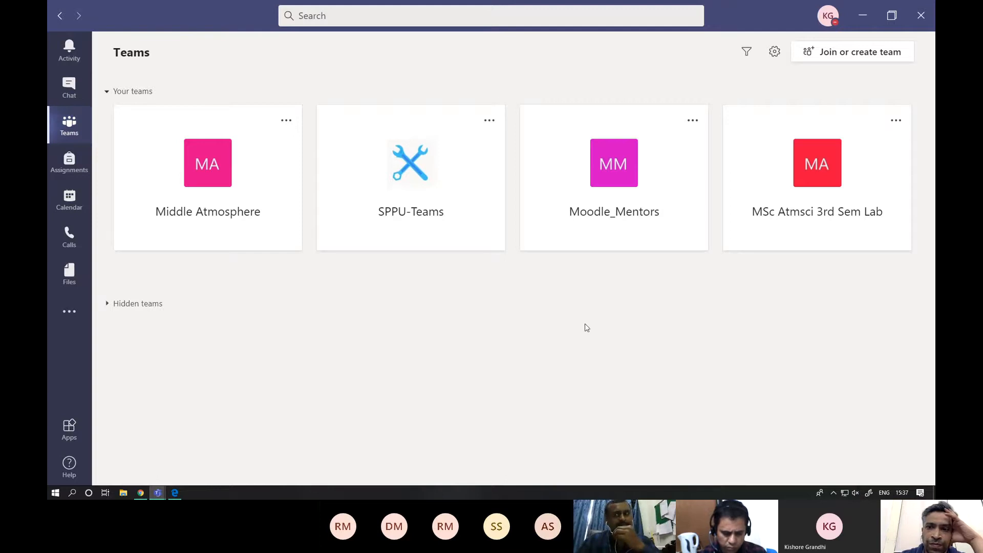
# - Set the teams layout to List in the general settings and review the remaining application and language options
pyautogui.click(828, 23)
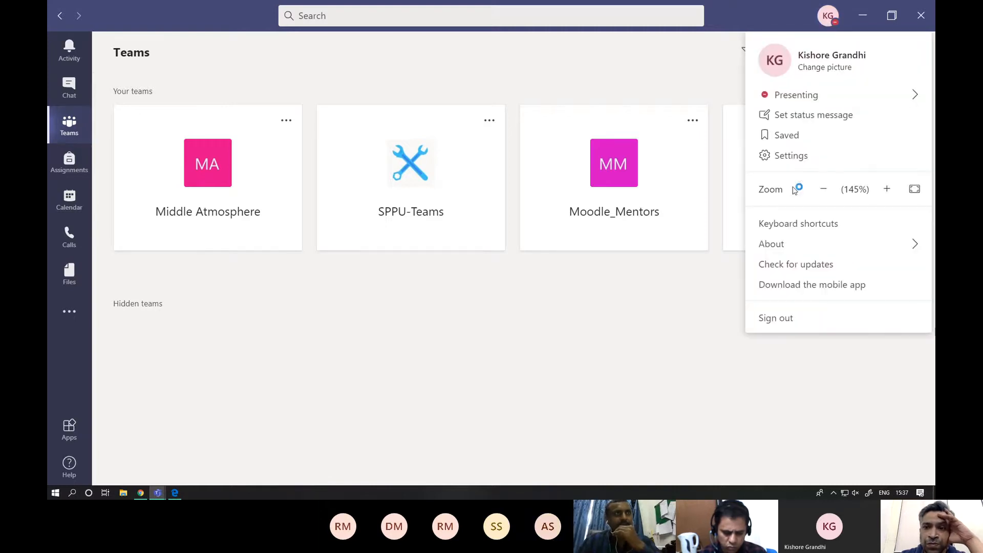
pyautogui.click(797, 156)
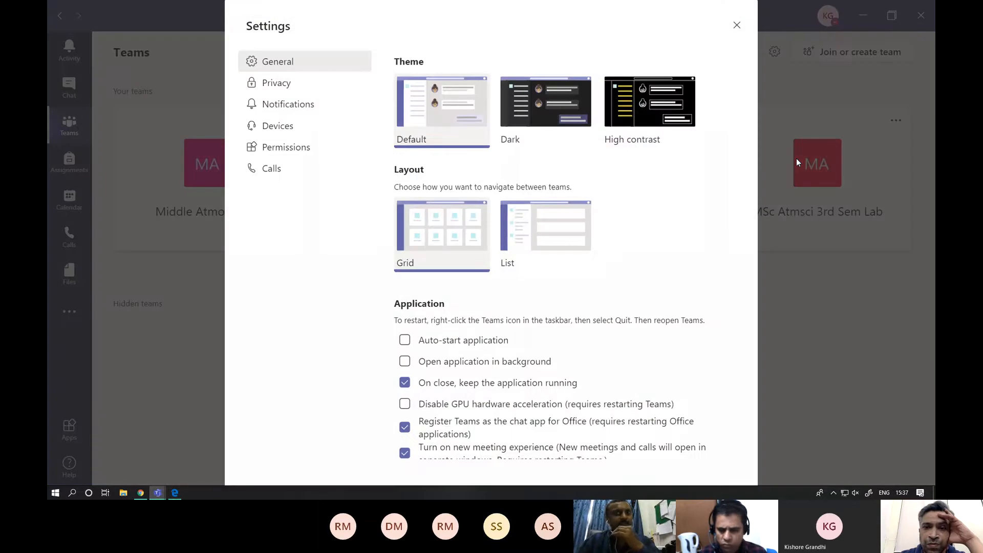
pyautogui.click(518, 230)
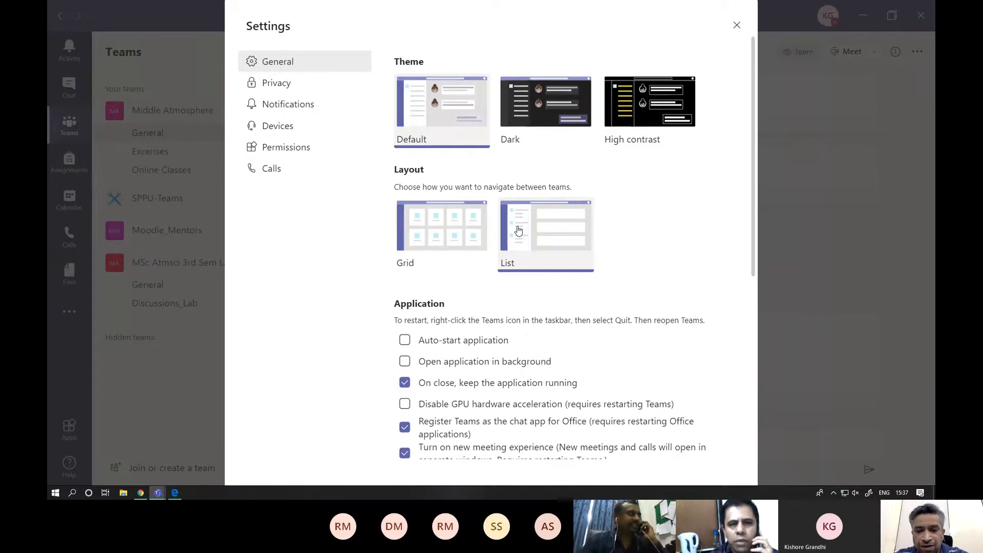
pyautogui.scroll(-6, 518, 230)
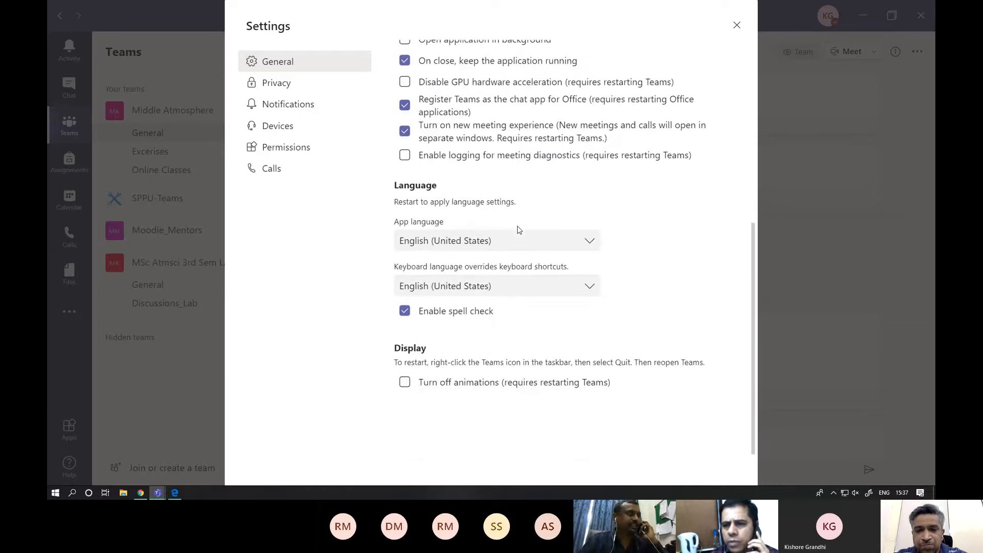
pyautogui.scroll(6, 518, 230)
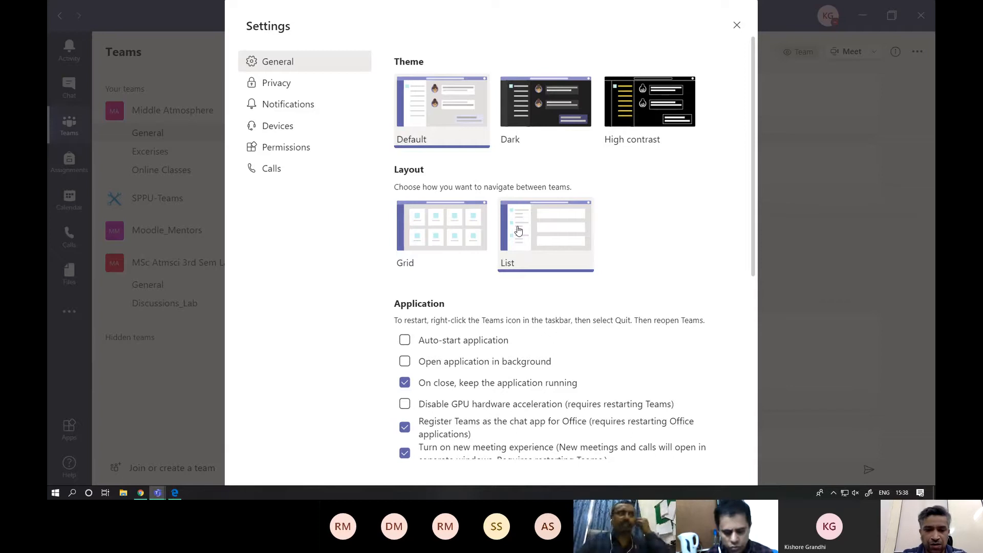
pyautogui.click(737, 25)
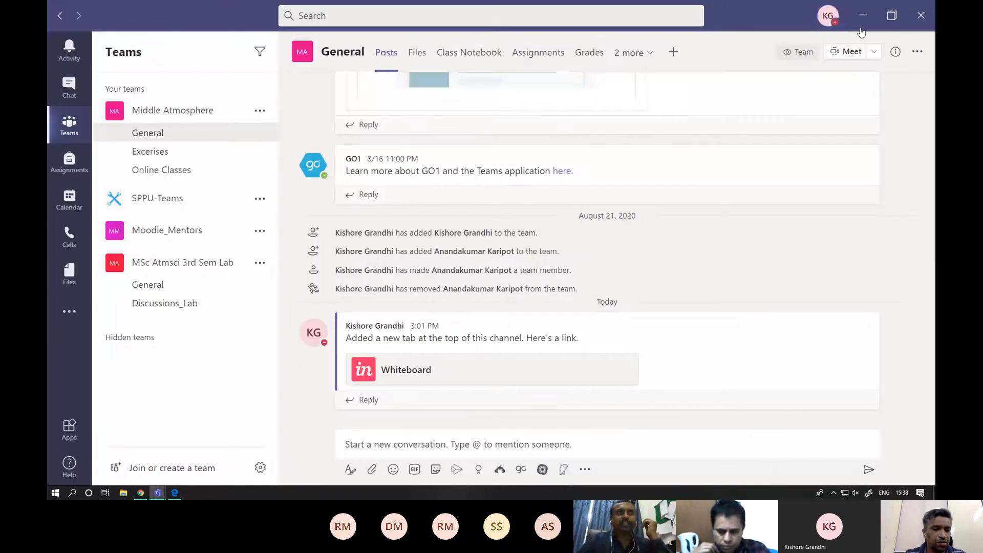
# - Review the layout options in the general settings again, revisit the recent chats, and return to the teams list
pyautogui.click(827, 15)
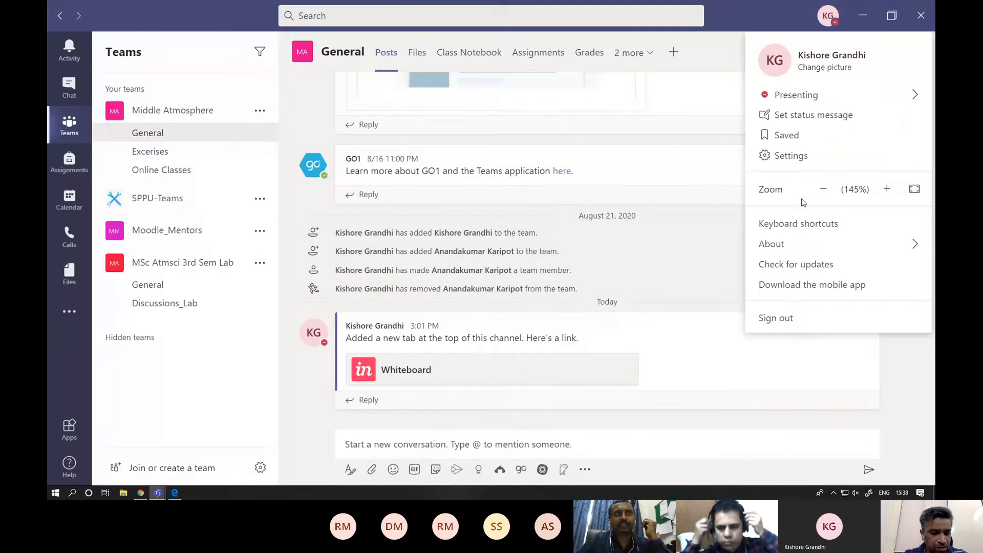
pyautogui.click(795, 159)
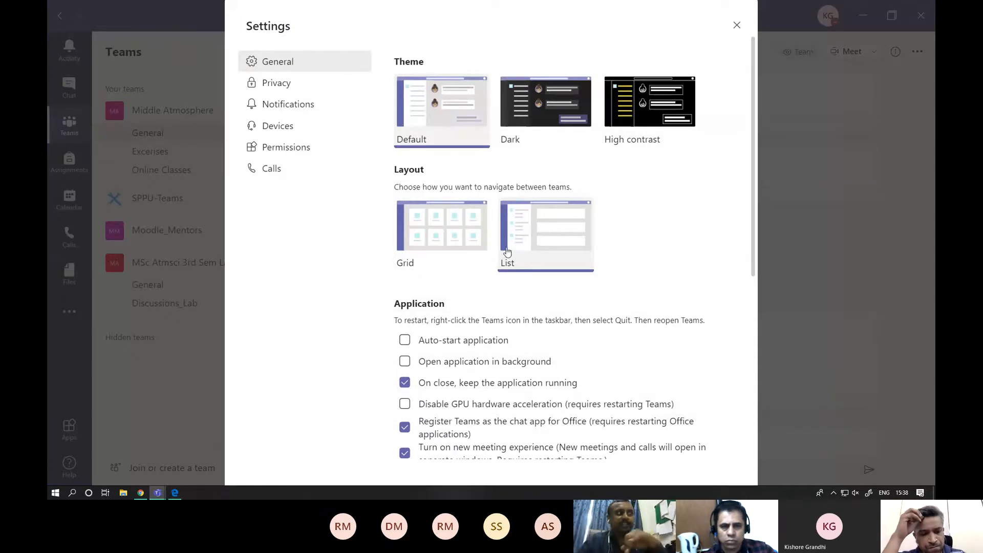
pyautogui.click(736, 26)
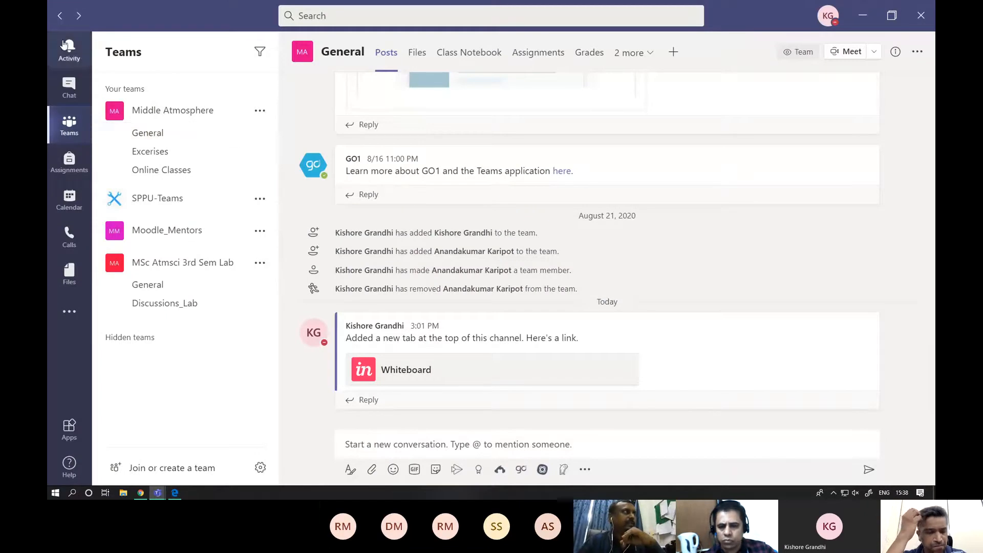
pyautogui.click(60, 17)
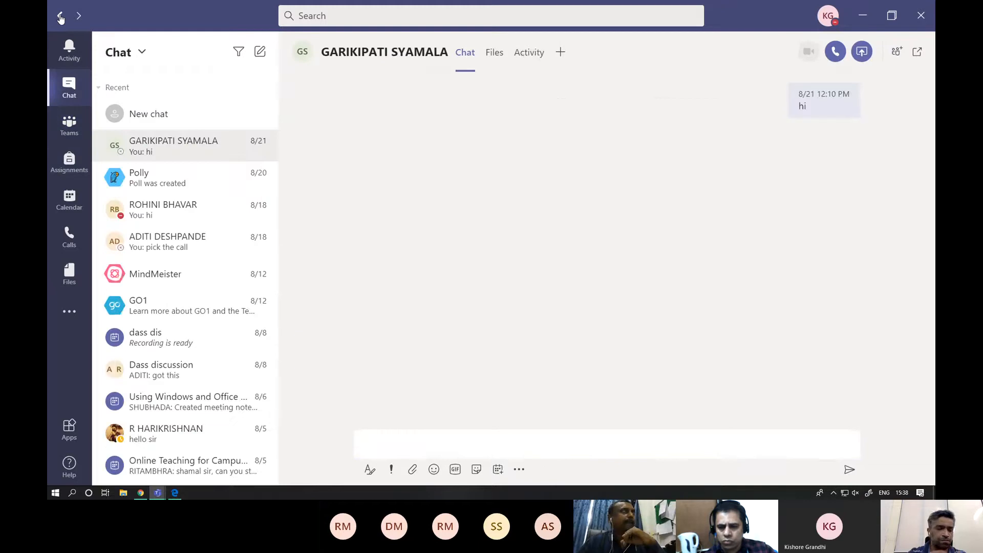
pyautogui.click(68, 123)
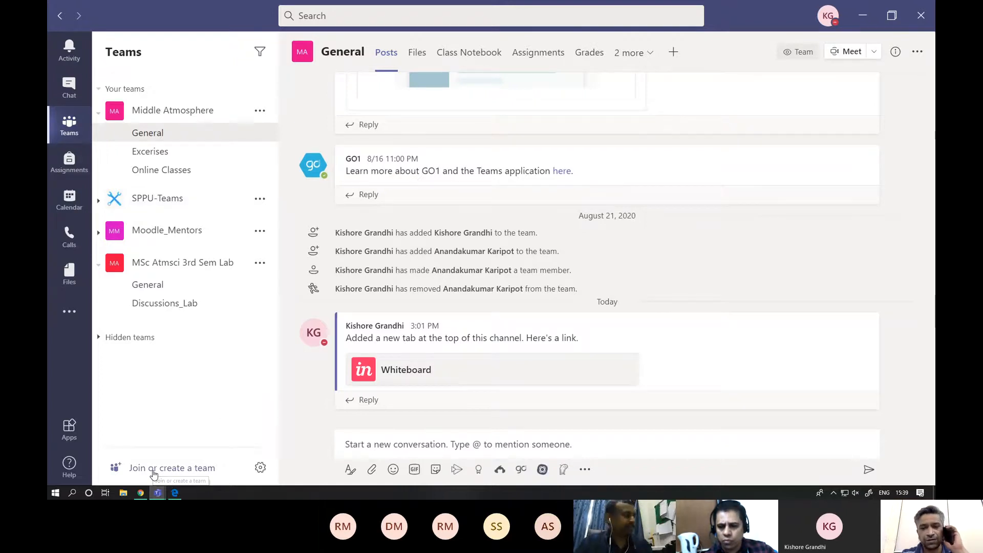
# - Enlarge the interface two more levels and collapse the Middle Atmosphere team and the whole Your teams group
pyautogui.hotkey('ctrl', '=')
pyautogui.hotkey('ctrl', '=')
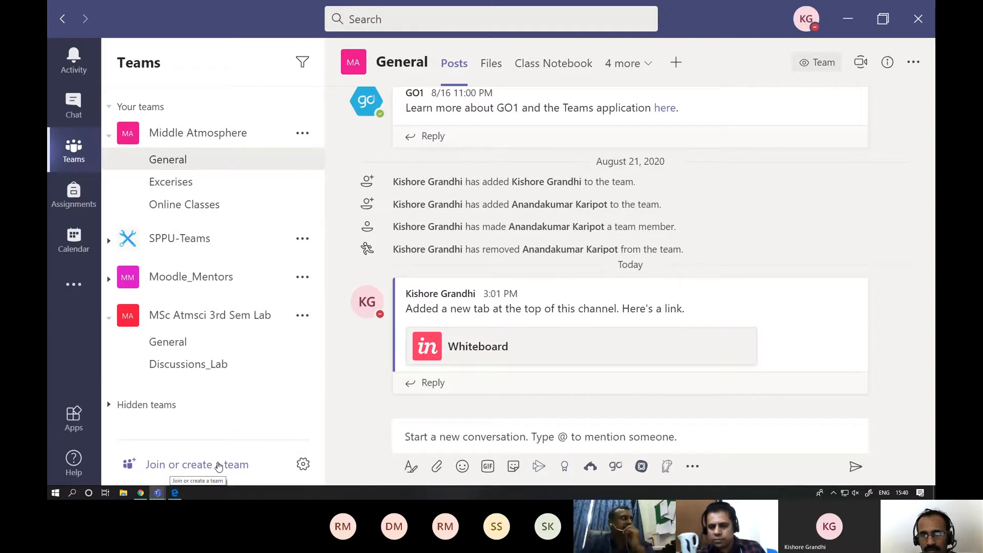
pyautogui.click(109, 135)
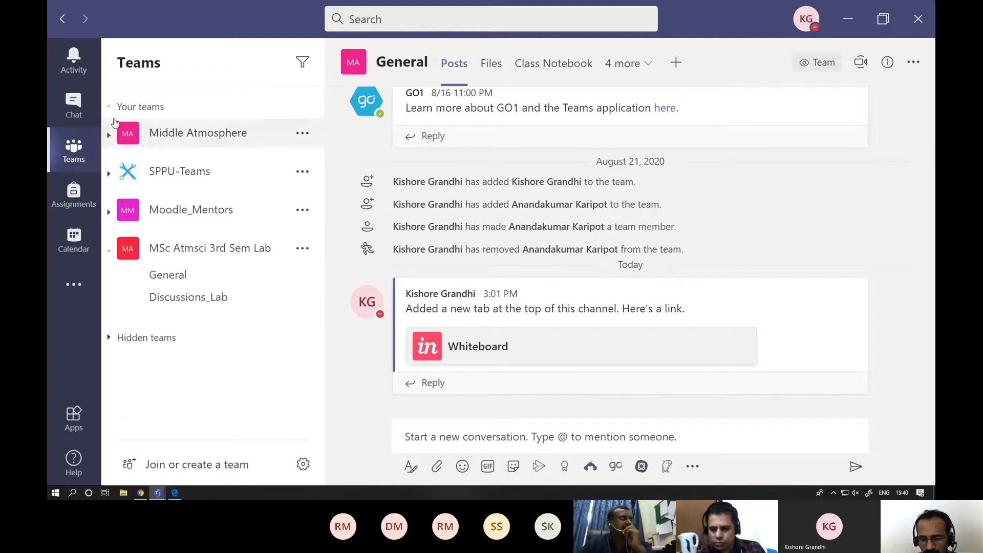
pyautogui.click(109, 108)
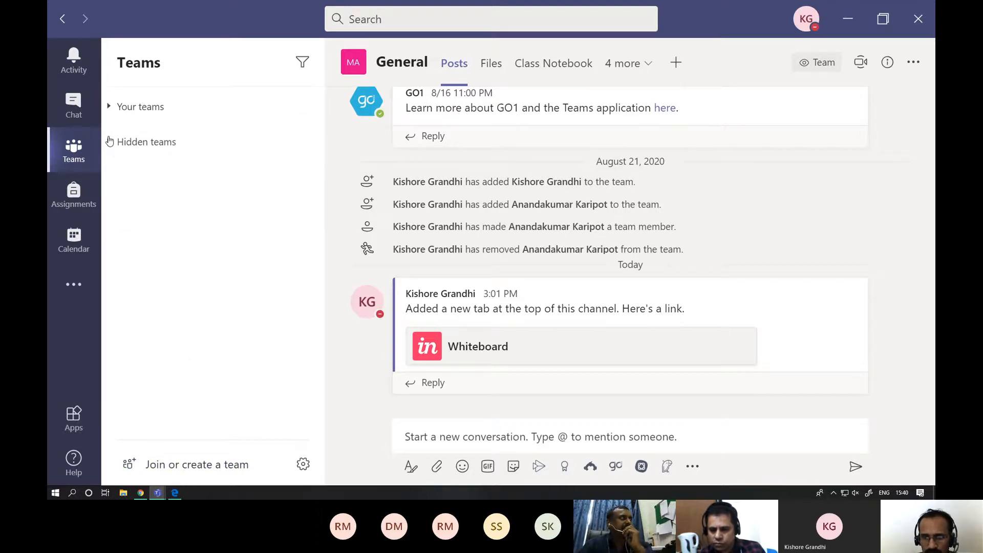
# - Expand the Your teams group and collapse the MSc Atmsci 3rd Sem Lab team
pyautogui.click(109, 106)
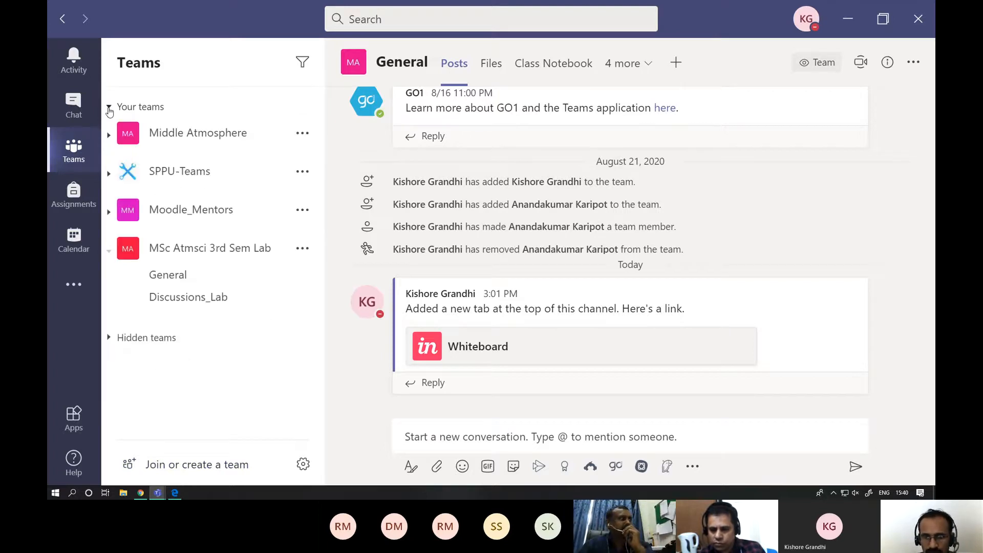
pyautogui.click(109, 250)
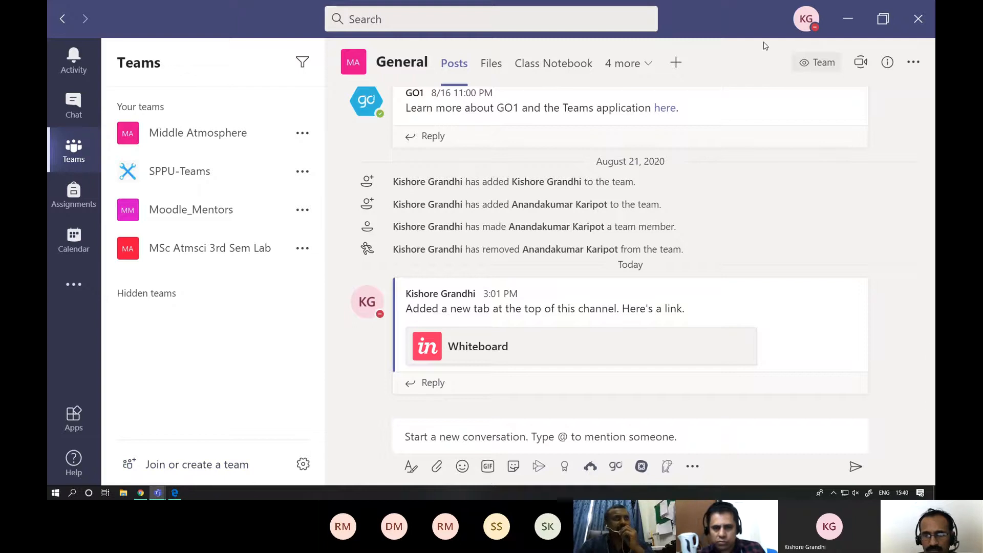
# - Change the teams layout to Grid in the general settings and return to the teams overview
pyautogui.click(802, 21)
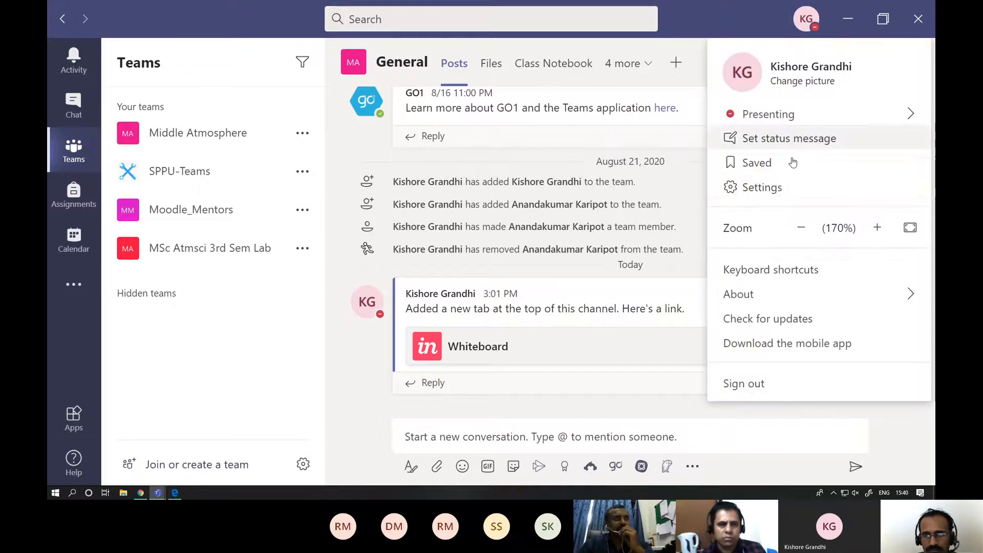
pyautogui.click(781, 193)
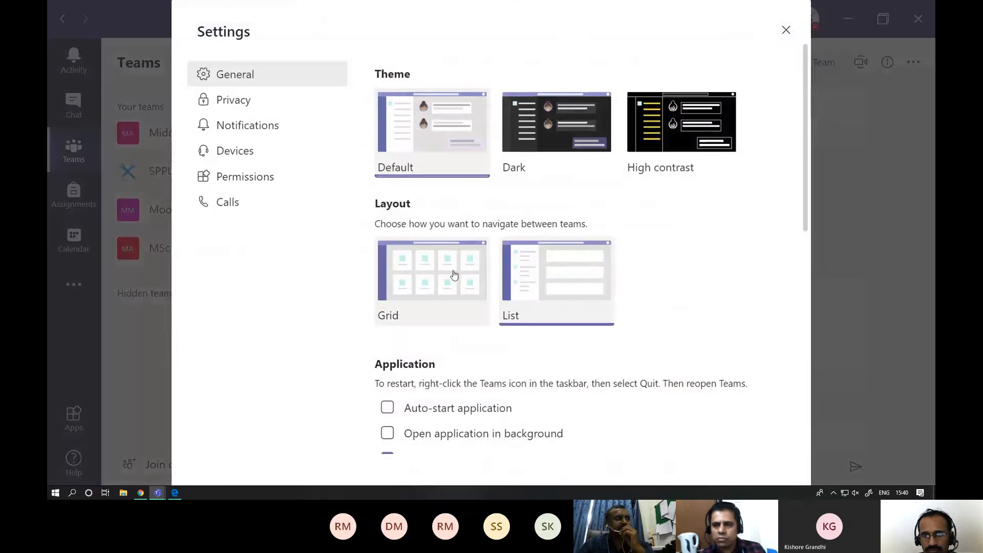
pyautogui.click(453, 275)
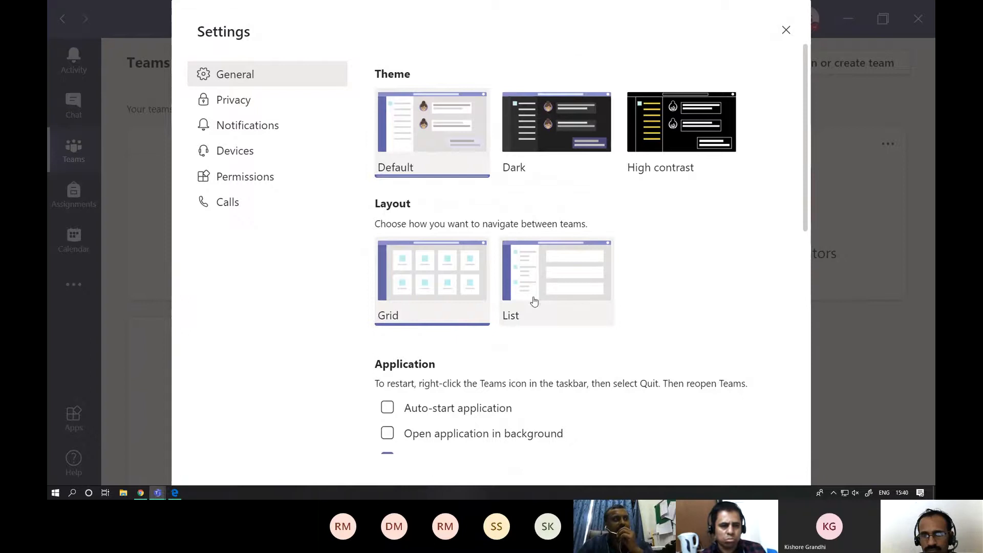
pyautogui.click(785, 30)
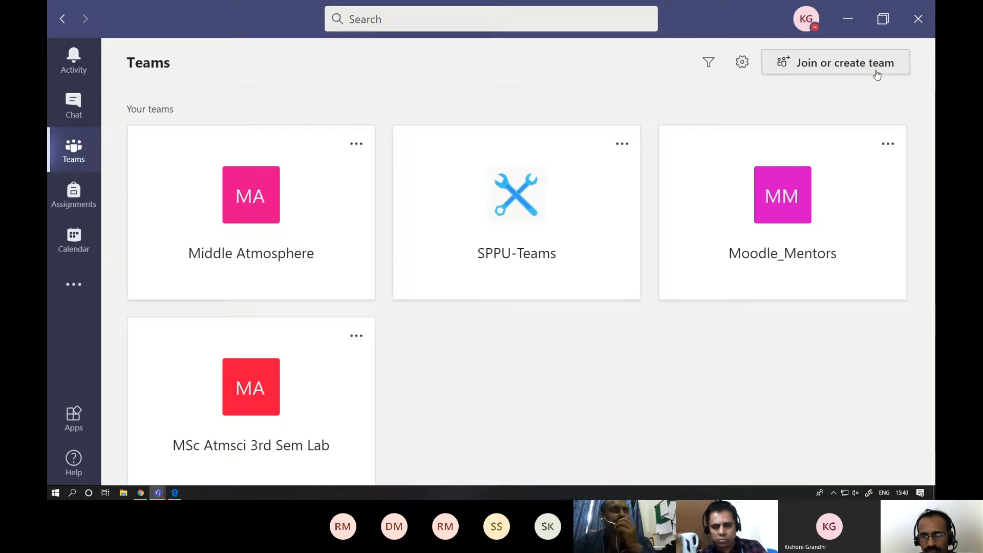
# - Create a Class team named SPPU FRP without a description and skip adding people to it
pyautogui.click(857, 71)
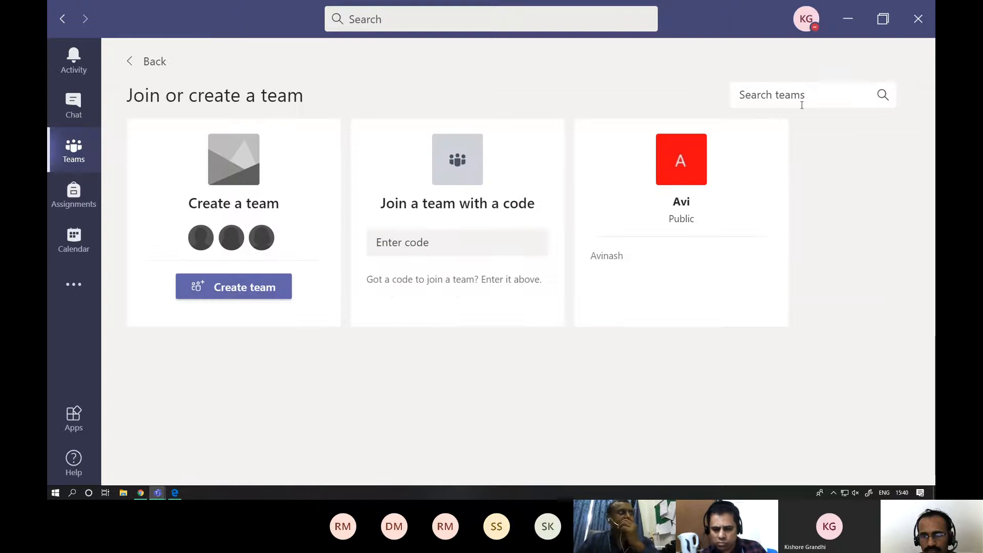
pyautogui.click(249, 291)
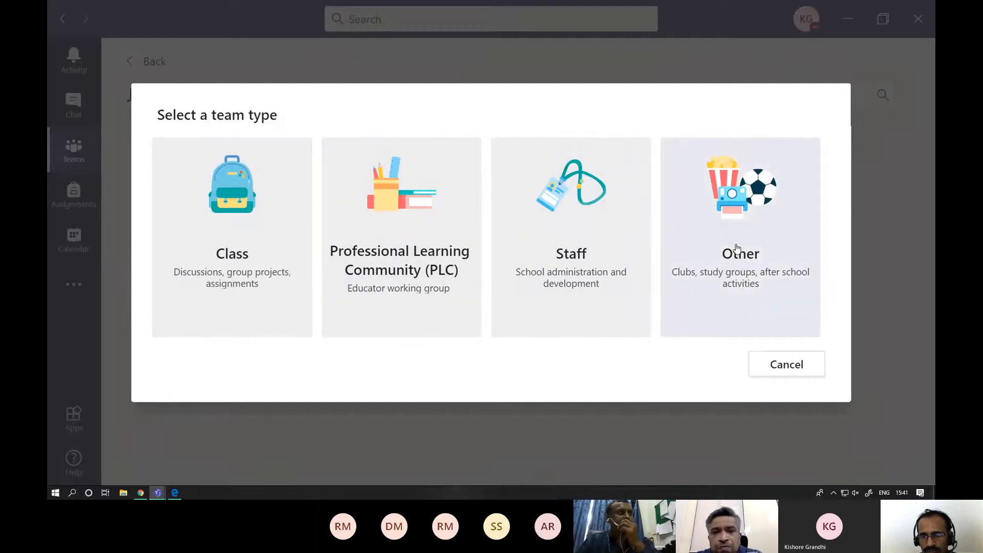
pyautogui.click(245, 259)
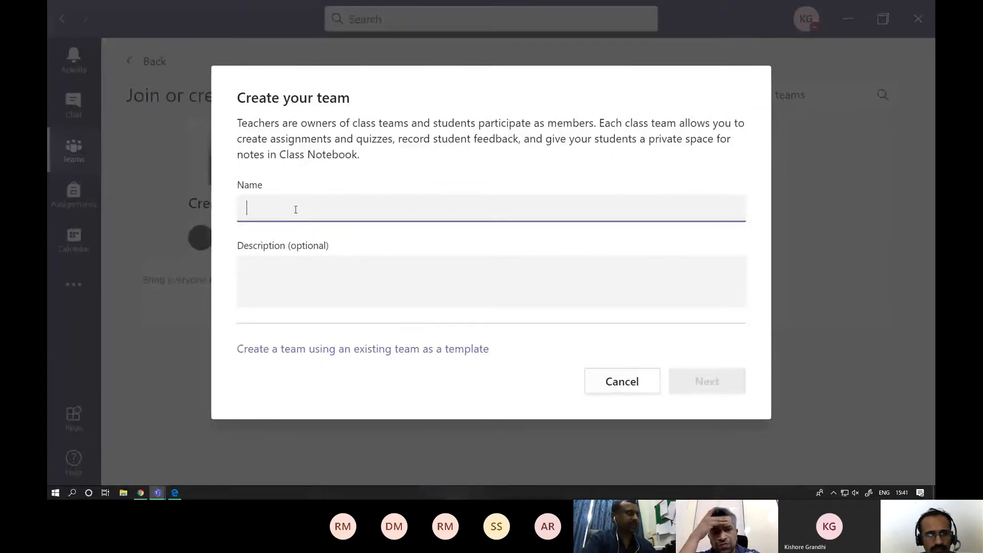
pyautogui.write('SPPU')
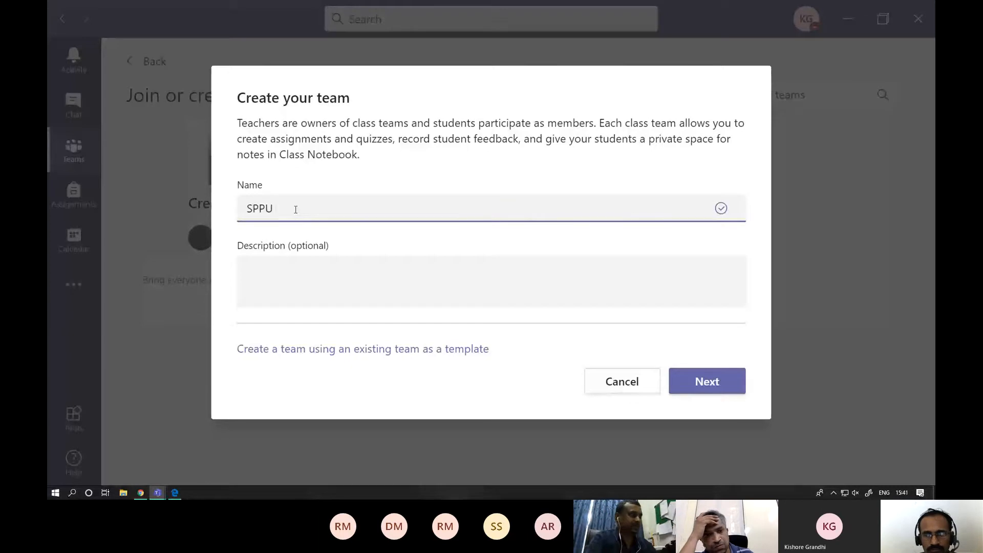
pyautogui.write(' FRP')
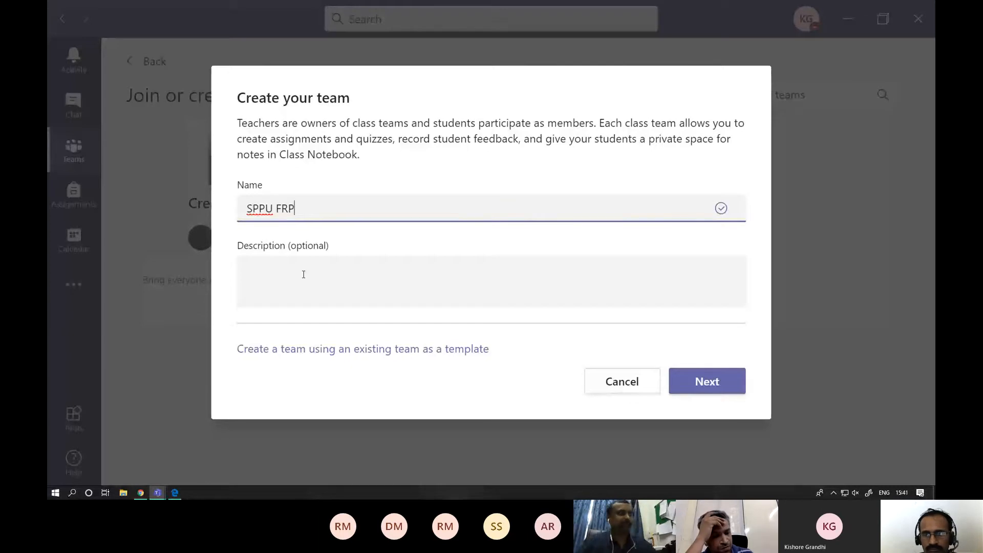
pyautogui.click(315, 265)
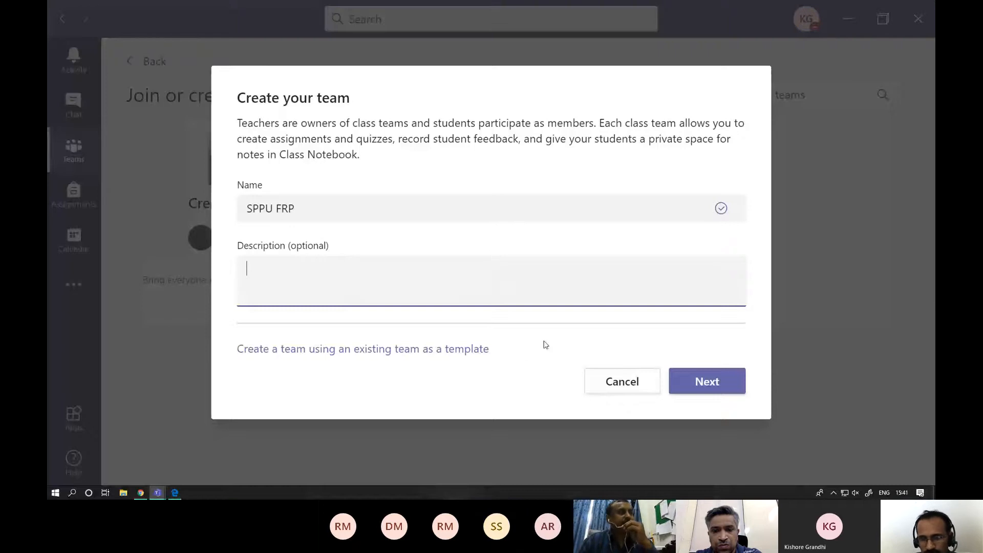
pyautogui.click(697, 384)
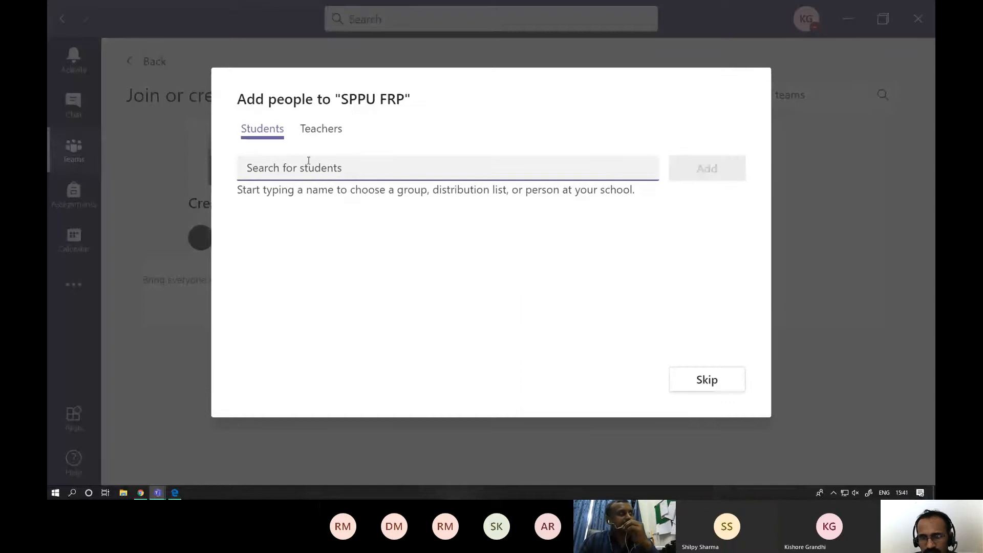
pyautogui.click(713, 383)
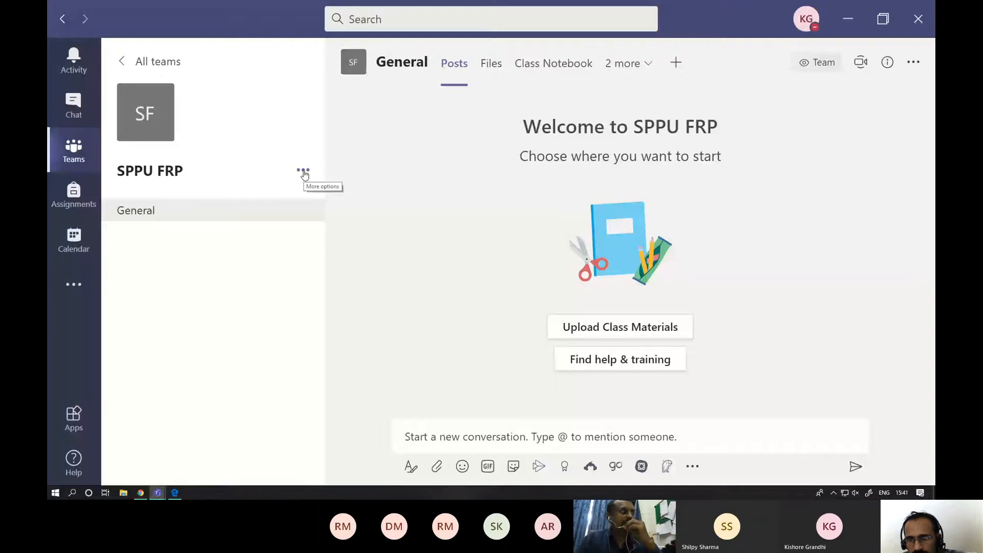
# - Open the management page of the SPPU FRP team and add a teacher to the team by searching for their staff number
pyautogui.click(304, 173)
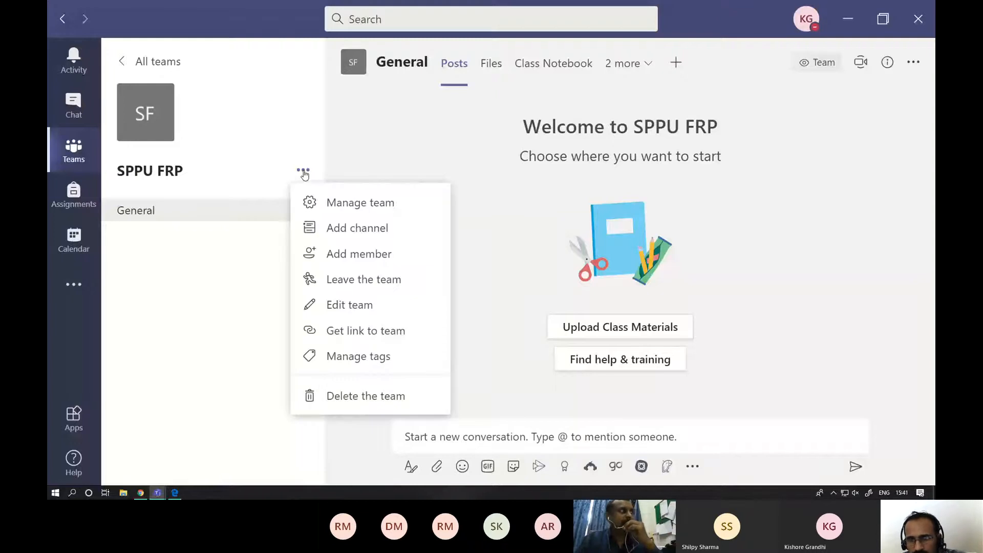
pyautogui.click(346, 207)
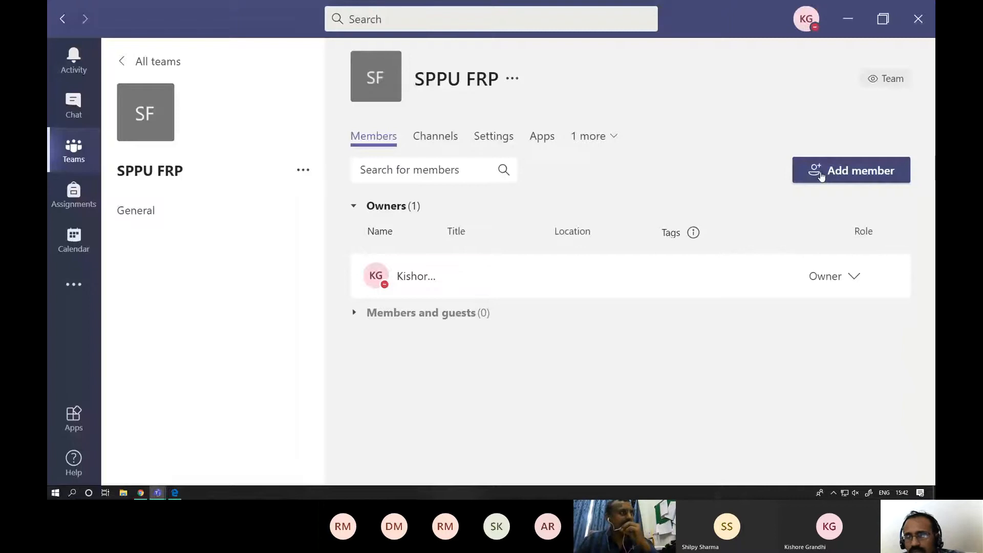
pyautogui.click(302, 172)
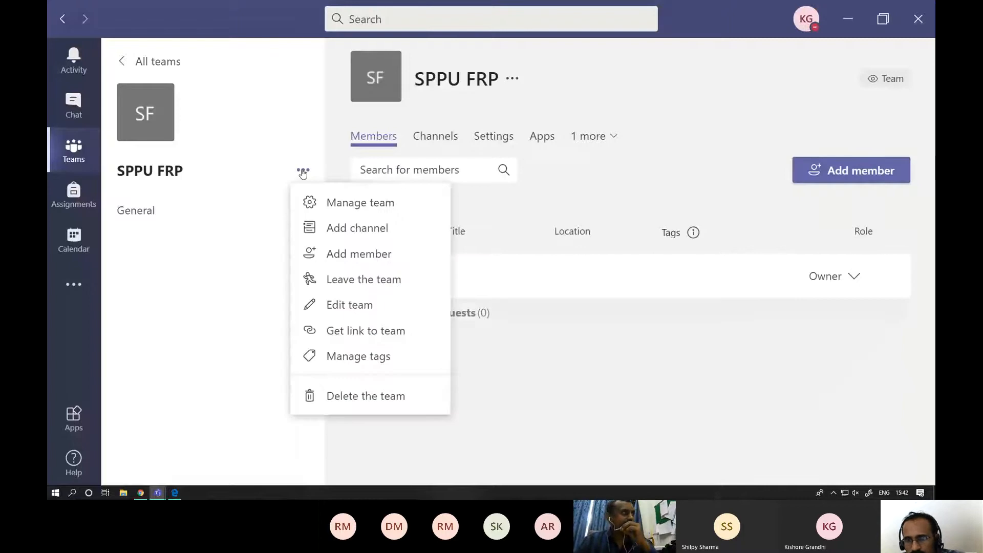
pyautogui.click(348, 256)
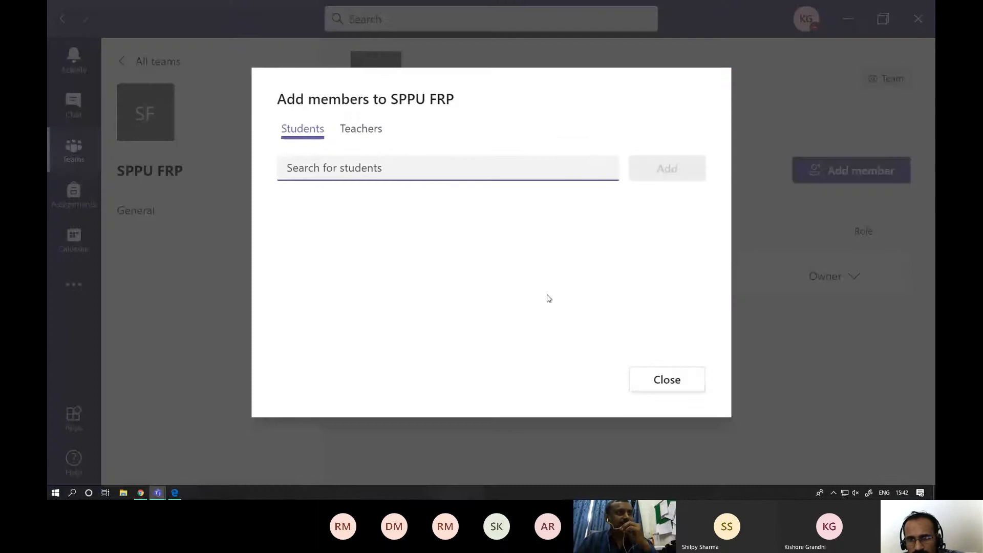
pyautogui.click(360, 129)
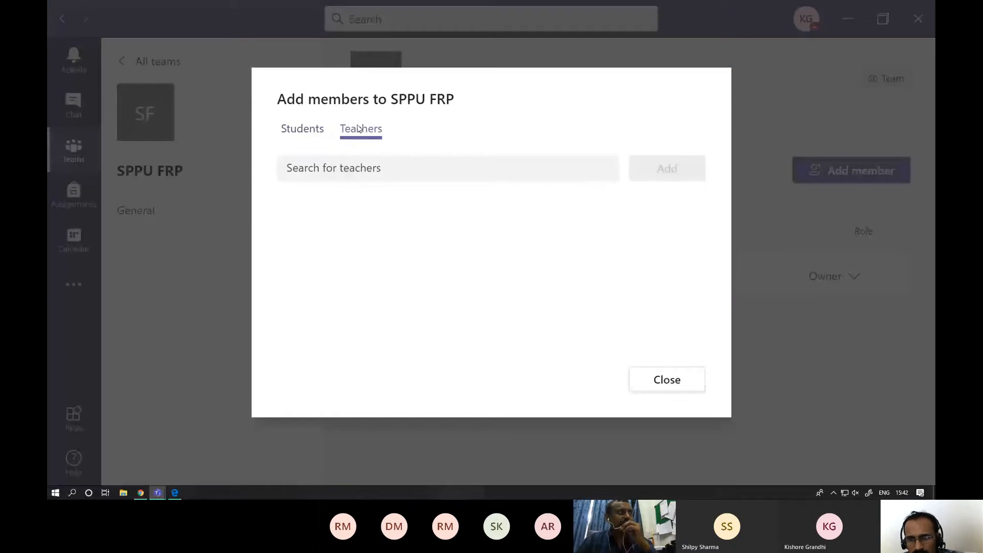
pyautogui.click(341, 168)
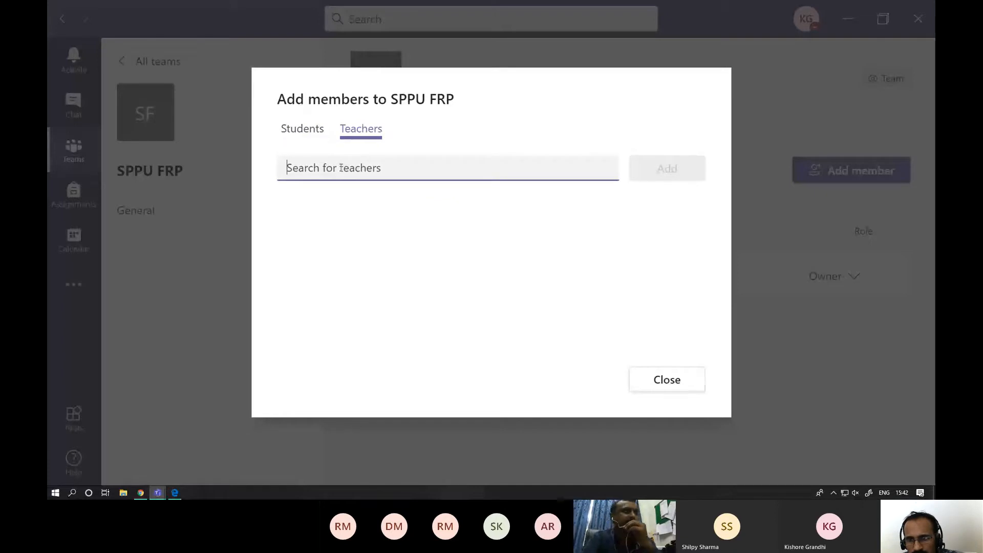
pyautogui.write('9')
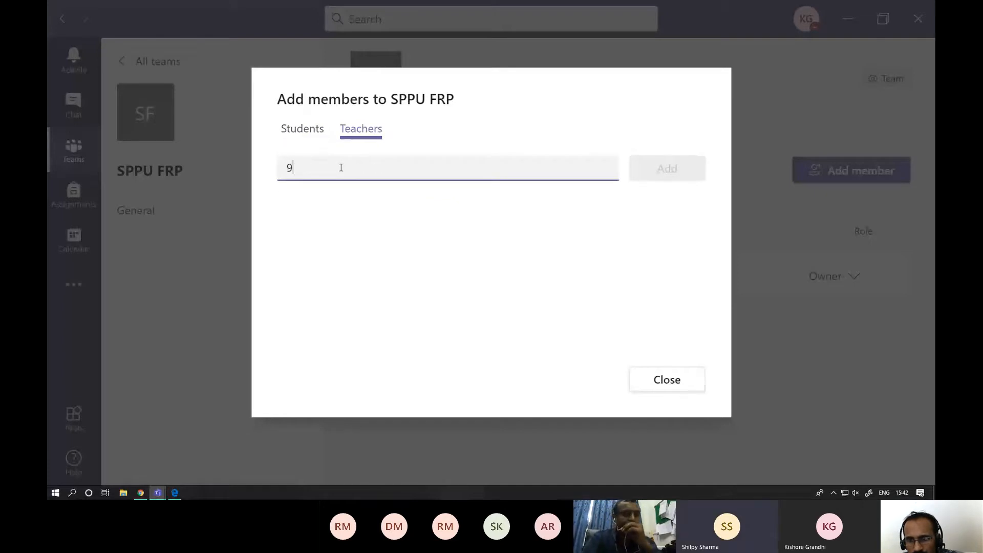
pyautogui.write('457')
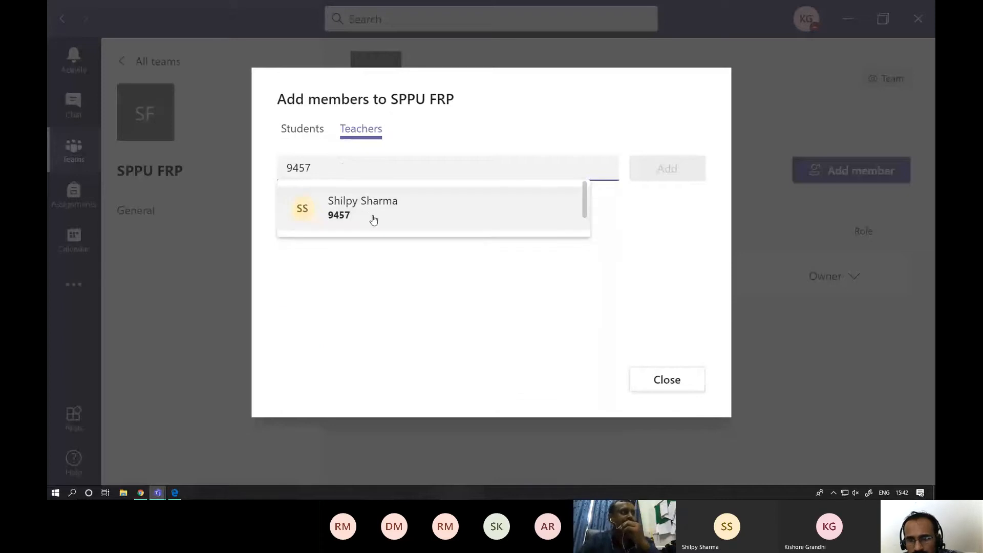
pyautogui.click(370, 217)
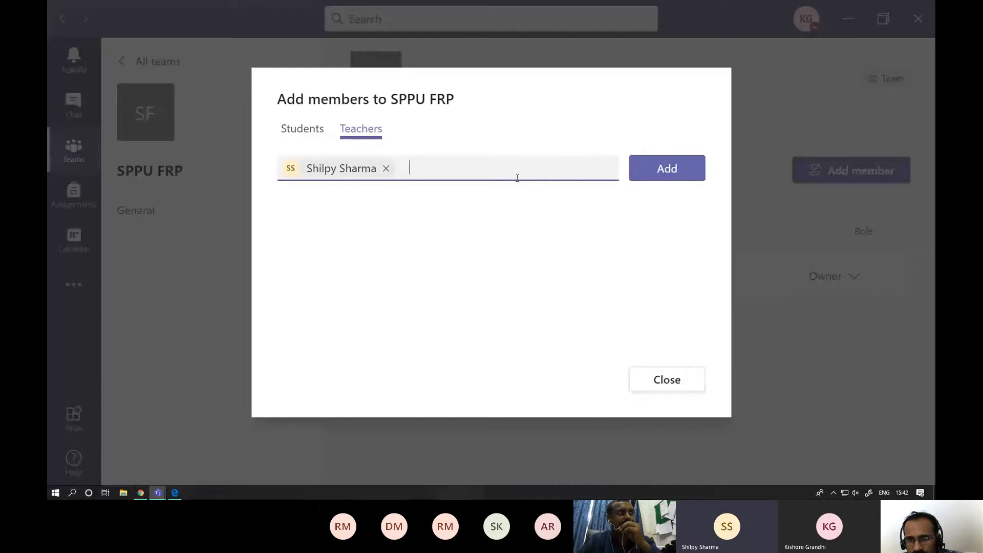
pyautogui.moveTo(340, 170)
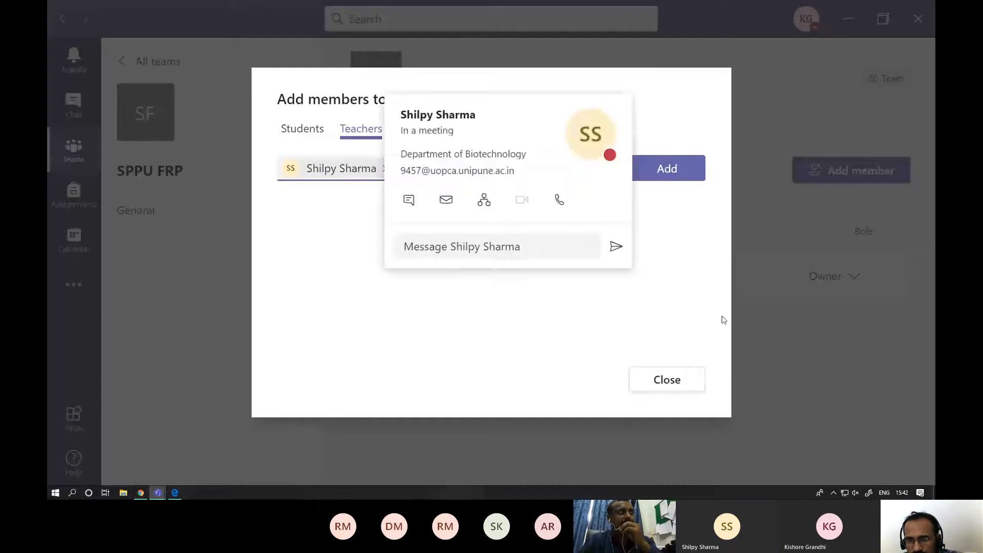
pyautogui.click(666, 169)
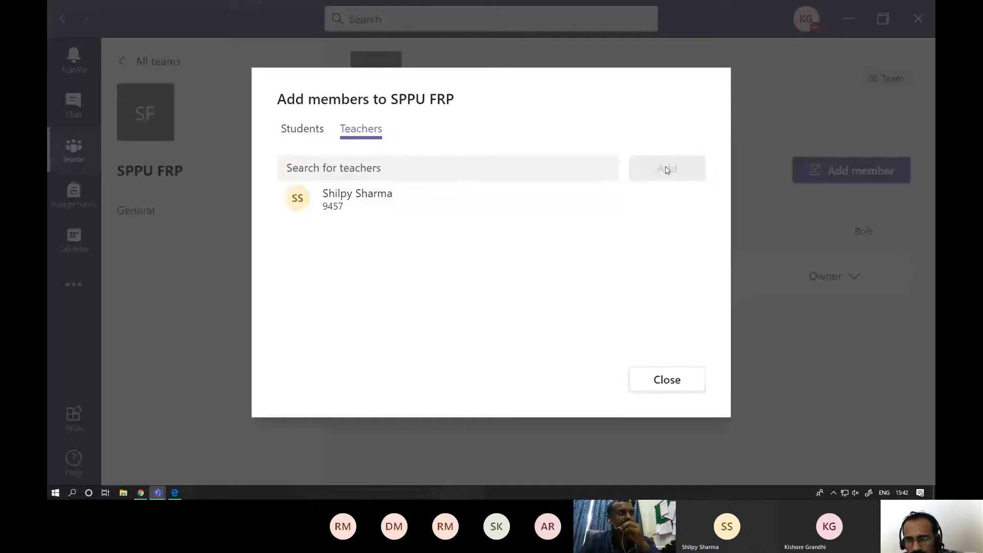
pyautogui.click(666, 379)
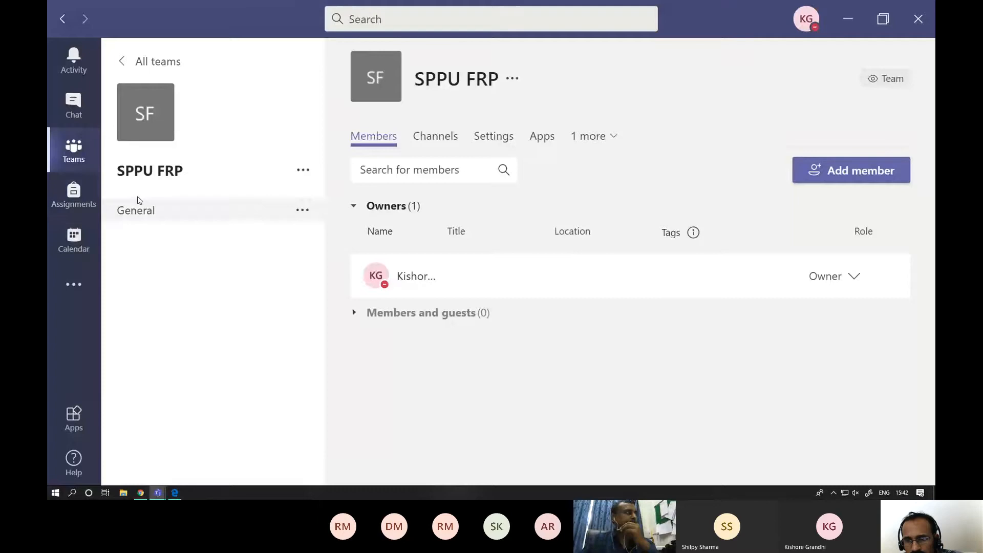
# - Reload the SPPU FRP team's management page and check its owners and members
pyautogui.click(300, 172)
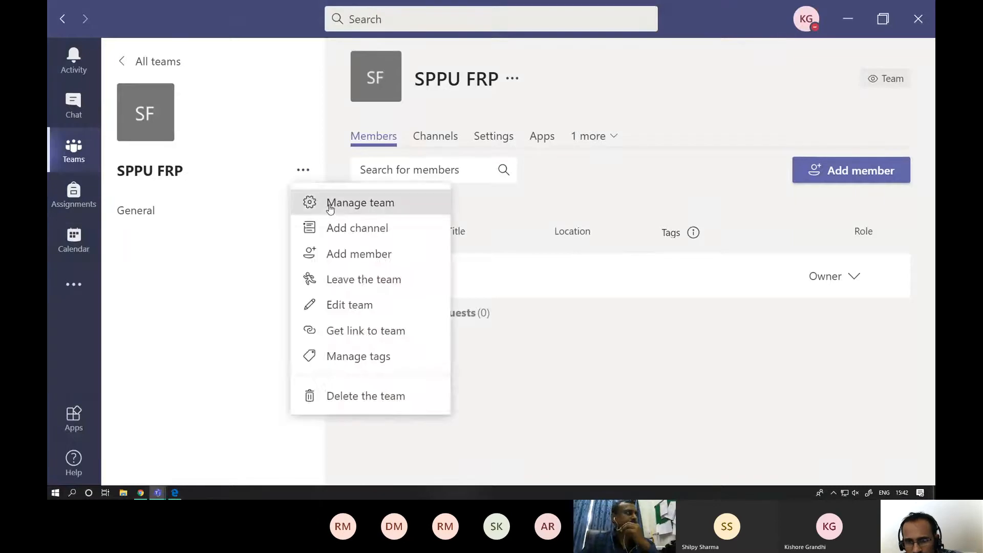
pyautogui.click(329, 207)
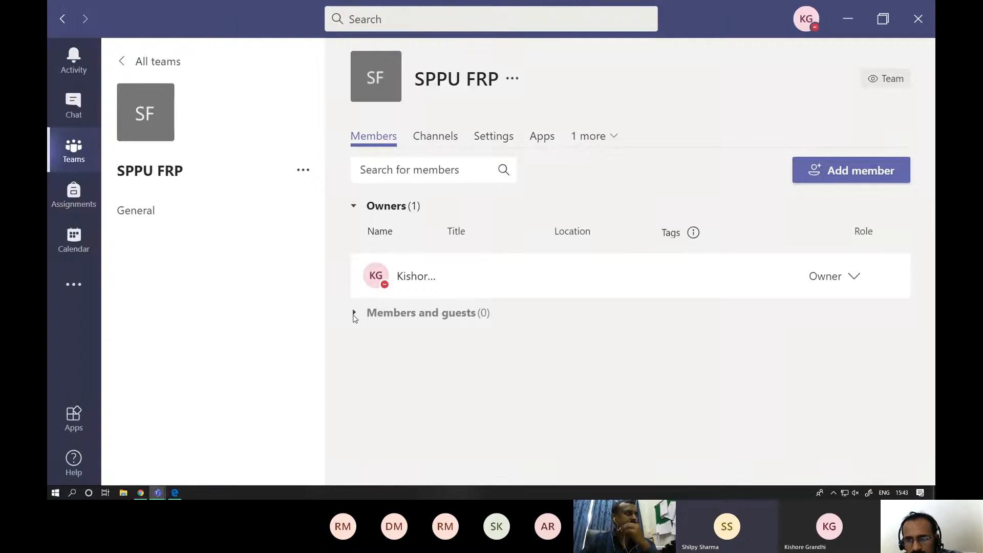
pyautogui.click(63, 19)
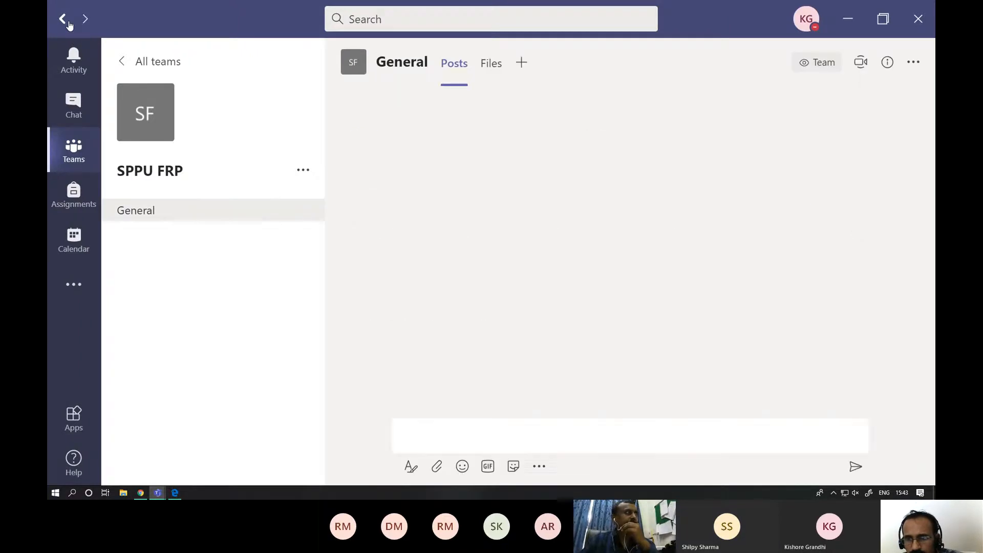
pyautogui.click(303, 170)
pyautogui.click(318, 203)
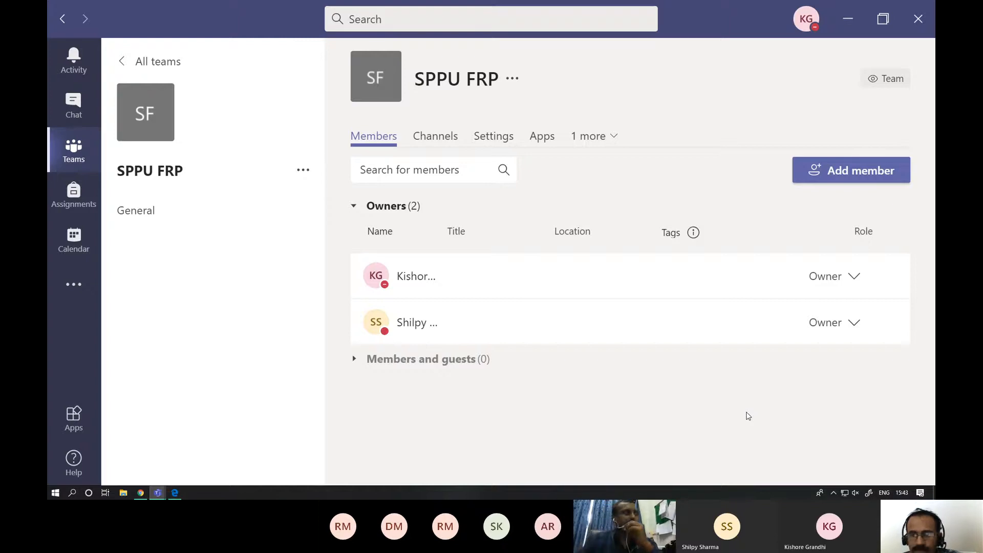
# - Add a student to the SPPU FRP team by searching for their enrolment number, and close the member dialog
pyautogui.click(304, 171)
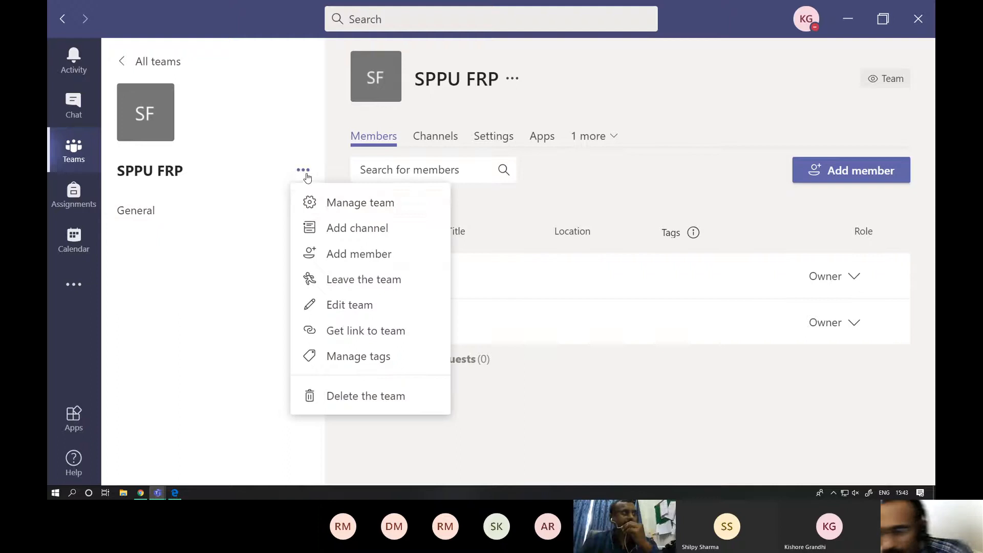
pyautogui.click(342, 253)
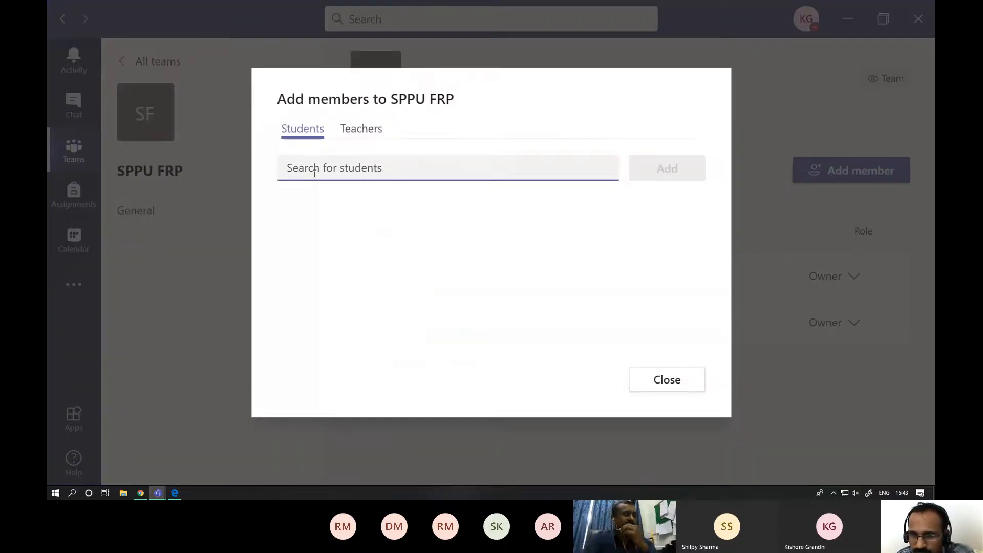
pyautogui.write('n')
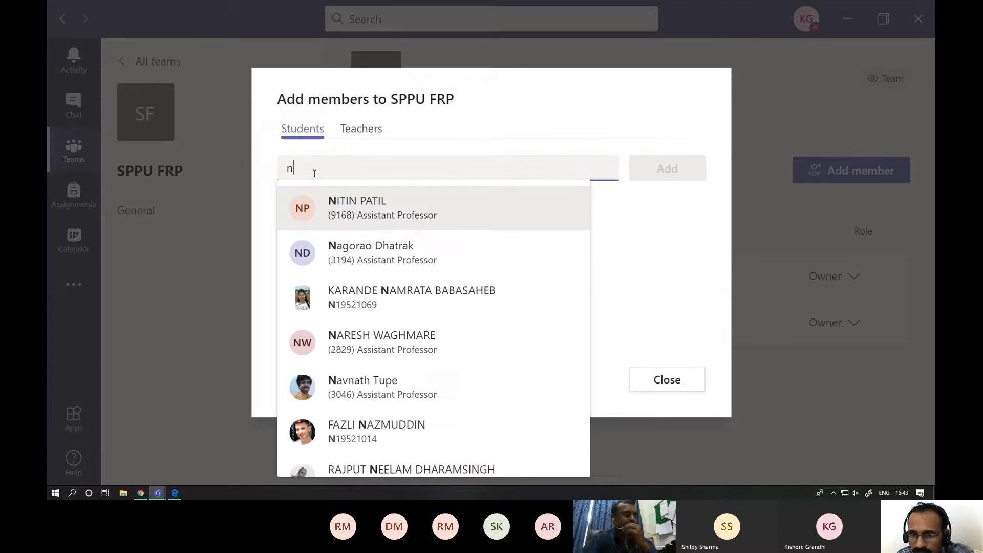
pyautogui.write('194')
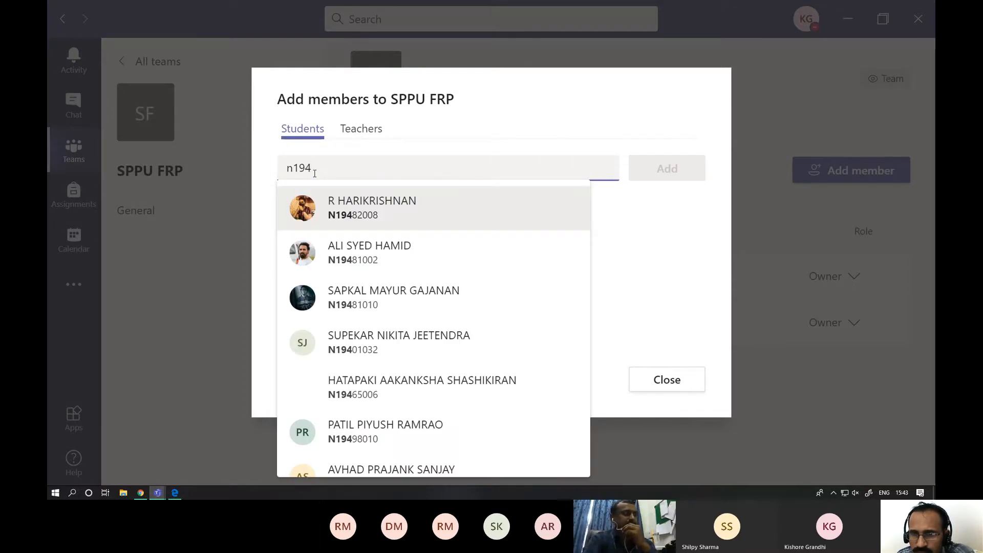
pyautogui.write('8')
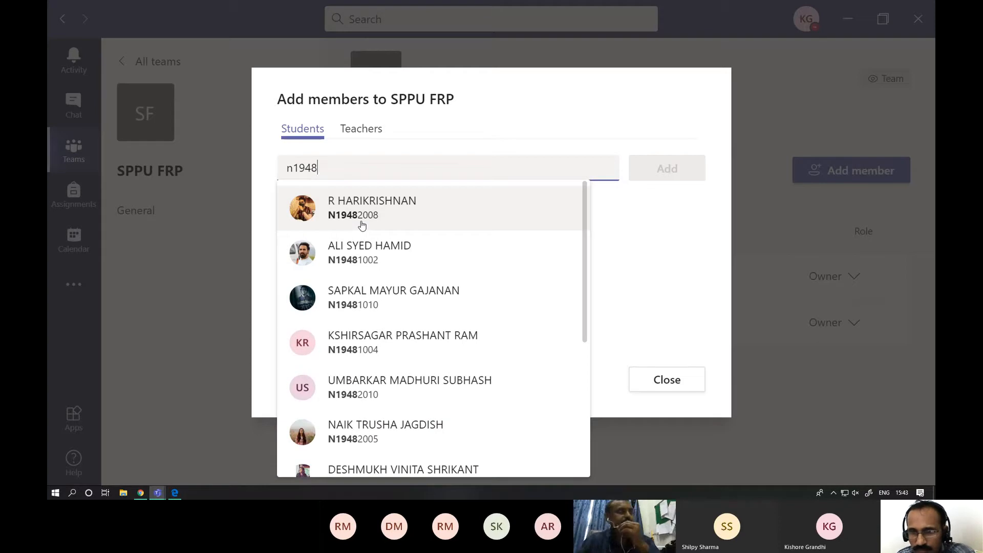
pyautogui.click(362, 225)
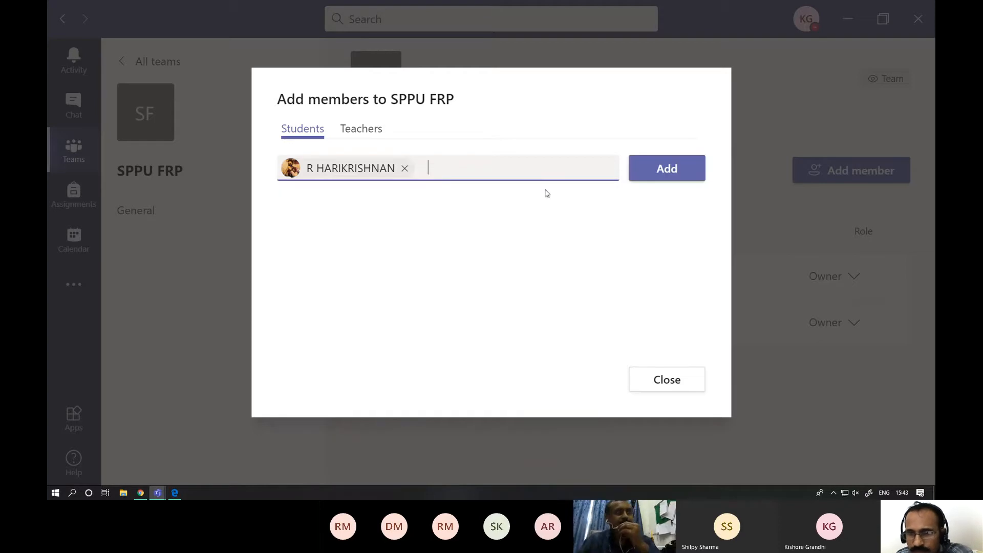
pyautogui.click(640, 169)
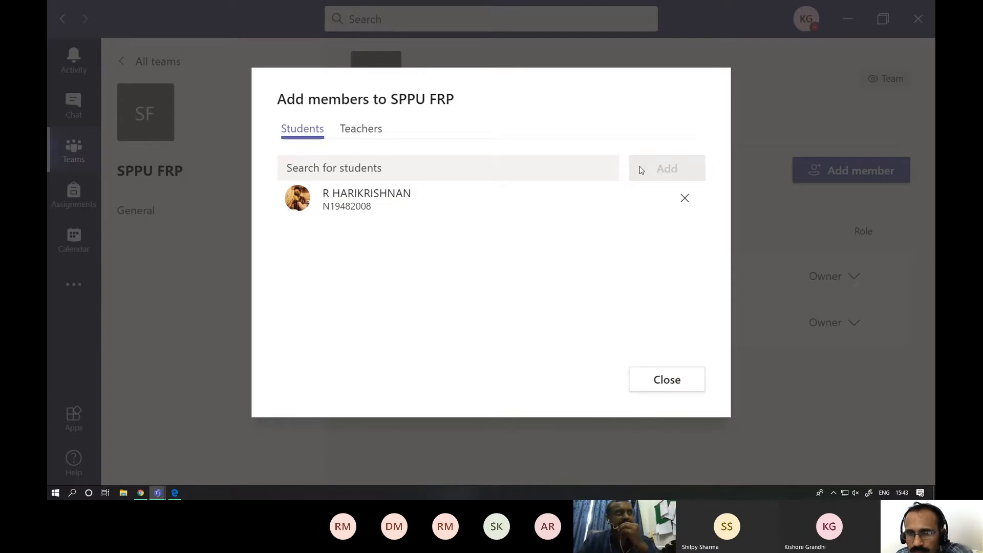
pyautogui.click(683, 380)
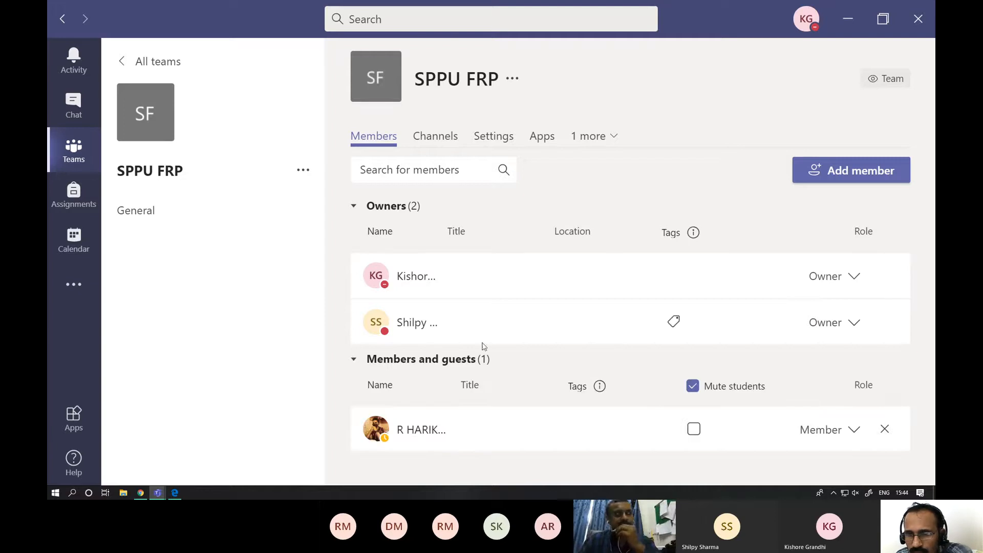
# - Change the added teacher's role to Member and remove them from the SPPU FRP team
pyautogui.click(854, 324)
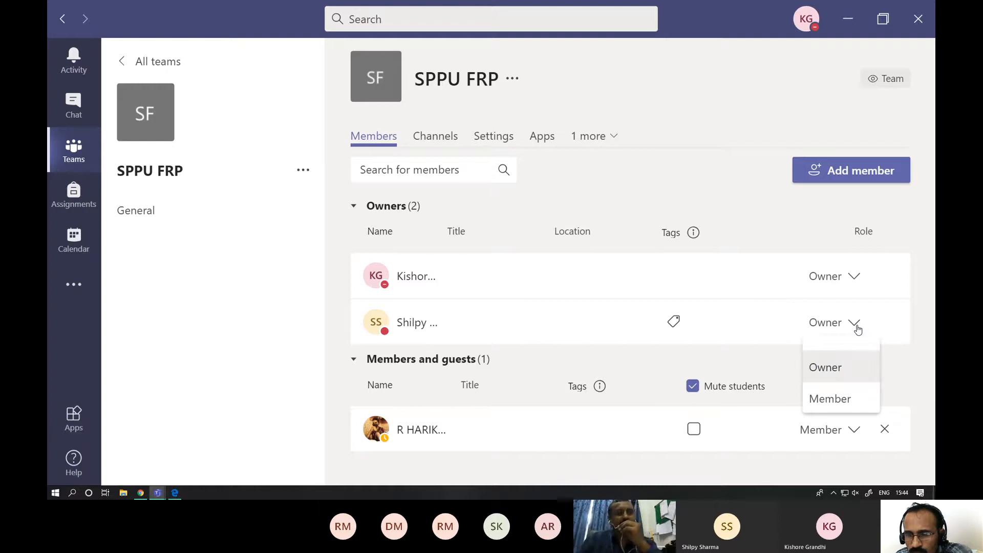
pyautogui.click(922, 357)
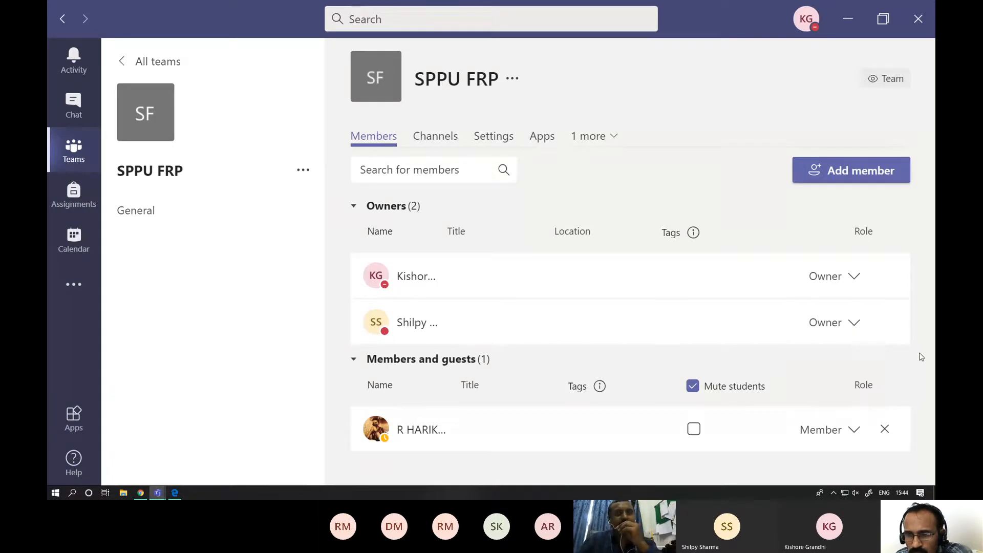
pyautogui.click(854, 323)
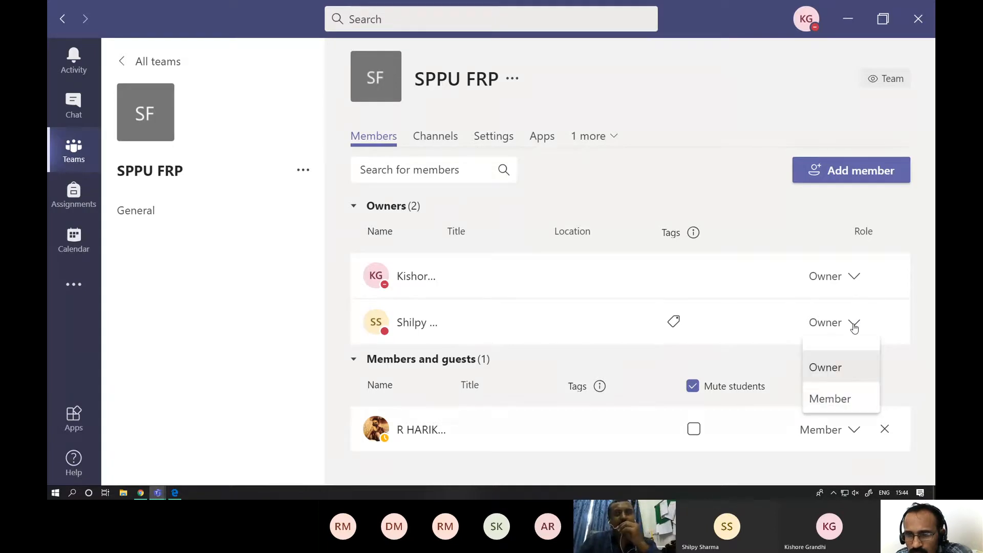
pyautogui.click(849, 397)
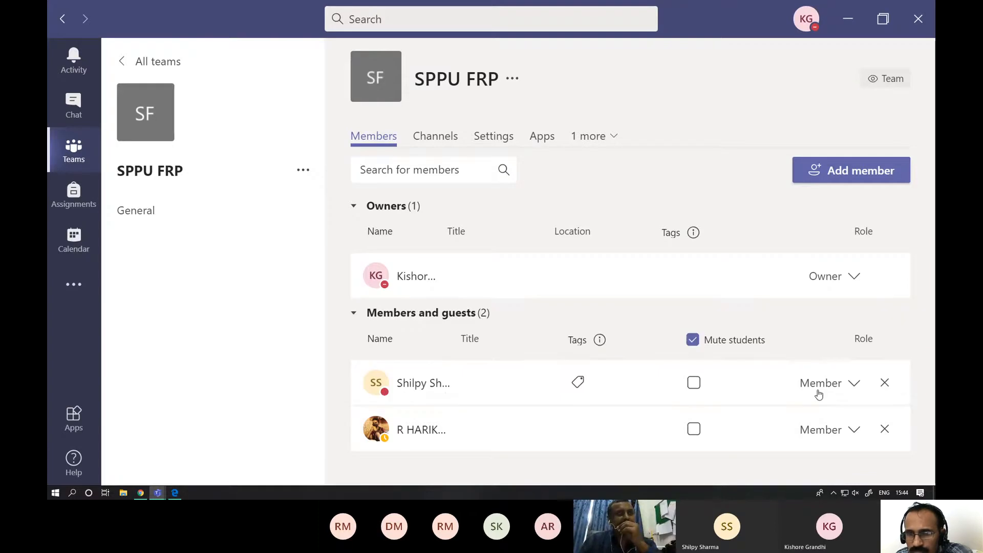
pyautogui.click(884, 384)
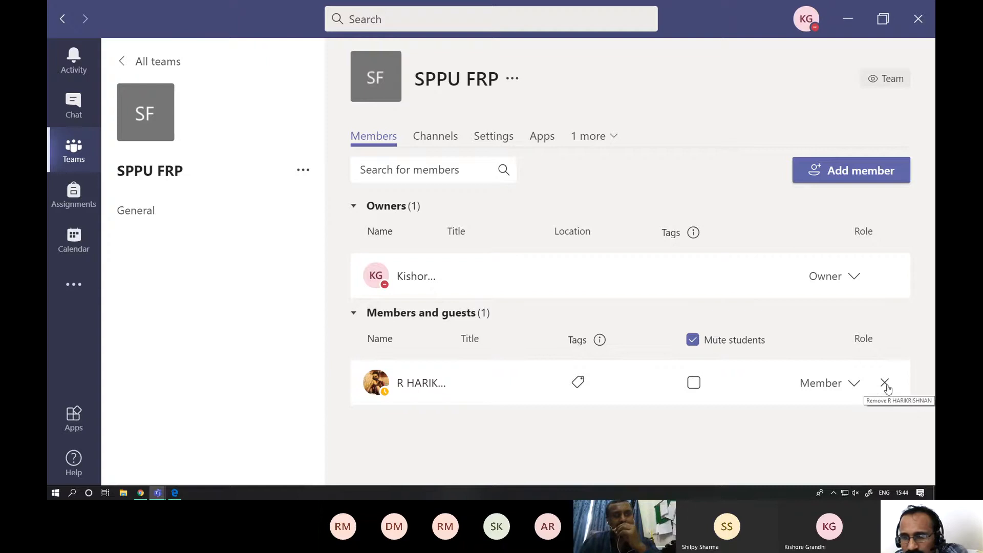
# - Look at the role options for the student in the SPPU FRP team, and remove the student
pyautogui.click(852, 388)
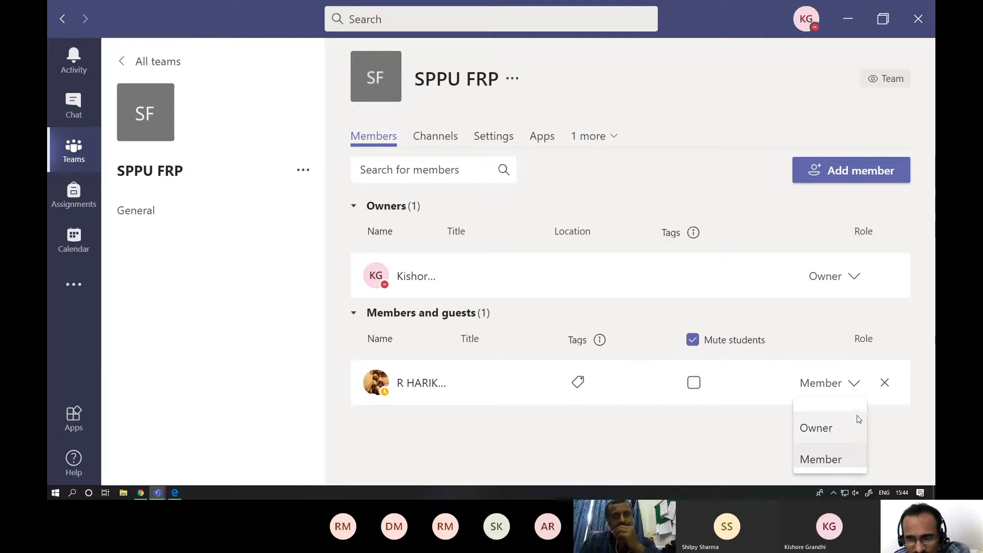
pyautogui.click(909, 417)
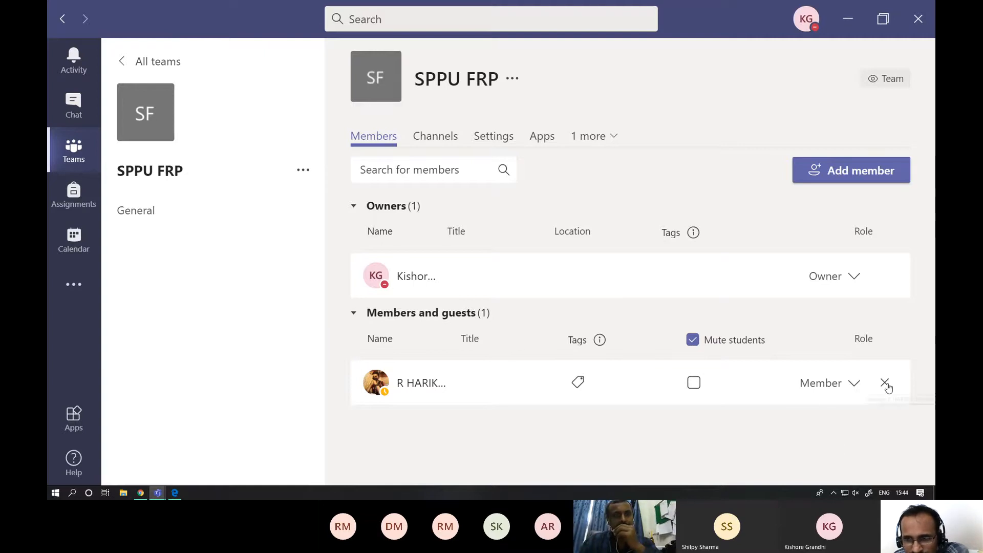
pyautogui.click(886, 385)
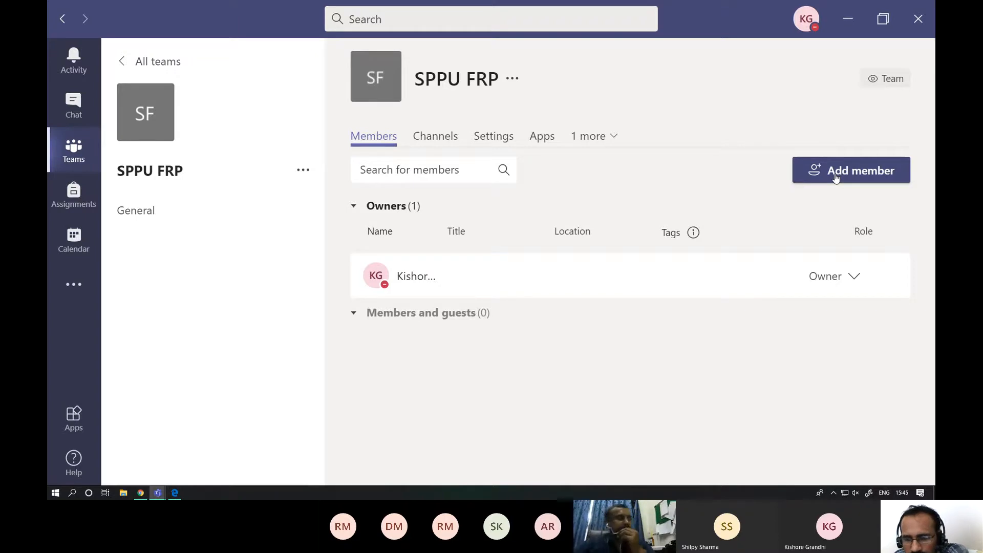
# - Search the team's existing members for the teacher's staff number and clear the search
pyautogui.click(407, 171)
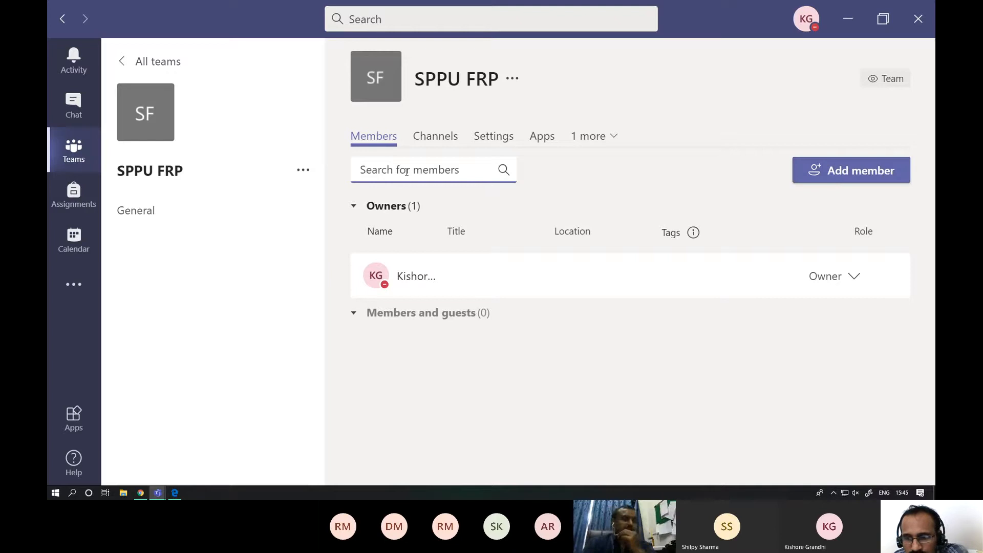
pyautogui.write('9')
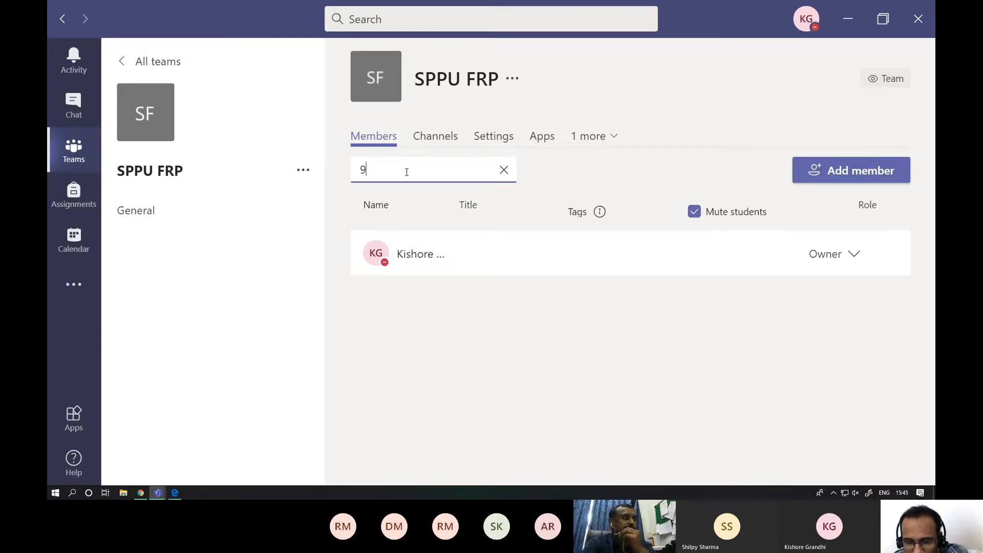
pyautogui.write('457')
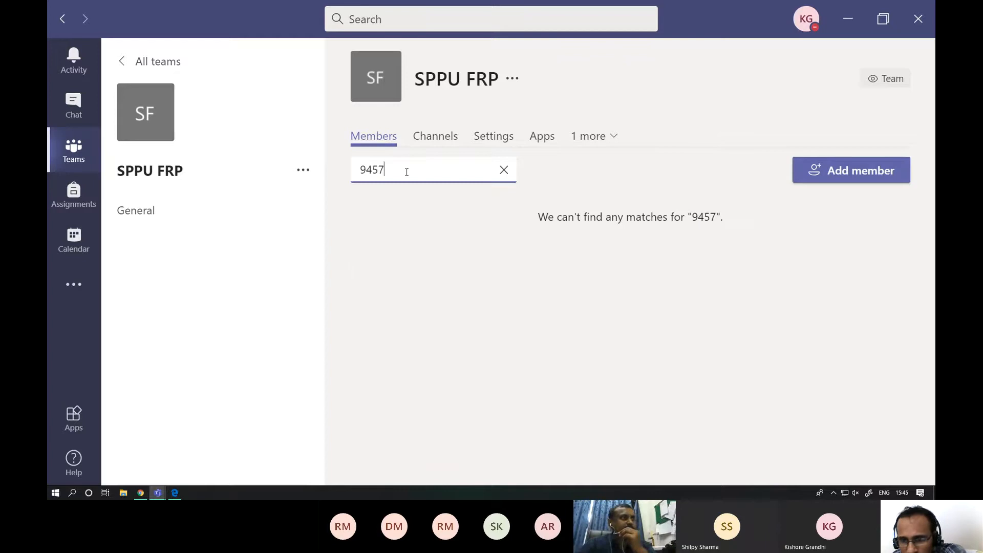
pyautogui.moveTo(407, 172); pyautogui.dragTo(353, 171)
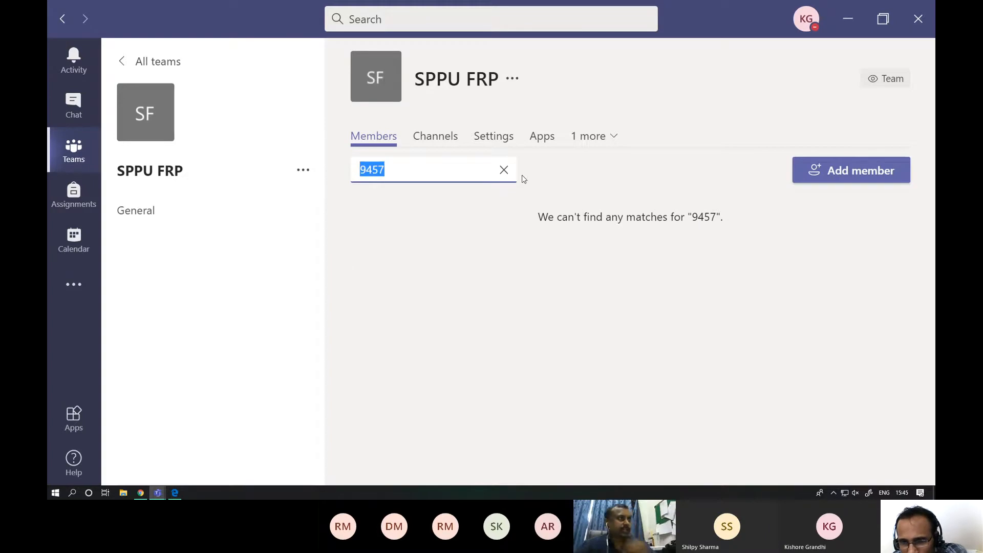
pyautogui.press('BackSpace')
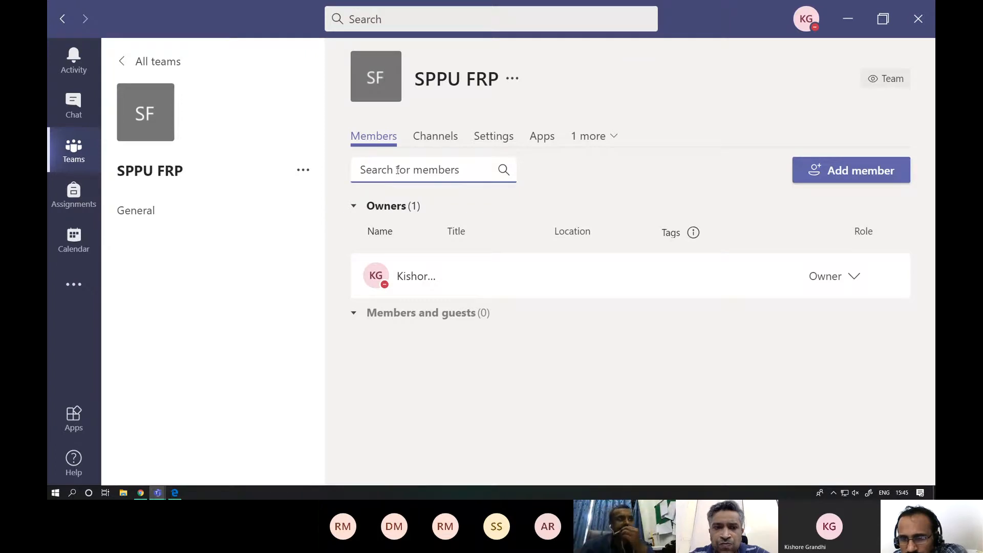
# - Add the removed teacher back to the SPPU FRP team as a teacher, finding them by staff number
pyautogui.click(828, 171)
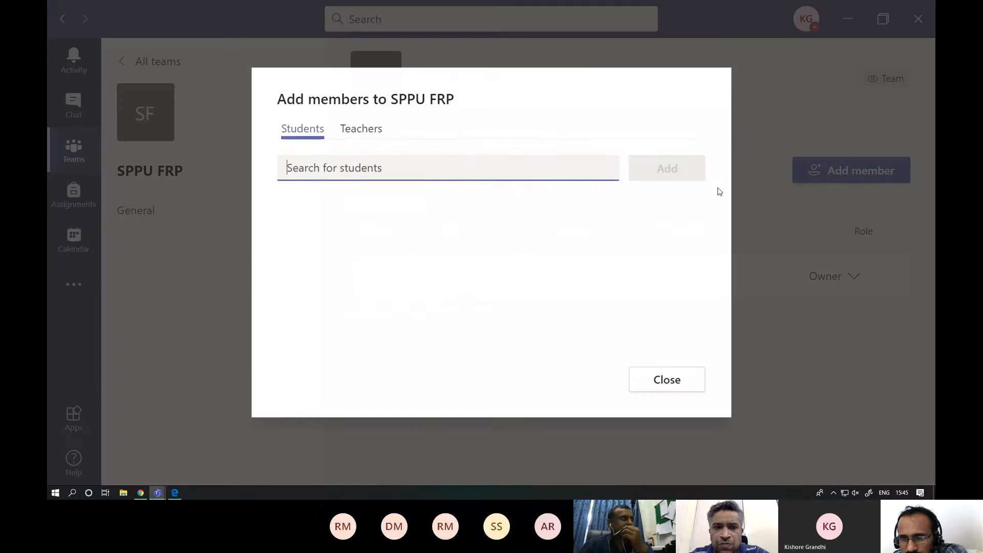
pyautogui.click(370, 129)
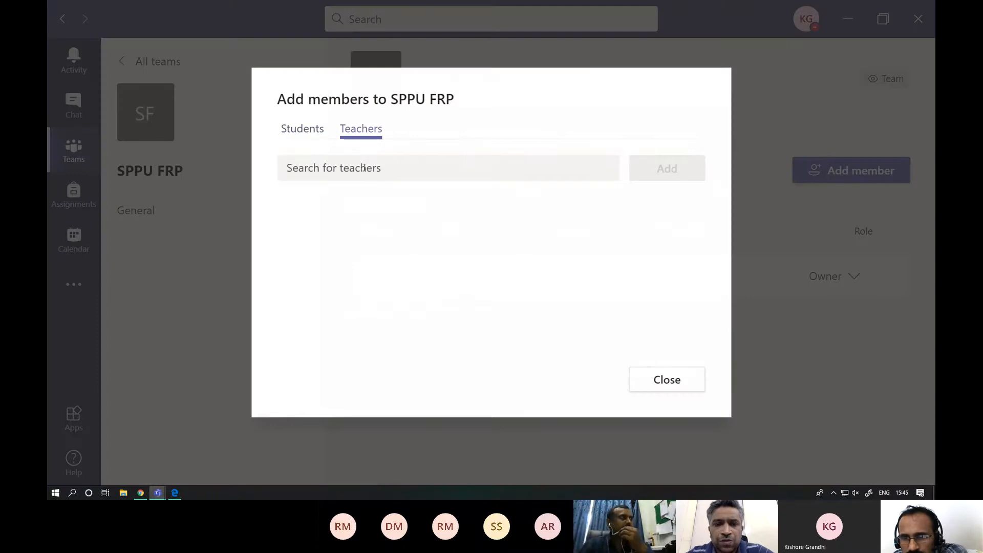
pyautogui.write('9457')
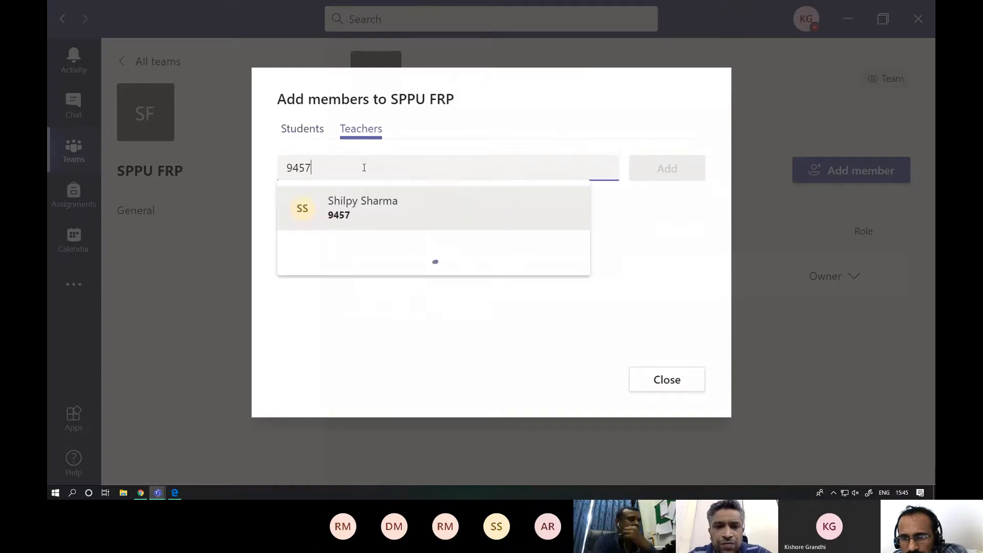
pyautogui.click(372, 214)
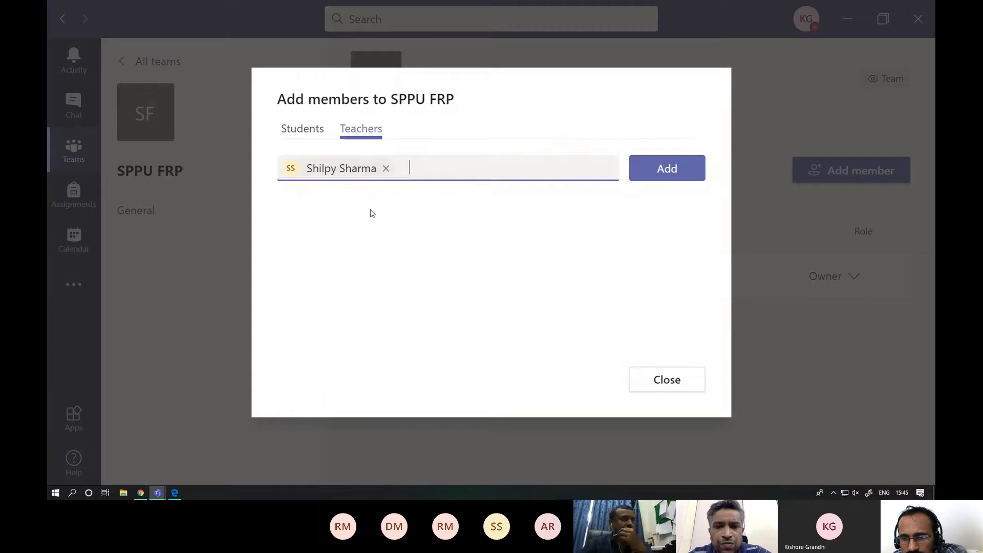
pyautogui.click(665, 169)
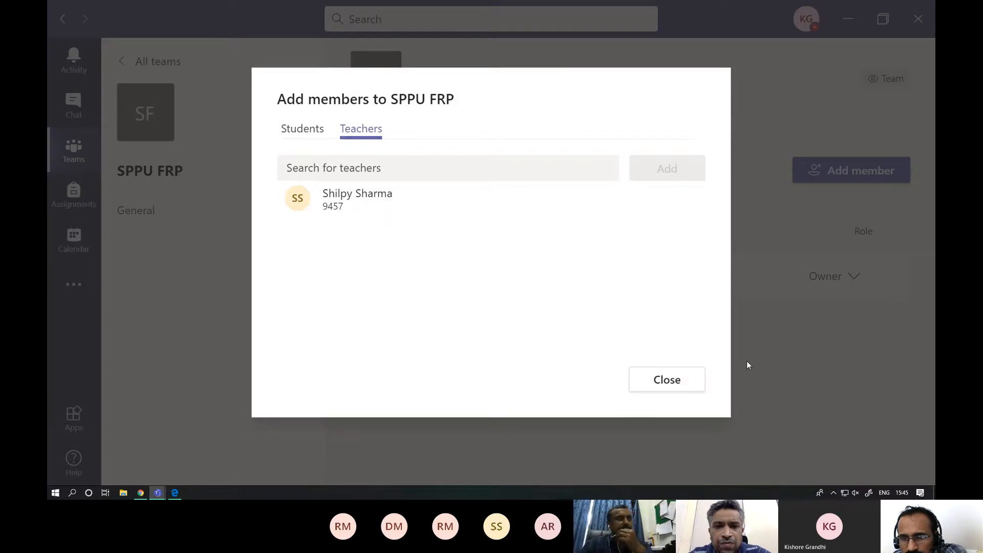
pyautogui.click(692, 383)
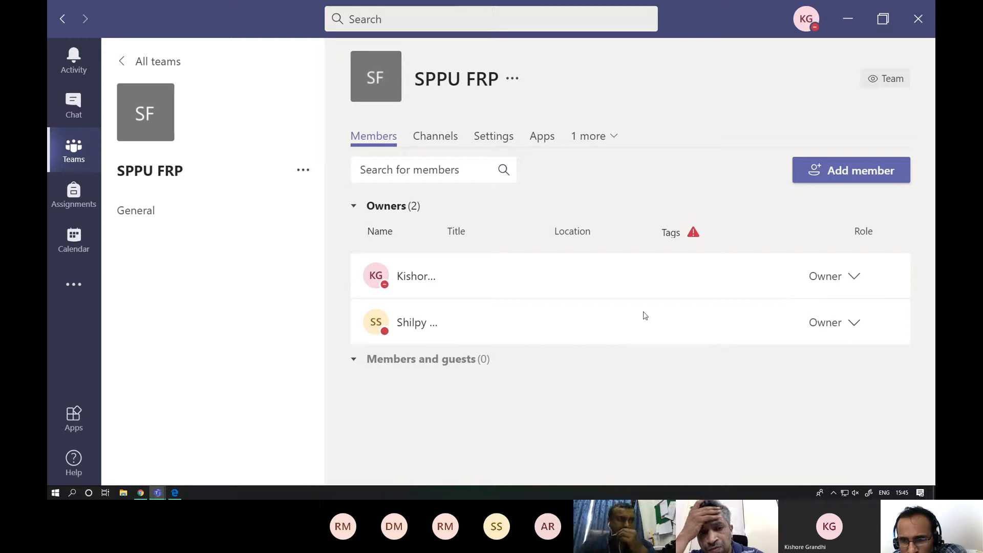
# - Try to assign a new tag named sppu to the first owner of the SPPU FRP team
pyautogui.moveTo(674, 285)
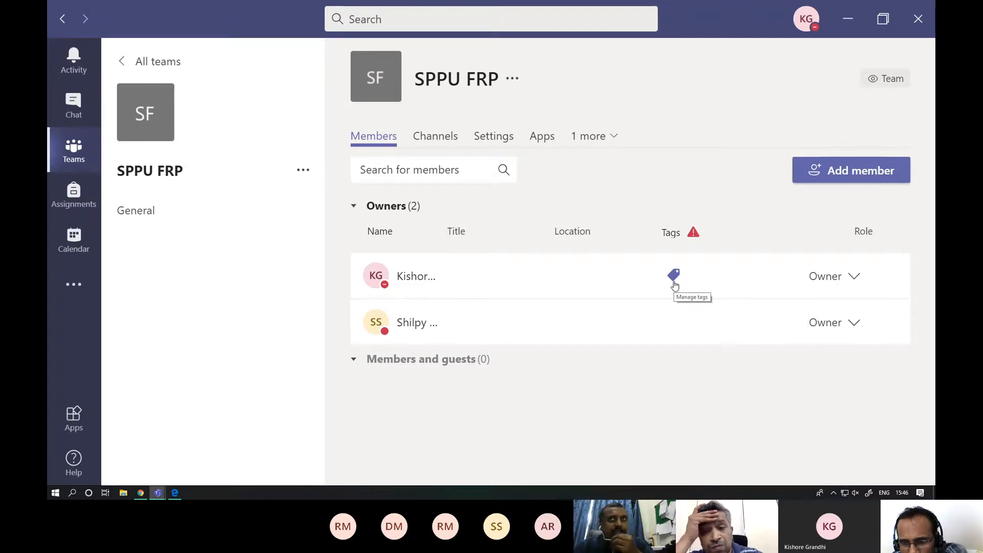
pyautogui.click(675, 279)
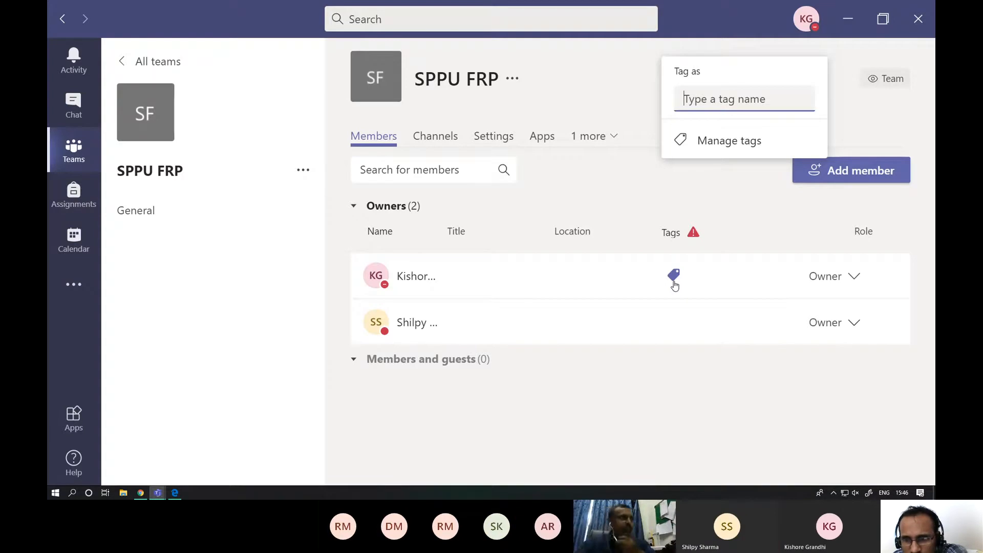
pyautogui.write('s')
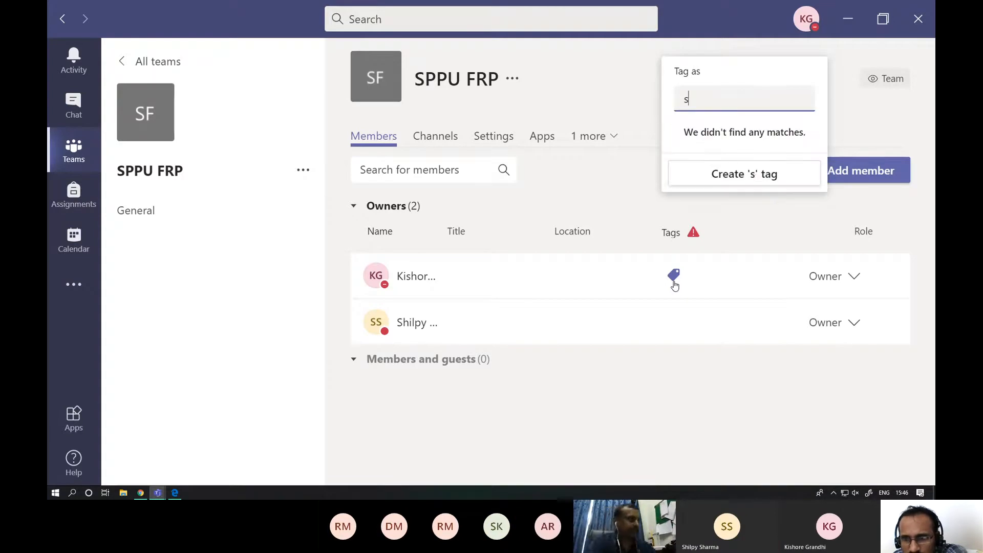
pyautogui.write('ppu')
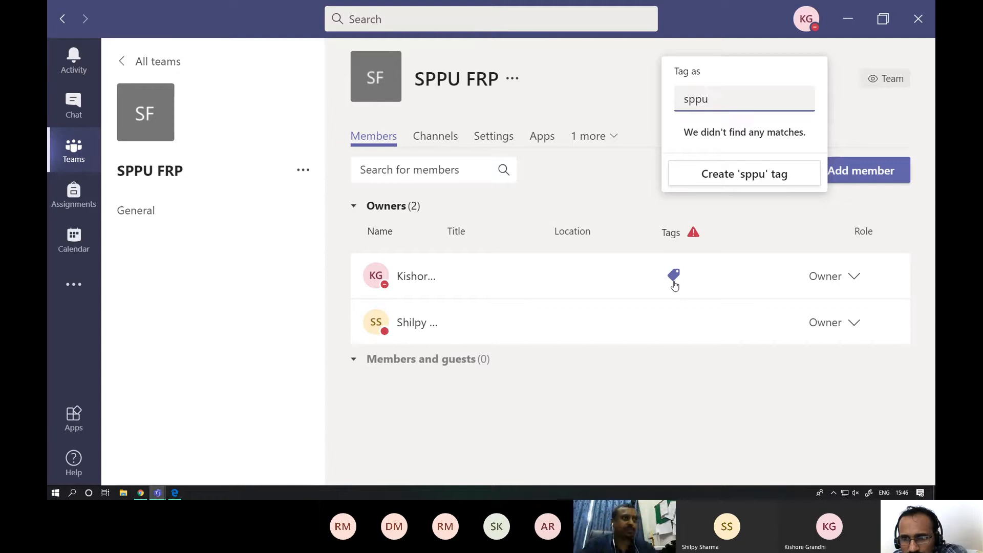
pyautogui.press('Return')
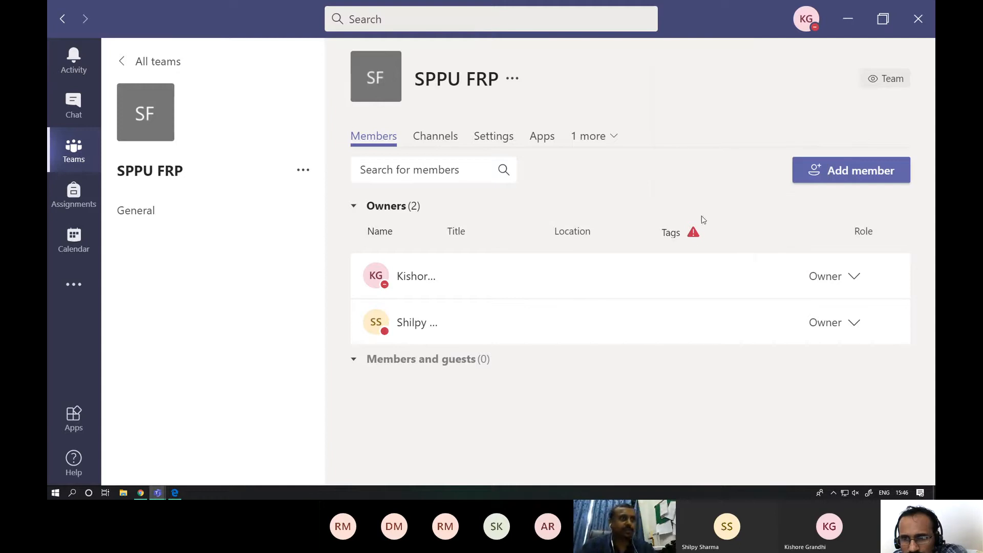
# - Create a new tag named sppu and assign it to the second owner of the SPPU FRP team
pyautogui.moveTo(691, 283)
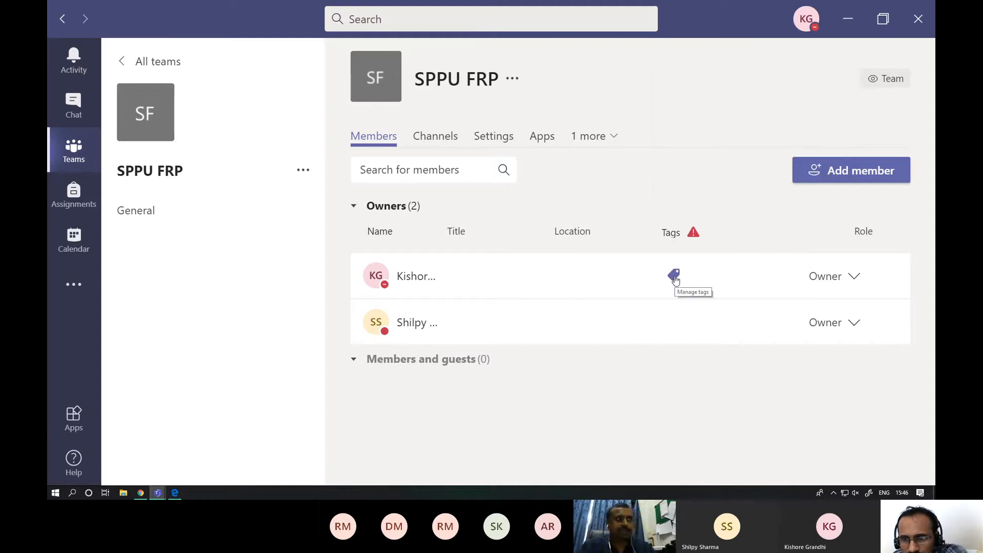
pyautogui.click(674, 321)
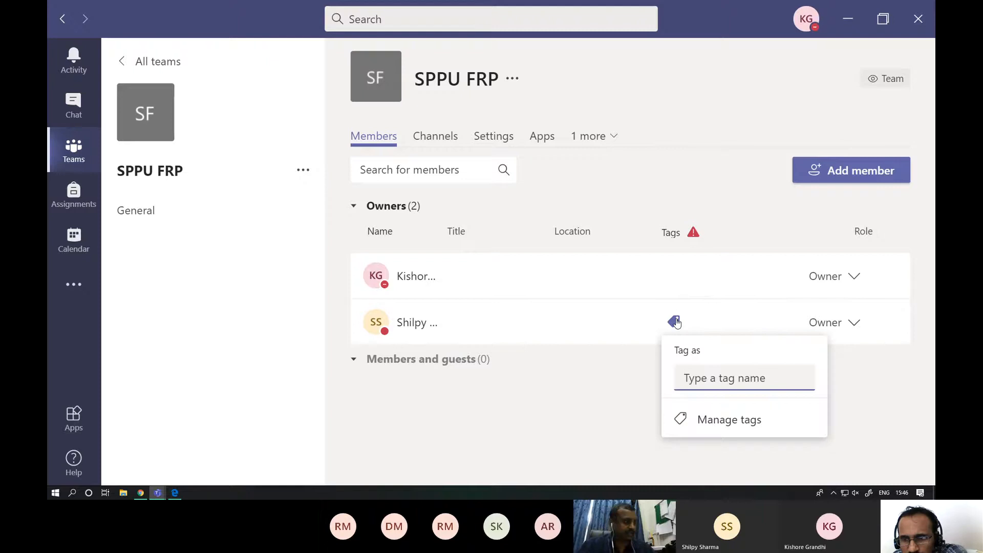
pyautogui.write('sppu')
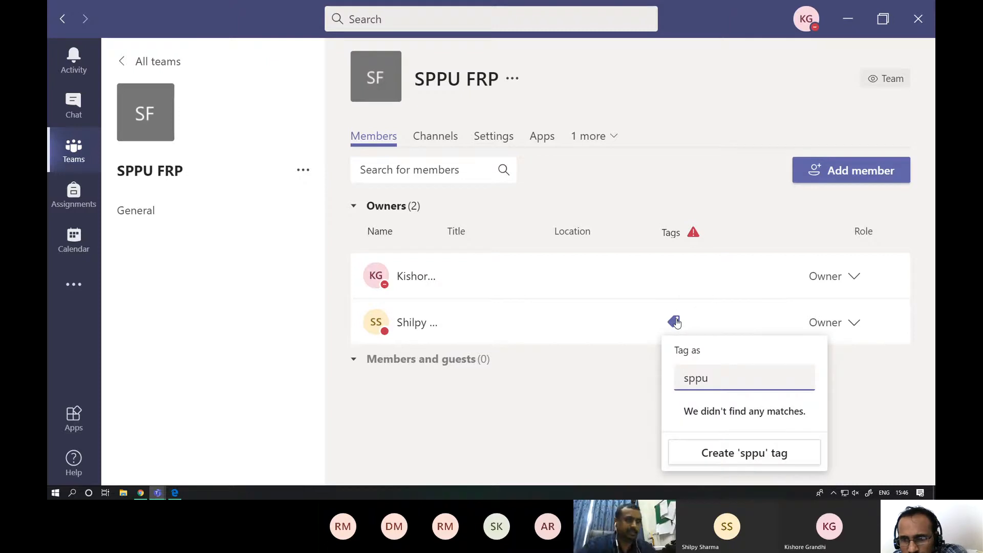
pyautogui.click(787, 454)
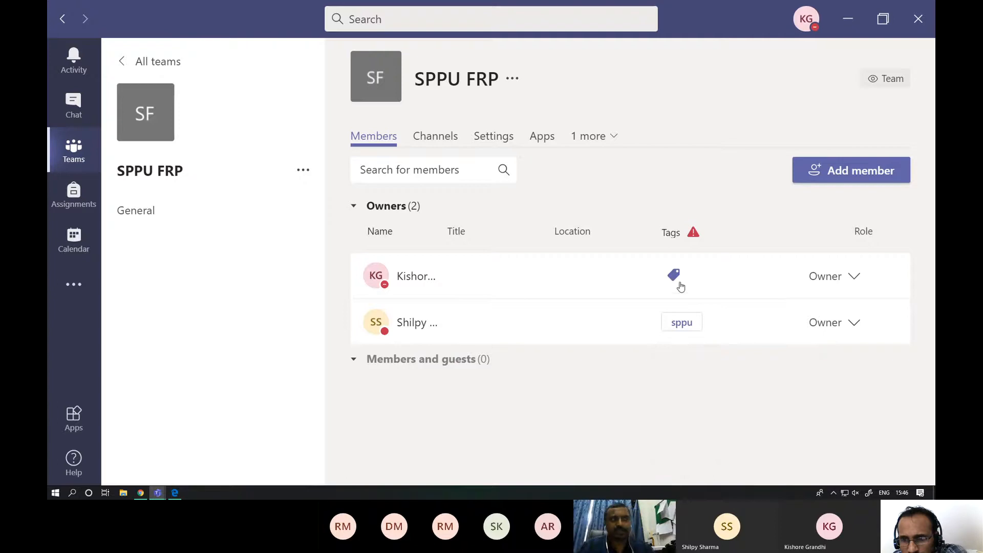
# - Create a new tag named dass and assign it to the first owner of the SPPU FRP team
pyautogui.click(675, 277)
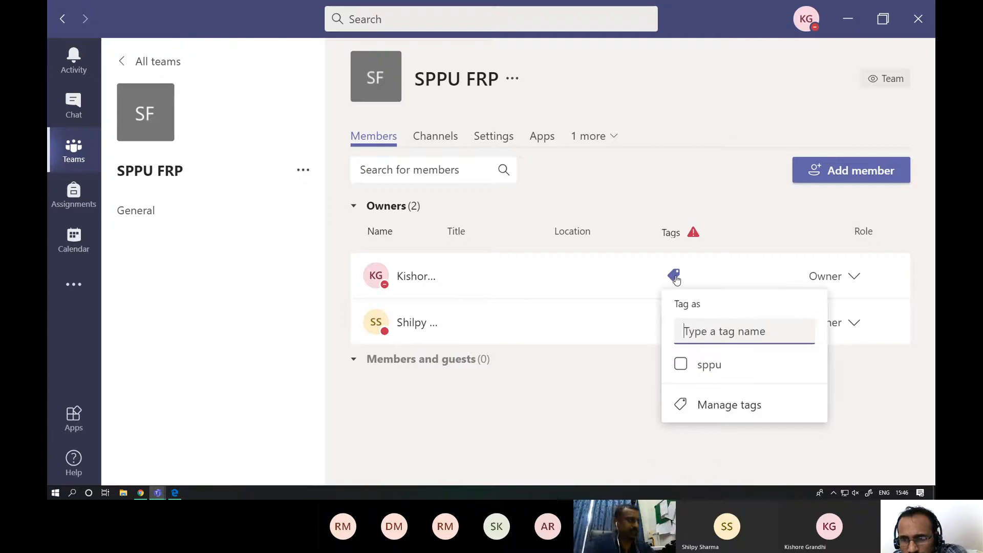
pyautogui.write('dass')
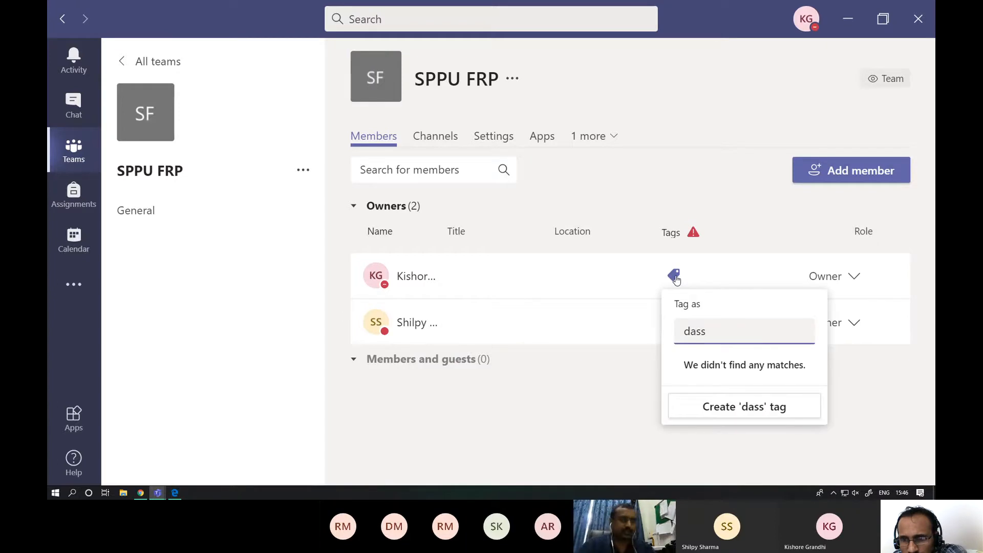
pyautogui.click(756, 417)
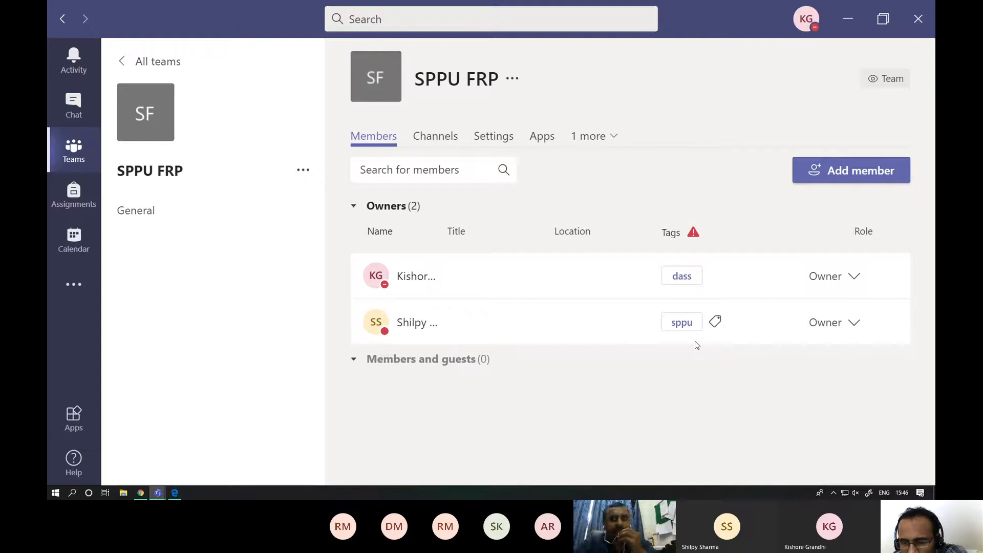
# - Open the management settings of the SPPU FRP team and generate a team code for joining directly
pyautogui.click(303, 171)
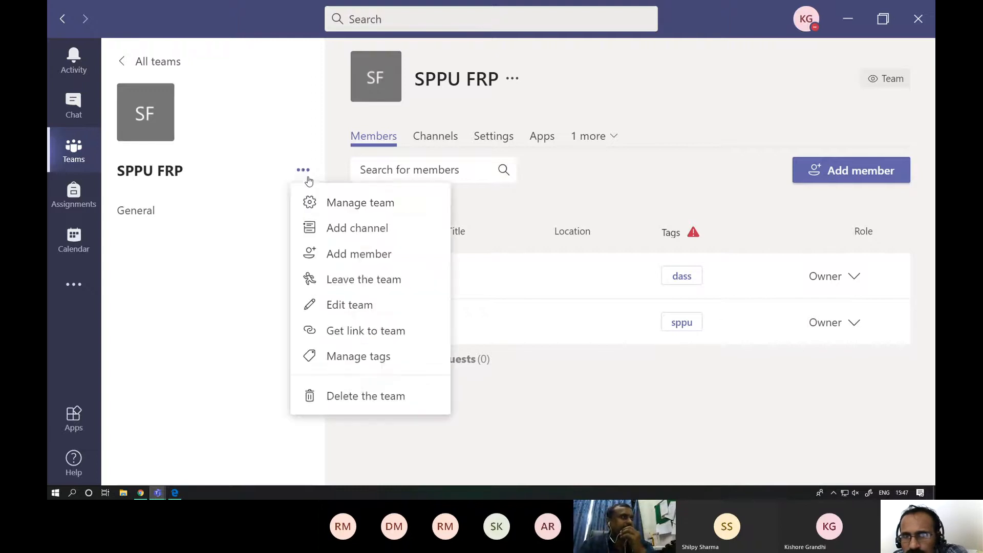
pyautogui.click(320, 202)
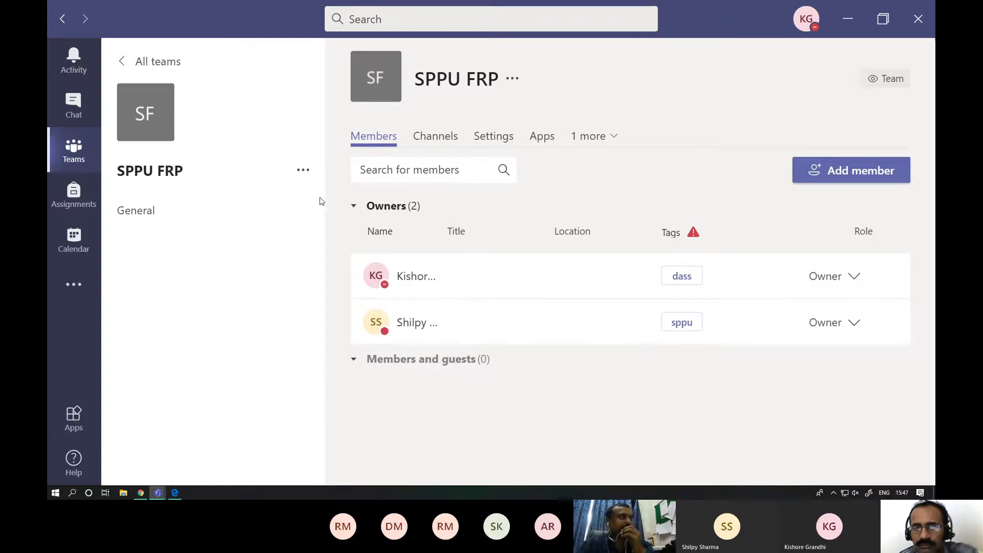
pyautogui.click(494, 138)
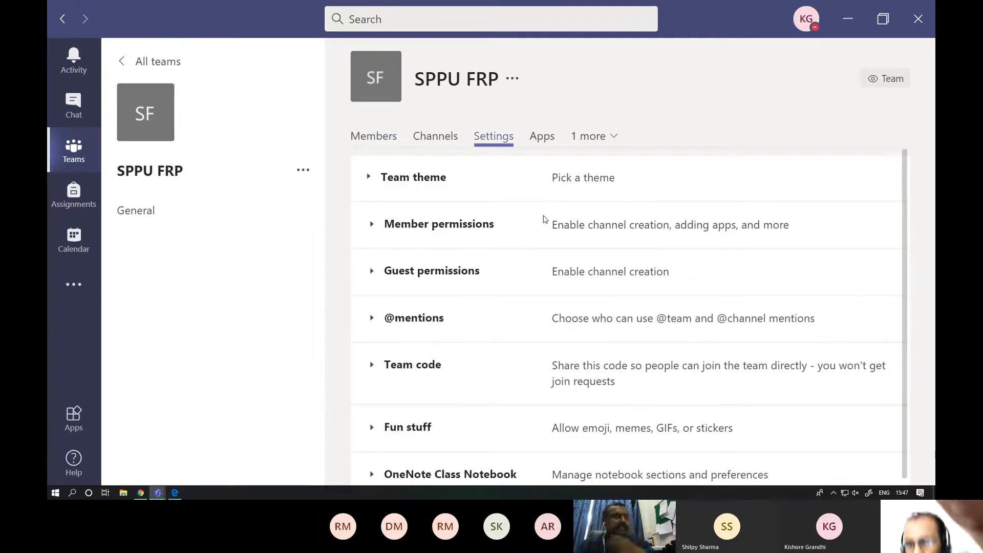
pyautogui.hotkey('ctrl', '=')
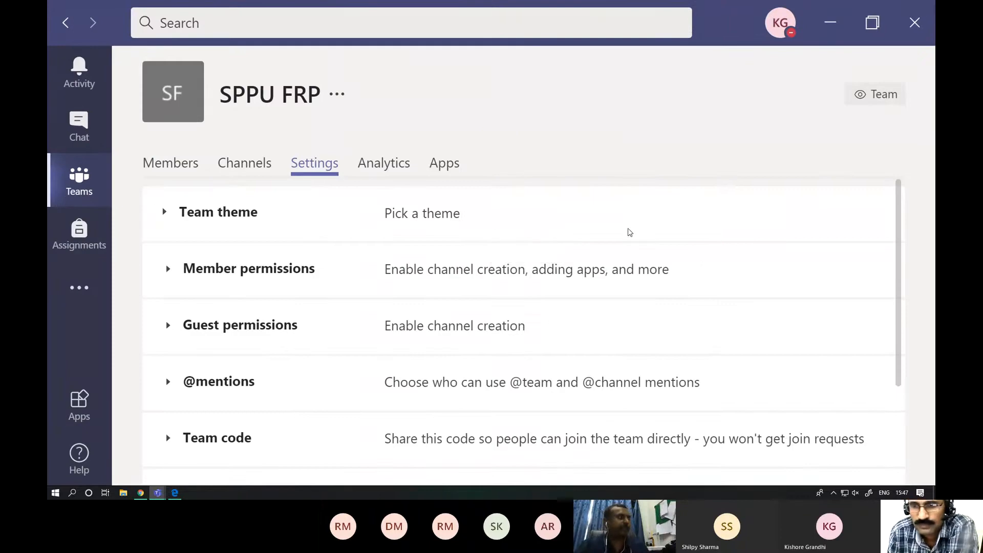
pyautogui.scroll(-3, 630, 233)
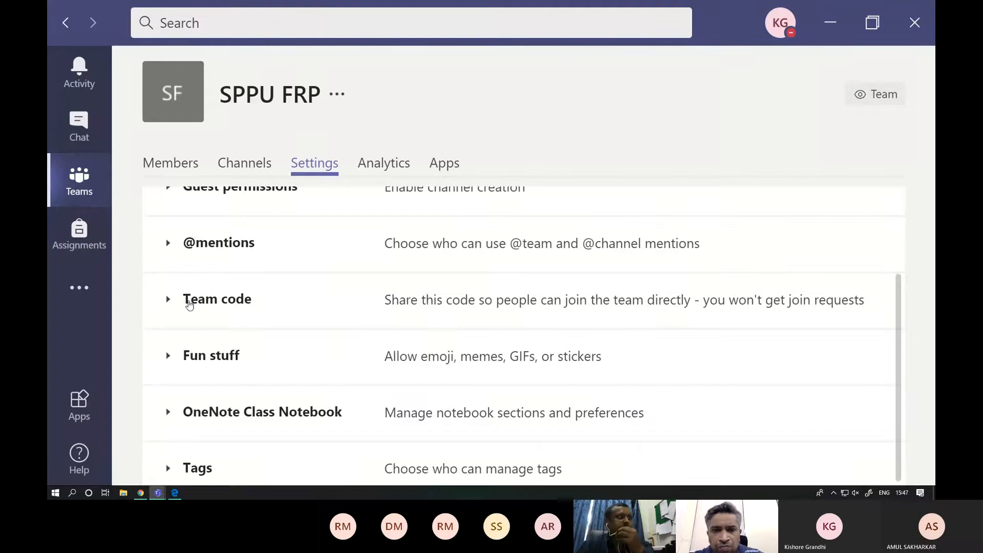
pyautogui.click(190, 302)
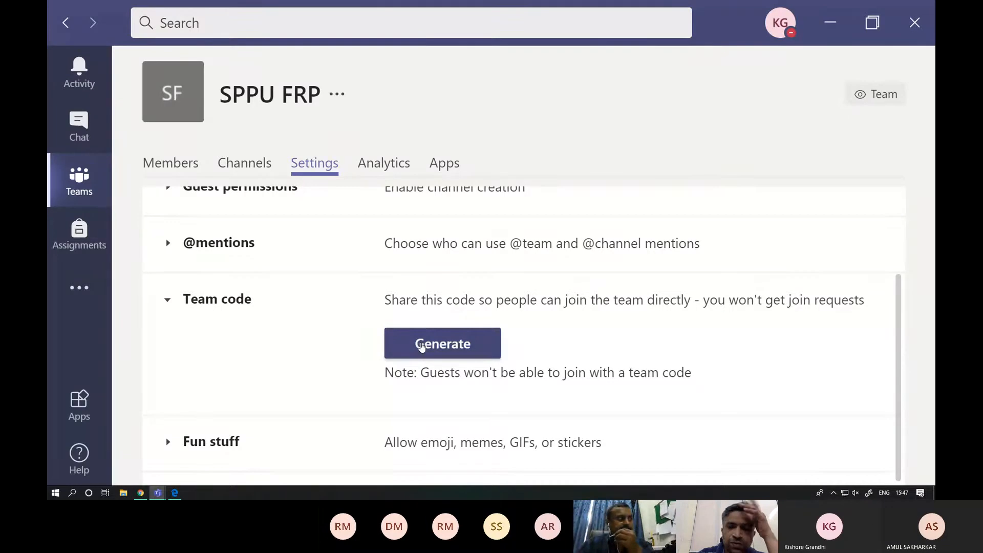
pyautogui.click(421, 346)
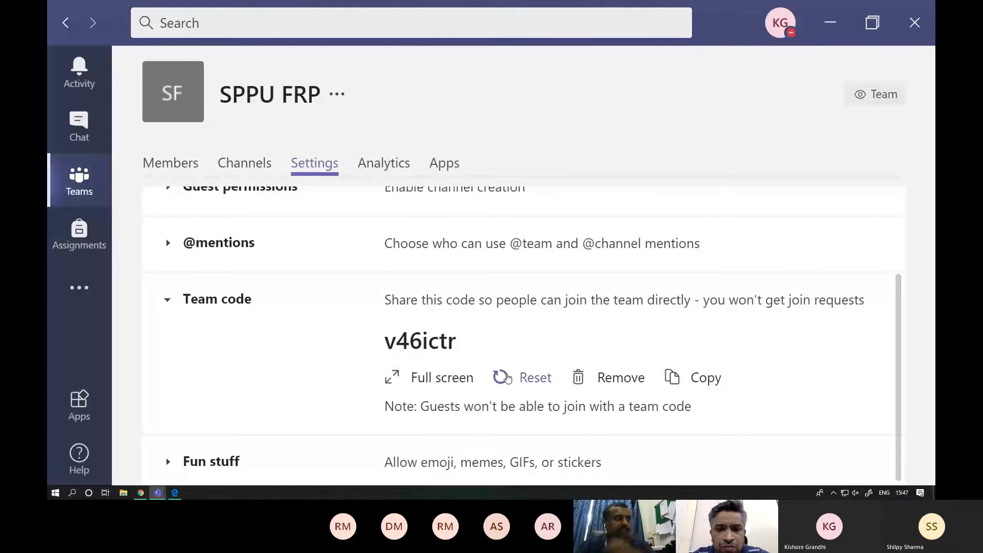
# - Reset the generated team code and copy the new one
pyautogui.click(506, 378)
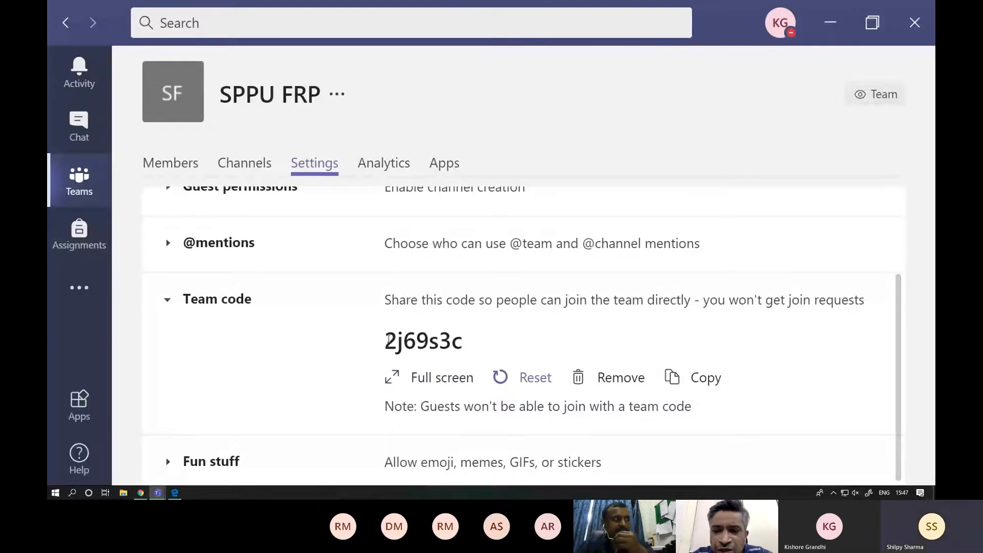
pyautogui.moveTo(388, 339); pyautogui.dragTo(467, 343)
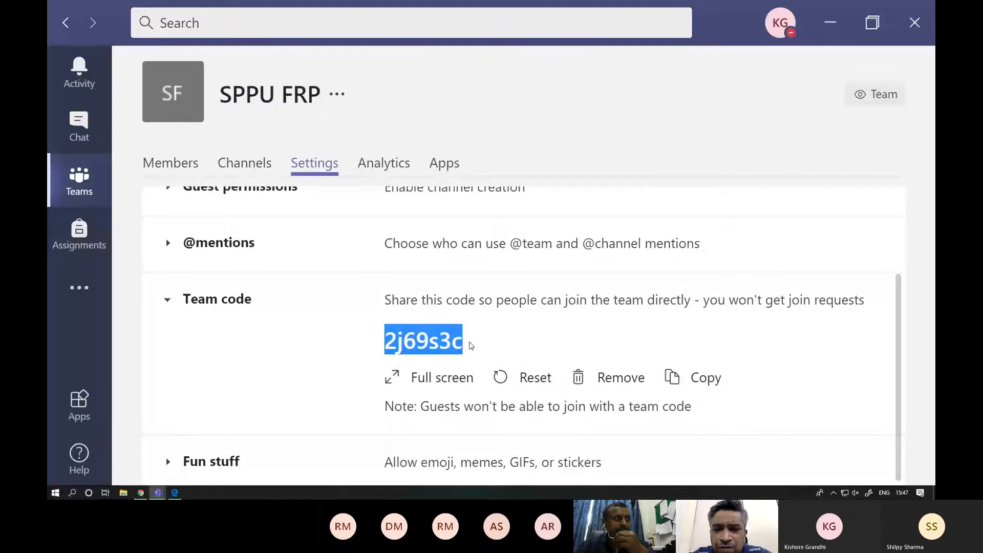
pyautogui.click(702, 373)
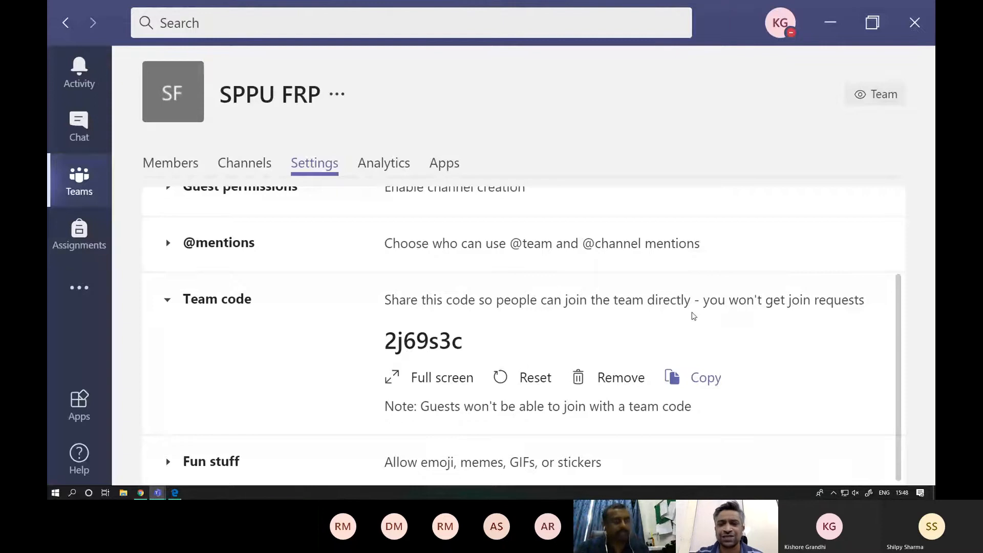
# - Reopen the SPPU FRP team's settings from its team options and expand the team code section
pyautogui.scroll(3, 693, 314)
pyautogui.click(102, 191)
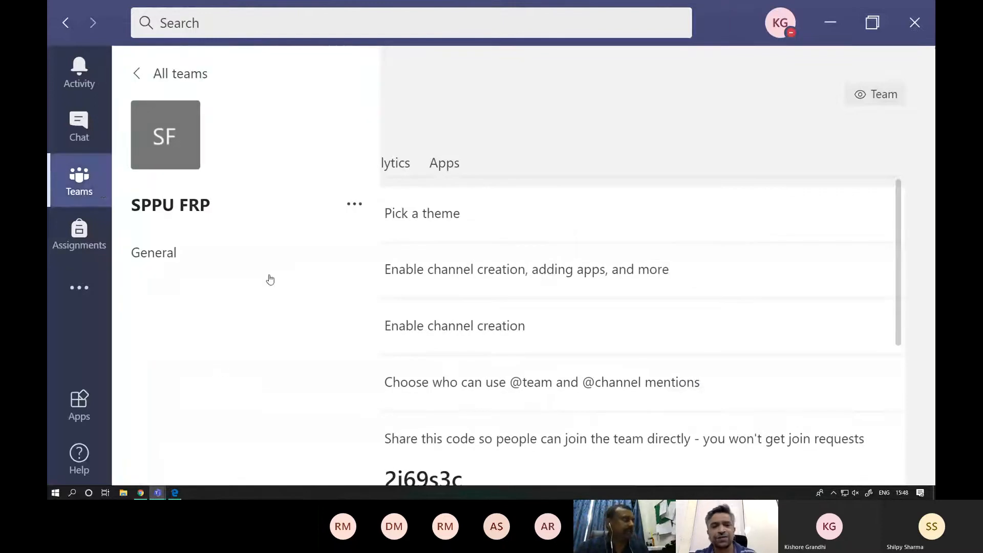
pyautogui.click(349, 310)
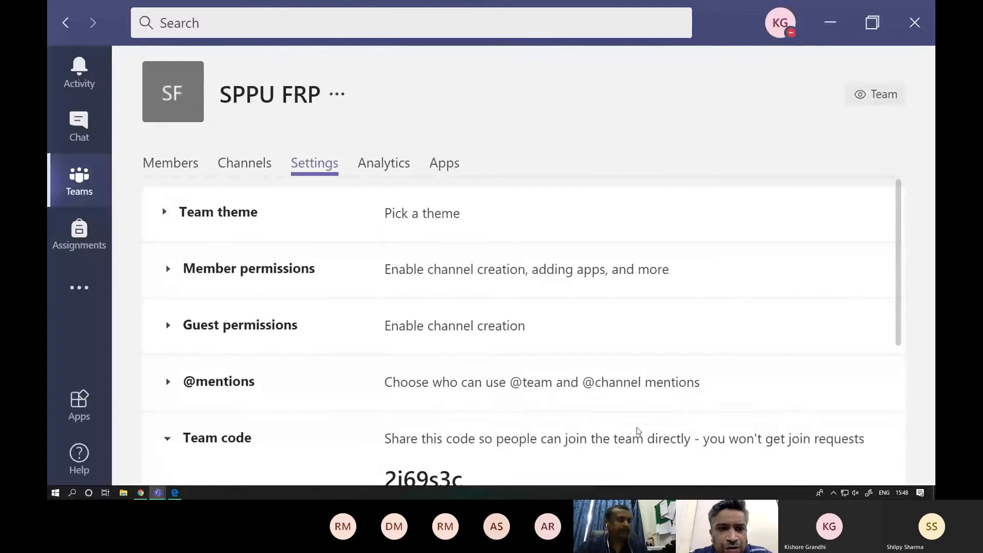
pyautogui.hotkey('ctrl', '-')
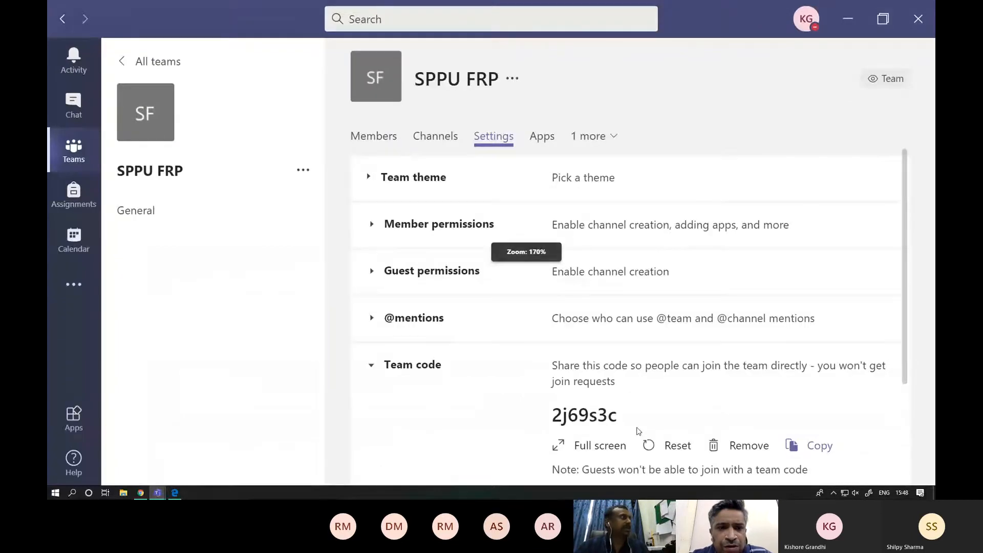
pyautogui.click(303, 171)
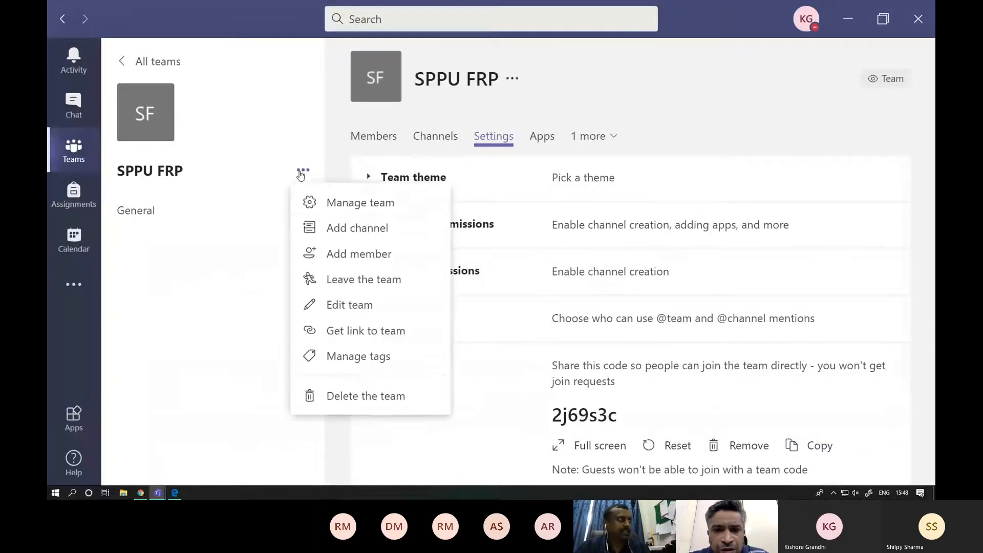
pyautogui.click(321, 202)
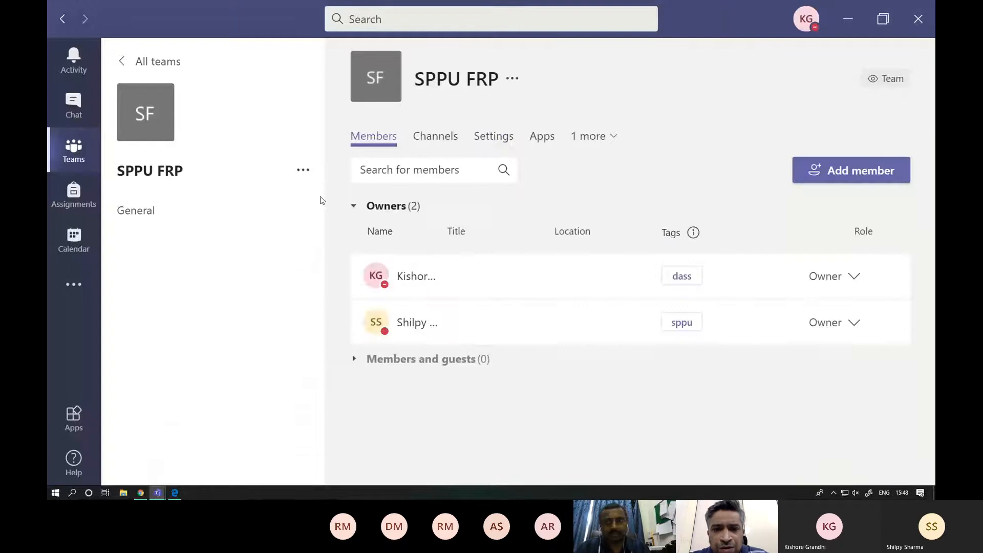
pyautogui.click(486, 138)
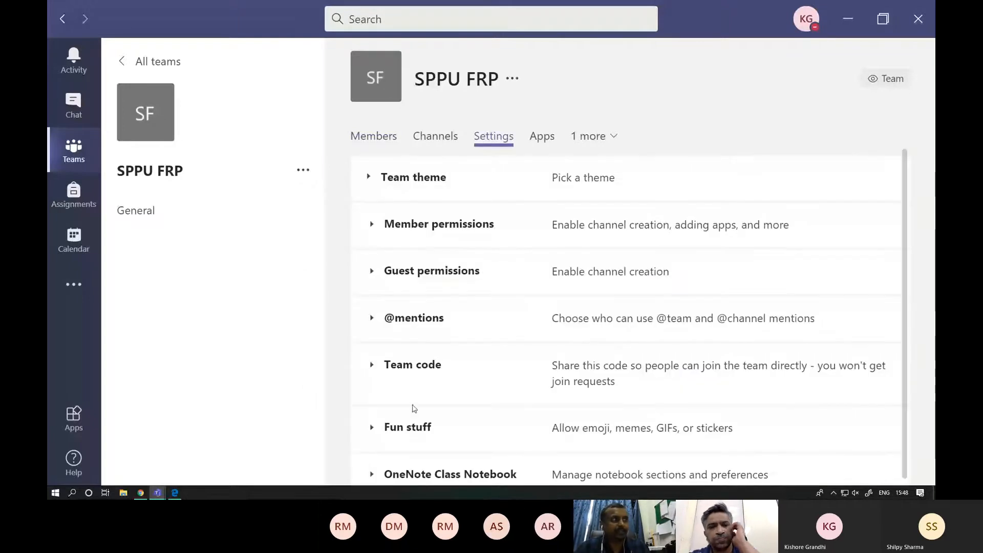
pyautogui.click(409, 374)
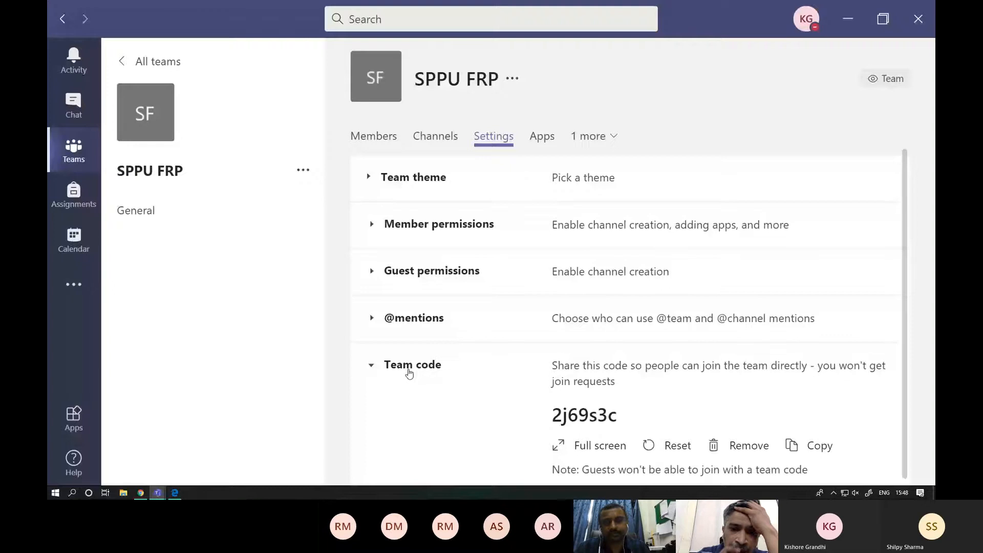
# - Reset the SPPU FRP team code once more and copy the replacement code to the clipboard
pyautogui.scroll(-2, 409, 374)
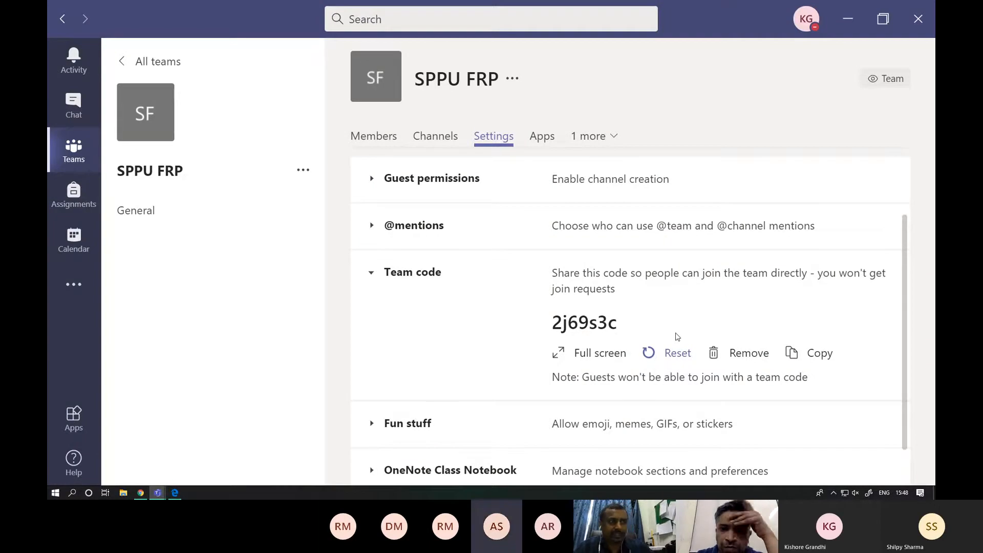
pyautogui.click(676, 342)
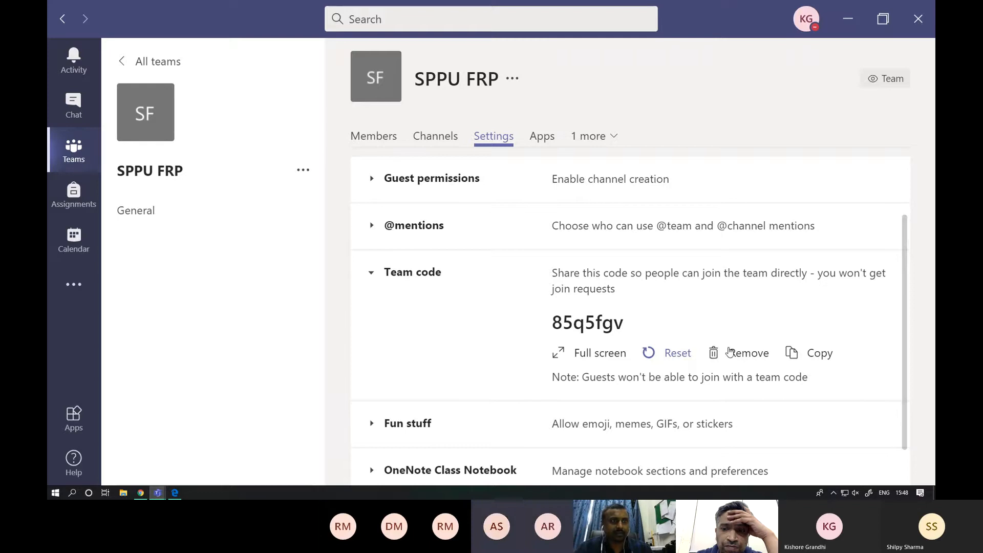
pyautogui.click(822, 357)
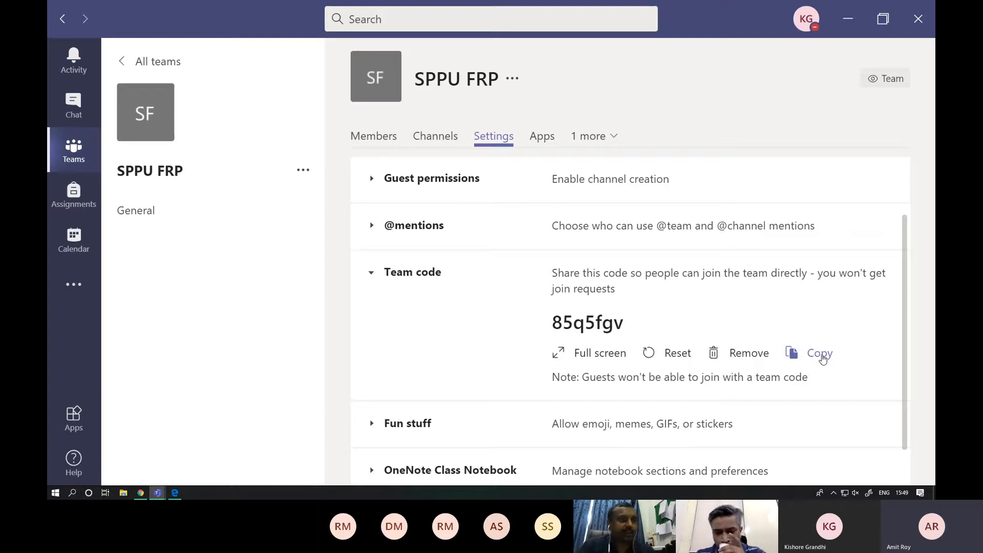
pyautogui.click(821, 354)
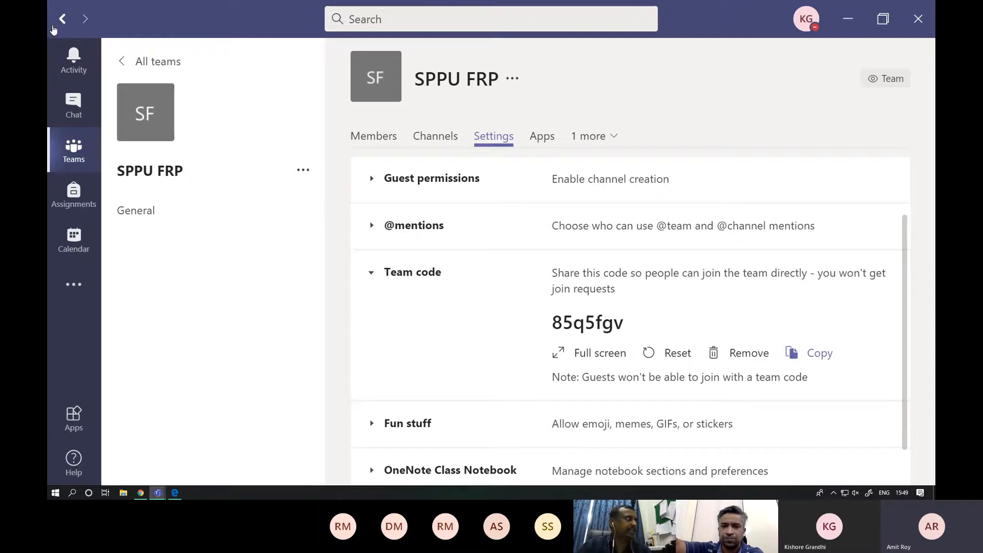
# - Switch to the Q&A meeting window and send the copied team code as a message in the meeting chat
pyautogui.click(72, 100)
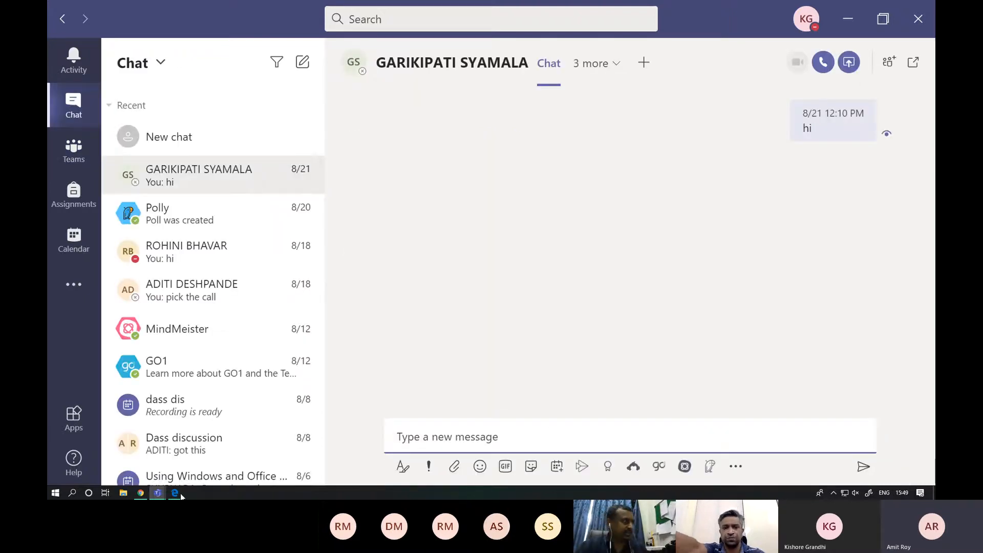
pyautogui.moveTo(152, 493)
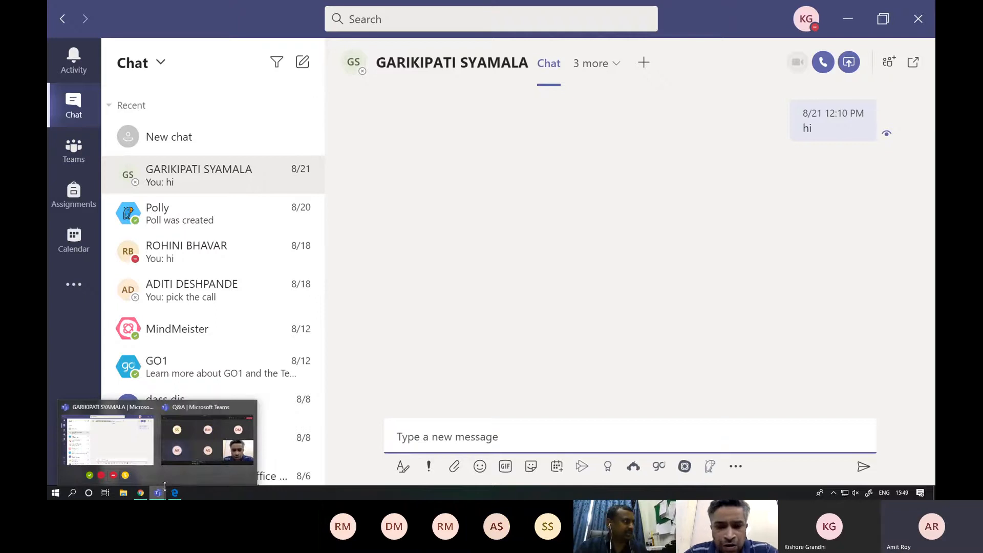
pyautogui.click(211, 424)
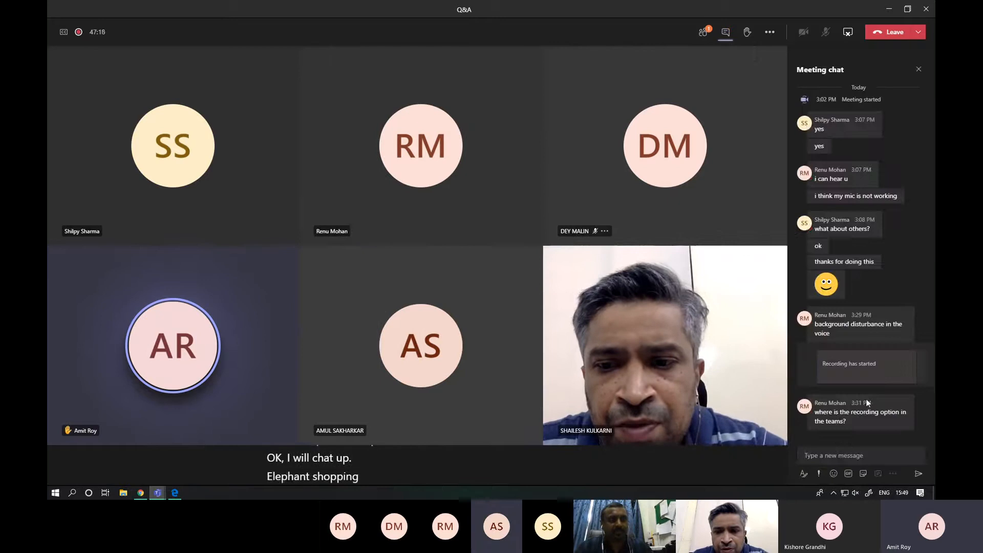
pyautogui.click(831, 455)
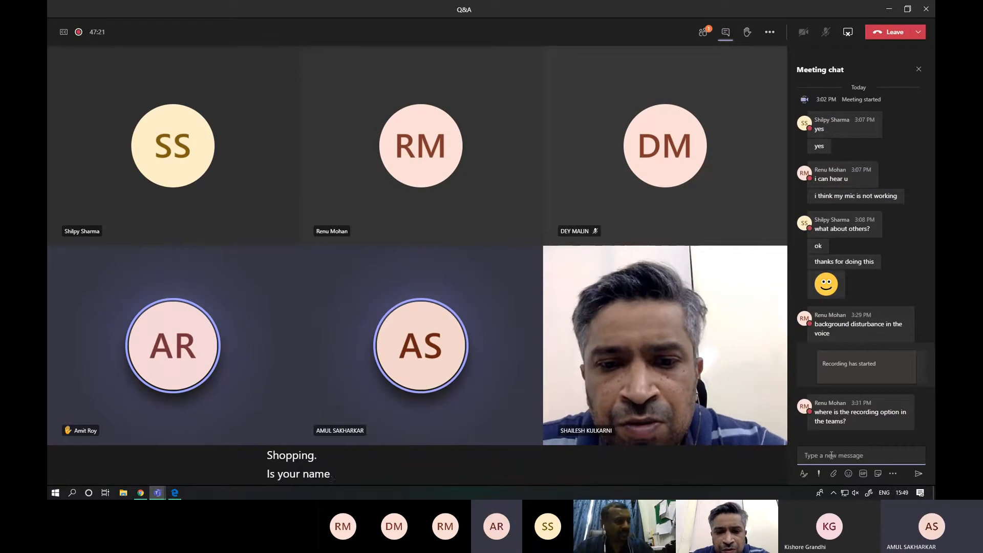
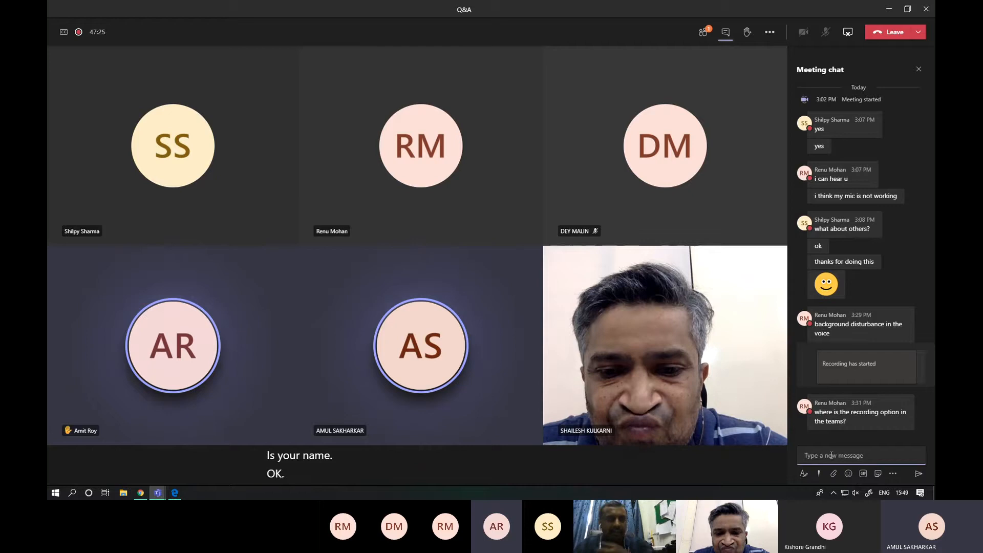
pyautogui.moveTo(874, 392)
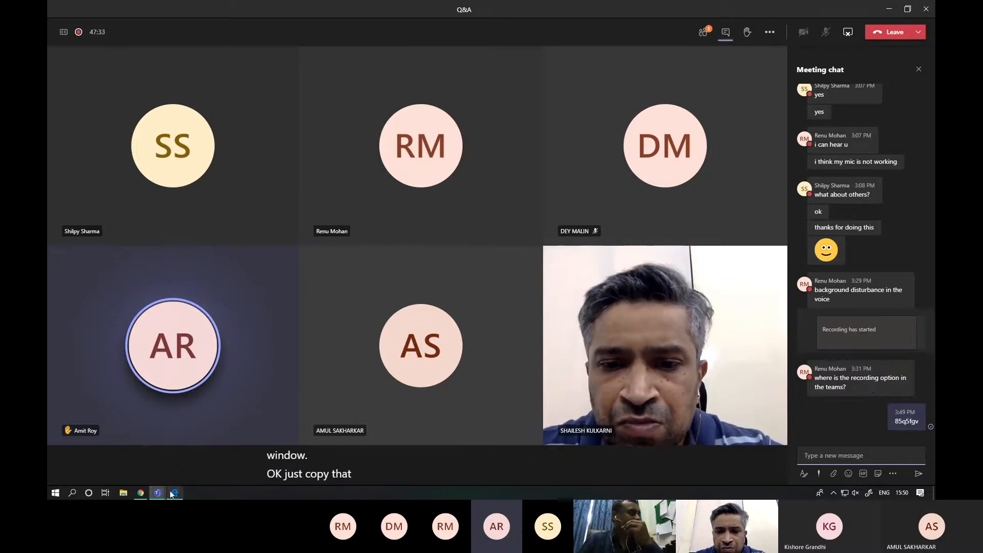
# - Switch to the main Teams window, return to the overview of all teams and open the page for joining or creating a team
pyautogui.moveTo(157, 493)
pyautogui.click(124, 443)
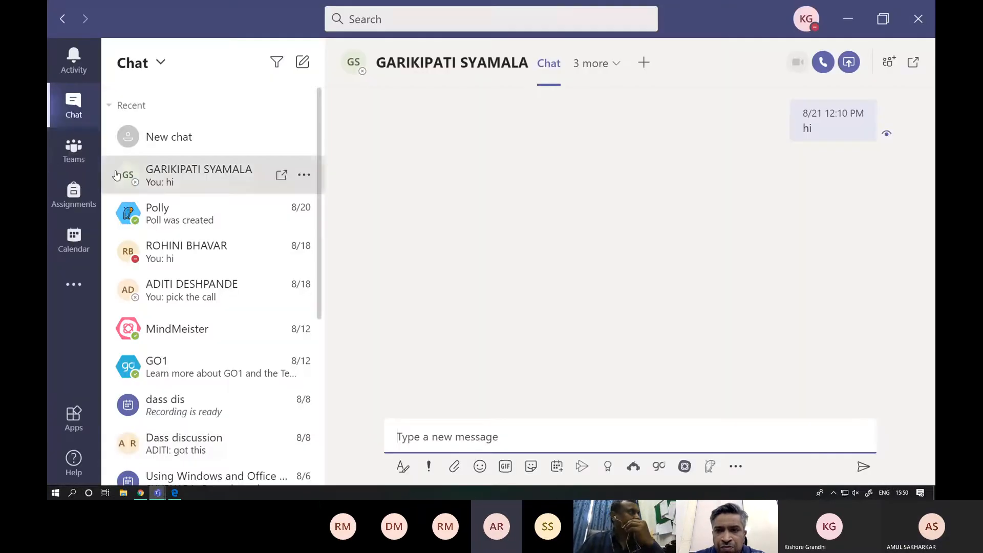
pyautogui.click(75, 150)
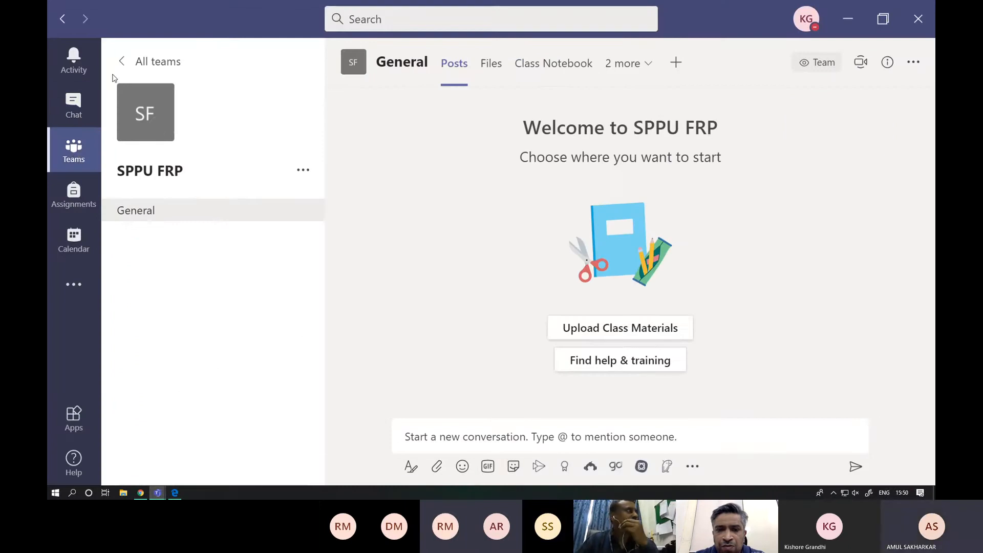
pyautogui.click(124, 61)
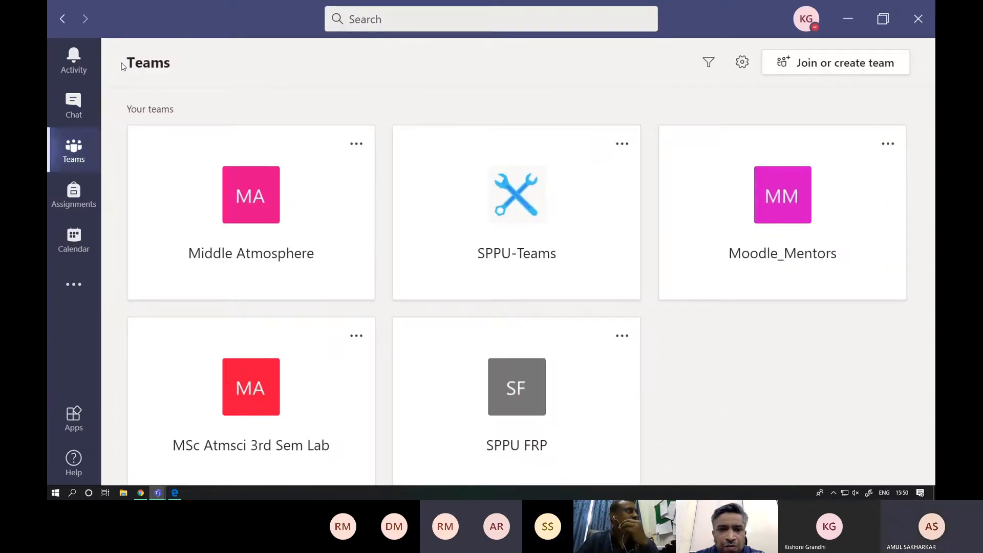
pyautogui.click(805, 75)
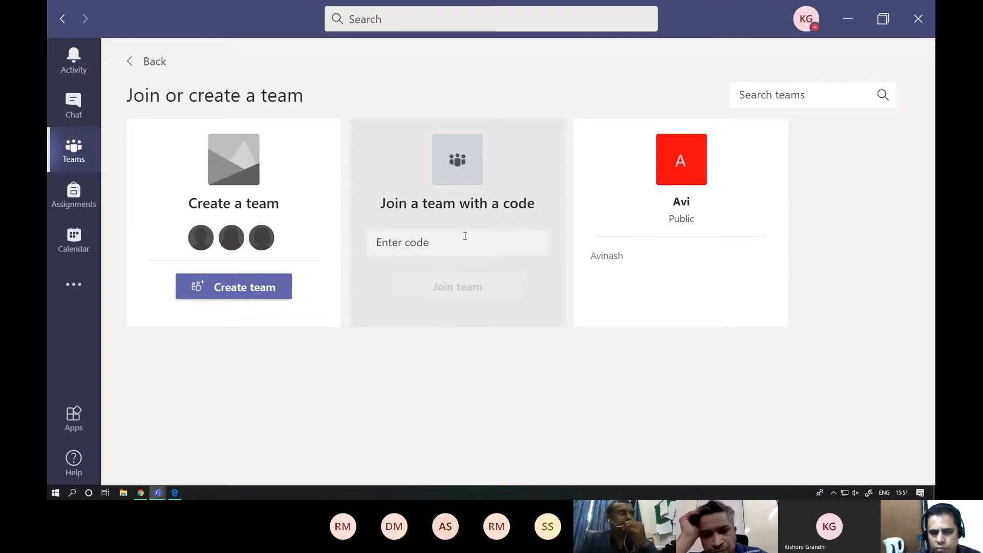
# - Paste the copied team code into the join-with-a-code field and join the team
pyautogui.click(436, 243)
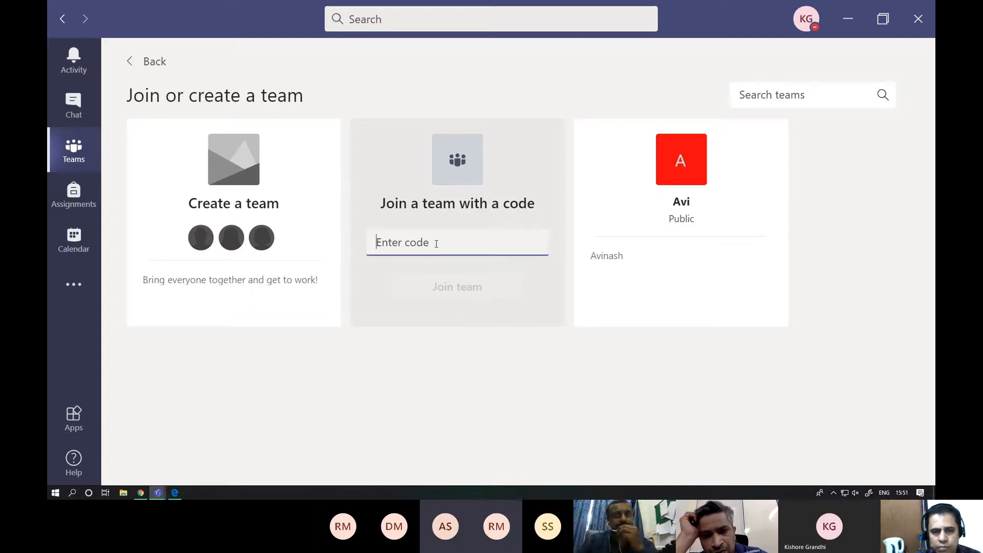
pyautogui.rightClick(437, 243)
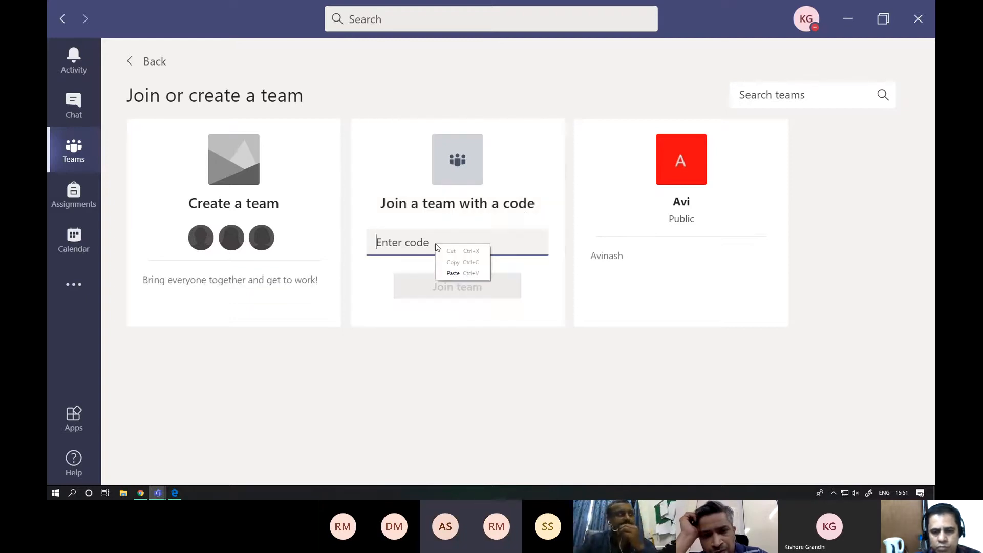
pyautogui.click(474, 272)
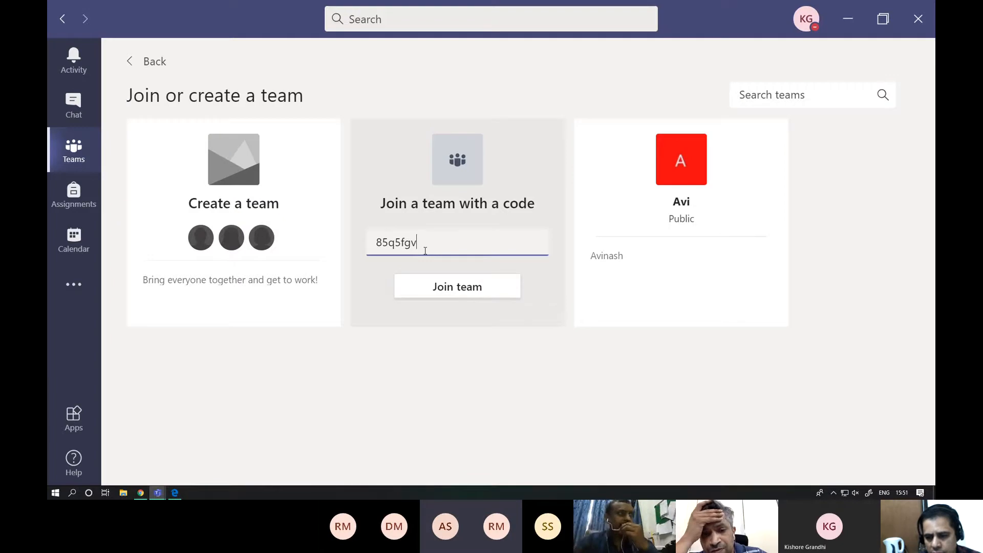
pyautogui.click(457, 290)
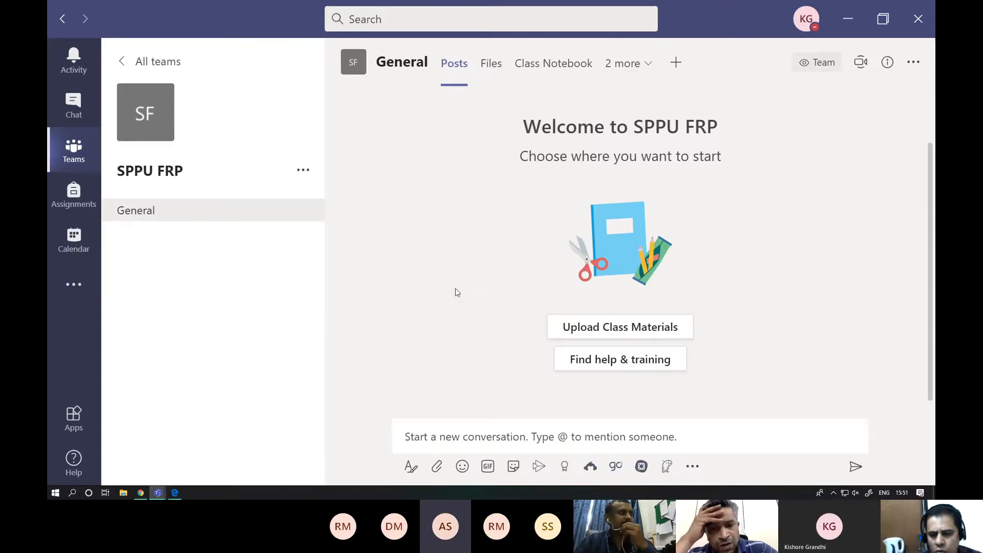
# - Review the members and guests on the SPPU FRP team's management page, and return to the overview of all teams
pyautogui.click(308, 173)
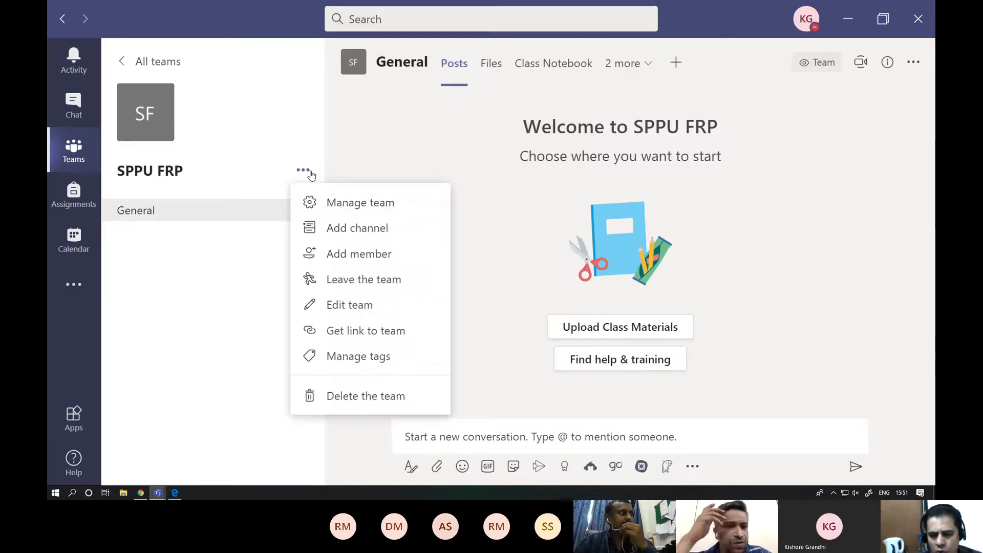
pyautogui.click(340, 203)
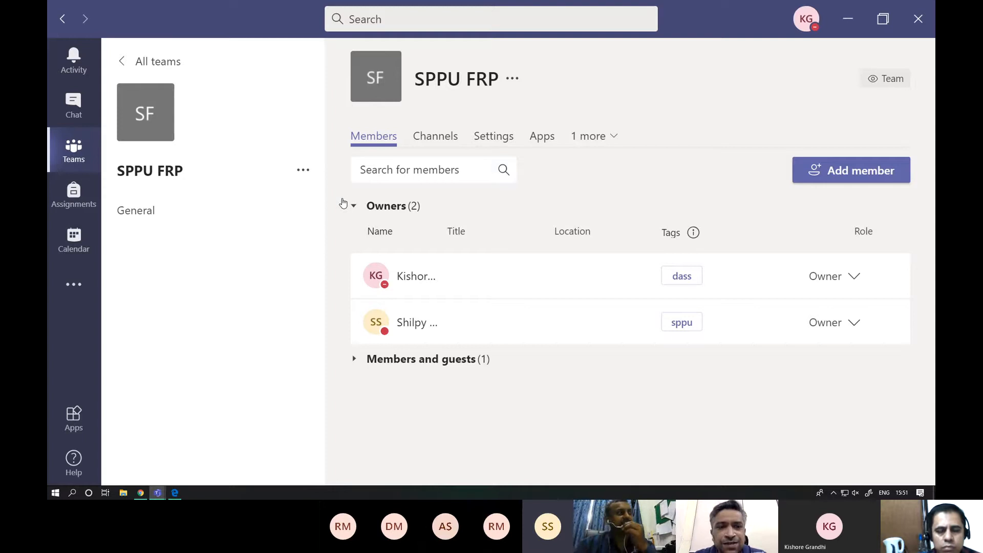
pyautogui.click(442, 363)
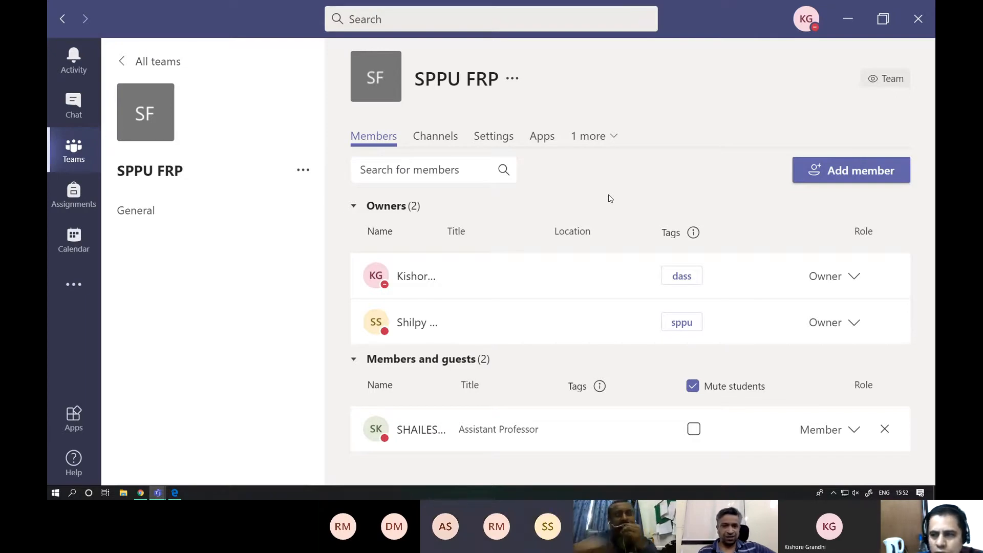
pyautogui.click(124, 62)
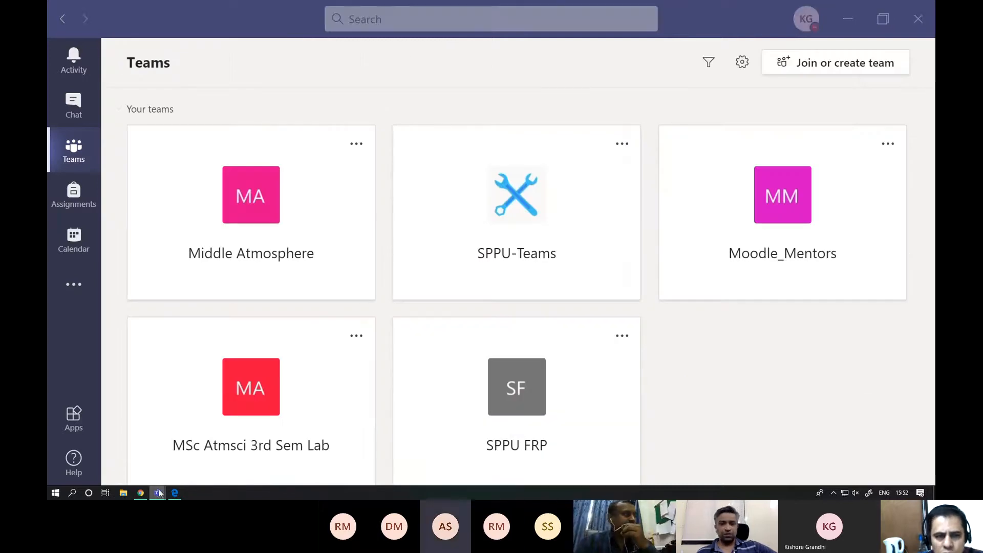
# - Check the Q&A meeting window, switch to WhatsApp Web in Chrome and send the copied team code to the UGC-FRP SPPU group
pyautogui.moveTo(157, 493)
pyautogui.click(202, 454)
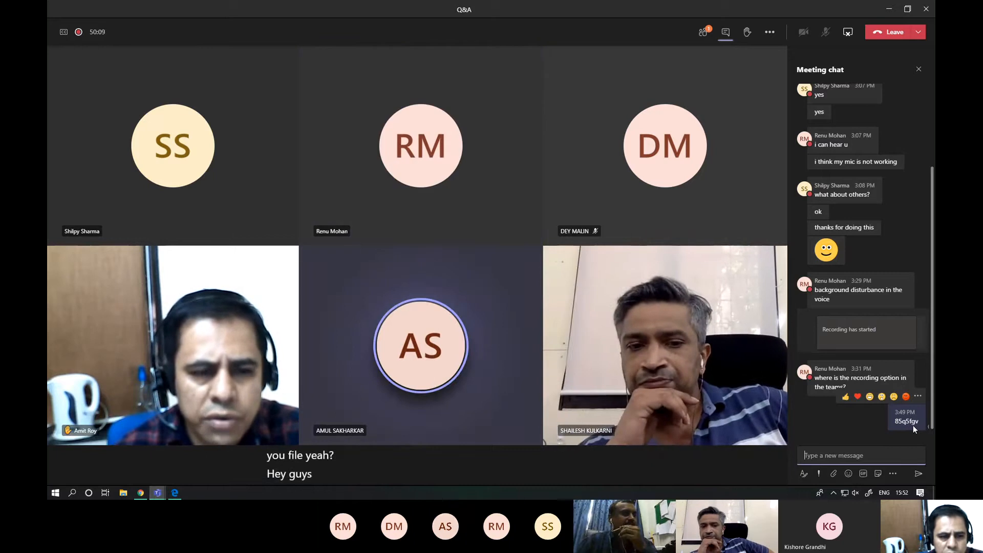
pyautogui.click(141, 493)
pyautogui.click(376, 8)
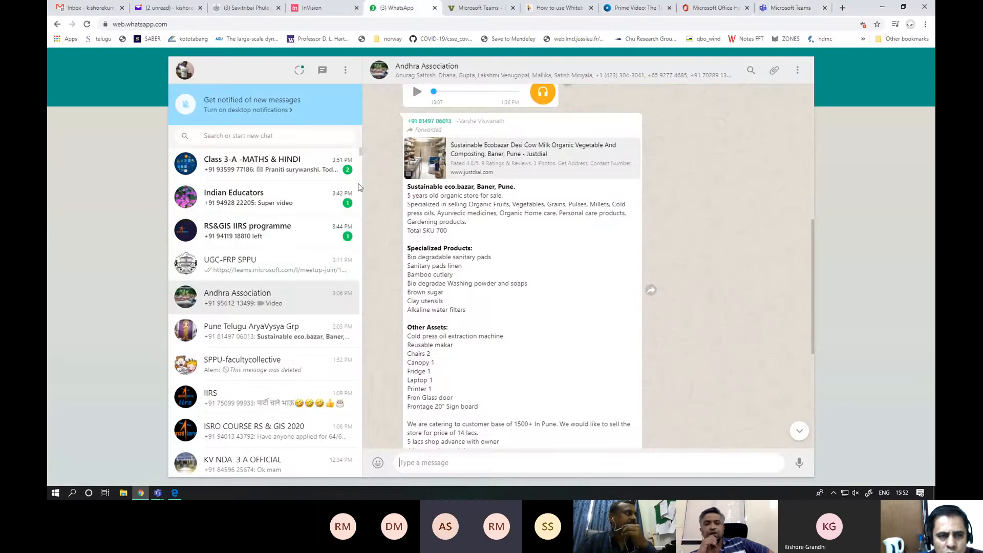
pyautogui.click(243, 276)
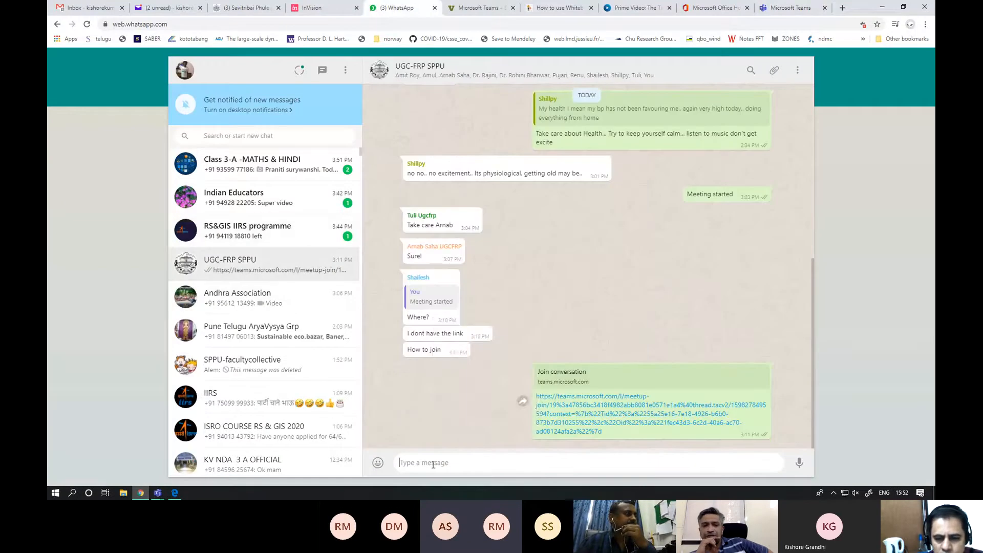
pyautogui.rightClick(433, 463)
pyautogui.click(459, 402)
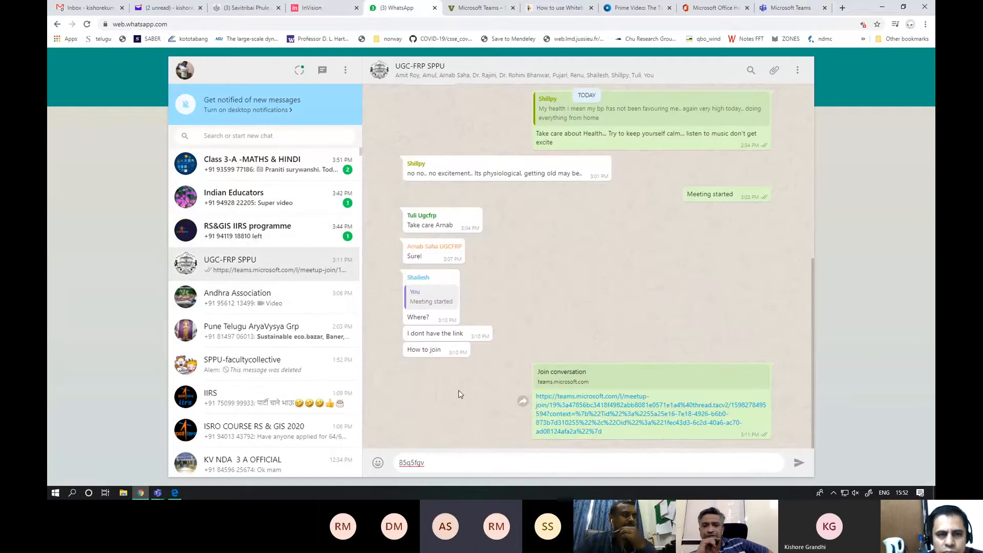
pyautogui.press('Return')
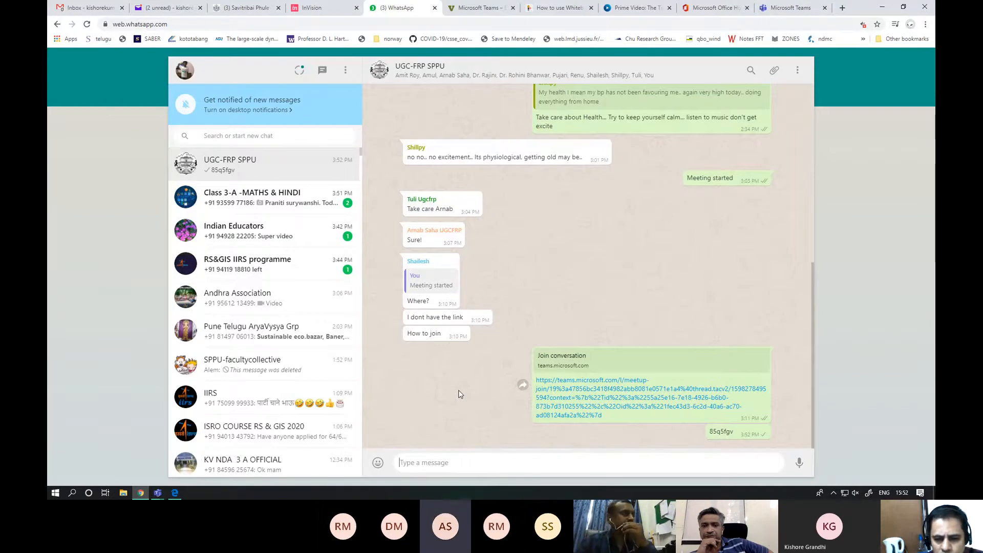
# - Switch back to the main Teams window and join a team again using the copied team code
pyautogui.click(158, 493)
pyautogui.click(139, 452)
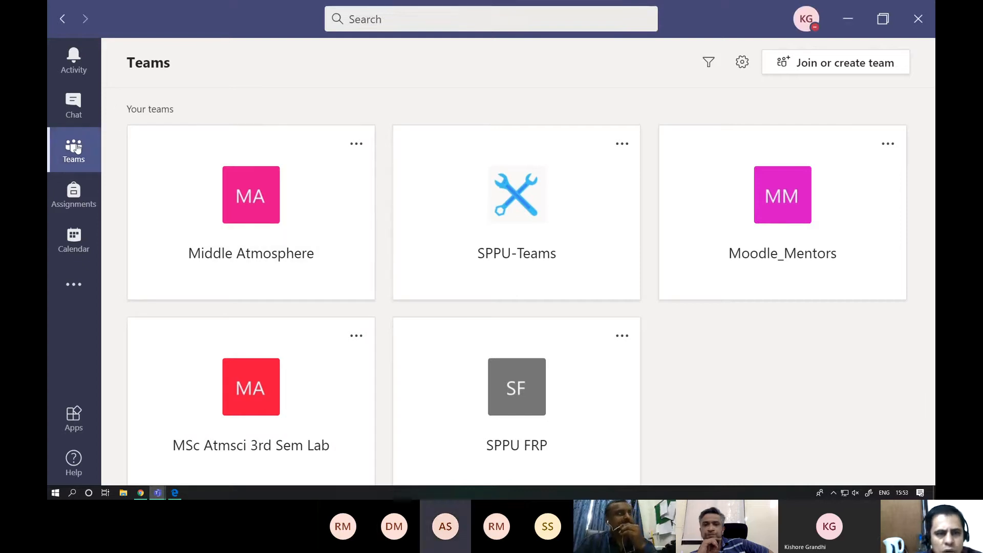
pyautogui.click(844, 69)
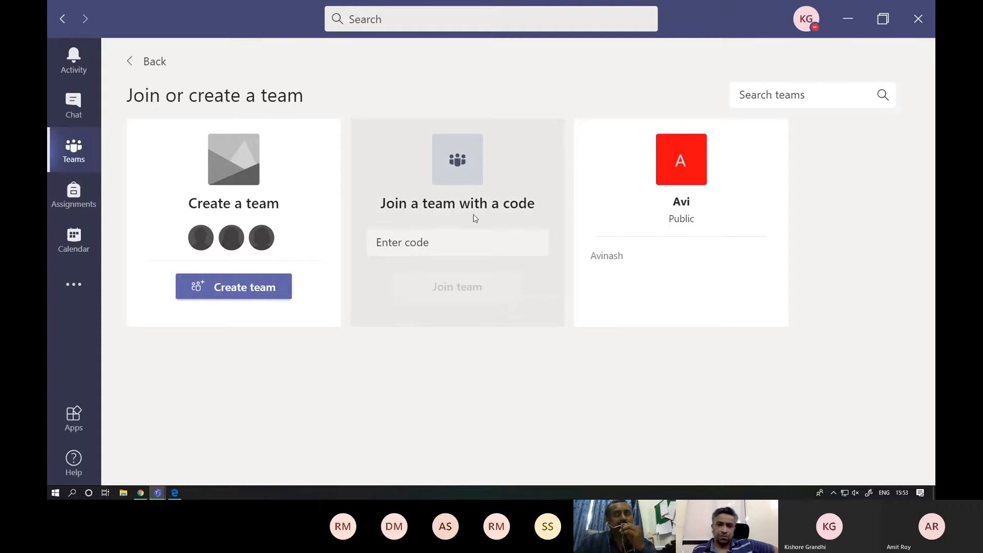
pyautogui.click(423, 244)
pyautogui.rightClick(422, 244)
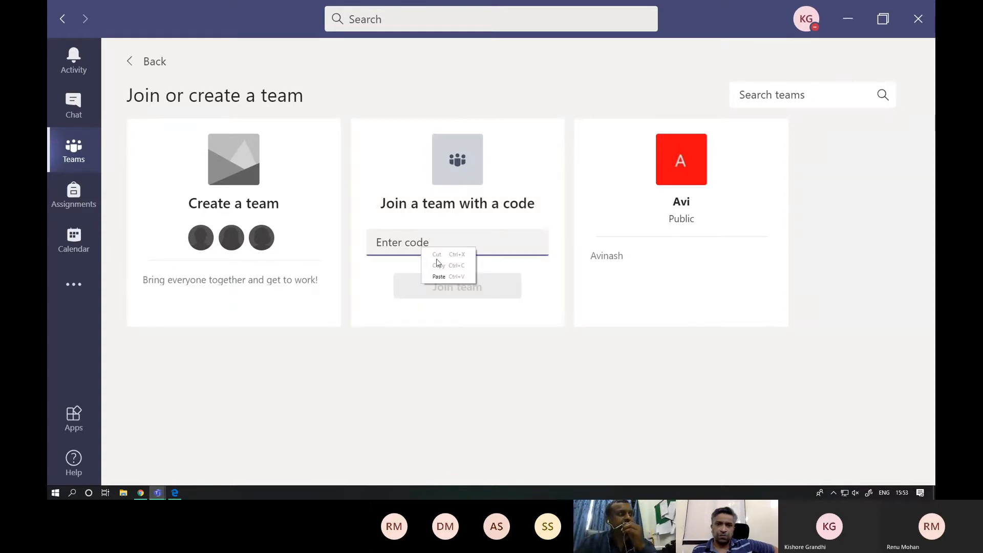
pyautogui.click(440, 275)
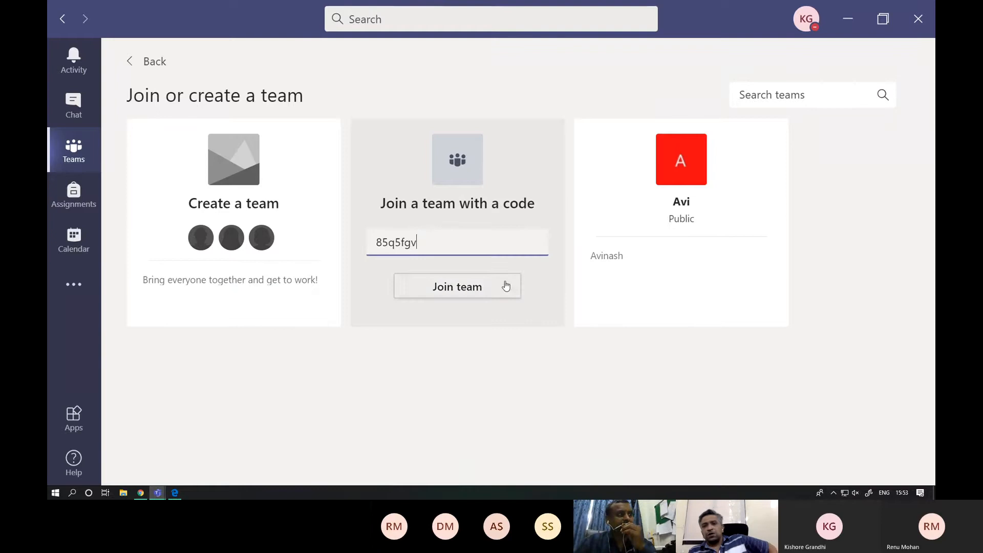
pyautogui.click(474, 290)
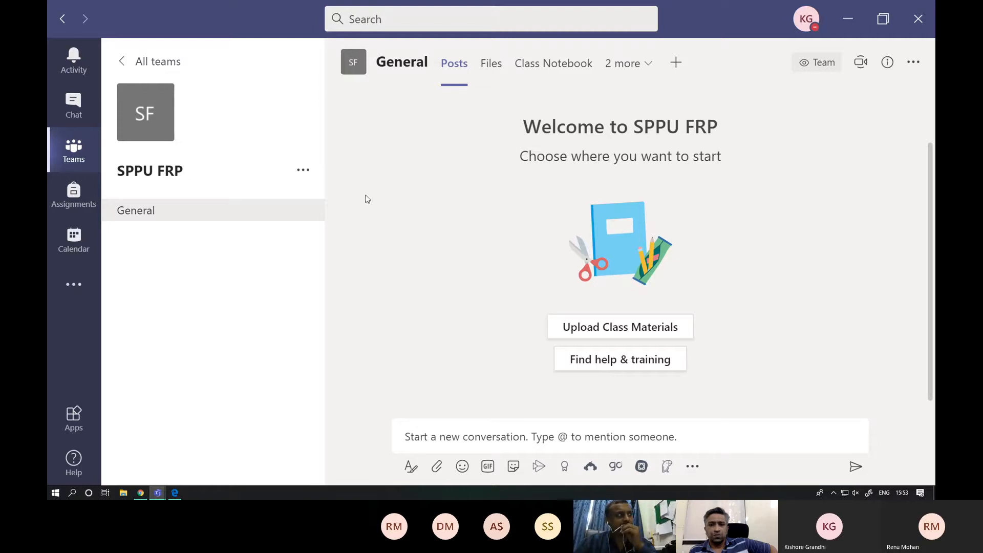
# - Open the SPPU FRP team's management page and change the role of the second person under members and guests to Owner
pyautogui.click(302, 172)
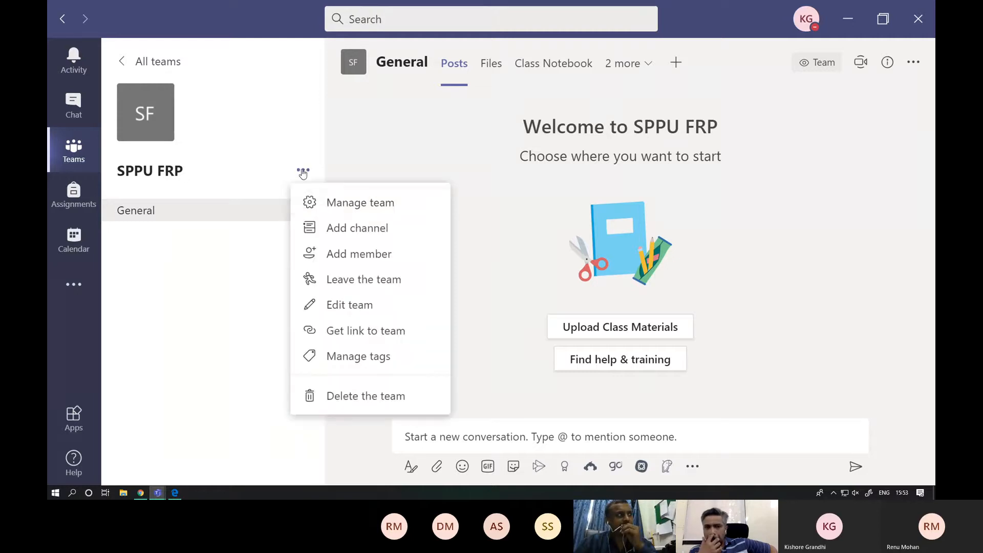
pyautogui.click(373, 210)
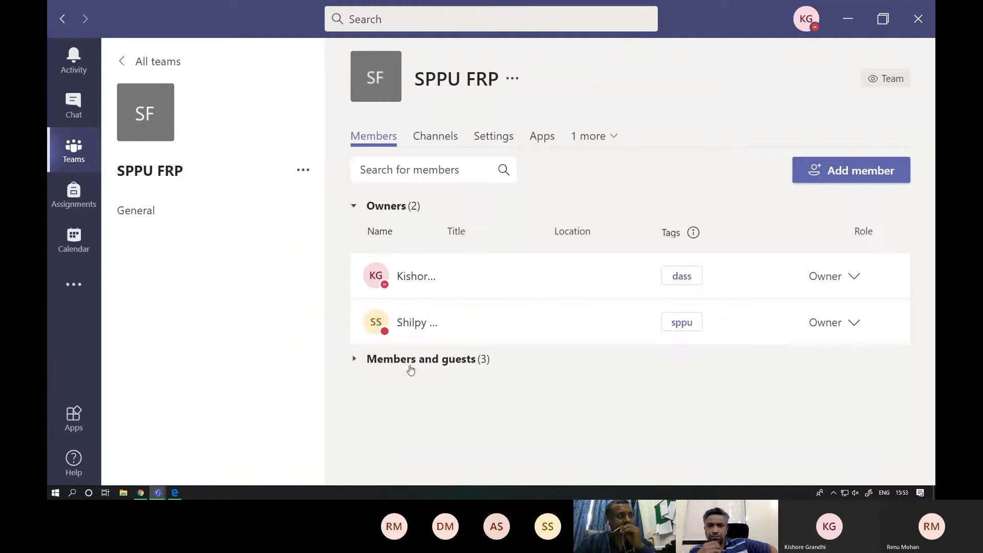
pyautogui.scroll(-2, 552, 302)
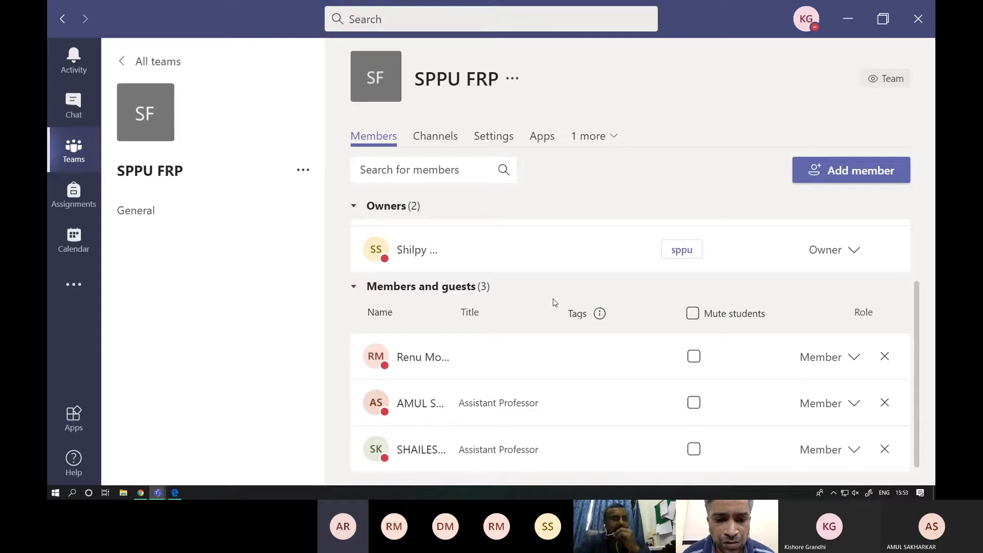
pyautogui.click(854, 407)
pyautogui.click(818, 449)
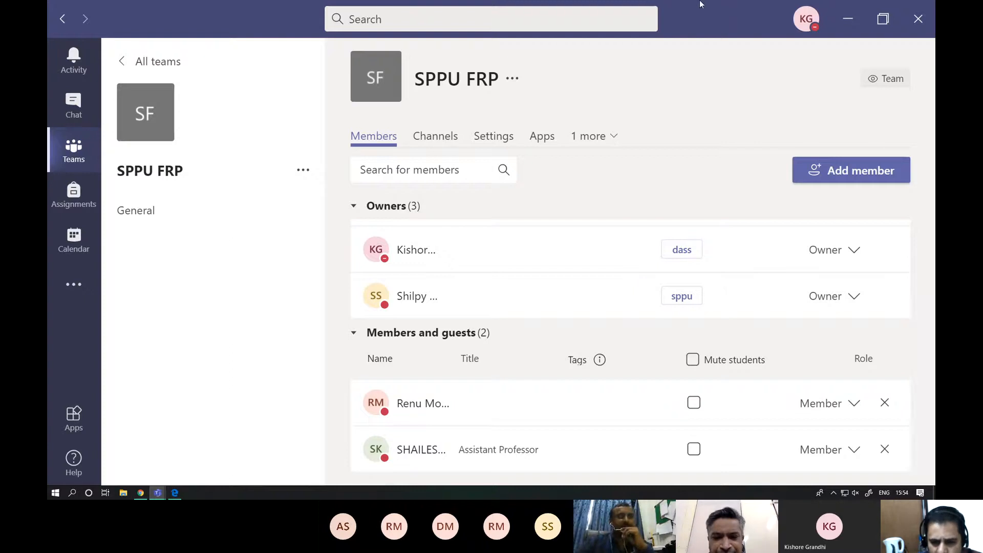
# - Switch to the Q&A meeting window and stop sharing the screen
pyautogui.click(158, 494)
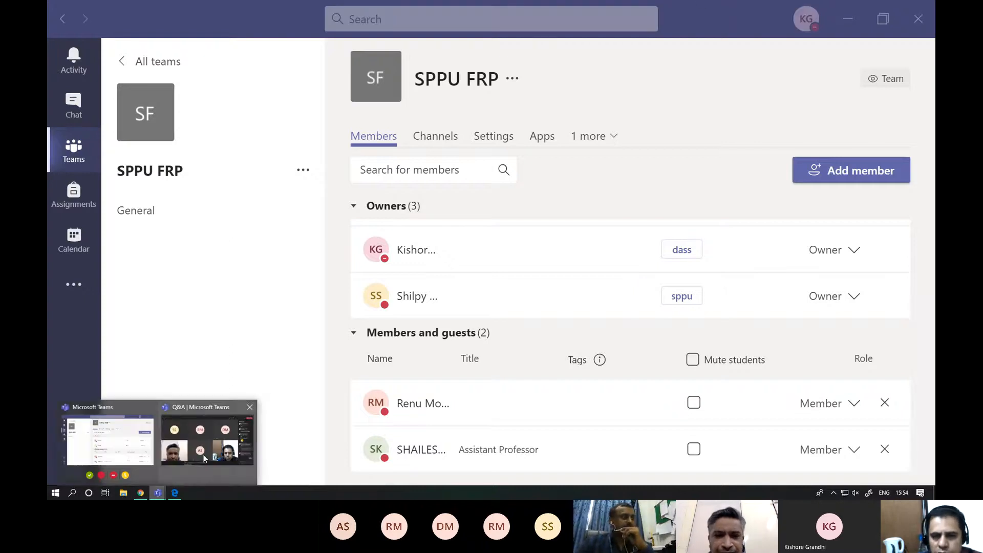
pyautogui.click(202, 454)
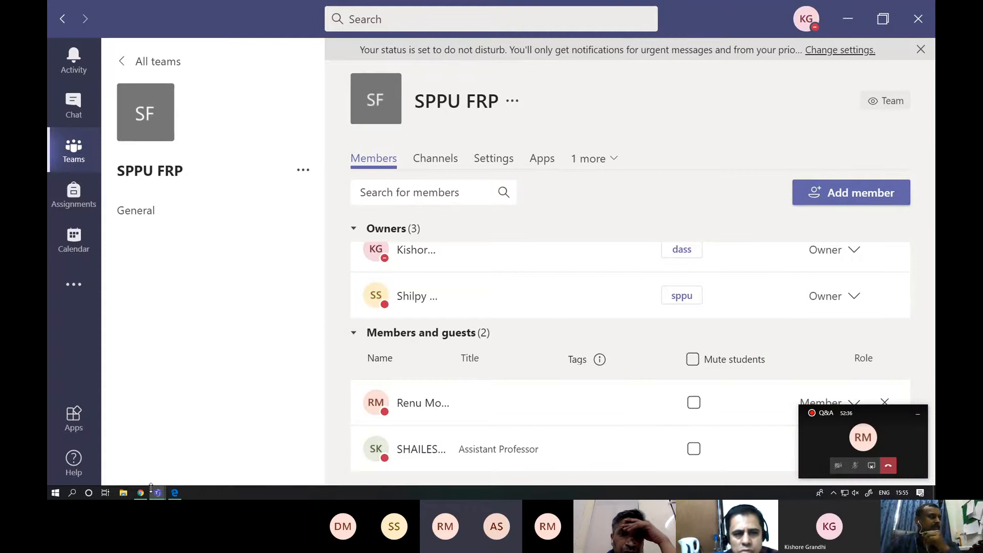
pyautogui.moveTo(153, 490)
pyautogui.moveTo(272, 437)
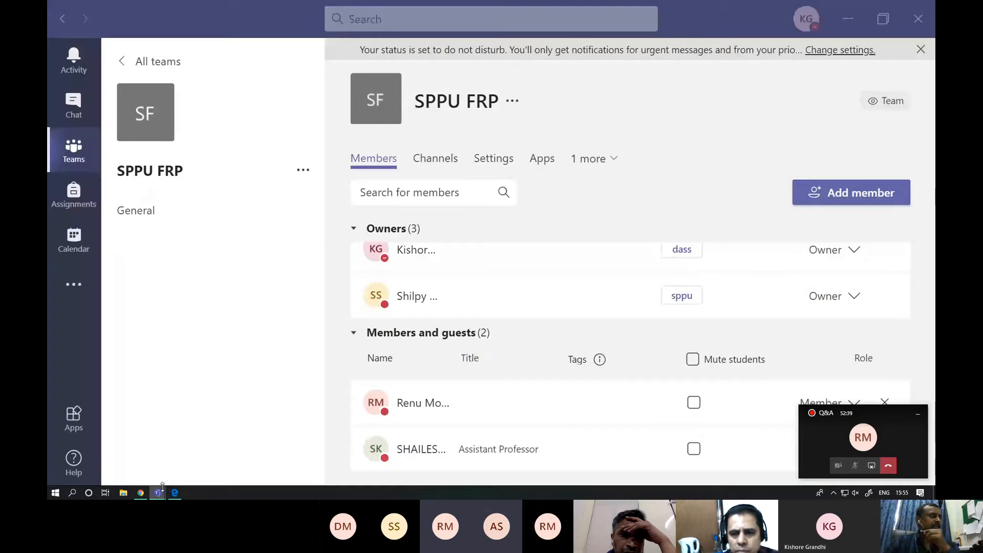
pyautogui.click(174, 446)
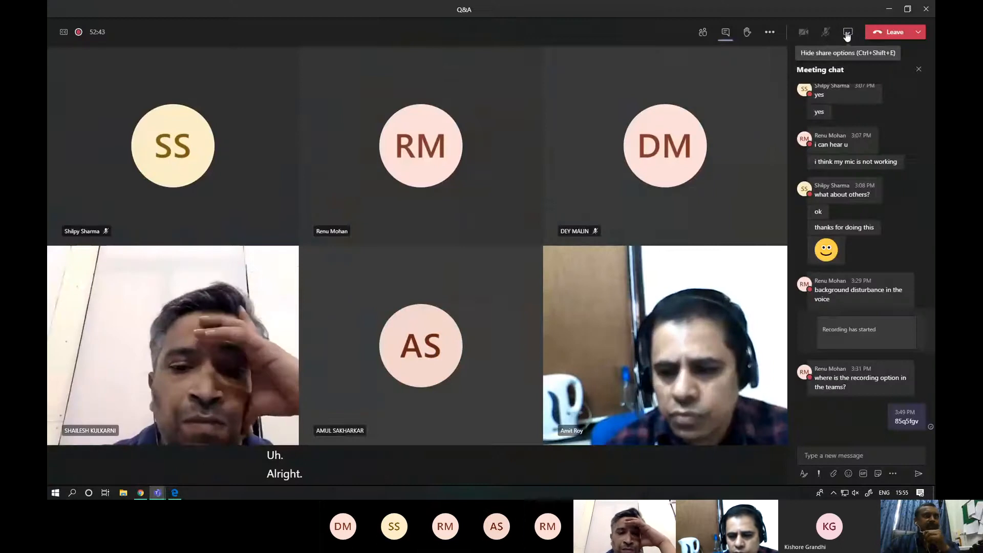
pyautogui.click(847, 35)
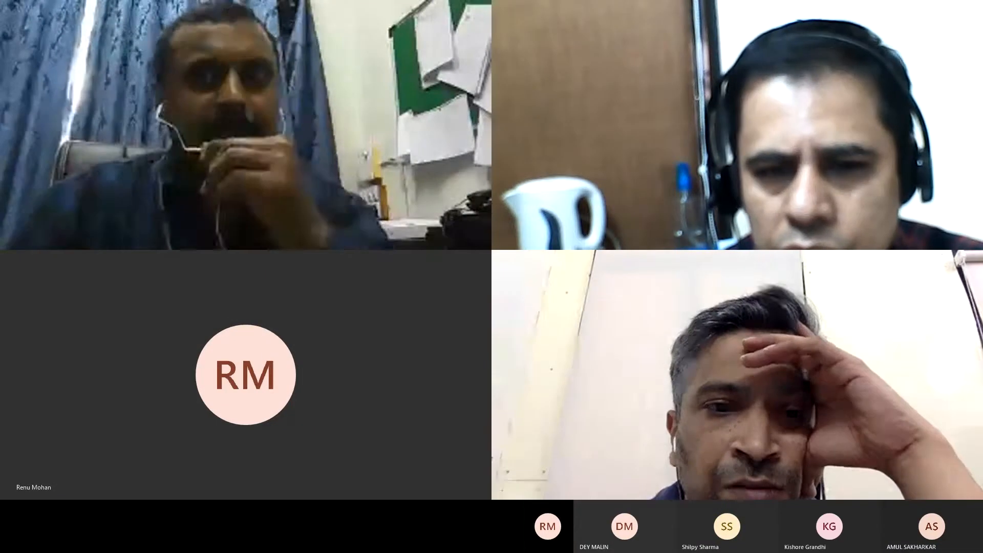
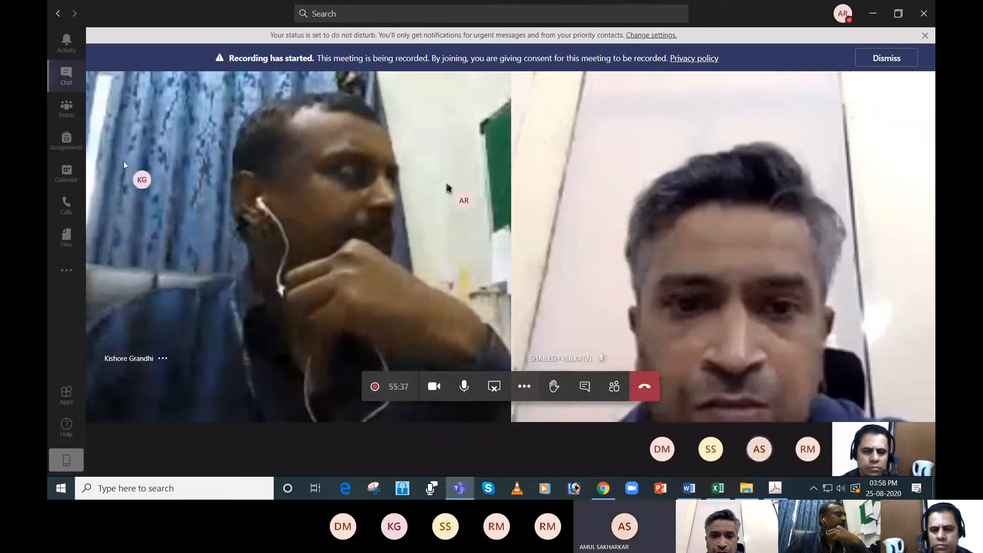
# - Return to the list of all teams, move the floating call window aside, and join the team using the copied team code
pyautogui.click(66, 109)
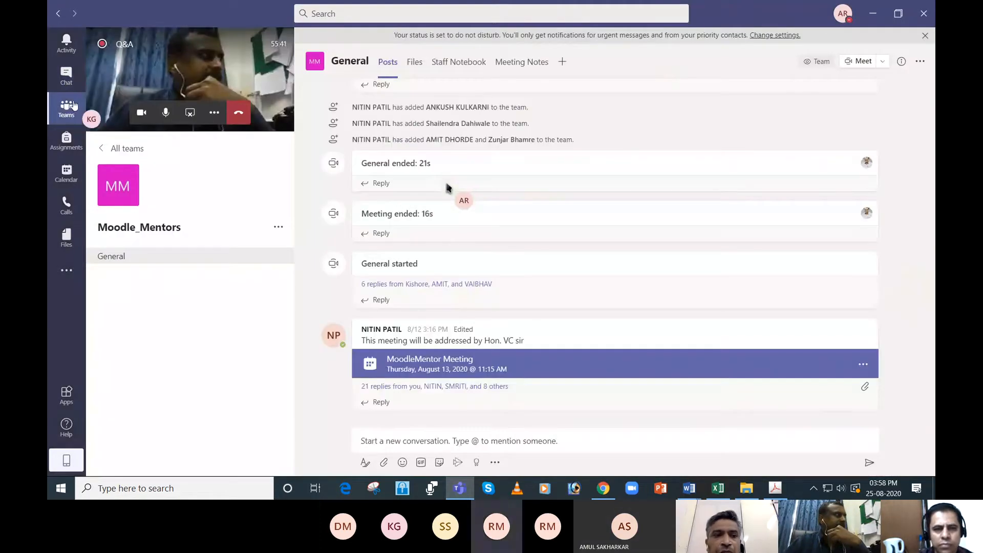
pyautogui.click(104, 149)
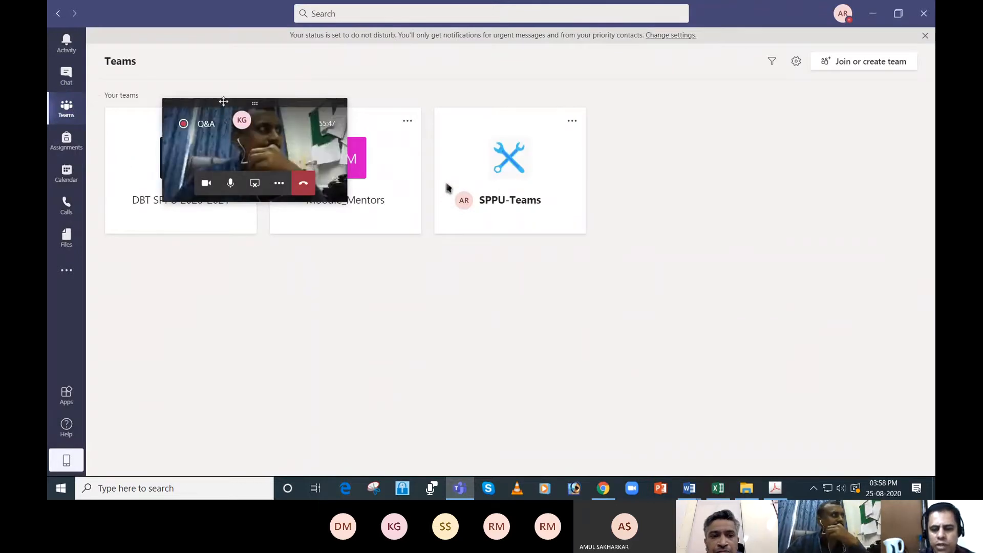
pyautogui.moveTo(223, 101); pyautogui.dragTo(185, 375)
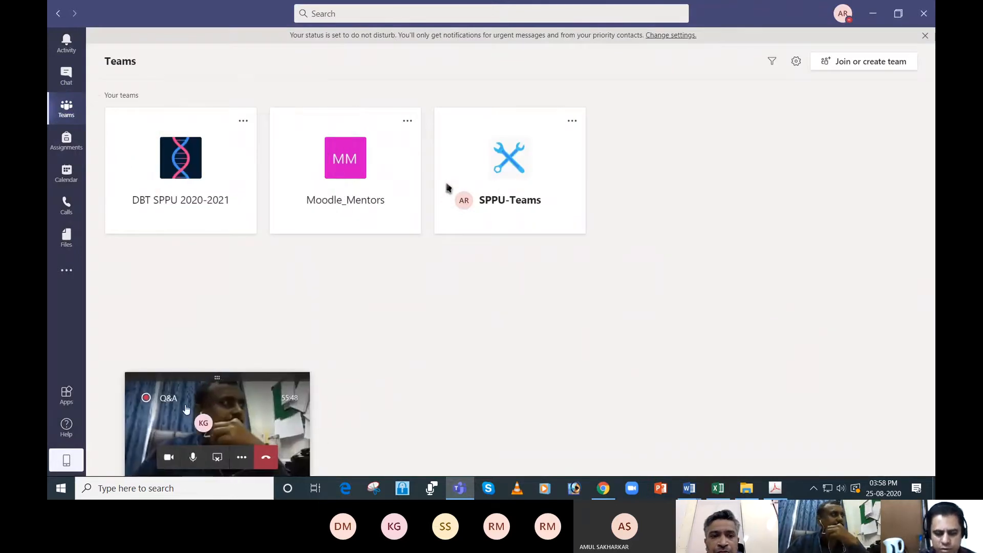
pyautogui.click(856, 69)
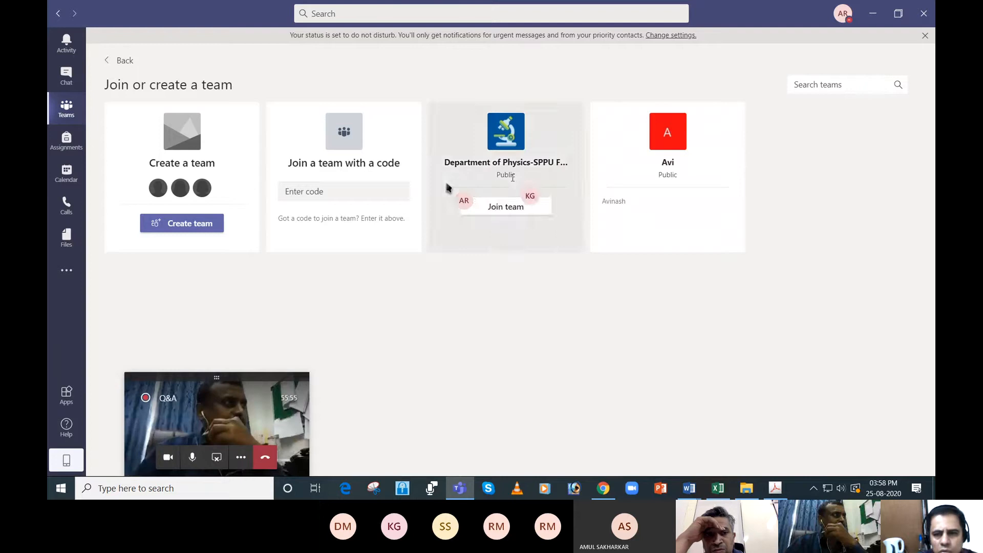
pyautogui.click(344, 191)
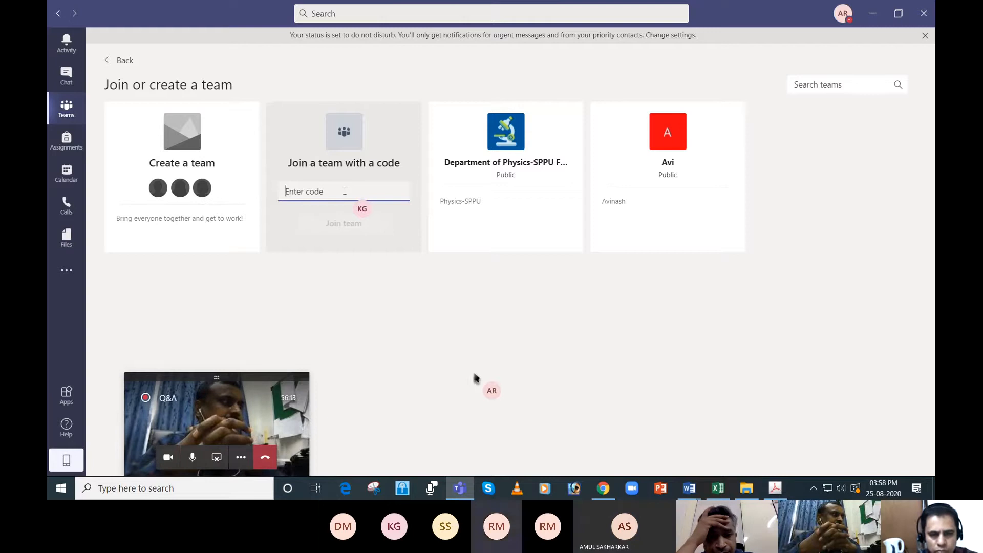
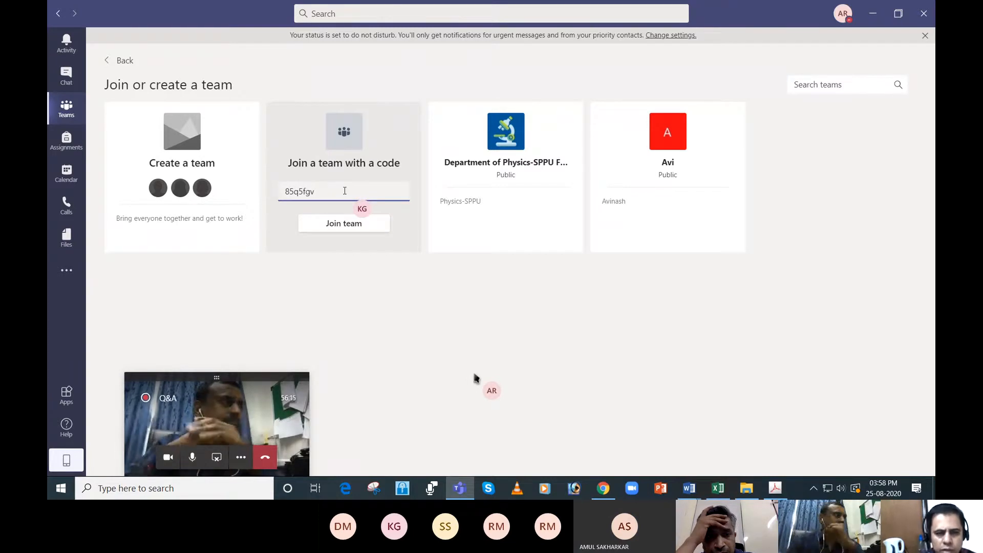
pyautogui.press('Return')
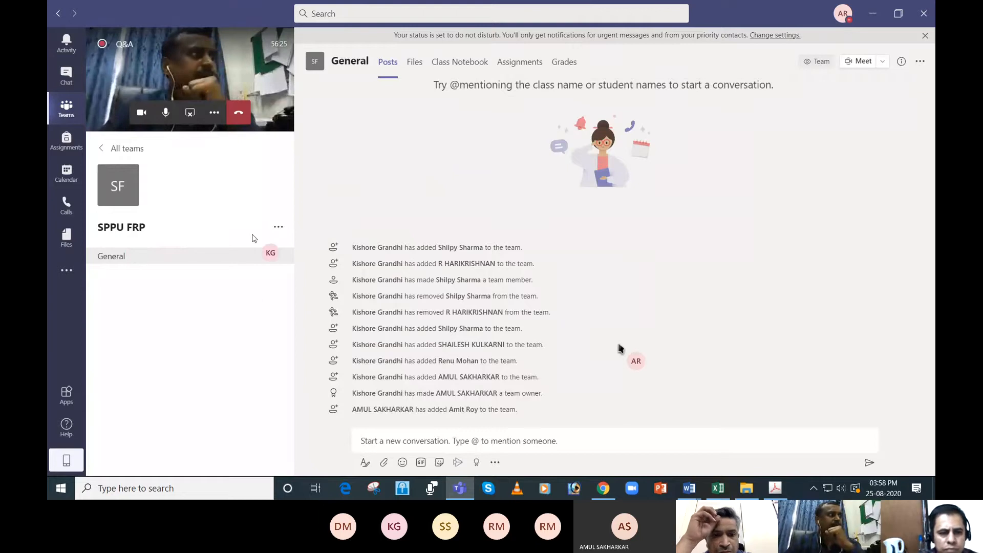
# - Open the SPPU FRP team's management page and expand the members and guests list to check roles
pyautogui.click(278, 227)
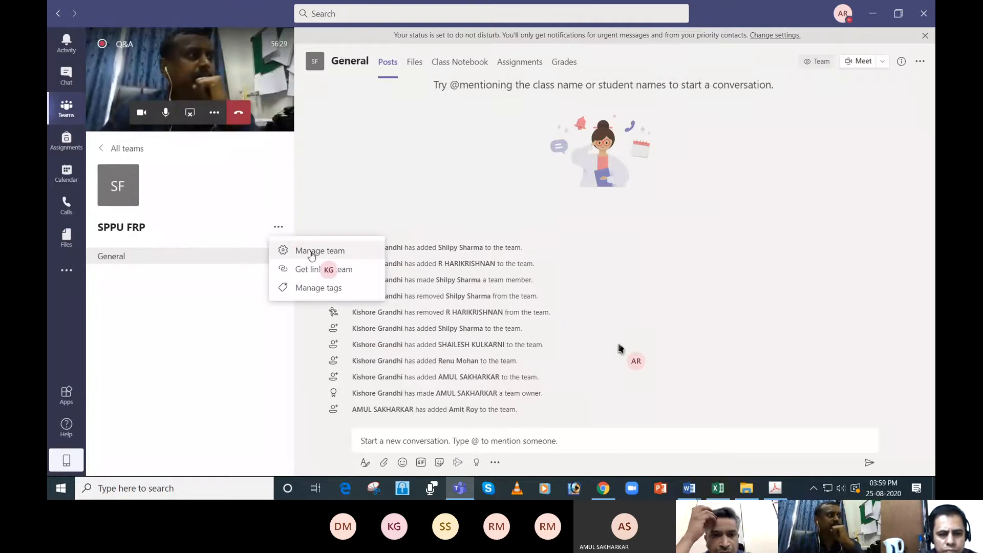
pyautogui.click(311, 251)
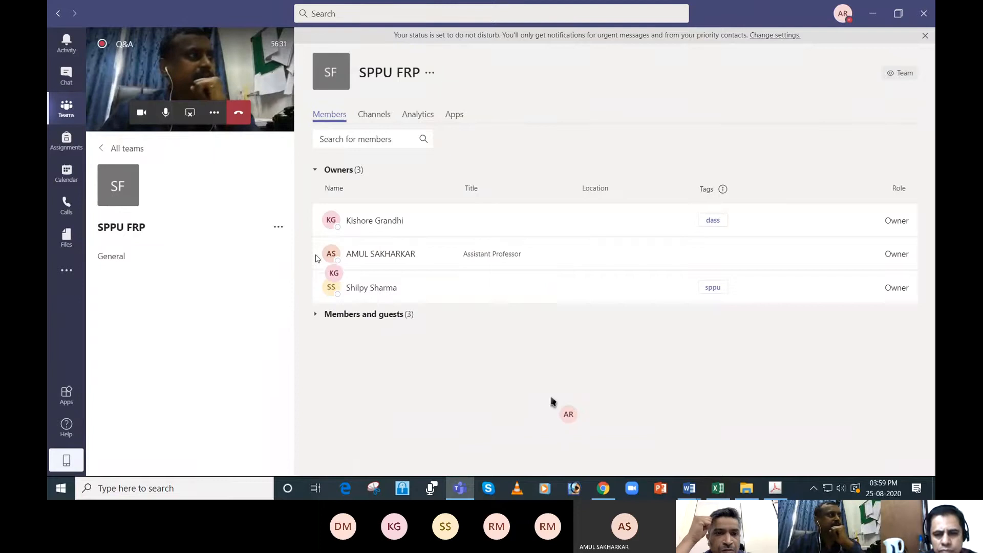
pyautogui.click(377, 315)
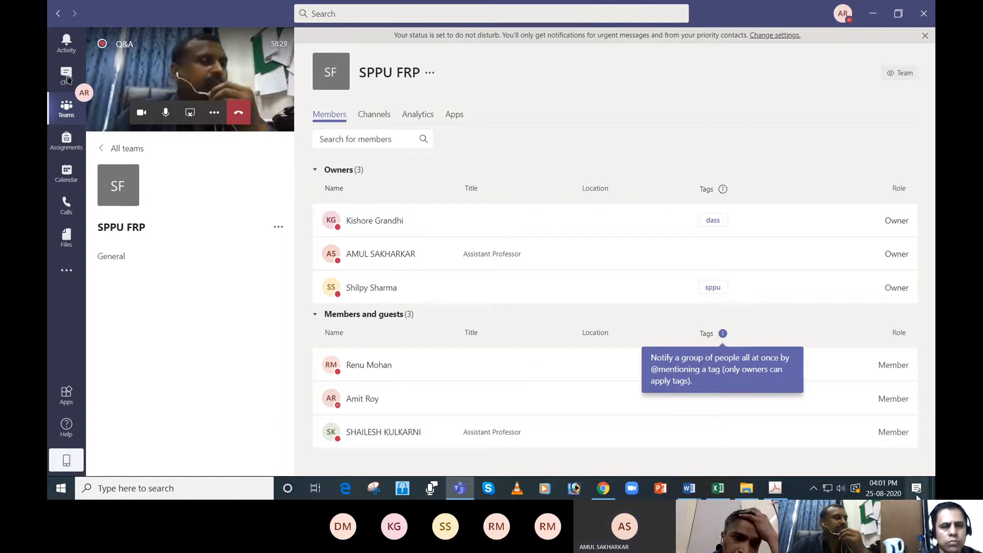
# - Bring up the link to the SPPU FRP team and dismiss it without copying
pyautogui.click(278, 229)
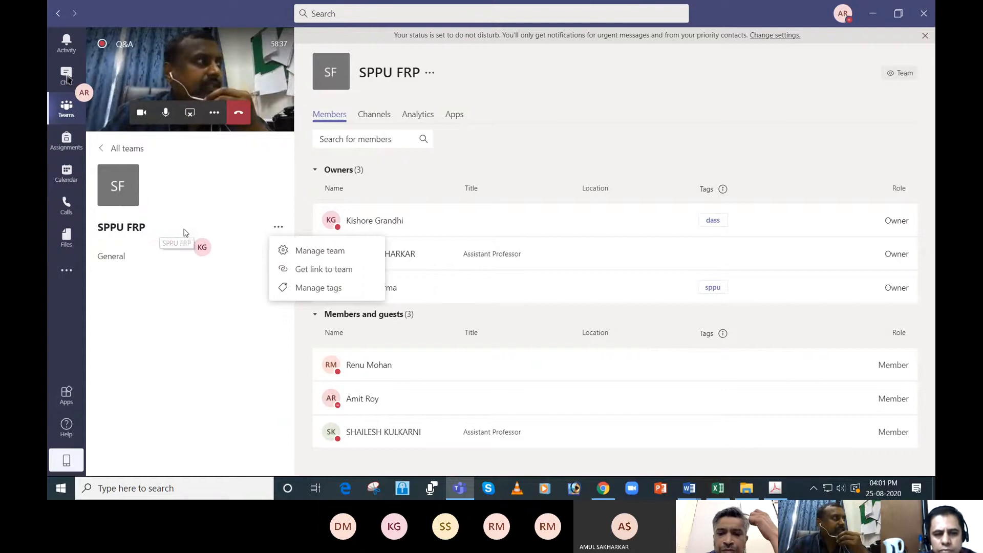
pyautogui.click(315, 272)
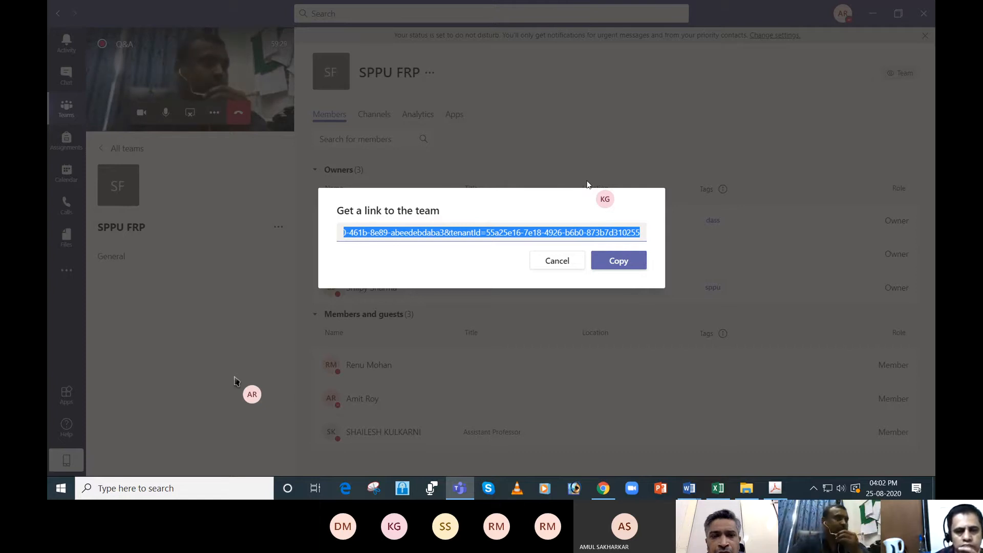
pyautogui.click(563, 266)
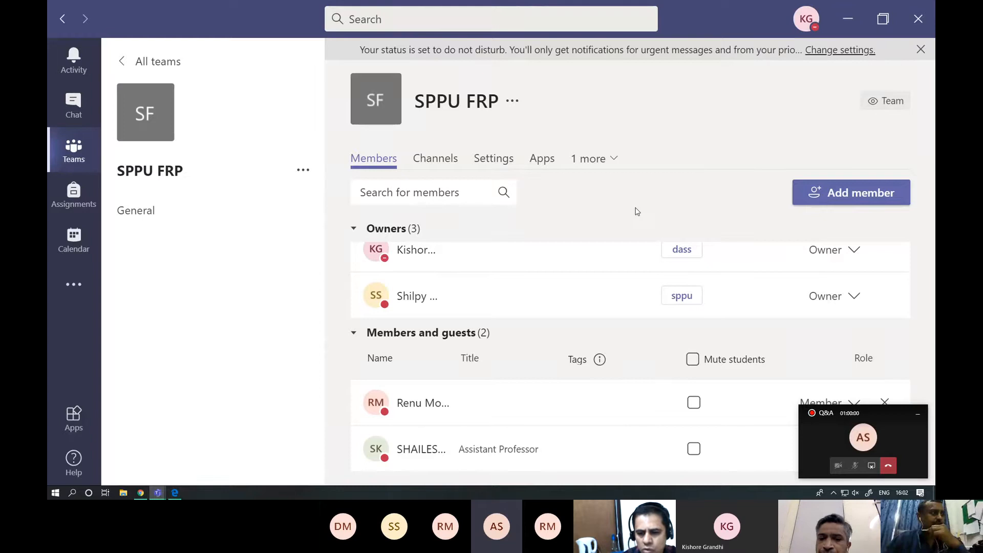
# - Minimize the floating Q&A call window and look through the SPPU FRP team's owners and members
pyautogui.click(917, 417)
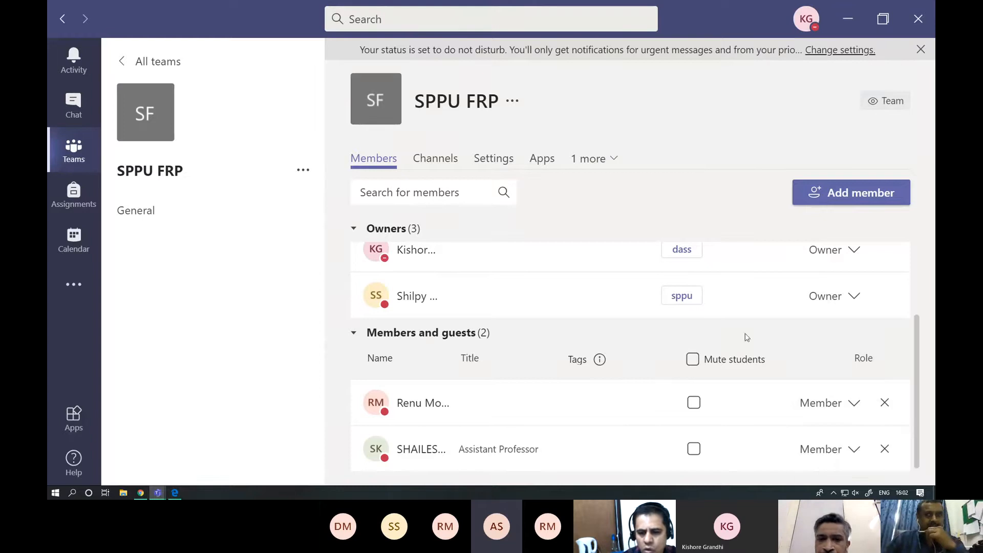
pyautogui.scroll(2, 574, 320)
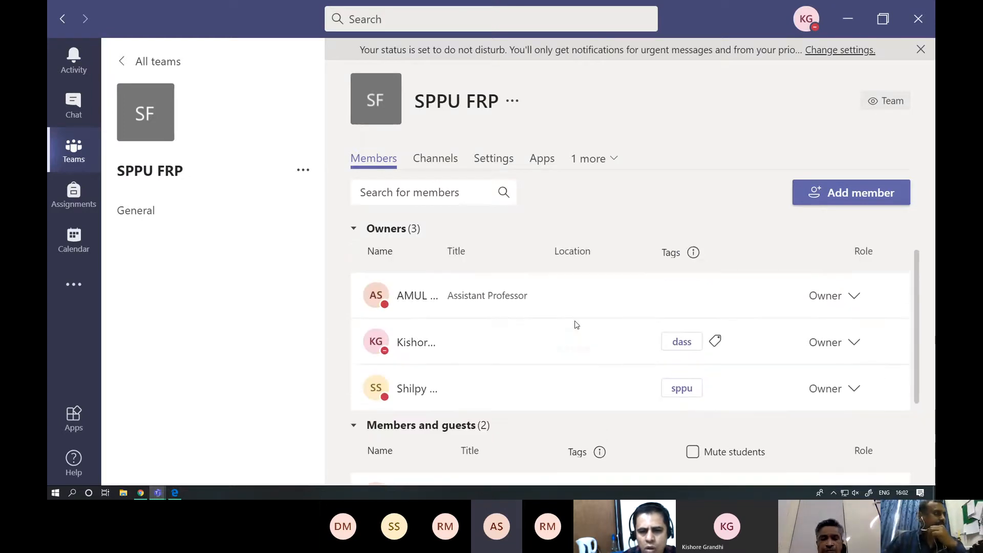
pyautogui.scroll(-2, 565, 294)
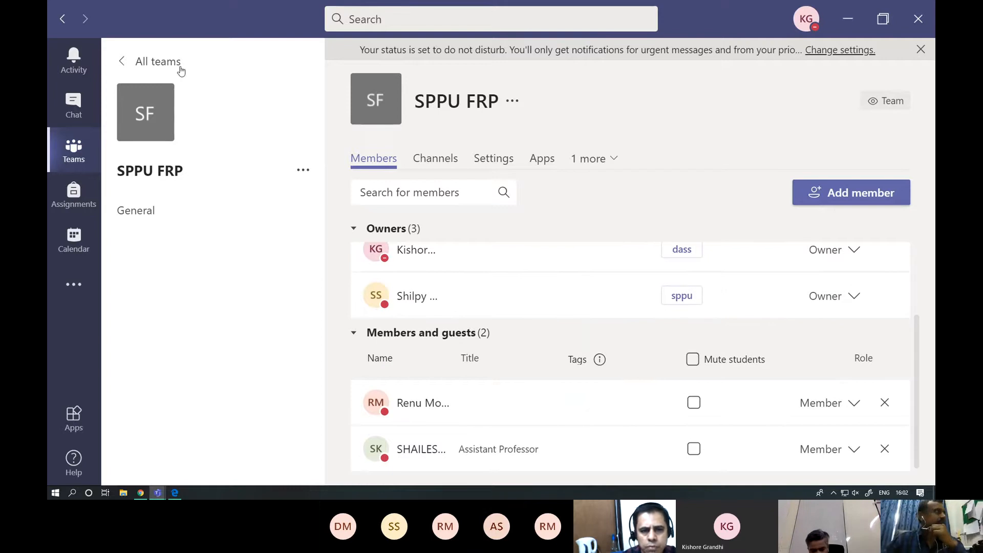
# - Reopen the SPPU FRP team from all teams and view the refreshed members and guests list on its management page
pyautogui.click(129, 70)
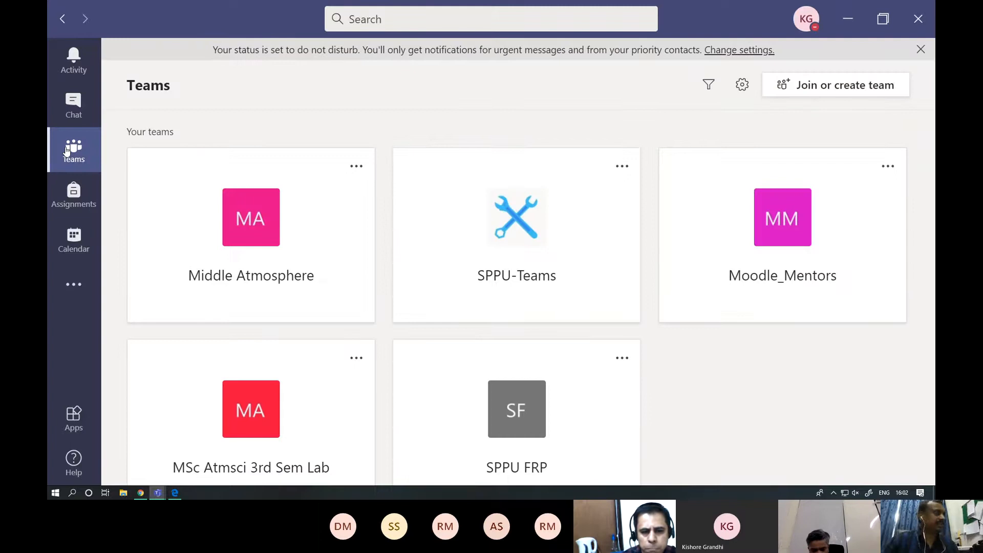
pyautogui.click(511, 407)
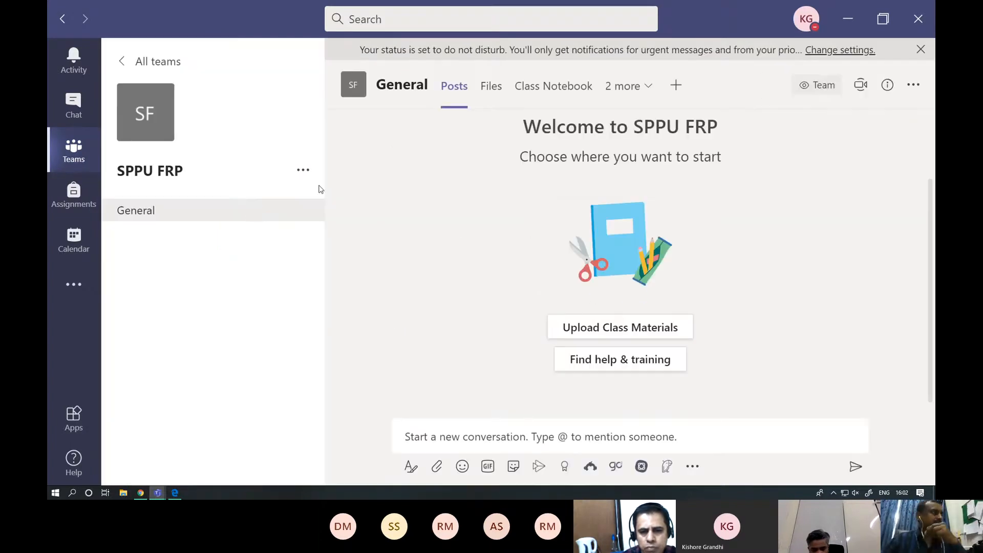
pyautogui.click(303, 170)
pyautogui.click(338, 201)
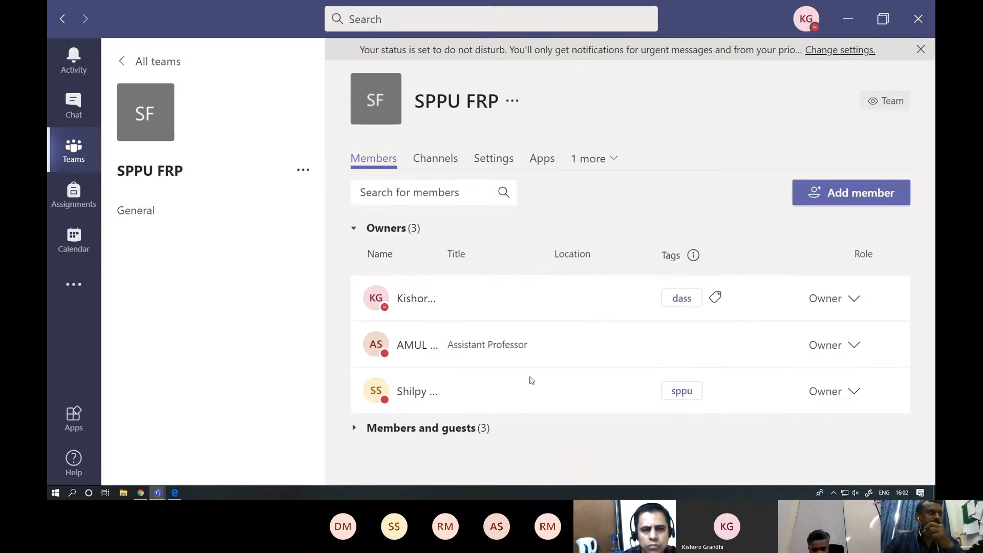
pyautogui.click(414, 428)
pyautogui.scroll(-3, 578, 351)
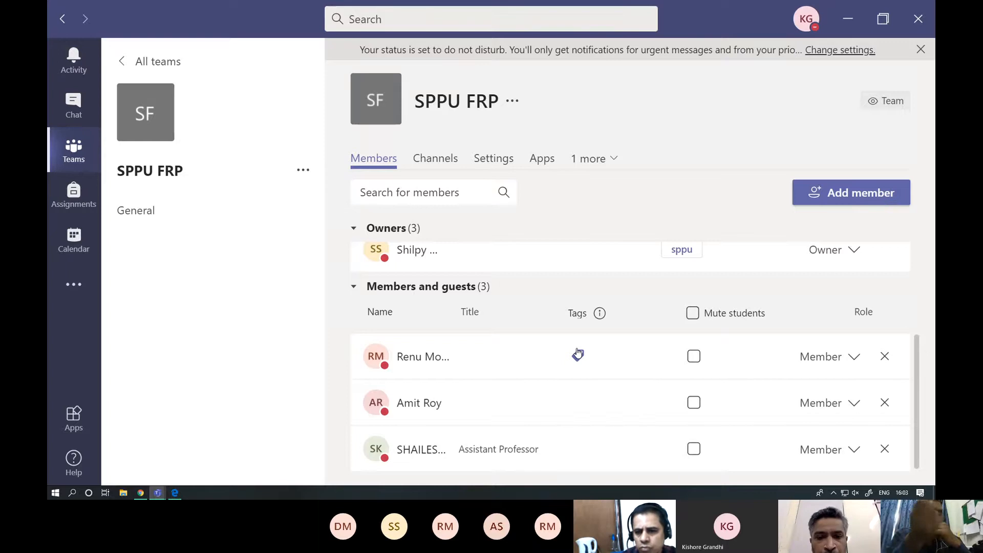
# - Reset the team code in the SPPU FRP team's settings
pyautogui.click(487, 163)
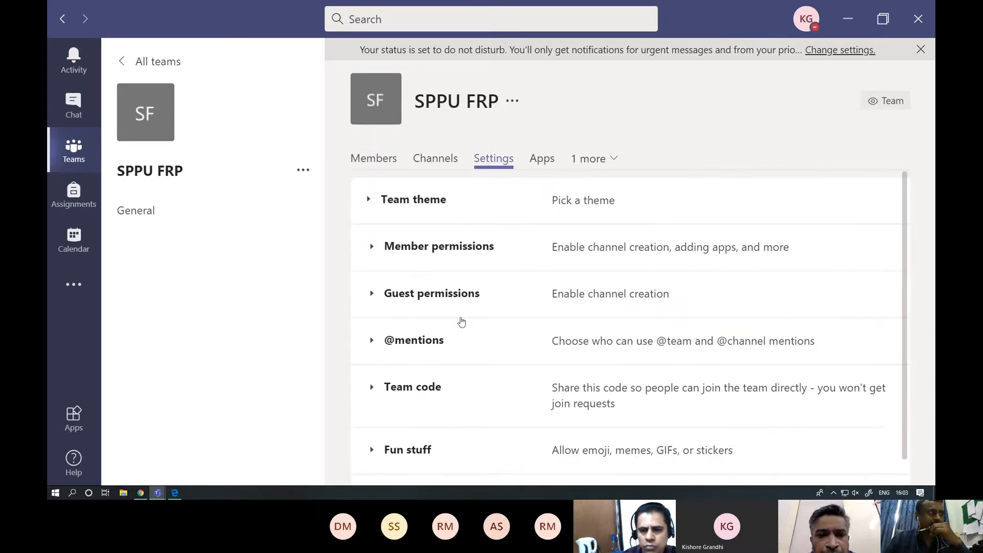
pyautogui.click(413, 390)
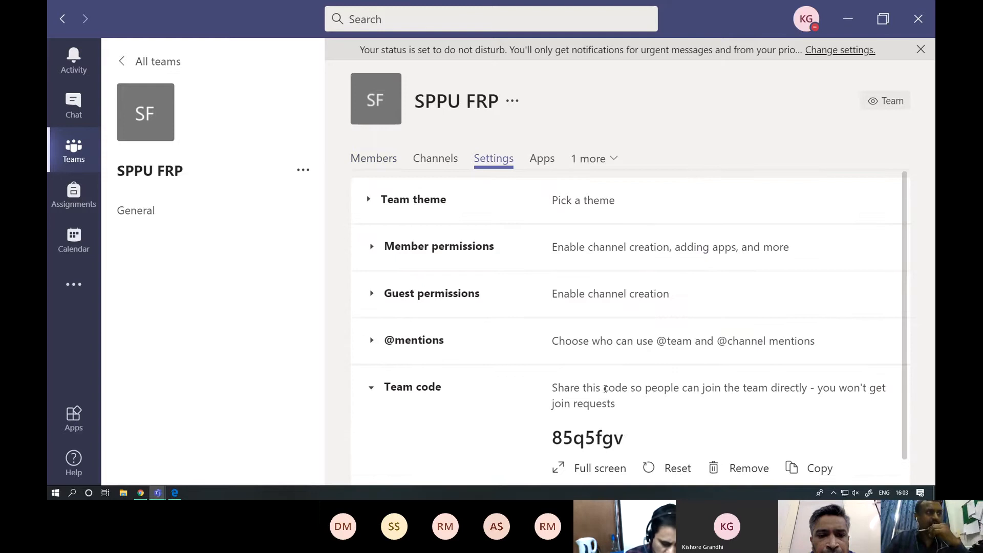
pyautogui.scroll(-2, 605, 389)
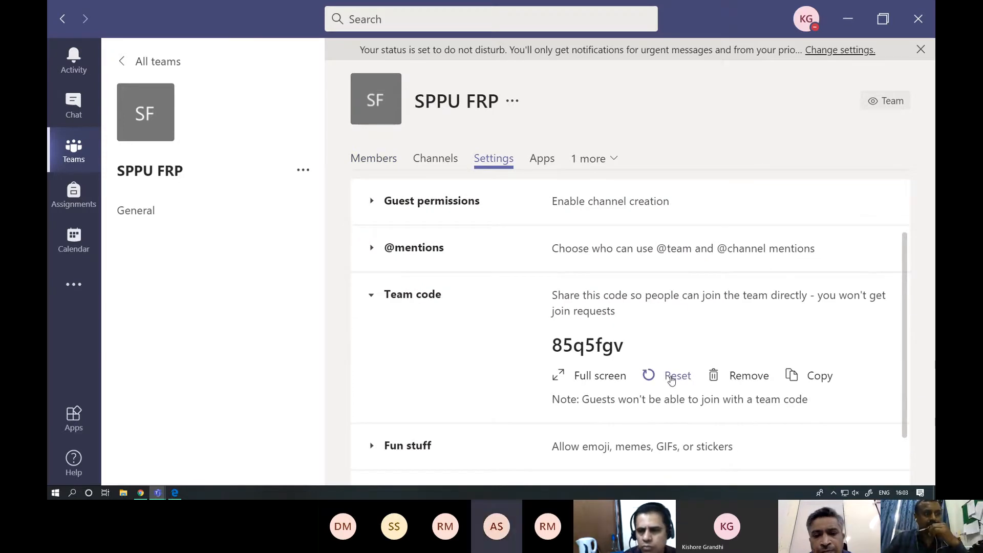
pyautogui.click(671, 379)
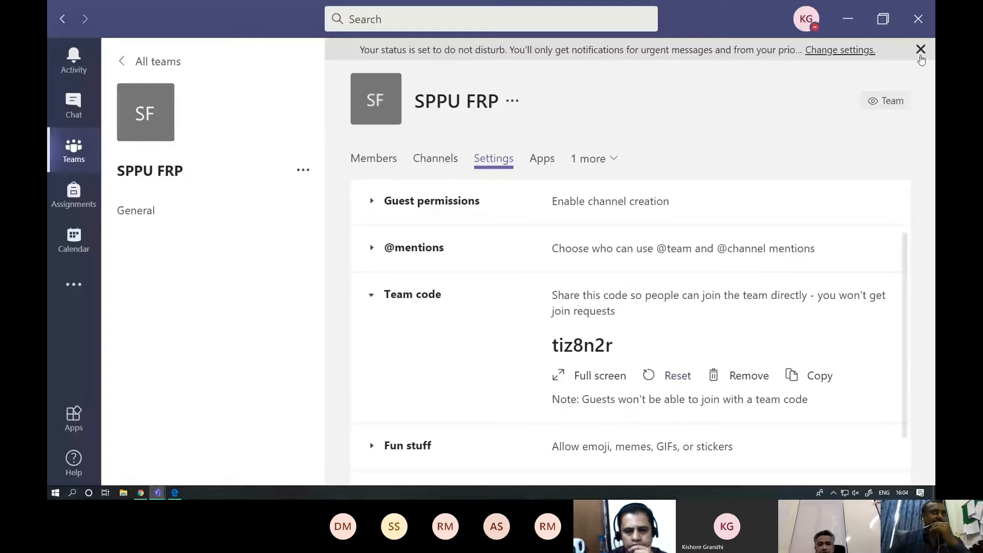
# - Dismiss the do-not-disturb status banner and review the SPPU FRP team's owners, members and guests
pyautogui.click(920, 49)
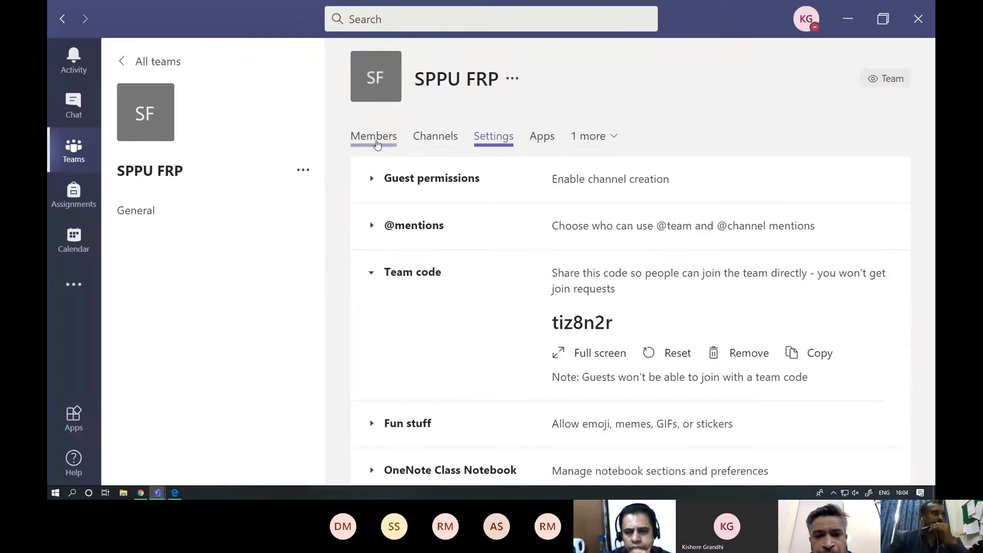
pyautogui.click(376, 142)
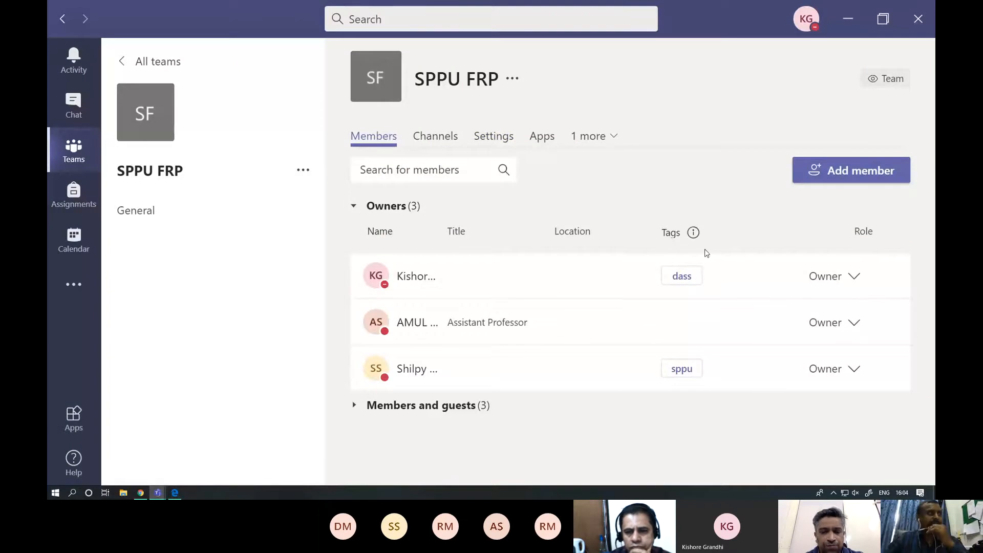
pyautogui.click(437, 408)
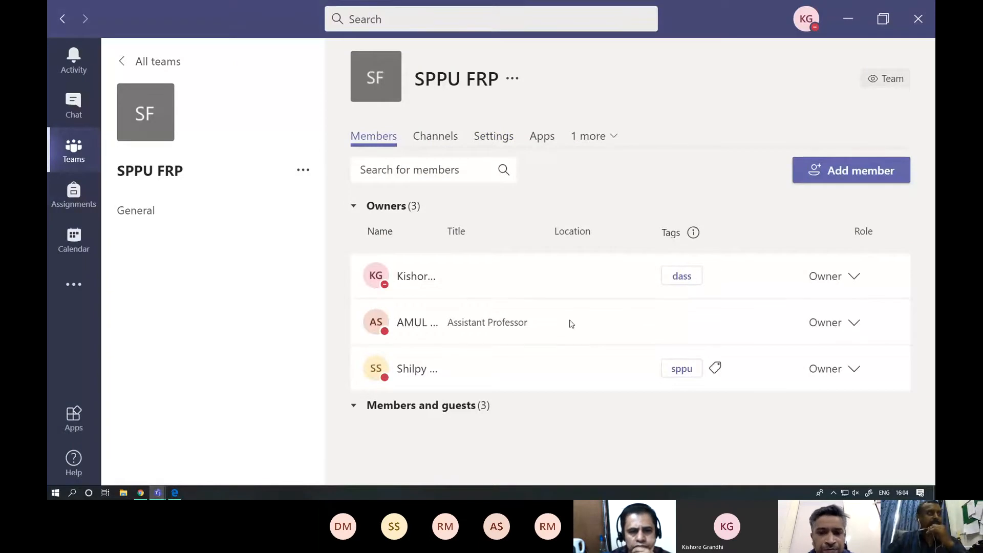
pyautogui.scroll(-3, 572, 324)
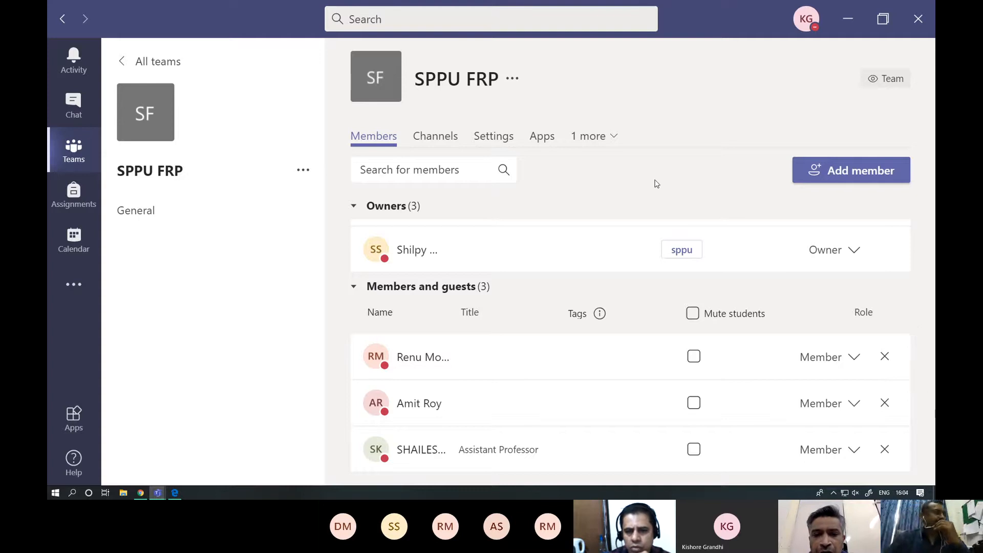
# - Look over the SPPU FRP team's options and open its General channel
pyautogui.click(303, 171)
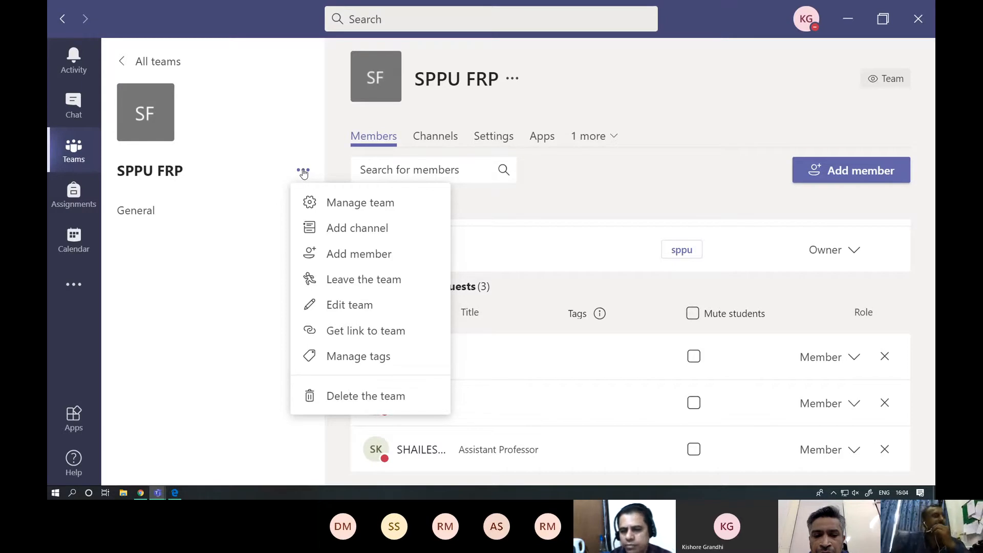
pyautogui.click(221, 256)
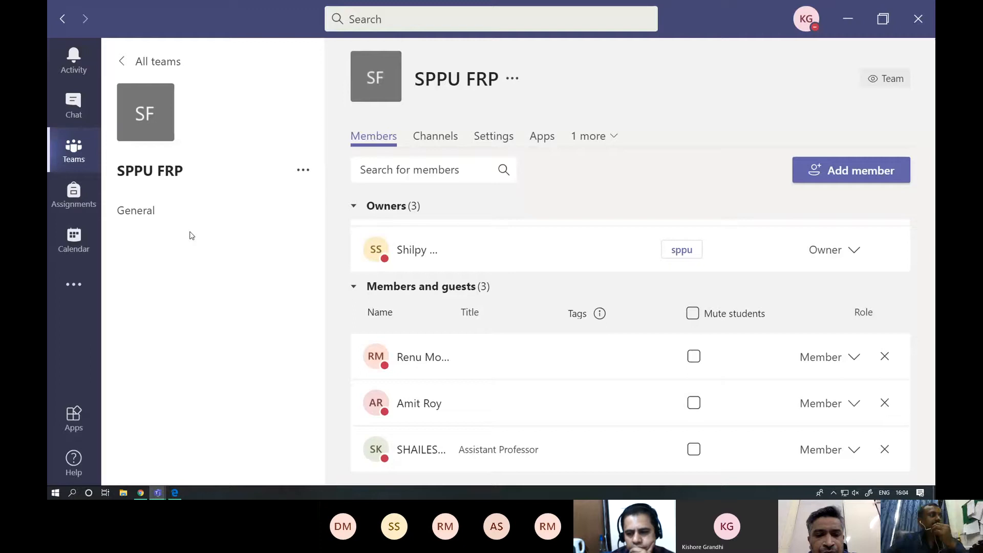
pyautogui.click(161, 219)
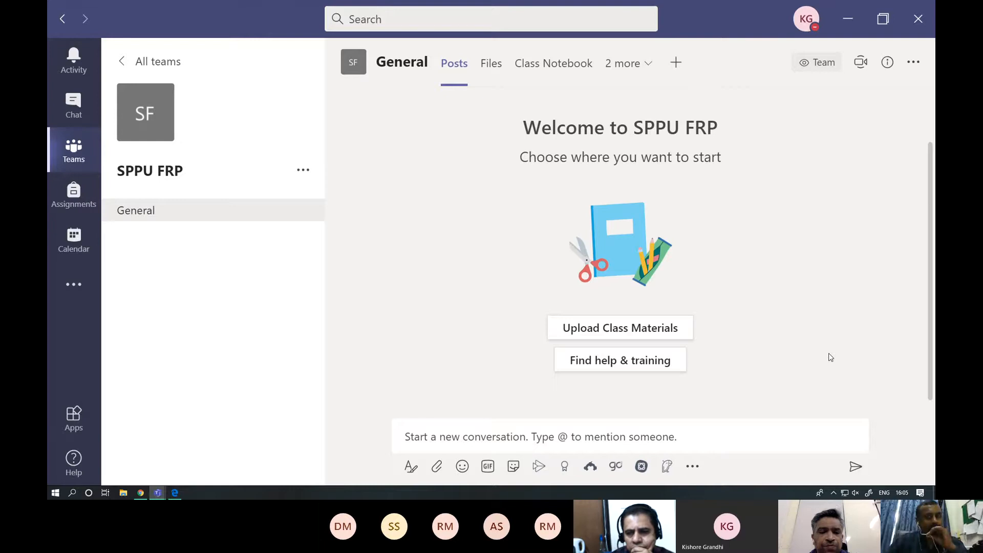
pyautogui.click(303, 172)
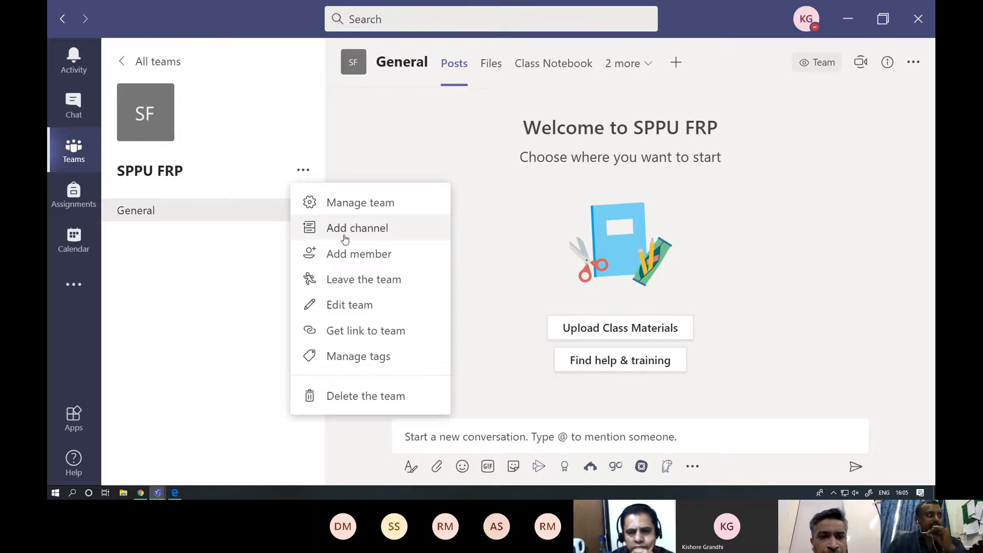
pyautogui.click(202, 307)
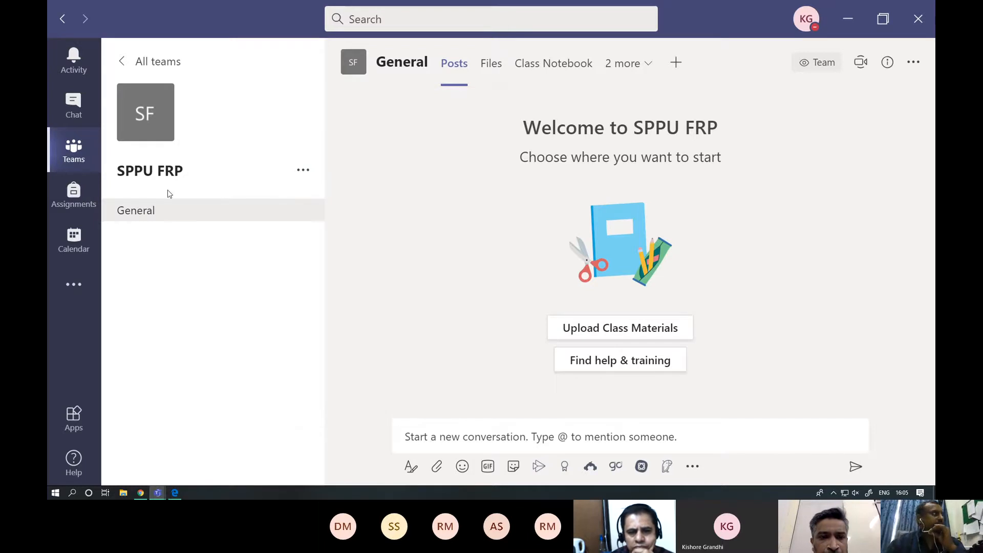
# - Create a private channel named "Online class" in the SPPU FRP team, accessible only to a specific group of people
pyautogui.click(303, 171)
pyautogui.click(329, 227)
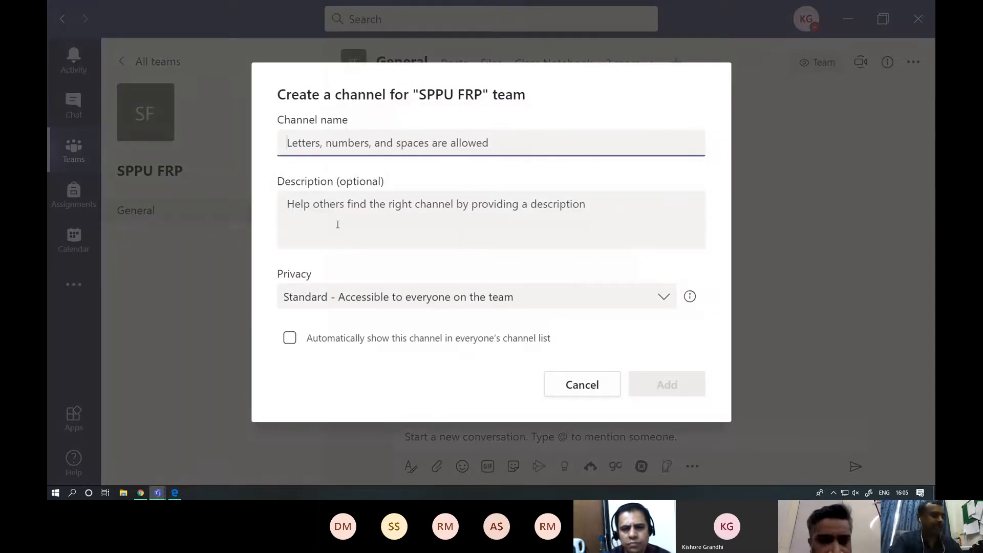
pyautogui.write('Onlin')
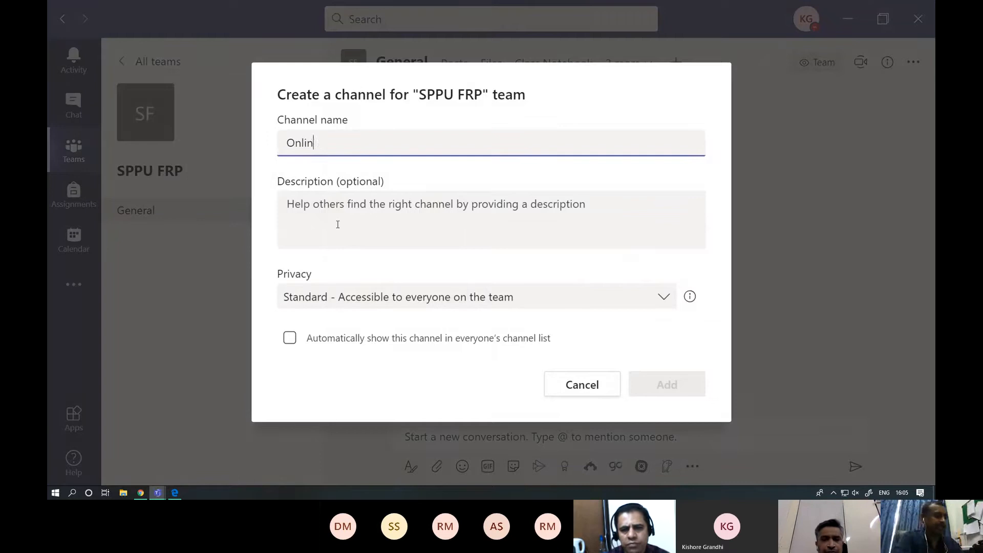
pyautogui.write('e class')
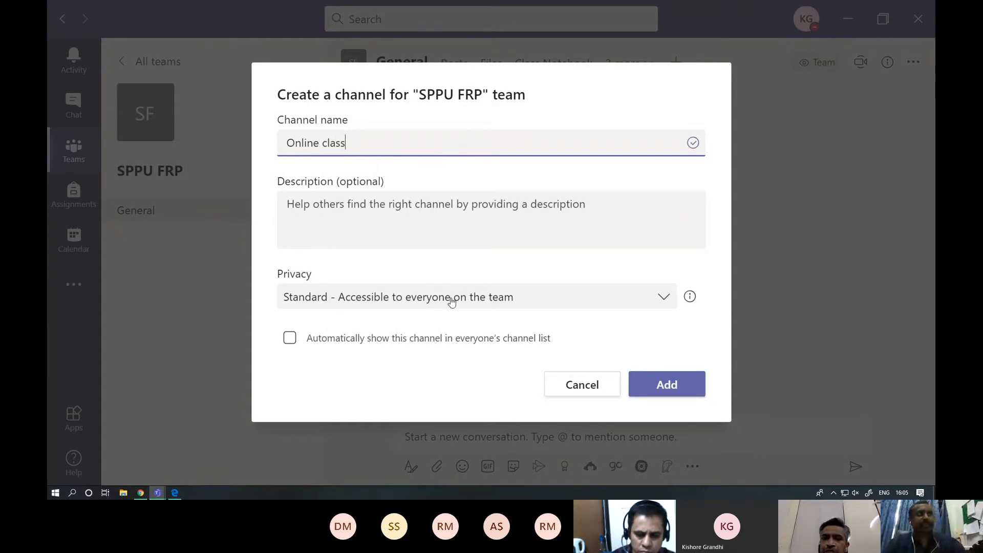
pyautogui.click(504, 301)
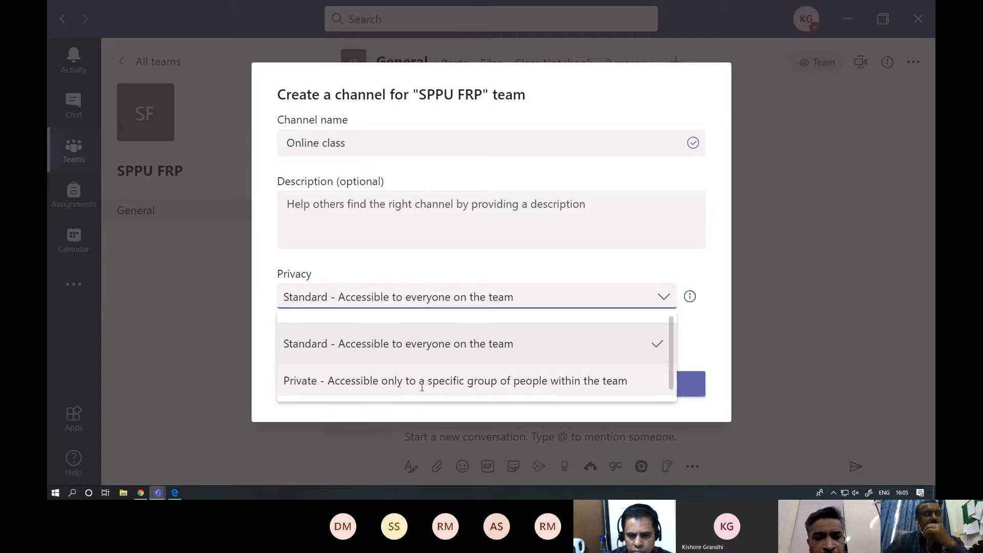
pyautogui.click(510, 381)
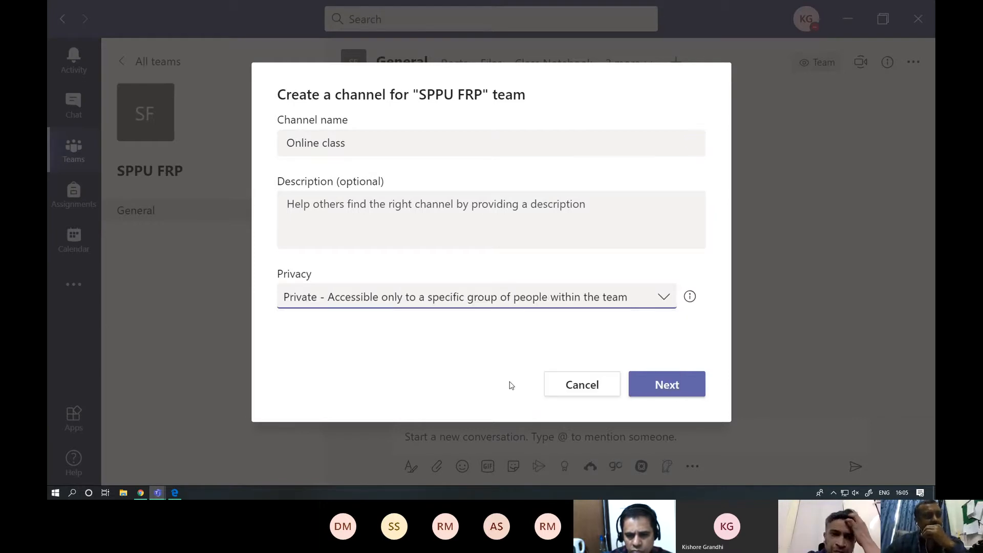
pyautogui.click(662, 387)
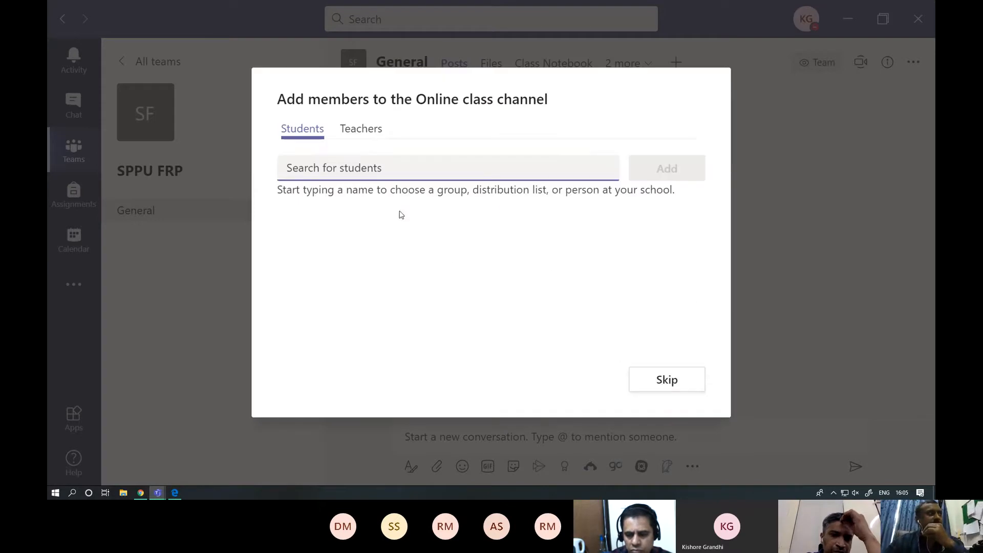
# - Add the assistant professor as a teacher of the Online class channel and finish the channel setup
pyautogui.click(355, 142)
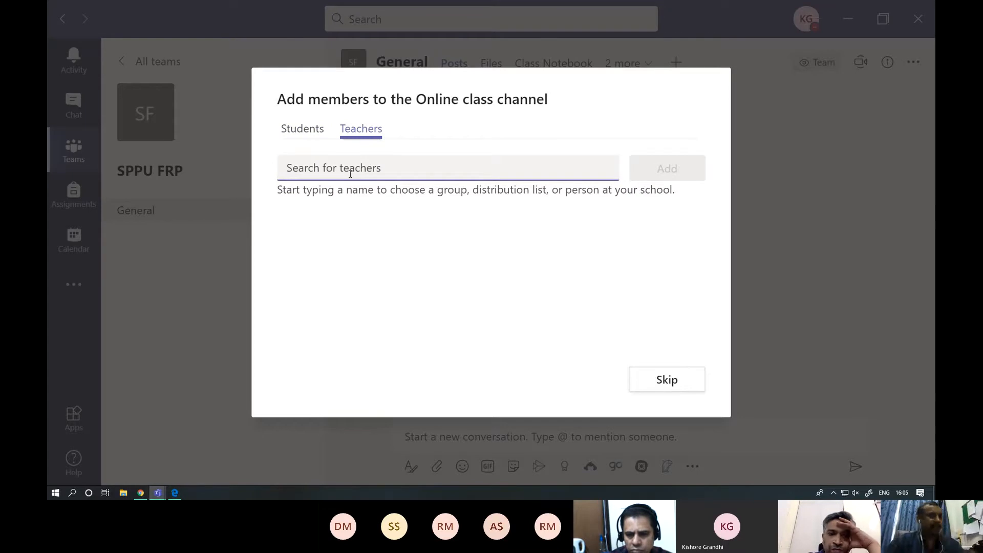
pyautogui.write('amu')
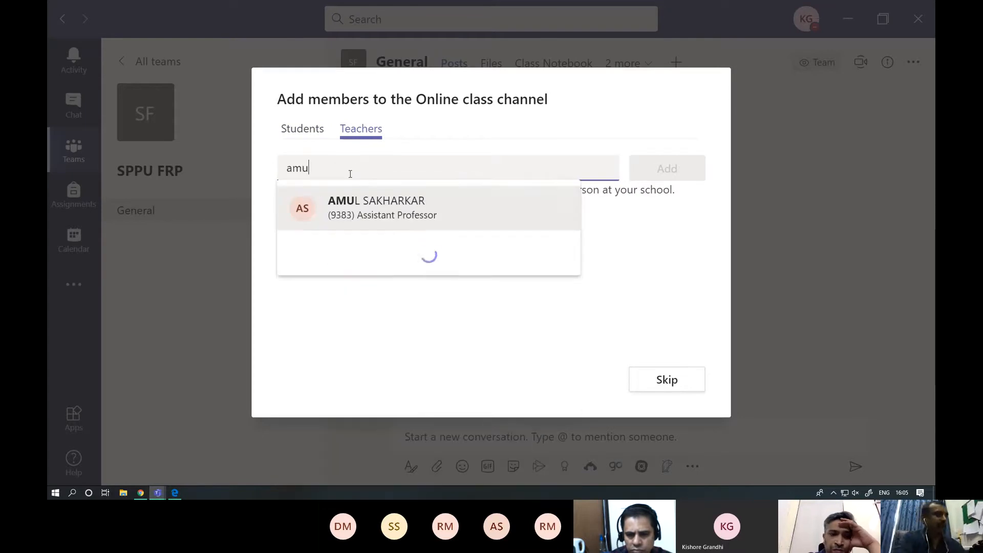
pyautogui.click(372, 209)
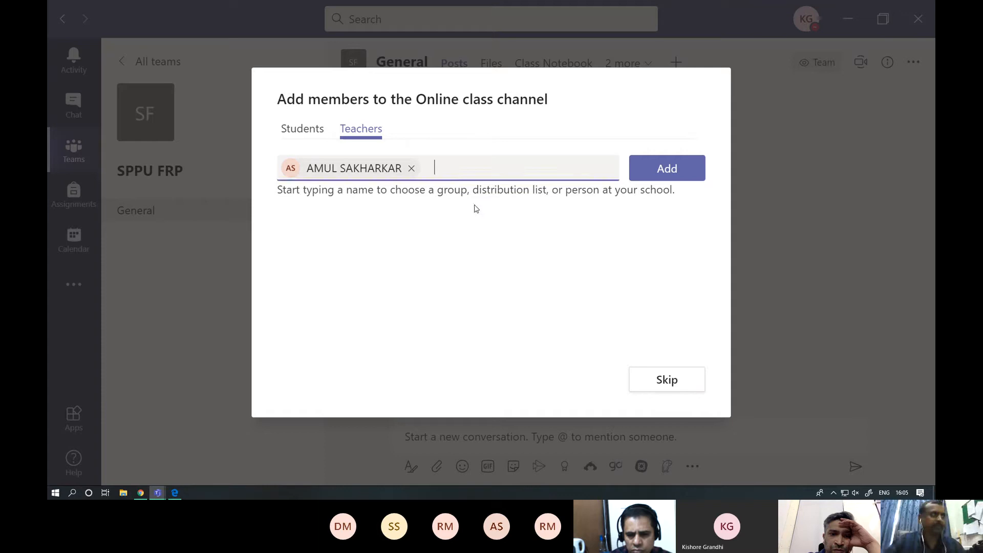
pyautogui.click(662, 178)
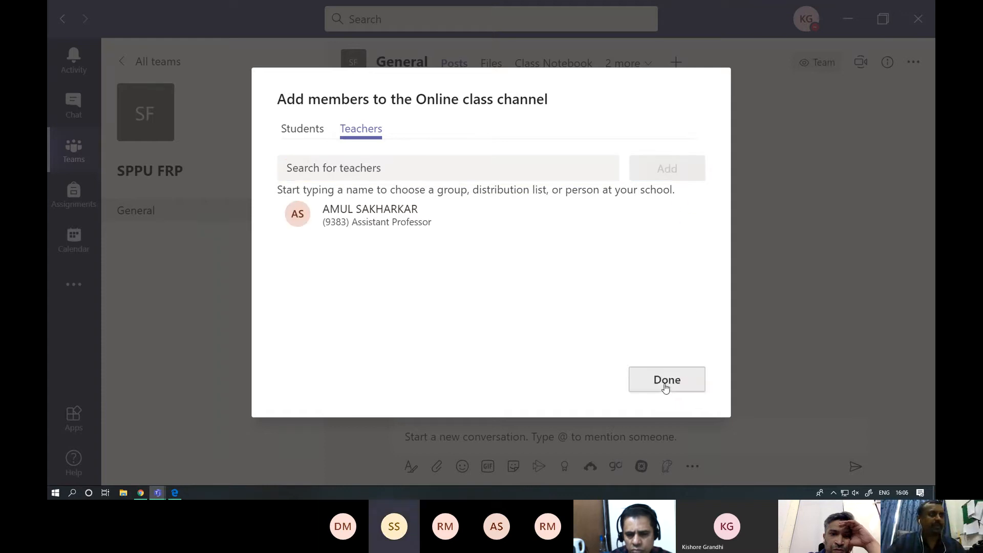
pyautogui.click(666, 384)
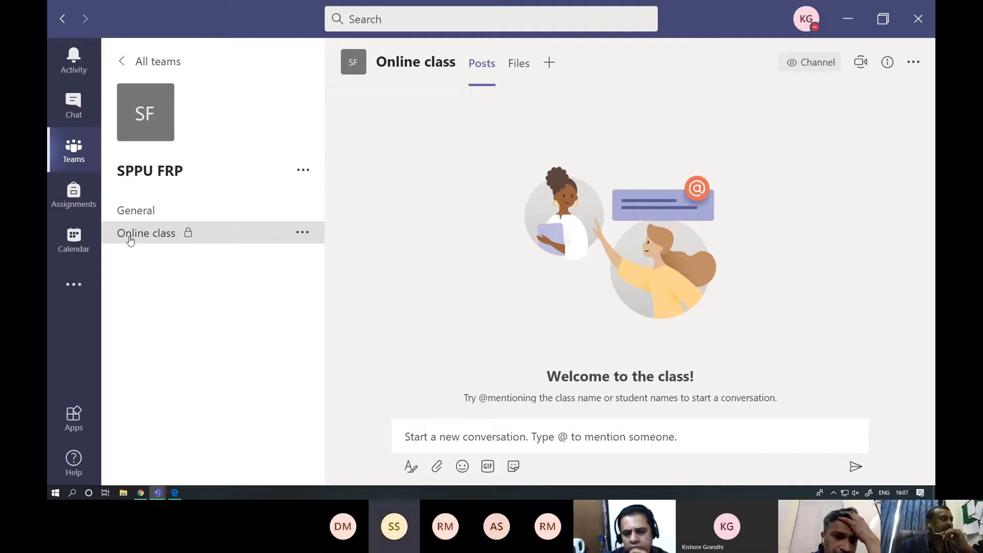
# - Compare the General channel with the private Online class channel and look over the private channel's options
pyautogui.click(301, 234)
pyautogui.click(189, 298)
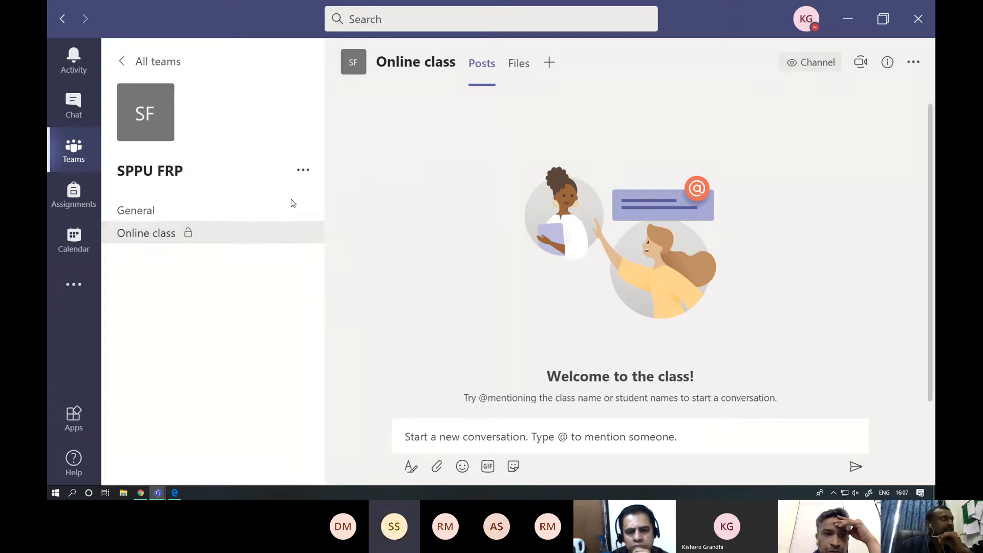
pyautogui.click(147, 210)
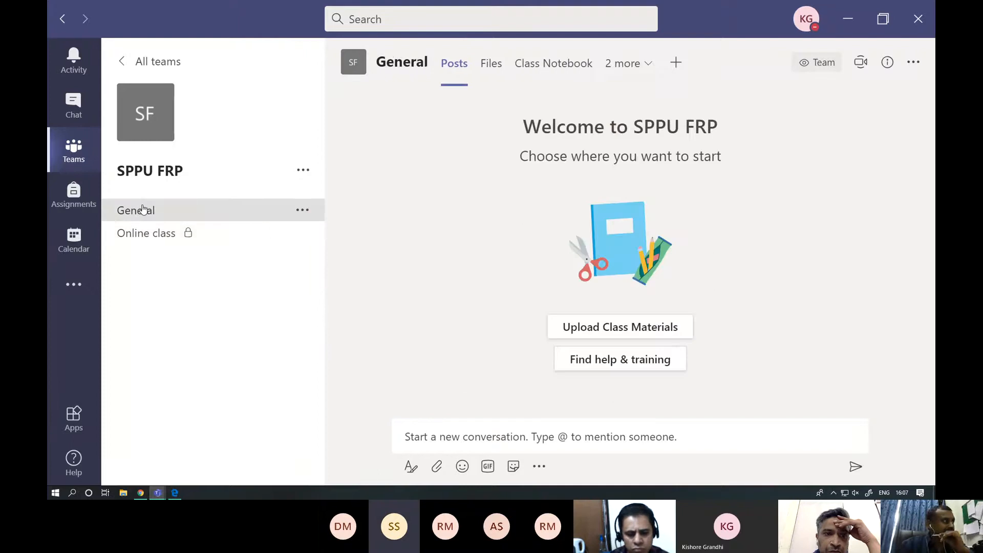
pyautogui.click(158, 243)
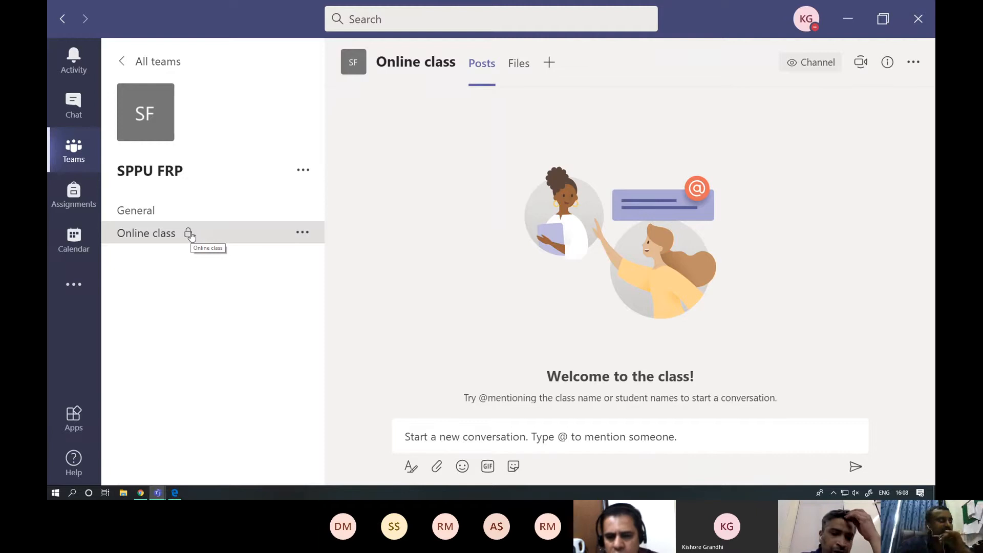
pyautogui.click(303, 233)
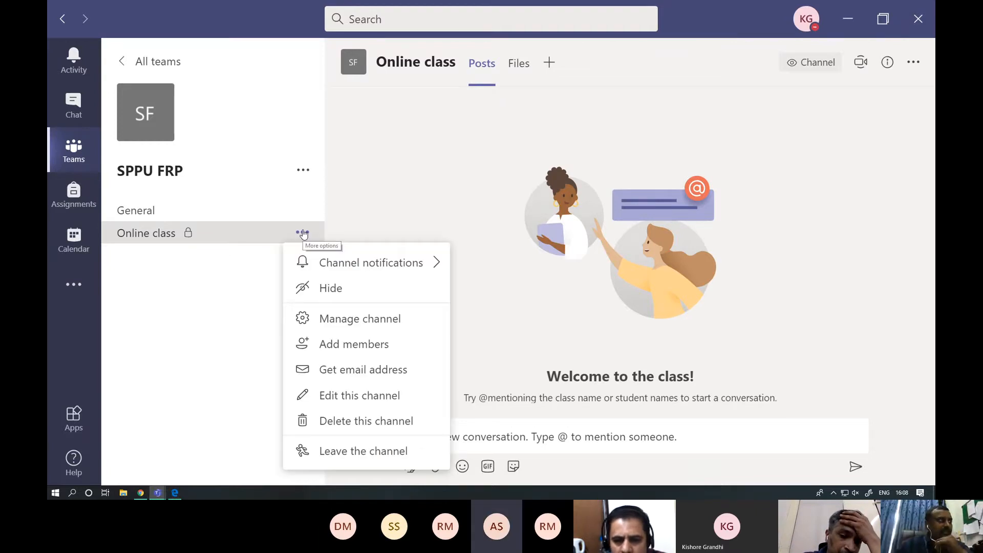
pyautogui.click(401, 216)
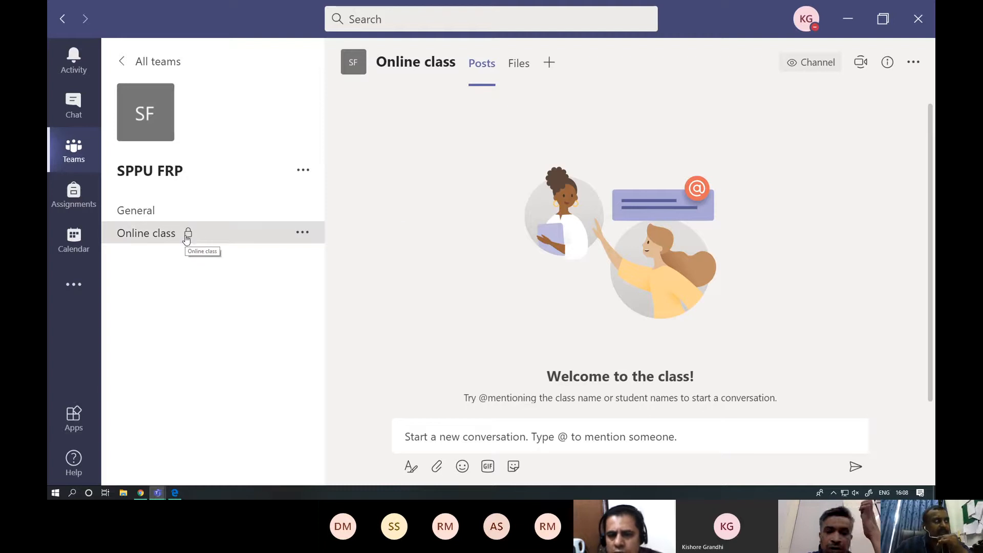
# - Add a team member as a student to the private Online class channel
pyautogui.click(305, 237)
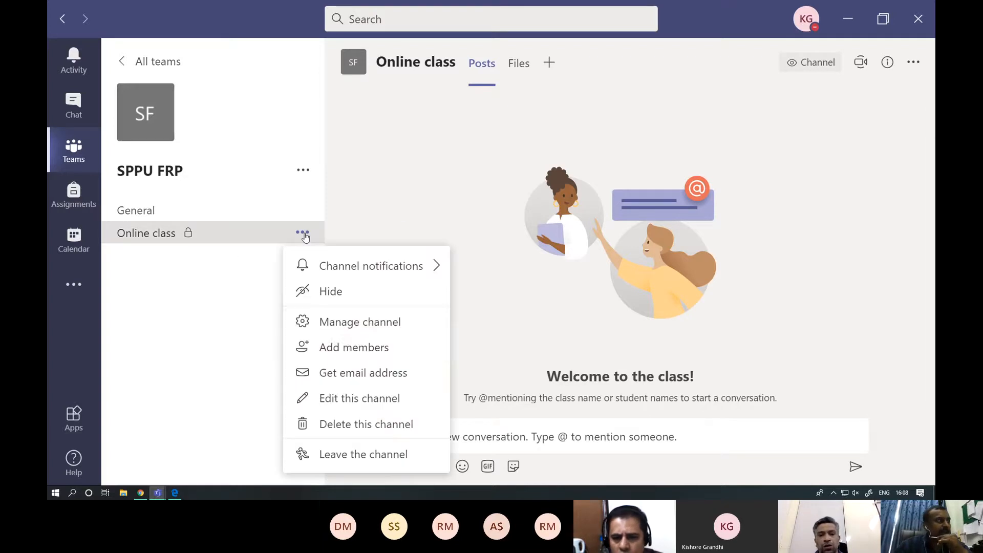
pyautogui.click(353, 349)
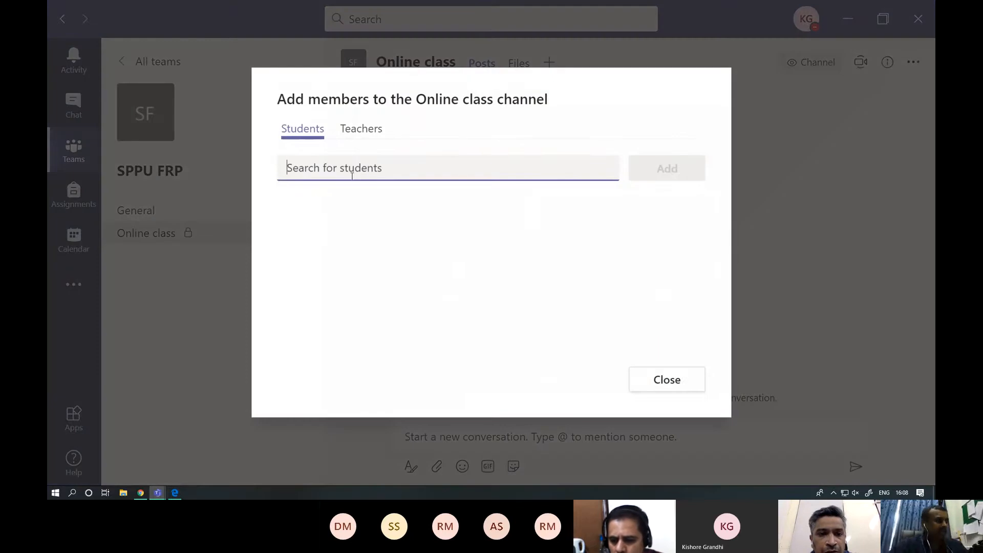
pyautogui.write('ami')
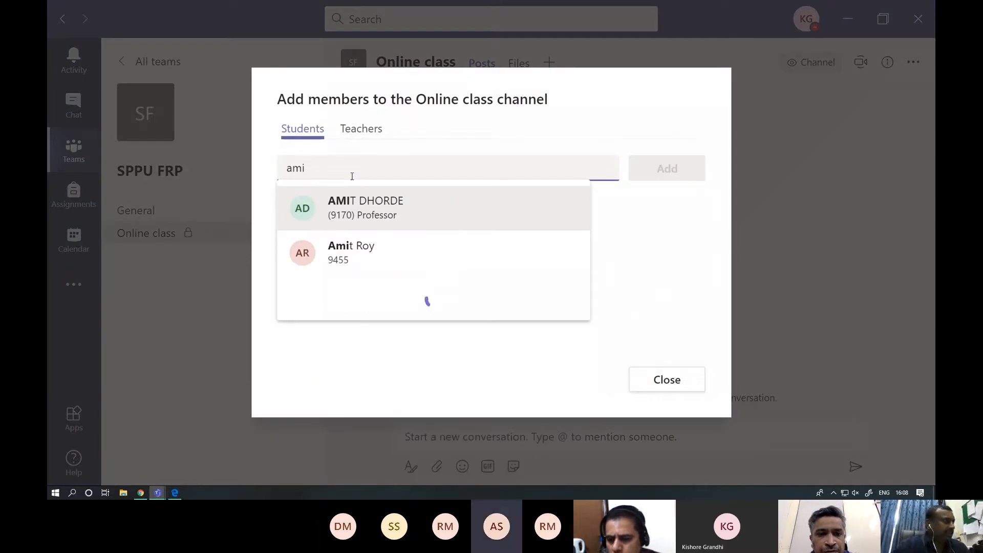
pyautogui.click(367, 248)
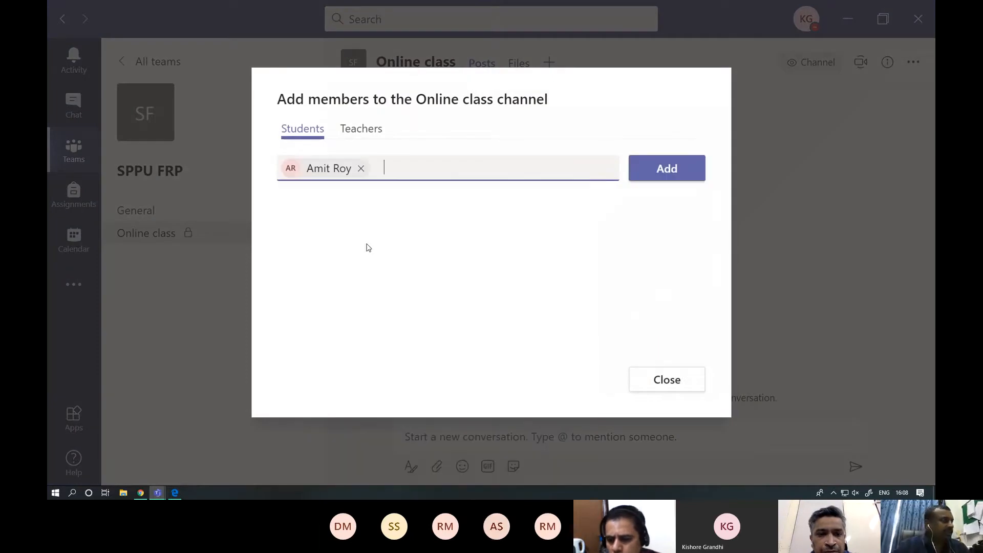
pyautogui.click(655, 165)
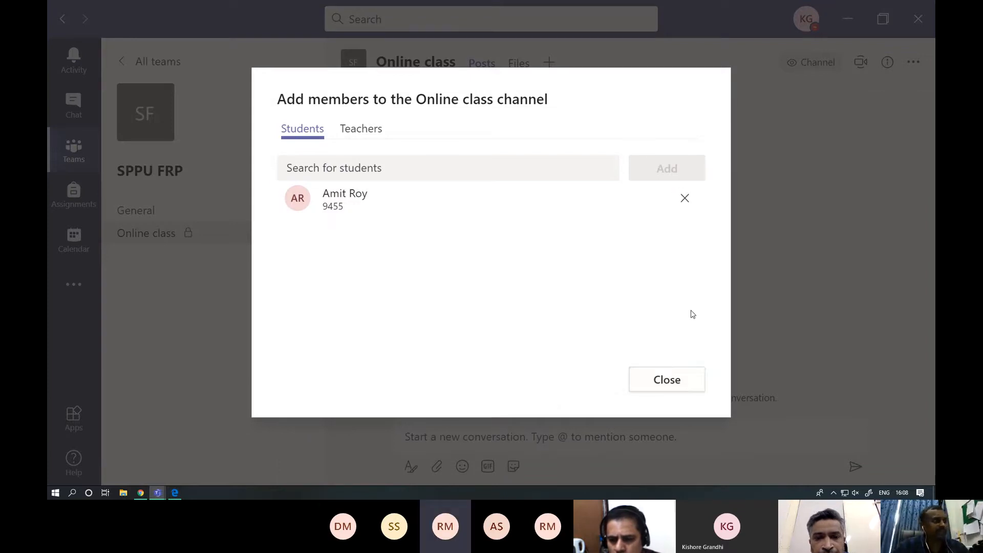
pyautogui.click(689, 375)
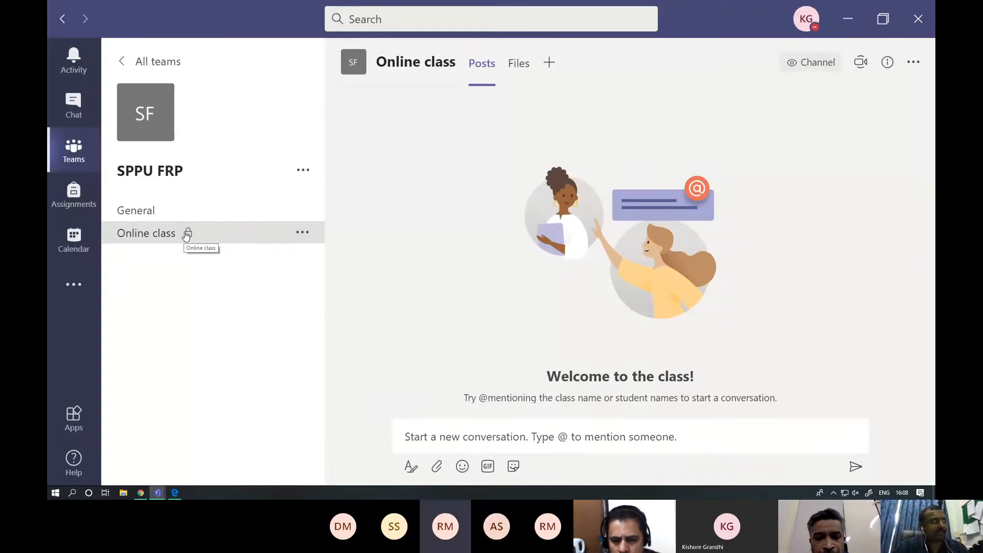
# - Look over the Online class channel's options and check the Question And Answer channel in the SPPU-Teams team
pyautogui.click(302, 233)
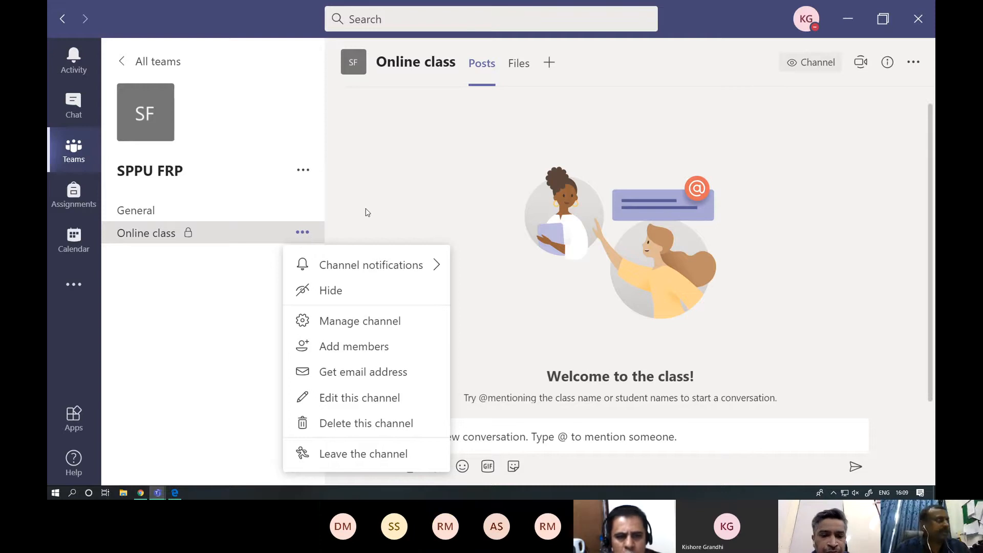
pyautogui.press('Escape')
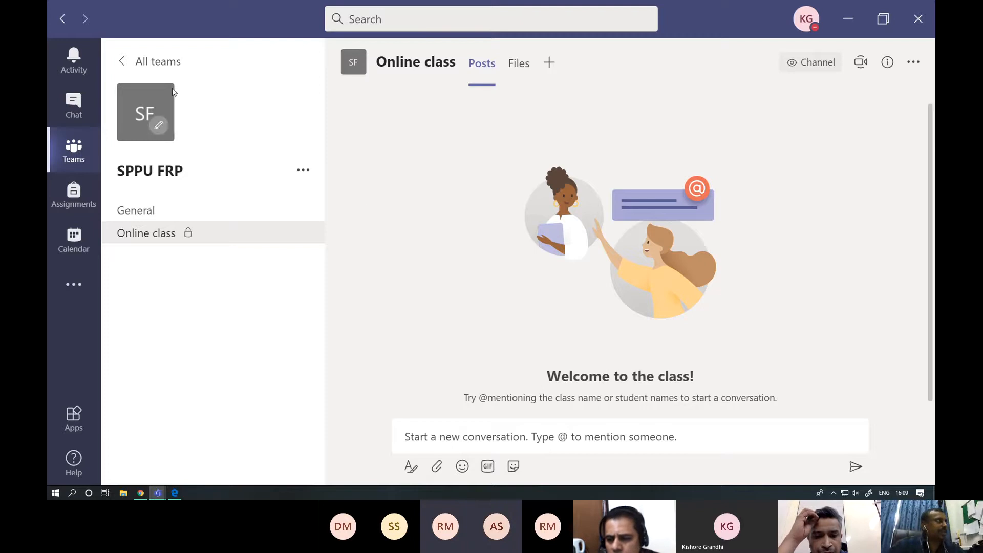
pyautogui.click(123, 63)
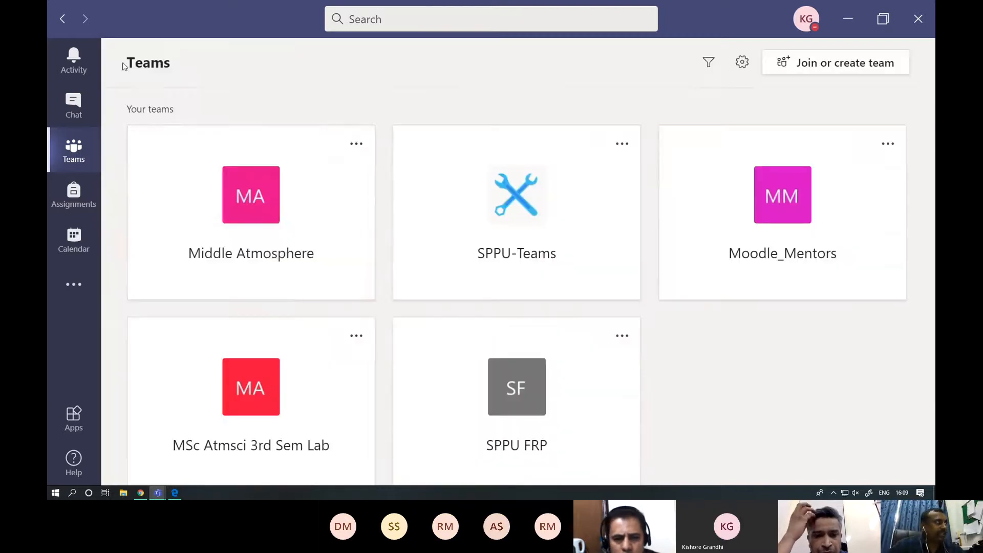
pyautogui.click(550, 255)
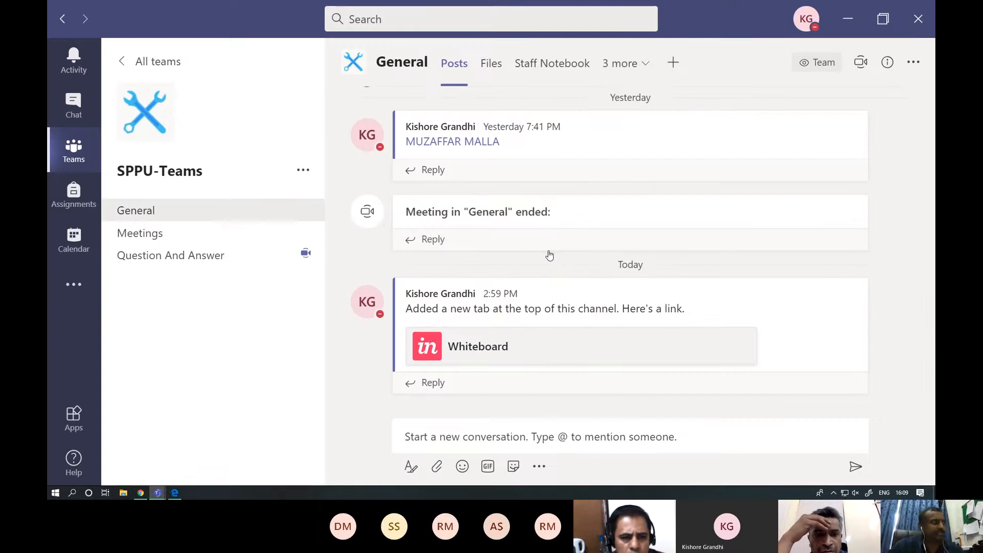
pyautogui.click(213, 263)
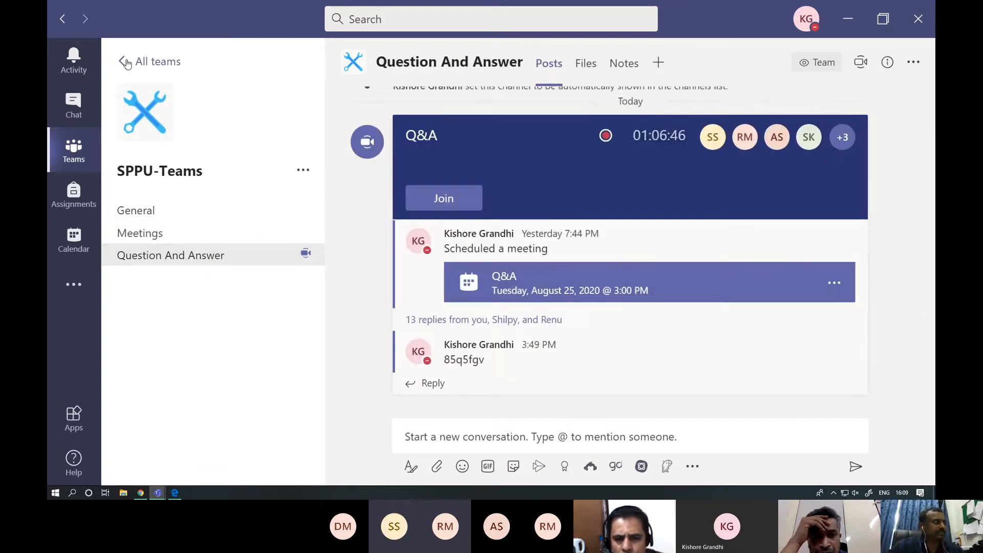
pyautogui.click(126, 62)
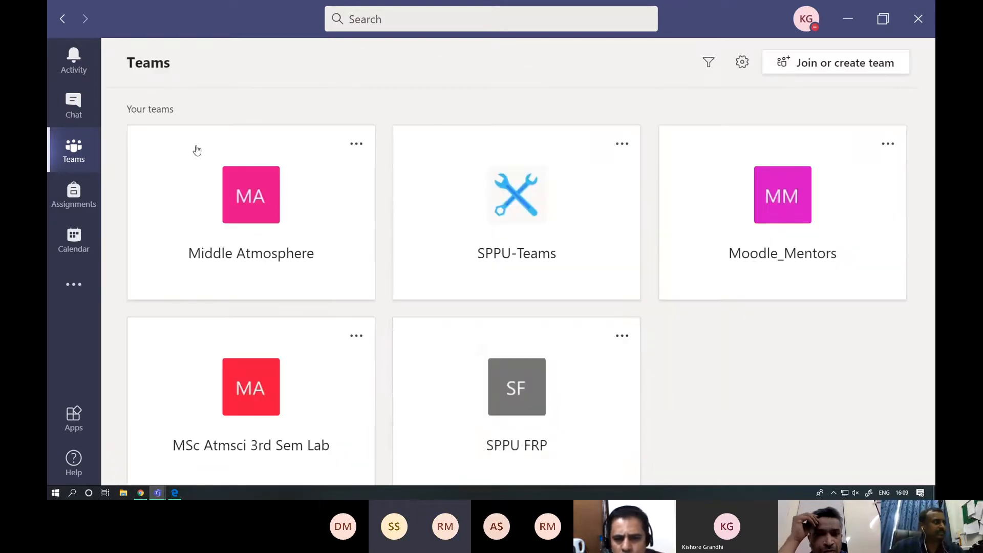
# - Return to the SPPU FRP team's Online class channel and post a message asking the added student to "type here"
pyautogui.click(503, 379)
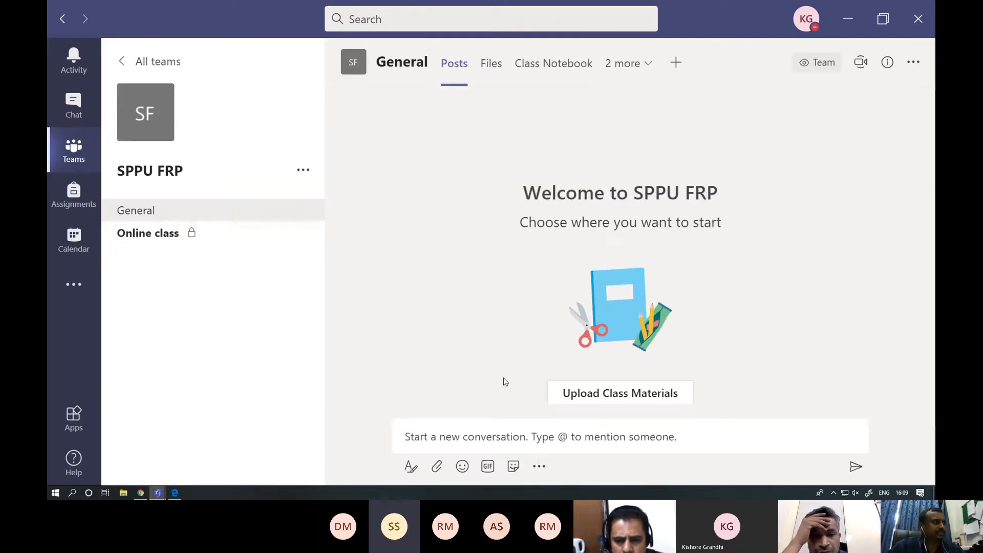
pyautogui.click(182, 234)
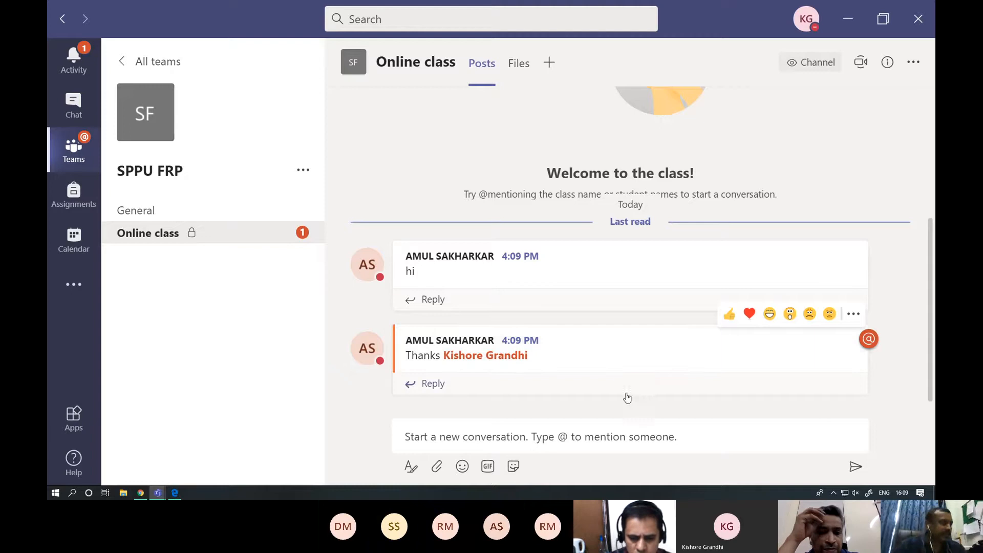
pyautogui.click(585, 431)
pyautogui.write('Amit')
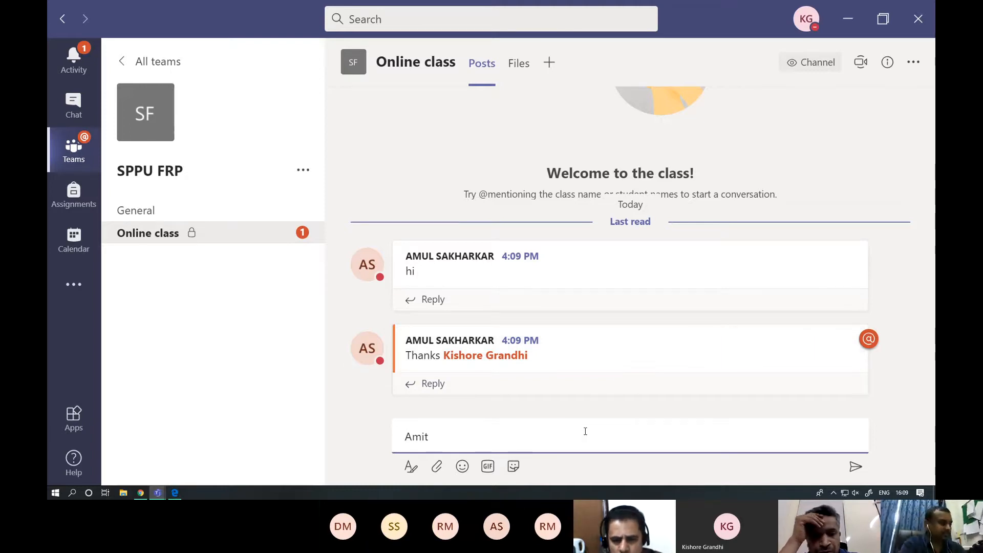
pyautogui.write(' type')
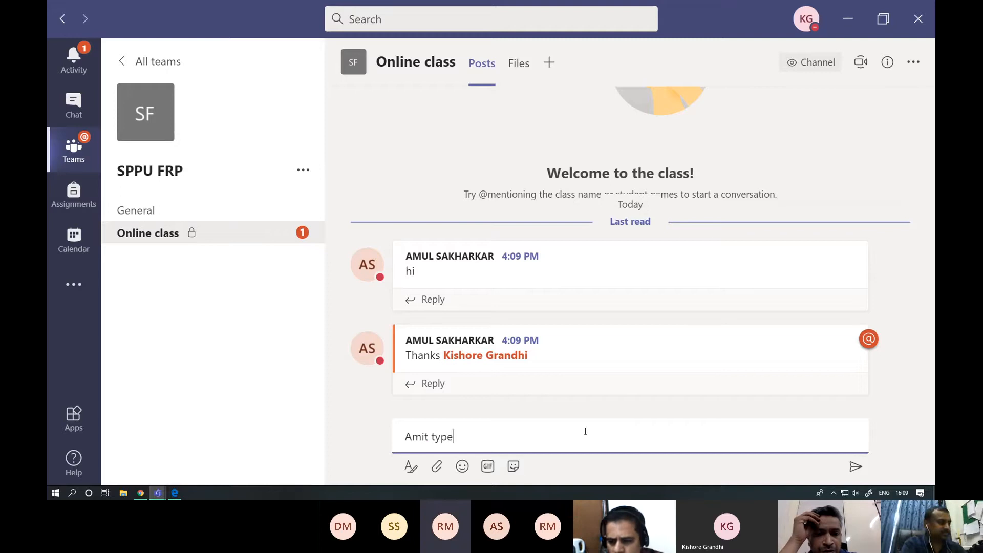
pyautogui.write(' here')
pyautogui.press('Return')
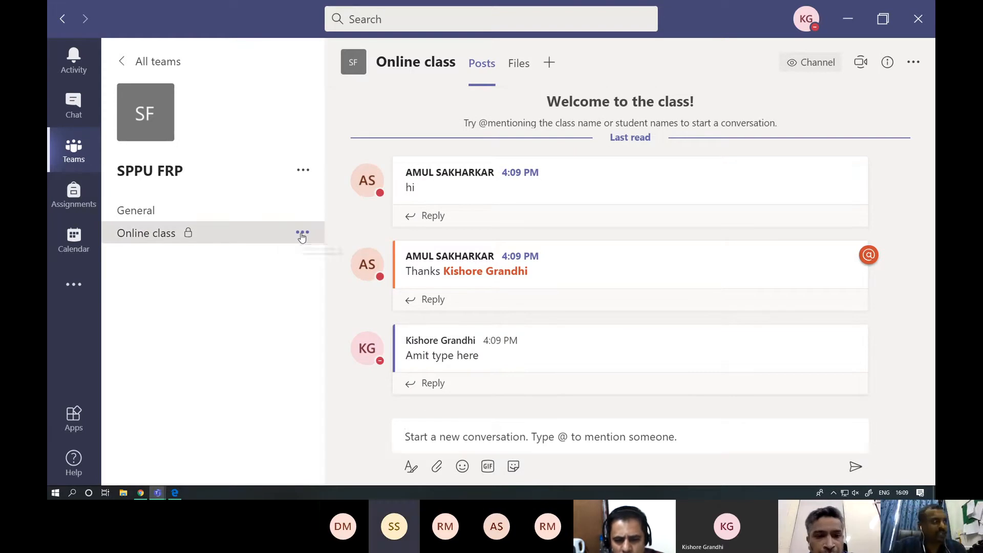
pyautogui.click(302, 235)
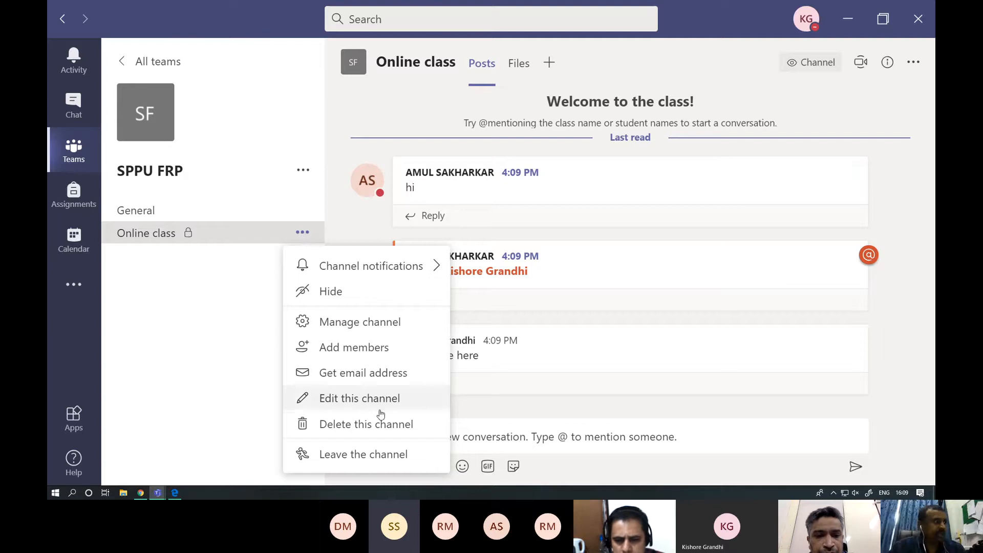
pyautogui.click(363, 326)
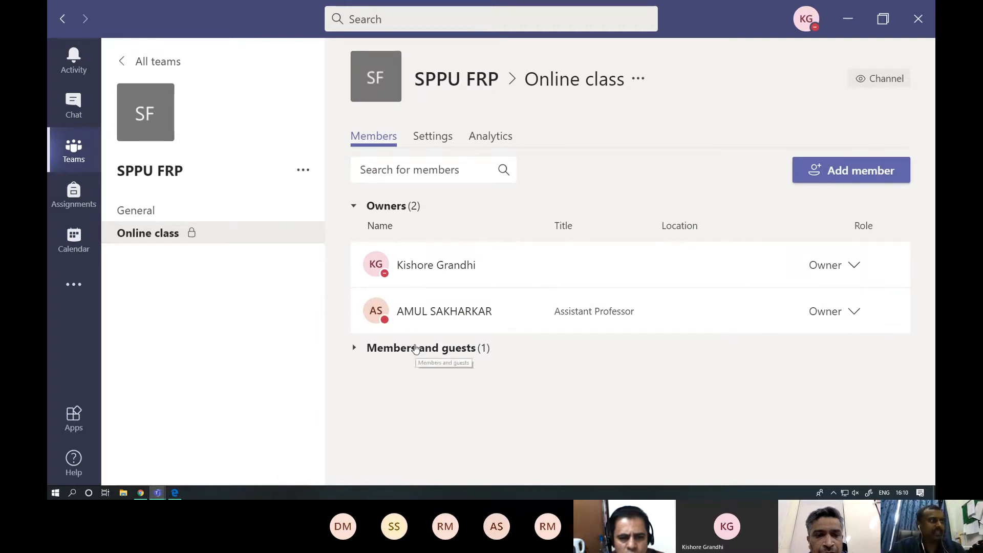
pyautogui.click(437, 349)
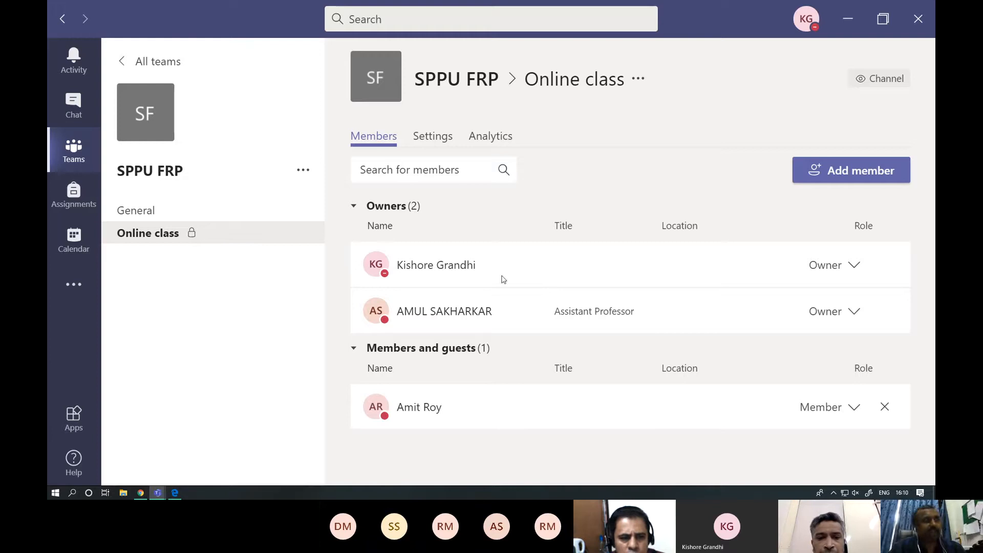
pyautogui.click(433, 137)
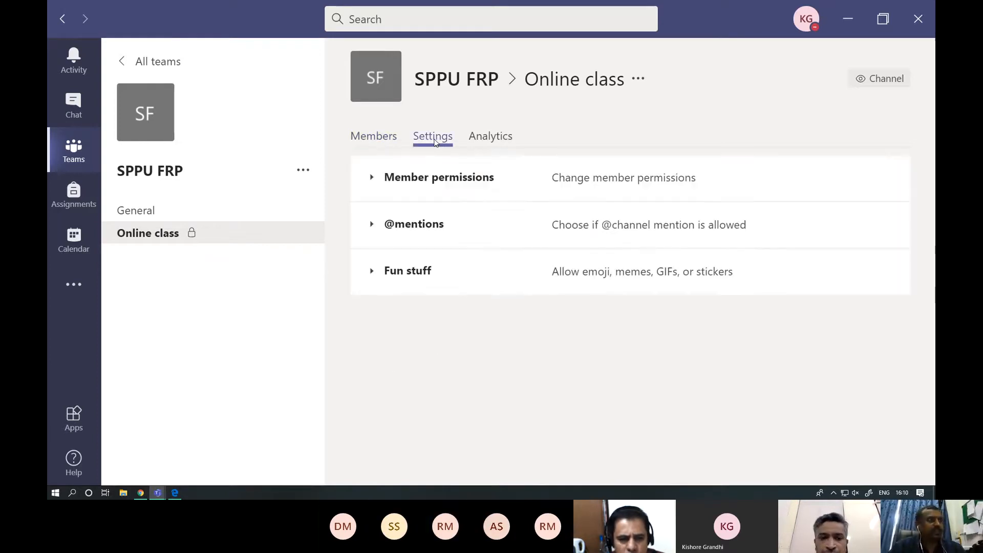
pyautogui.click(372, 177)
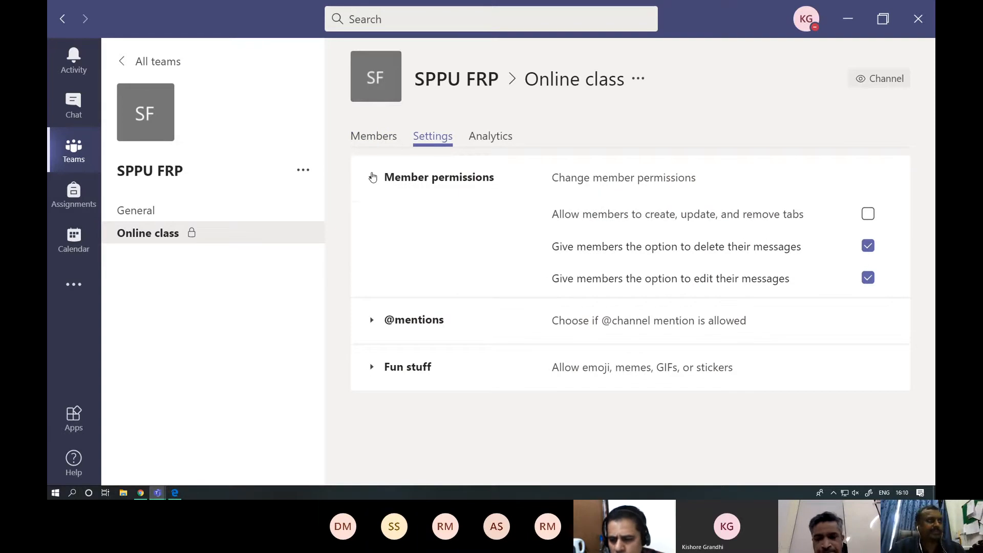
pyautogui.click(372, 177)
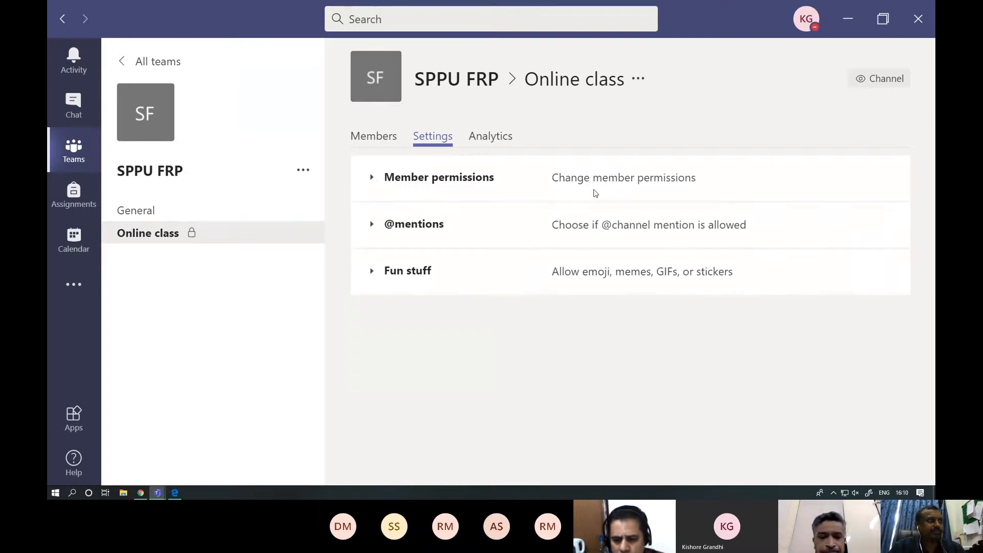
pyautogui.click(372, 177)
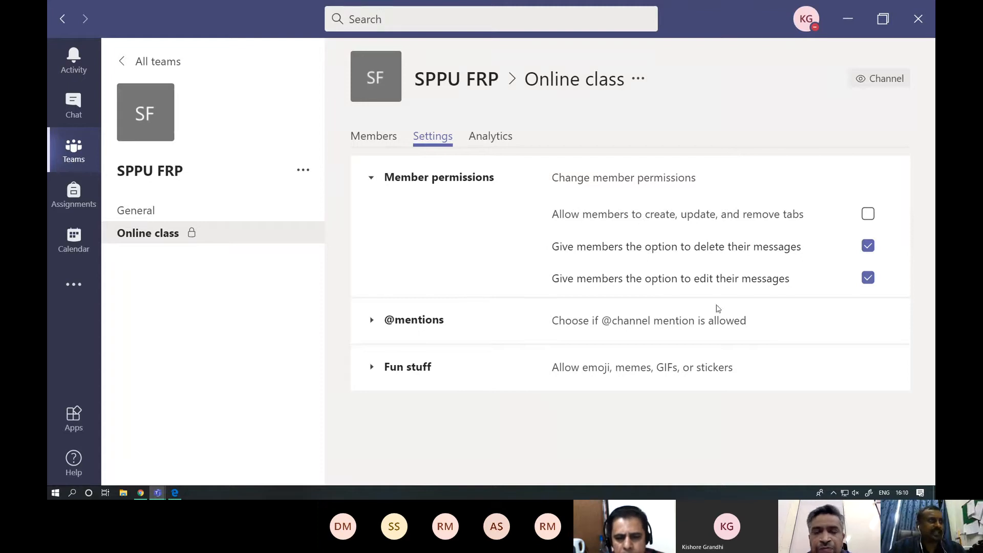
pyautogui.click(366, 321)
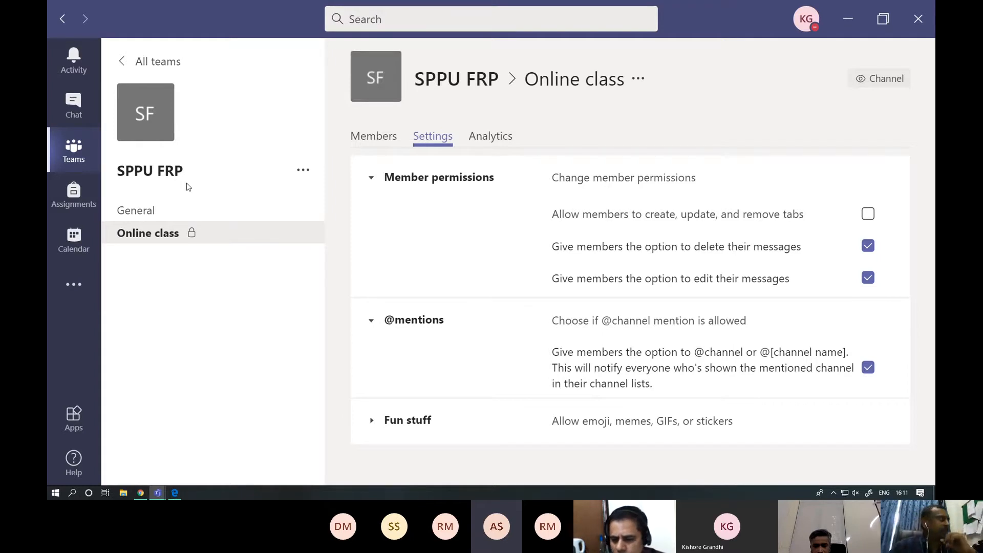
# - Add a standard channel named "fun" to the SPPU FRP team
pyautogui.click(303, 171)
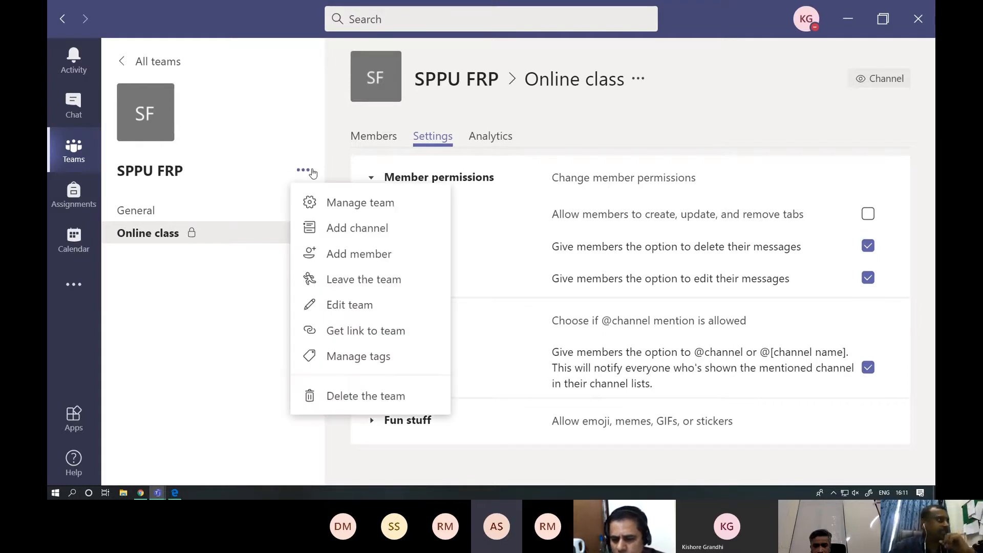
pyautogui.click(341, 236)
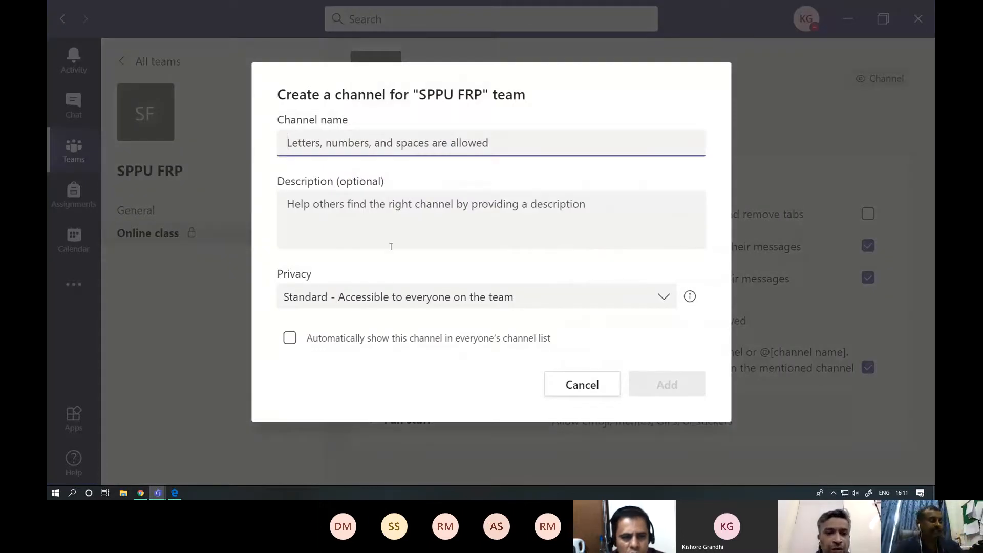
pyautogui.write('fun')
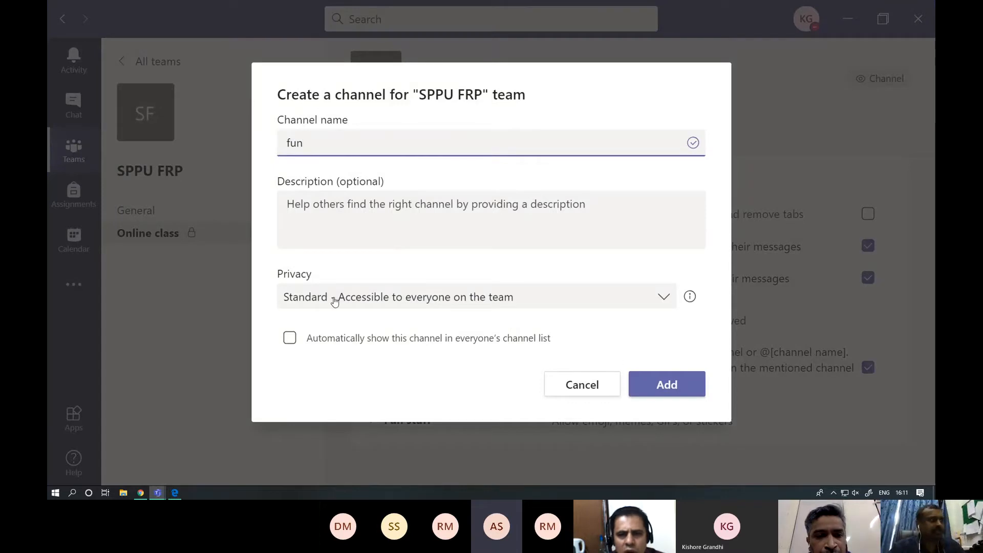
pyautogui.click(657, 384)
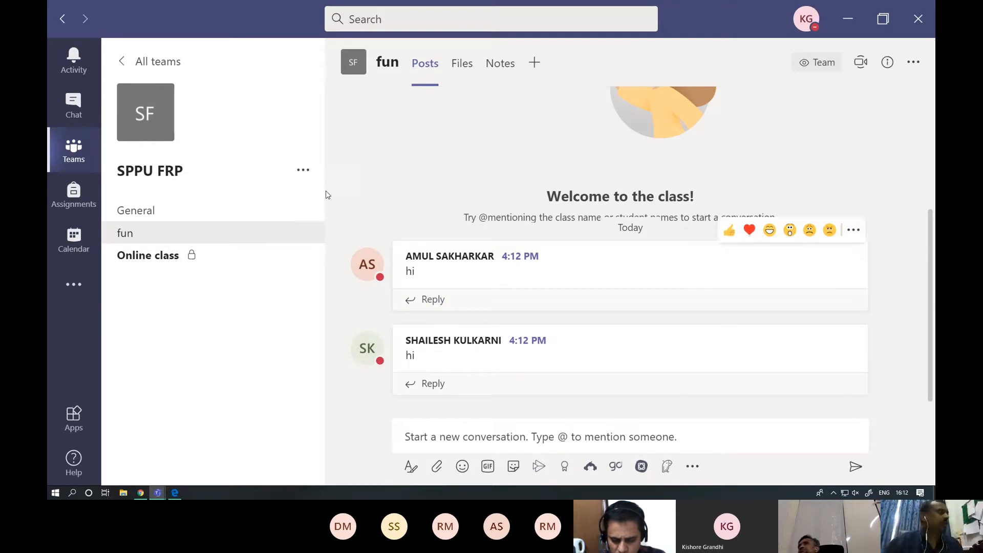
# - Delete the private Online class channel from the SPPU FRP team
pyautogui.click(303, 172)
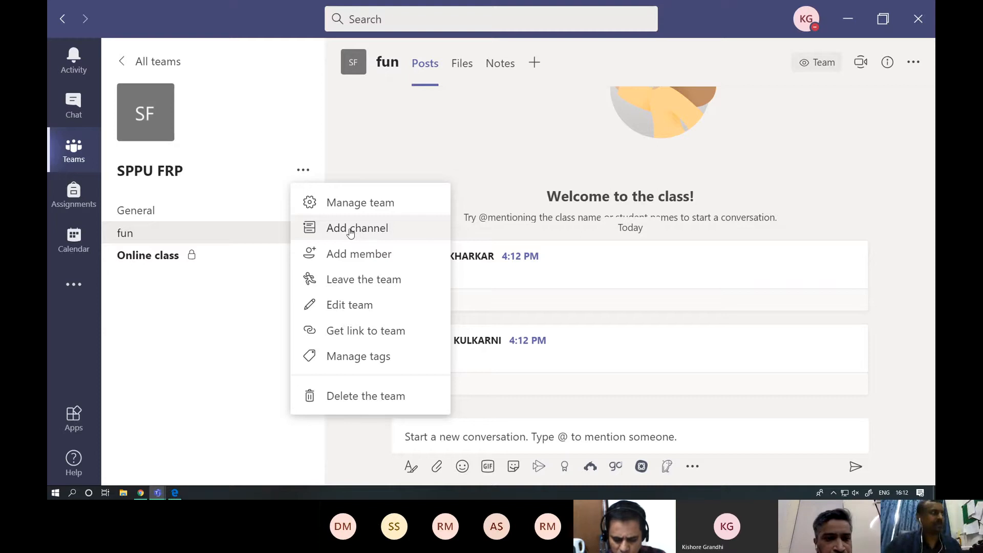
pyautogui.click(205, 343)
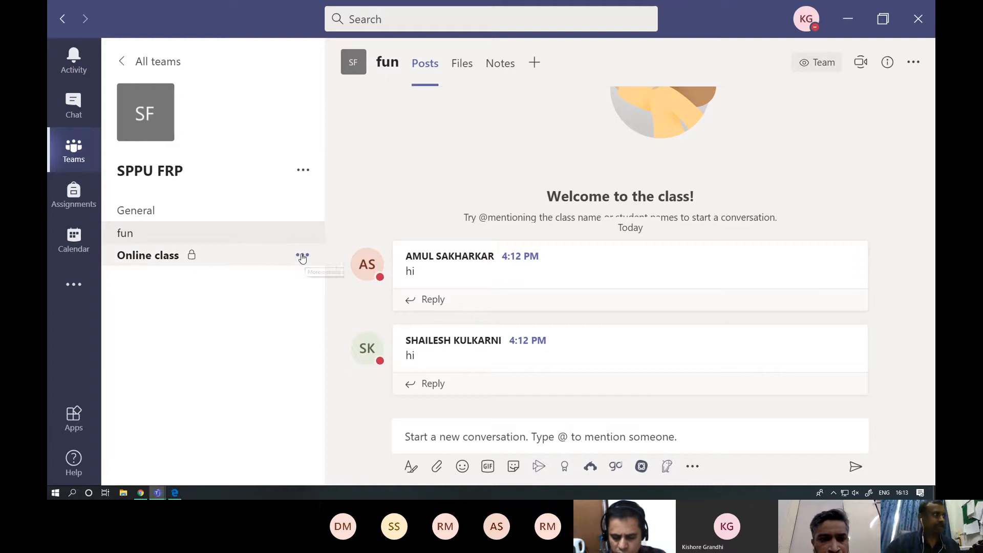
pyautogui.click(302, 256)
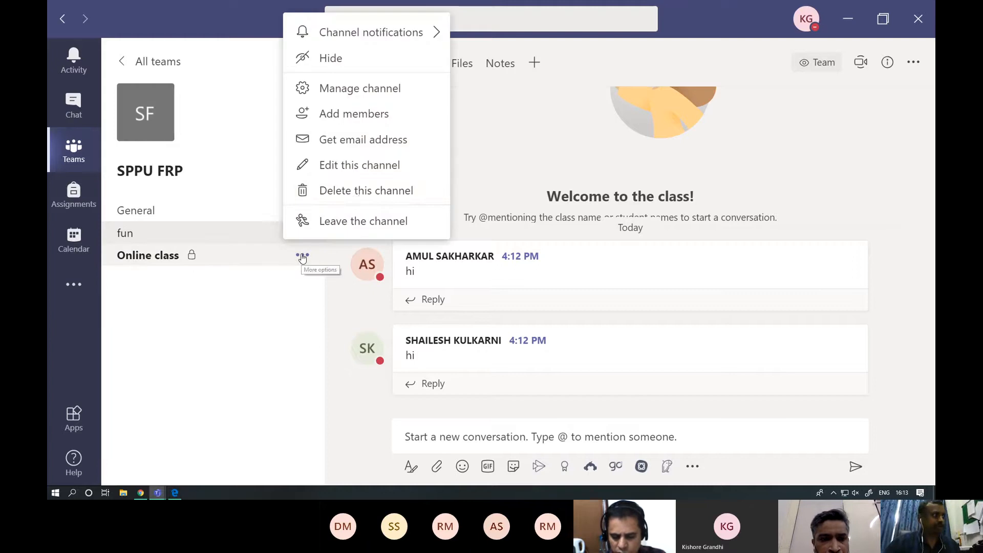
pyautogui.click(360, 199)
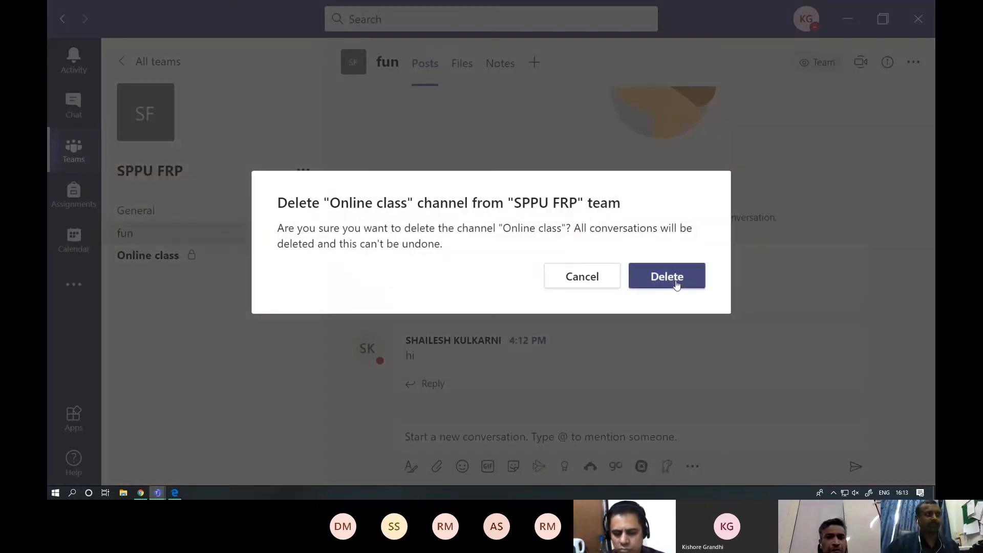
pyautogui.click(677, 282)
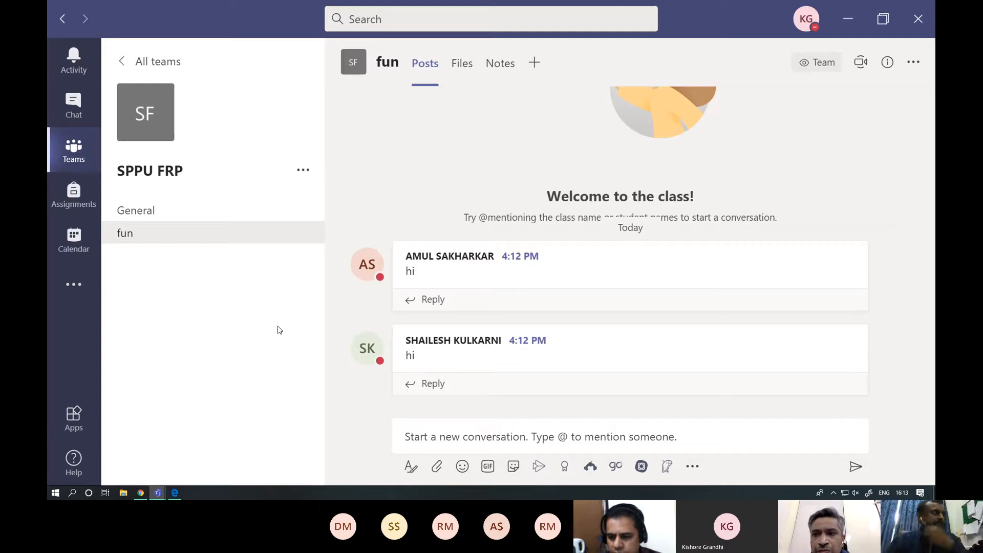
# - Compare the team options of SPPU FRP with those of the MSc Atmsci 3rd Sem Lab team
pyautogui.click(304, 171)
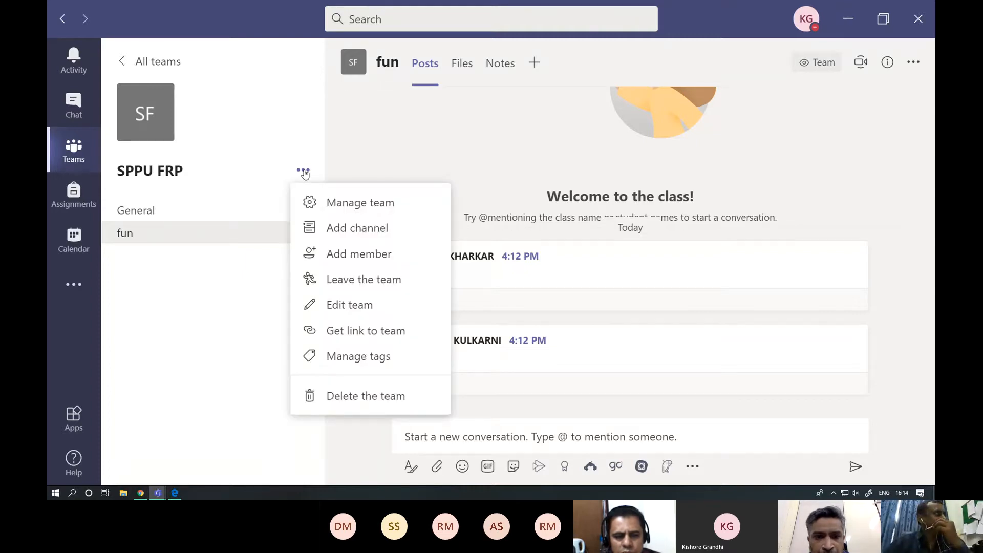
pyautogui.click(57, 154)
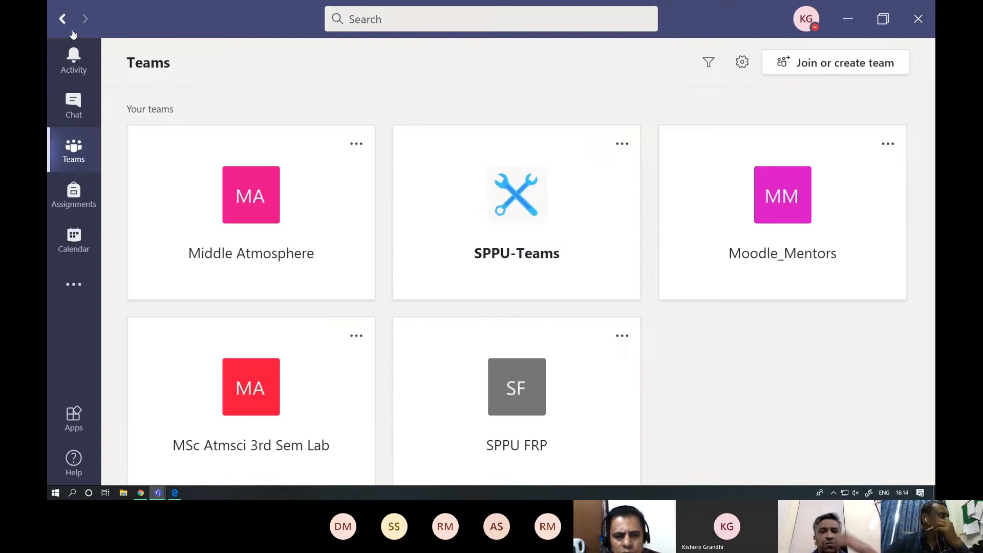
pyautogui.scroll(-2, 569, 207)
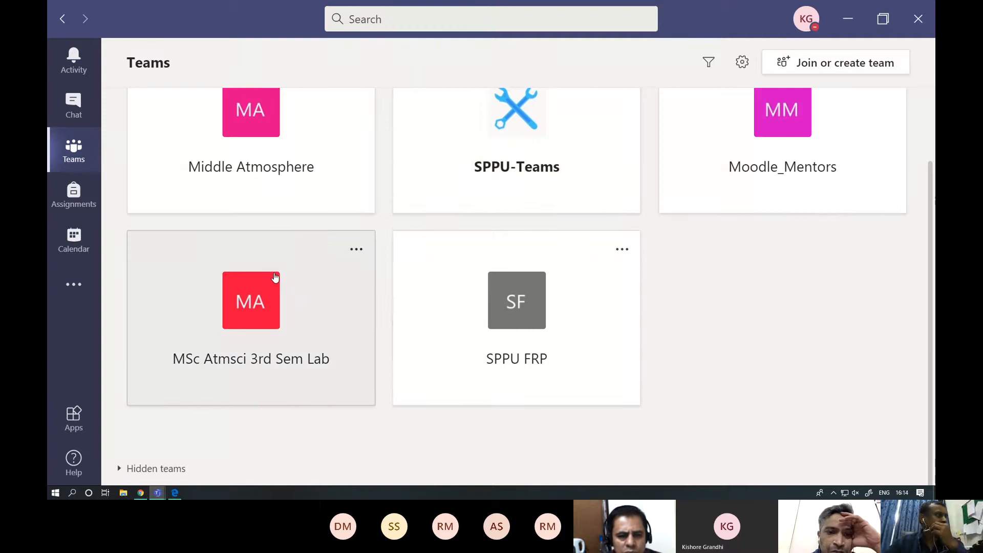
pyautogui.click(275, 277)
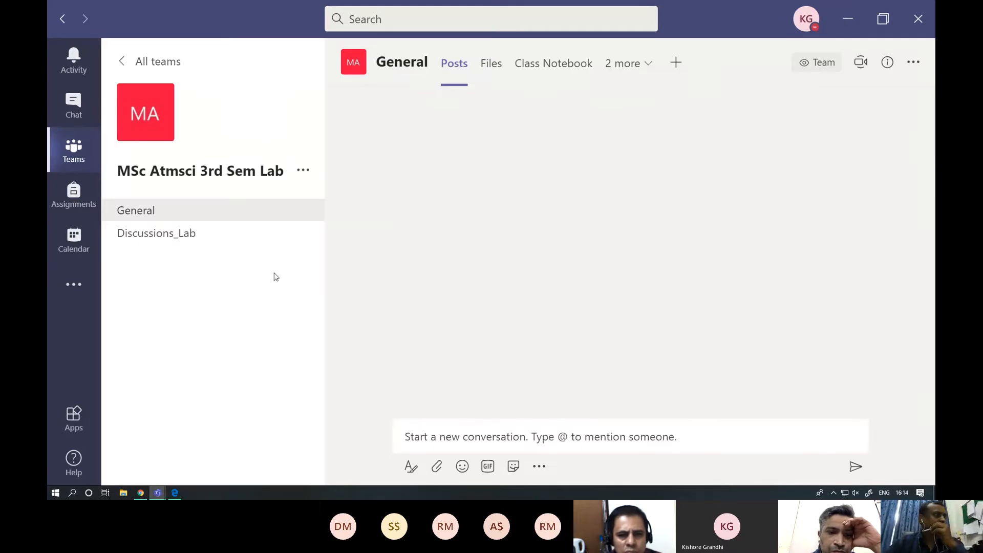
pyautogui.click(303, 171)
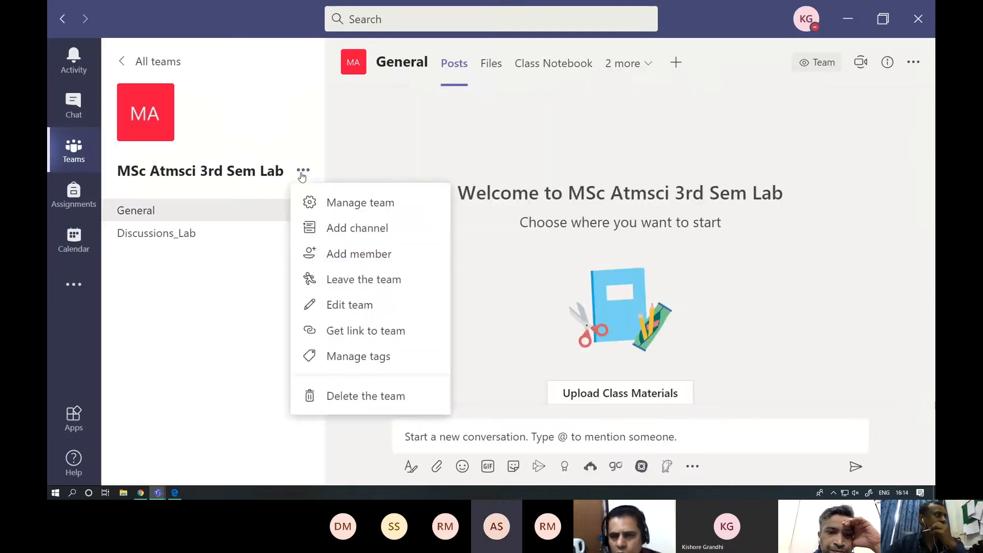
pyautogui.click(171, 348)
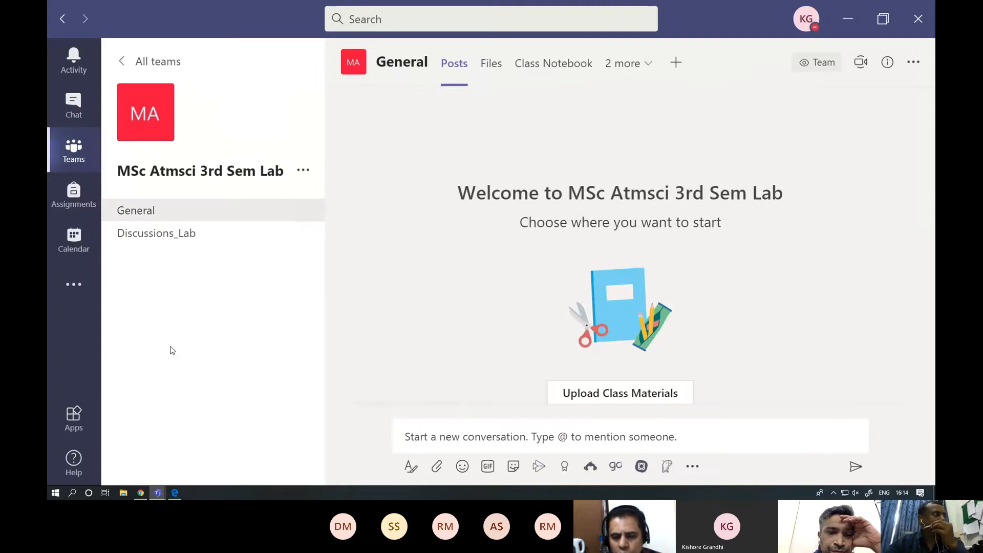
# - Return to the SPPU FRP team and look over its available team management options
pyautogui.click(73, 154)
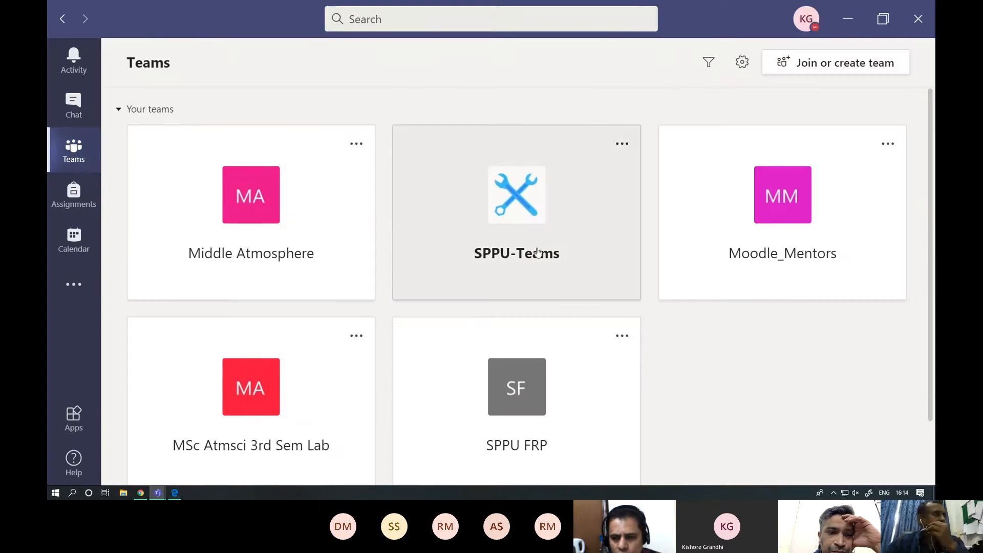
pyautogui.click(514, 369)
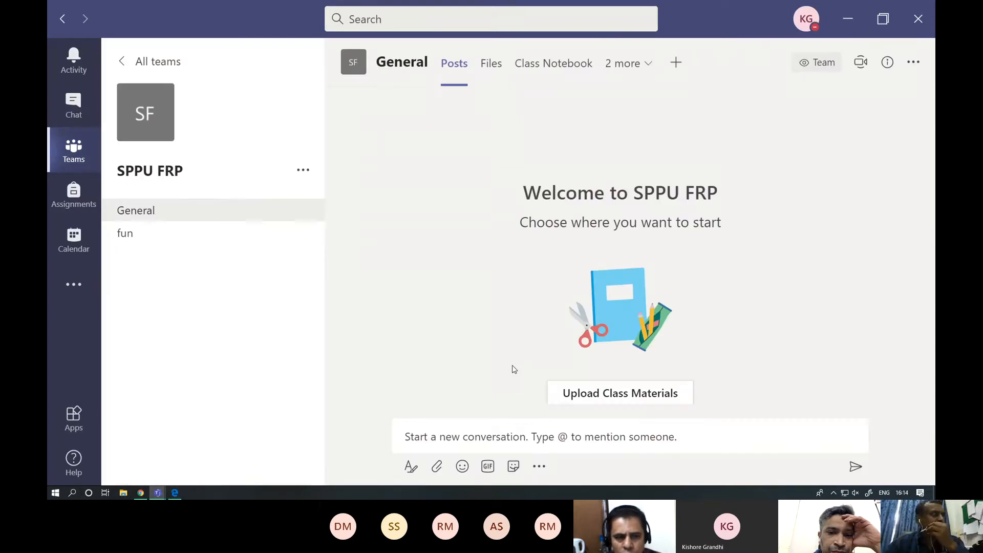
pyautogui.click(303, 171)
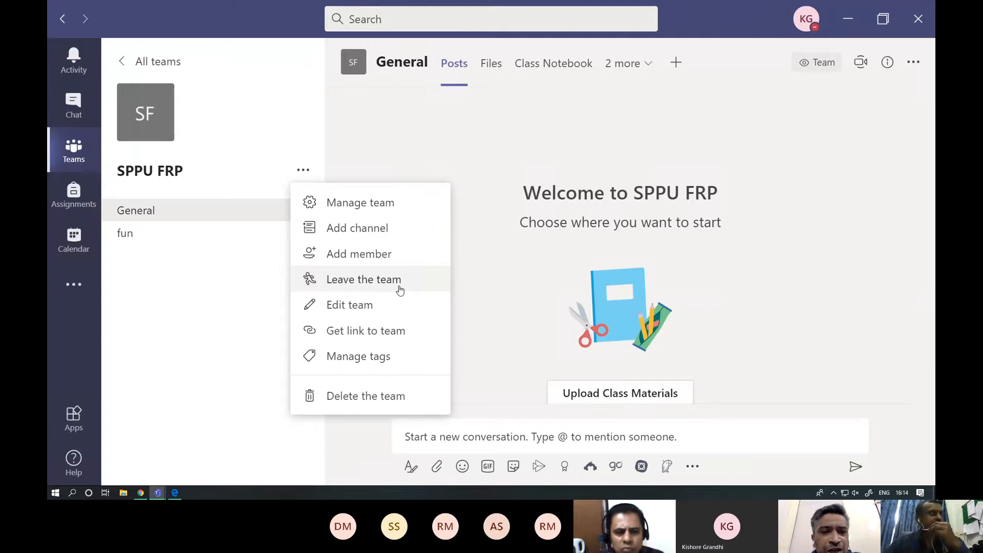
pyautogui.click(198, 318)
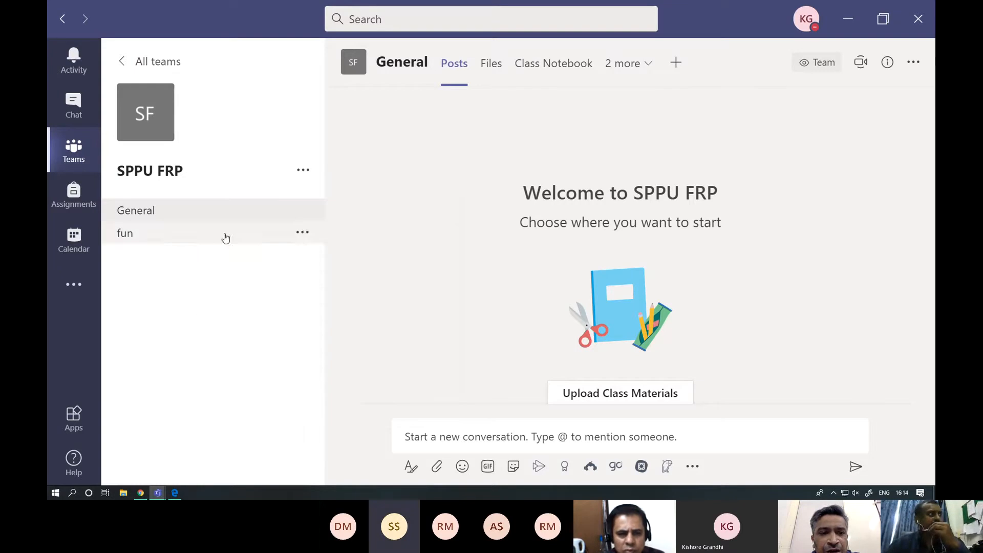
pyautogui.click(304, 172)
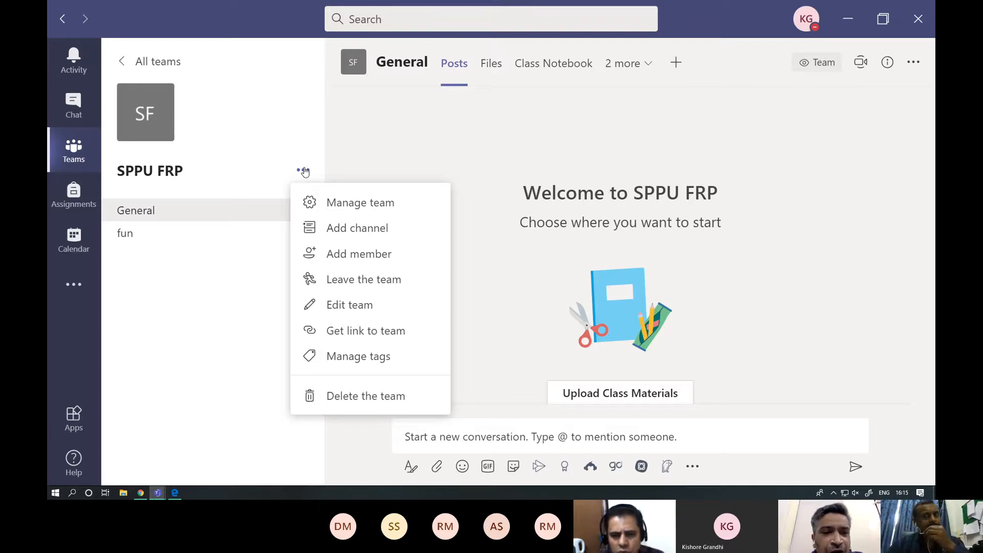
pyautogui.click(206, 294)
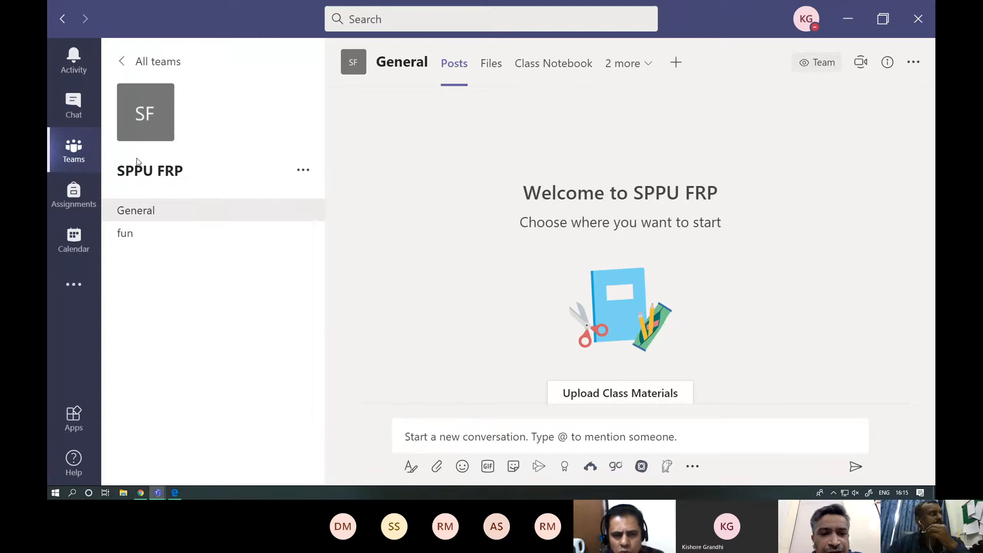
pyautogui.click(302, 173)
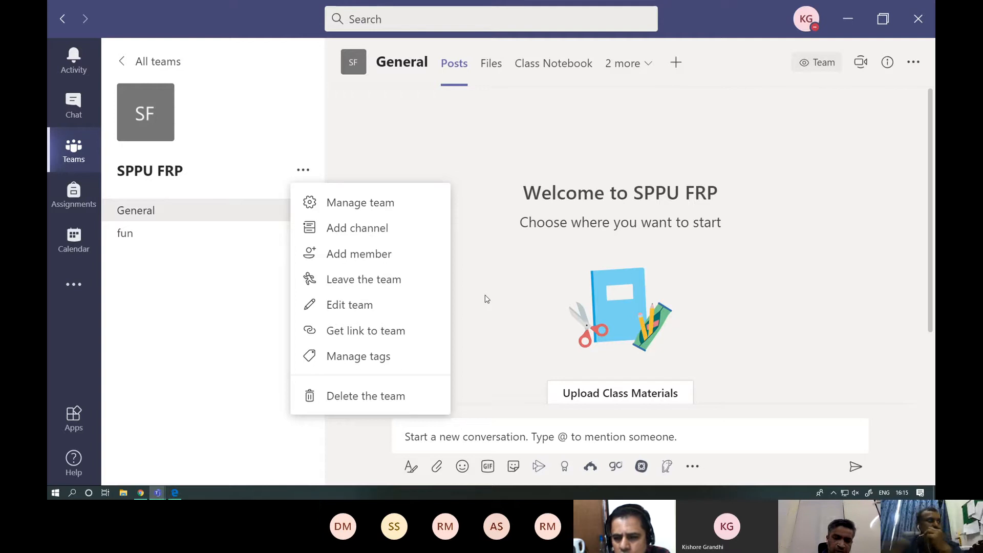
pyautogui.click(474, 186)
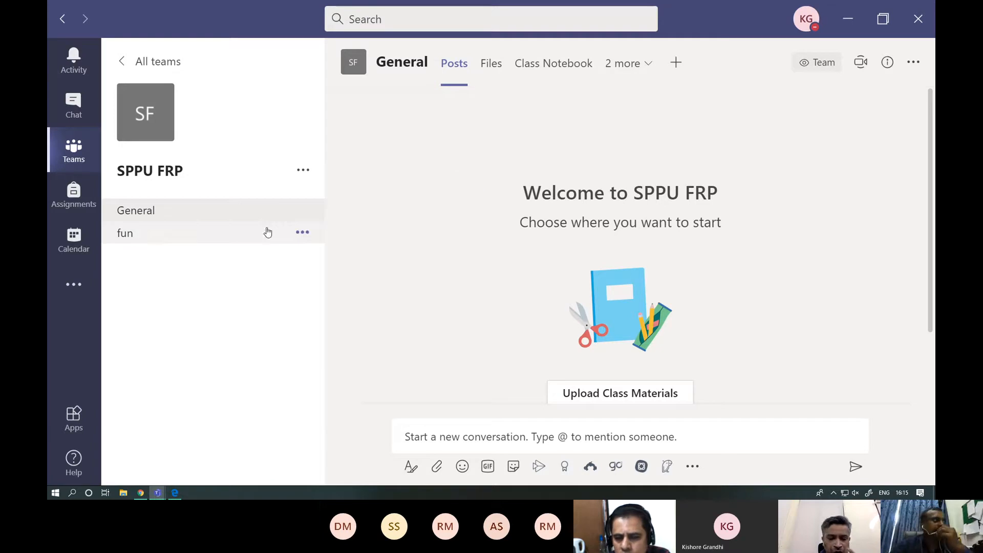
# - View the posts in the fun channel and bring up the calendar's work week view
pyautogui.click(162, 243)
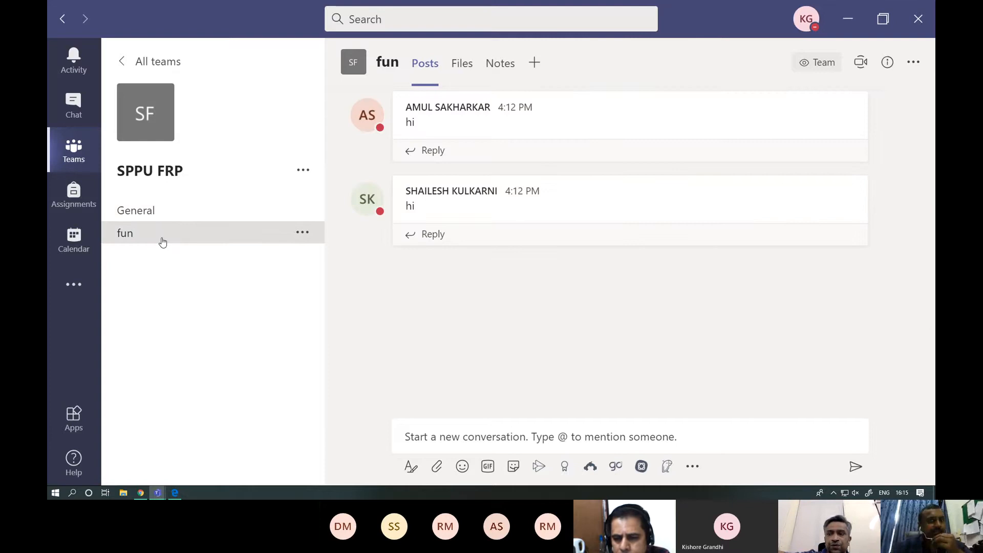
pyautogui.click(78, 245)
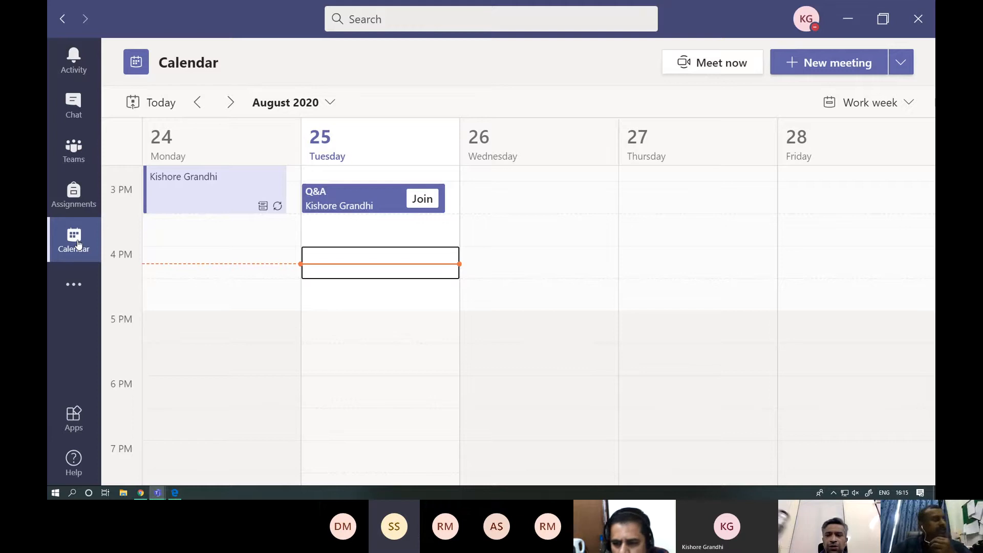
pyautogui.click(74, 160)
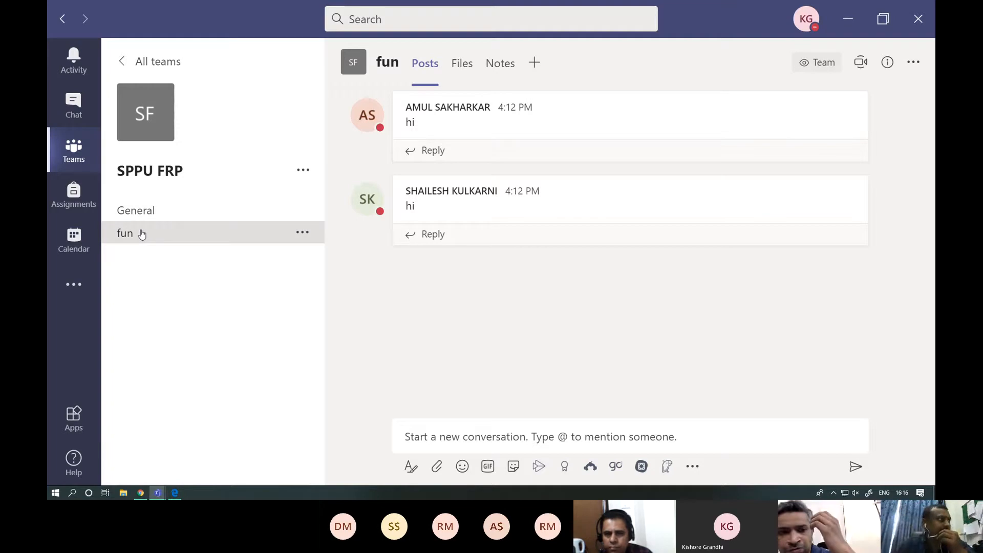
pyautogui.click(83, 243)
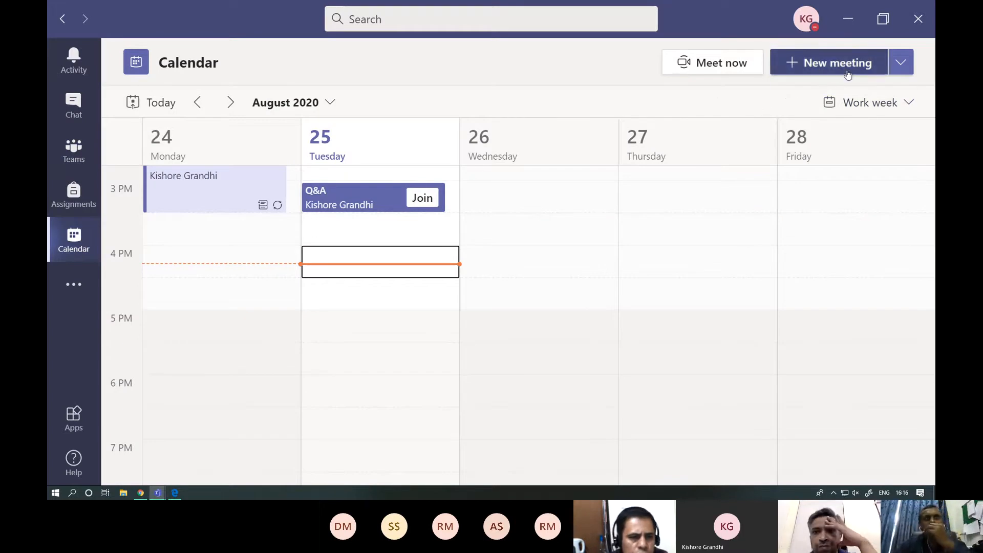
pyautogui.click(902, 71)
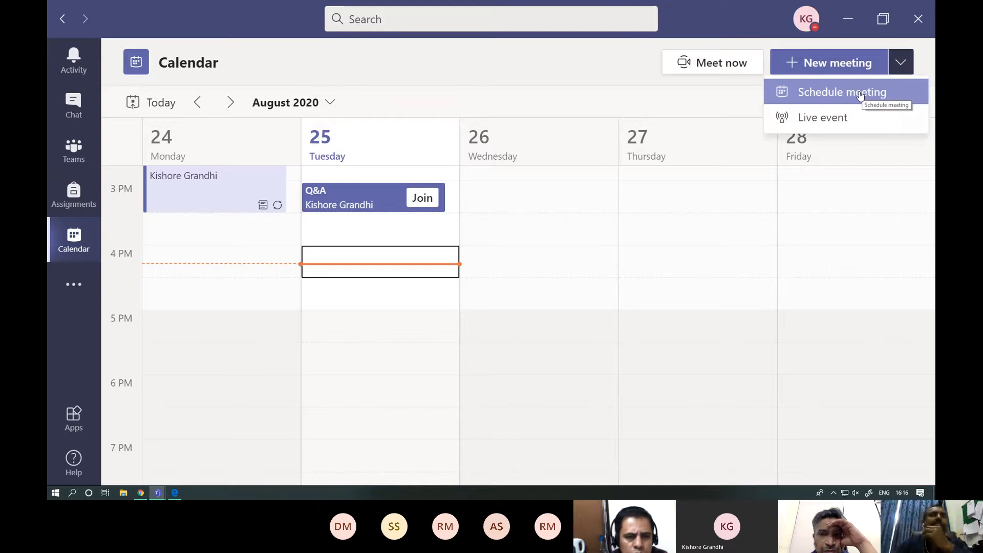
pyautogui.click(860, 95)
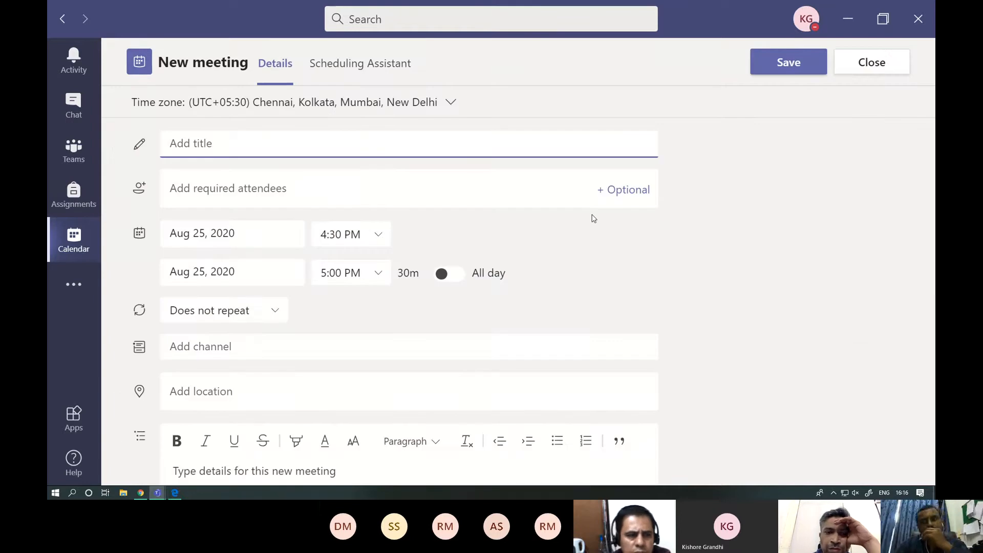
pyautogui.click(71, 246)
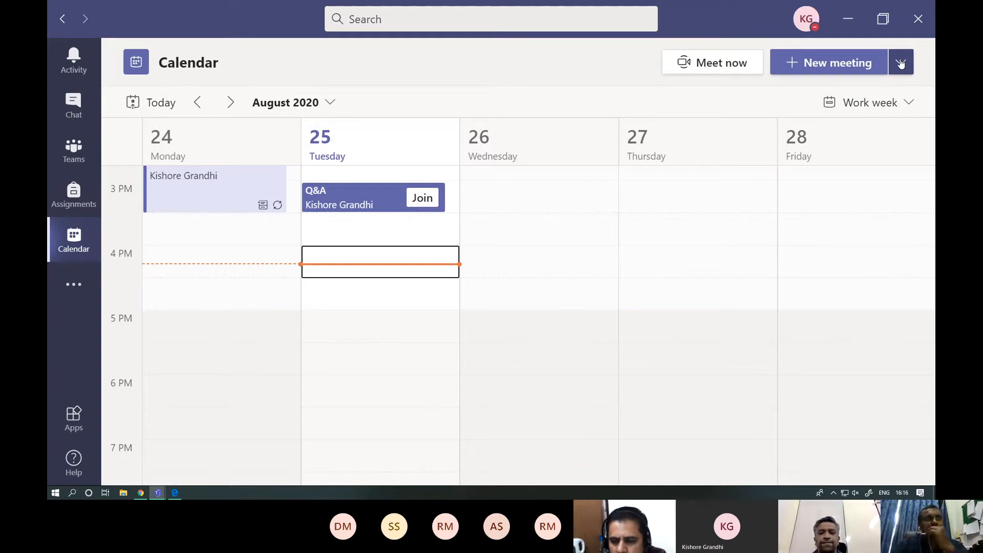
# - Start scheduling a new meeting titled test and set its start time to 4:00 PM
pyautogui.click(901, 63)
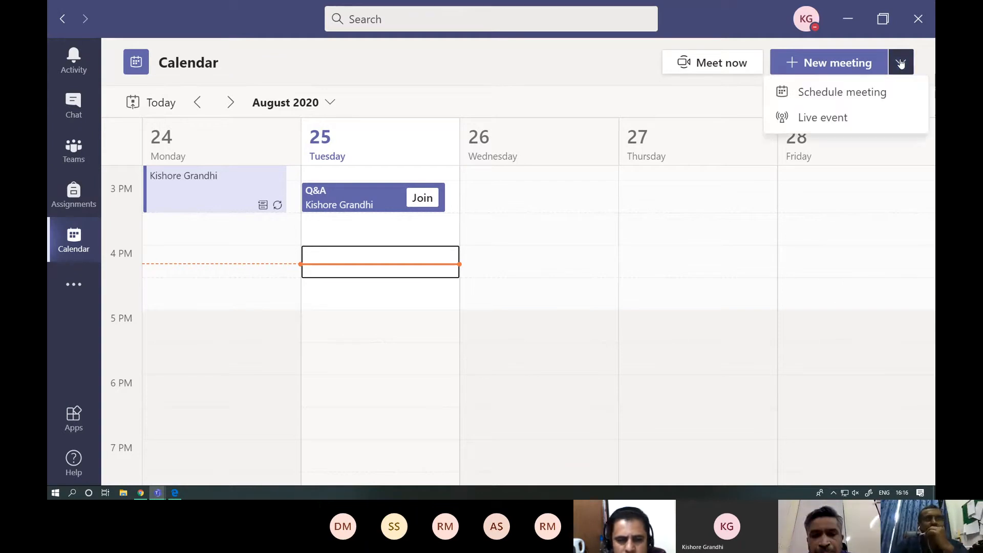
pyautogui.click(842, 95)
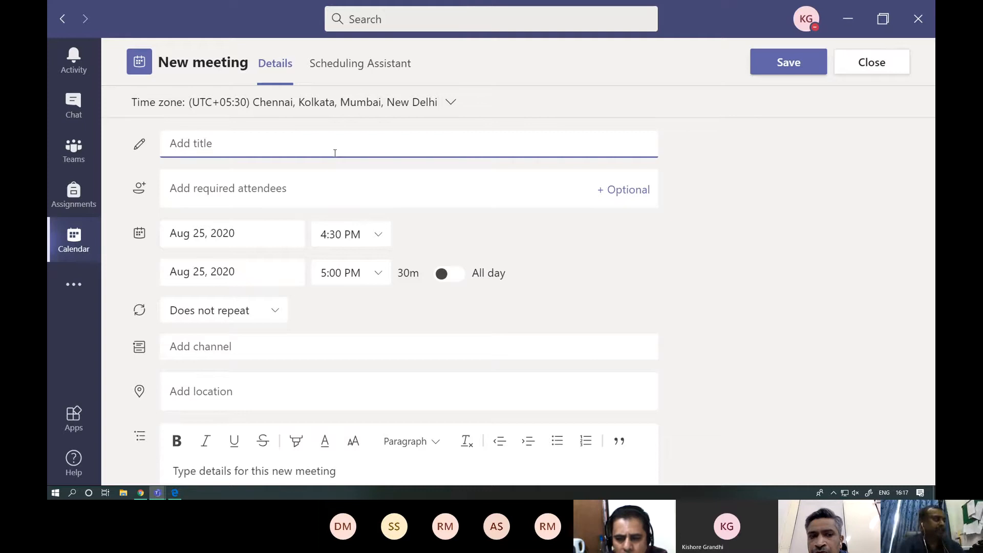
pyautogui.write('test')
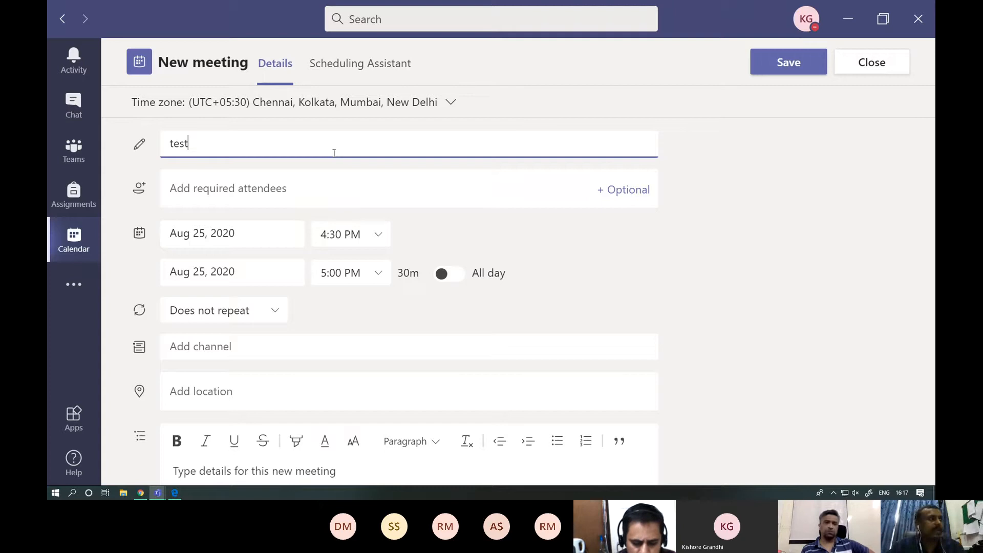
pyautogui.click(546, 244)
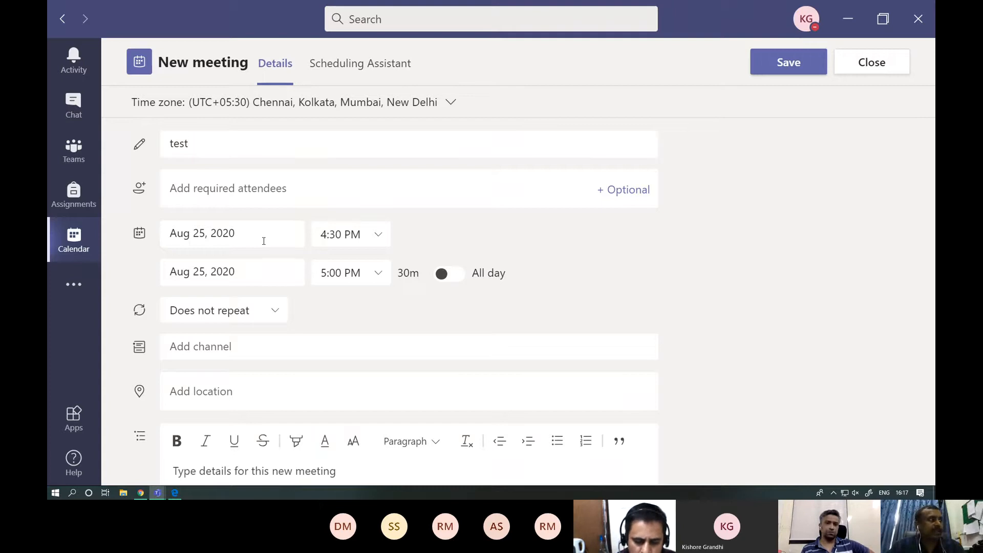
pyautogui.click(343, 234)
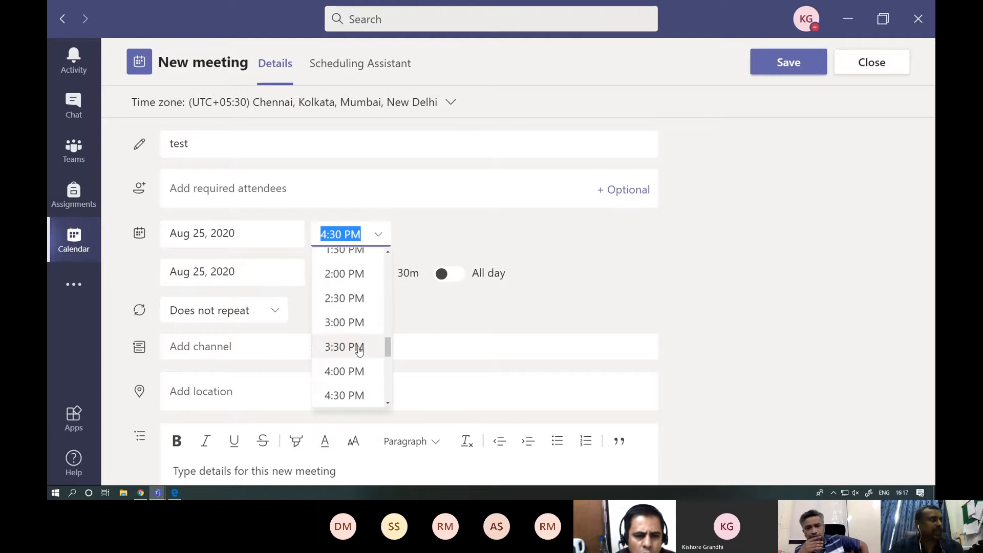
pyautogui.click(348, 371)
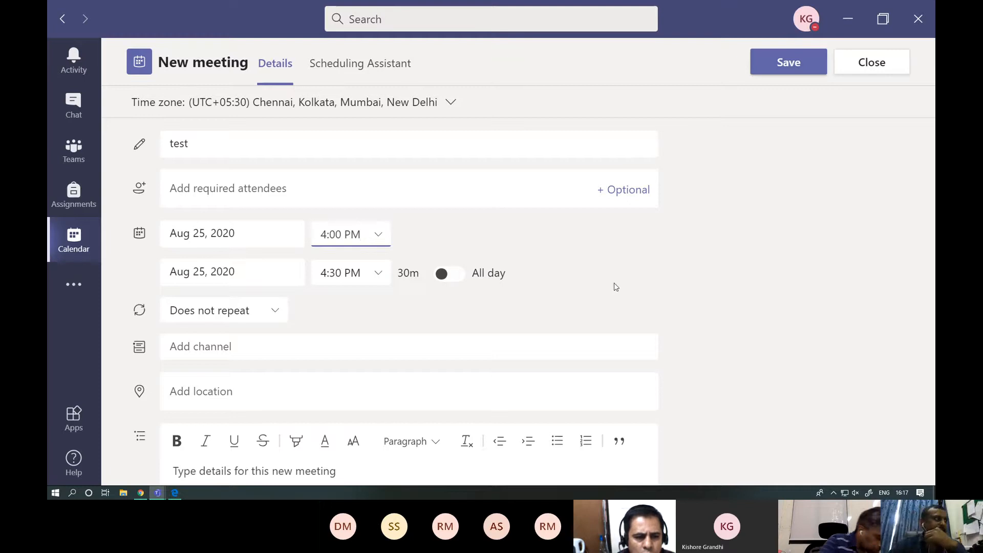
# - Look over the repeat options and the list of teams available for the meeting's channel
pyautogui.scroll(-2, 616, 287)
pyautogui.click(283, 222)
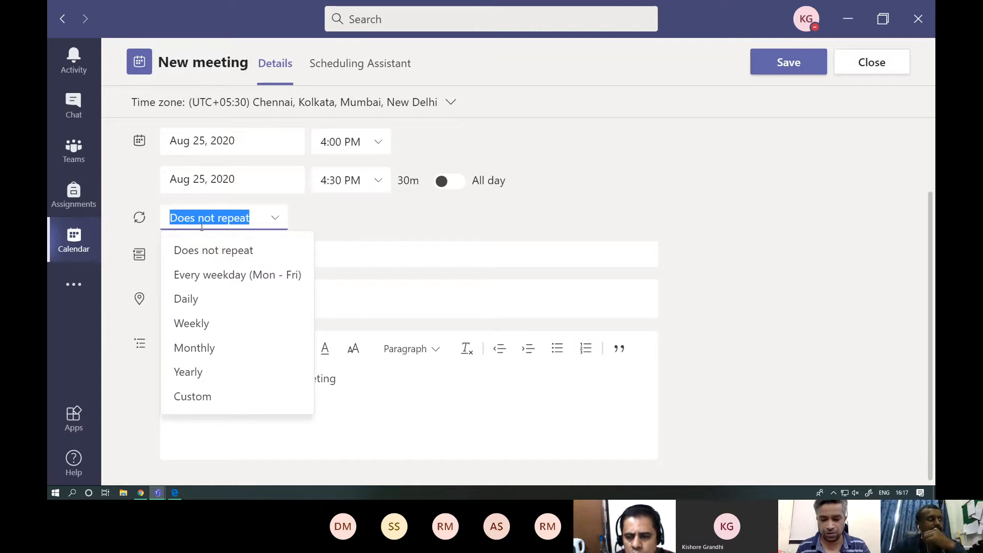
pyautogui.click(402, 230)
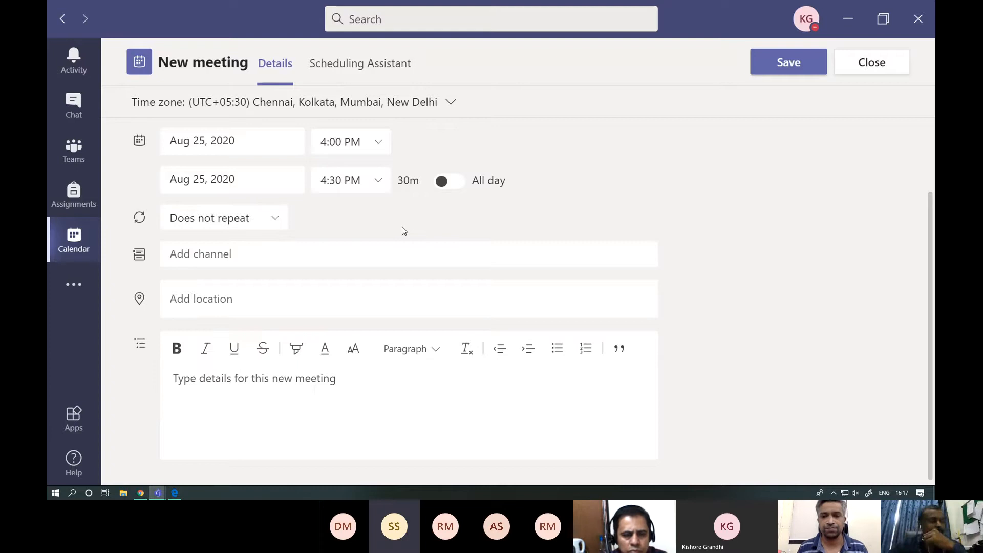
pyautogui.scroll(3, 402, 231)
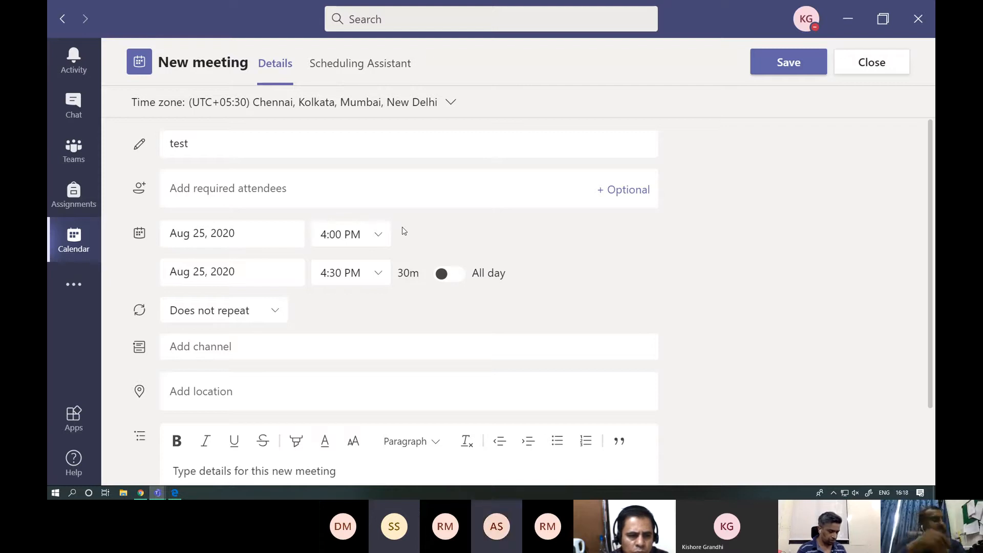
pyautogui.click(239, 348)
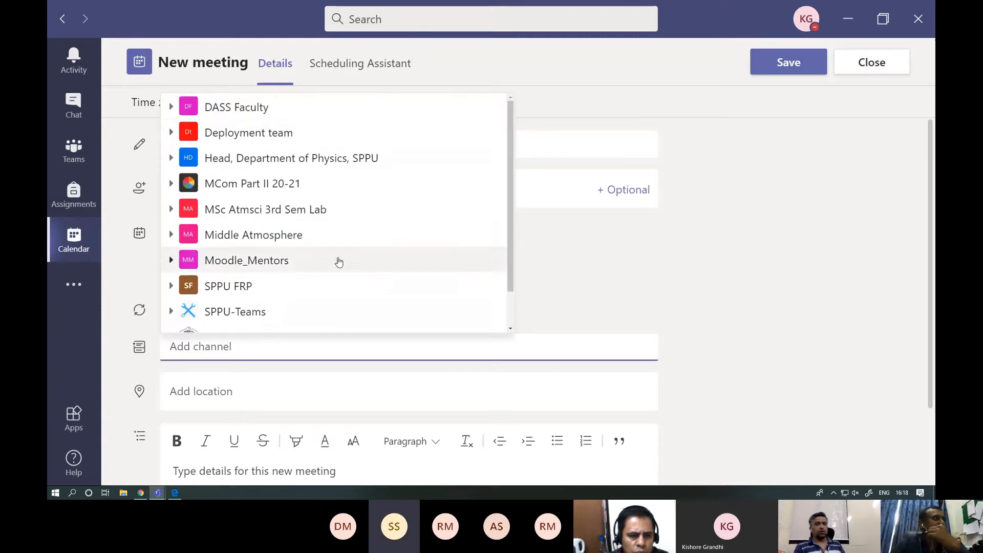
pyautogui.click(635, 245)
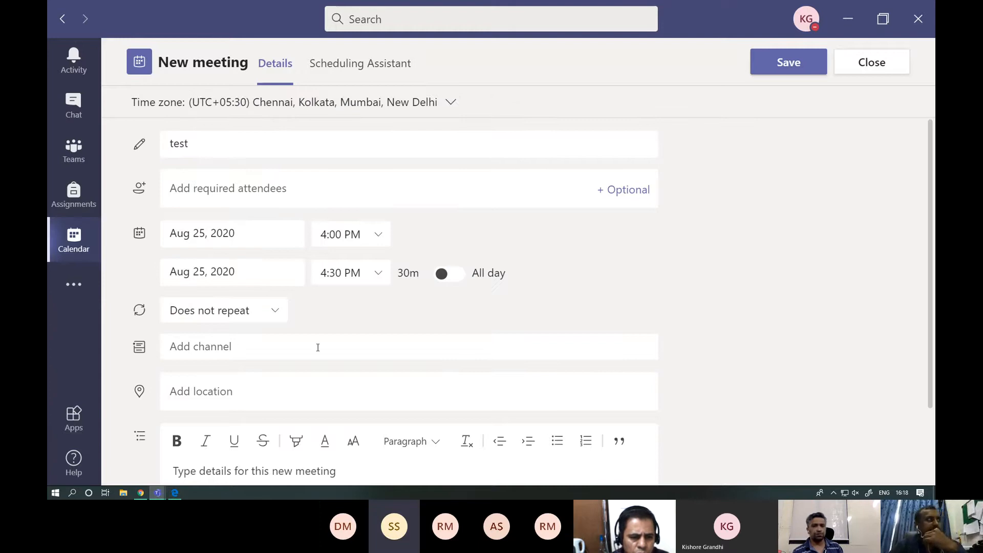
# - Assign the test meeting to the General channel of SPPU FRP and send the invite
pyautogui.scroll(-2, 318, 348)
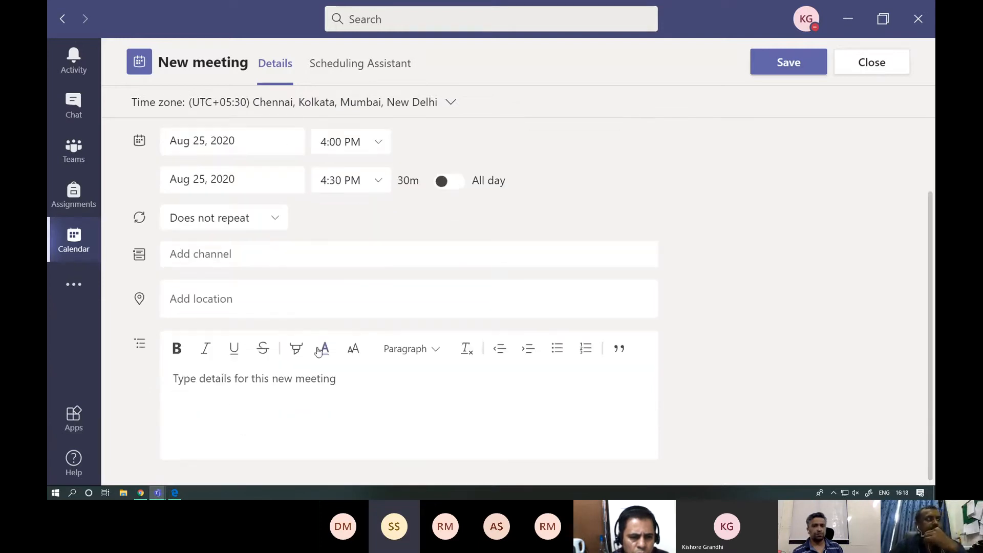
pyautogui.click(183, 254)
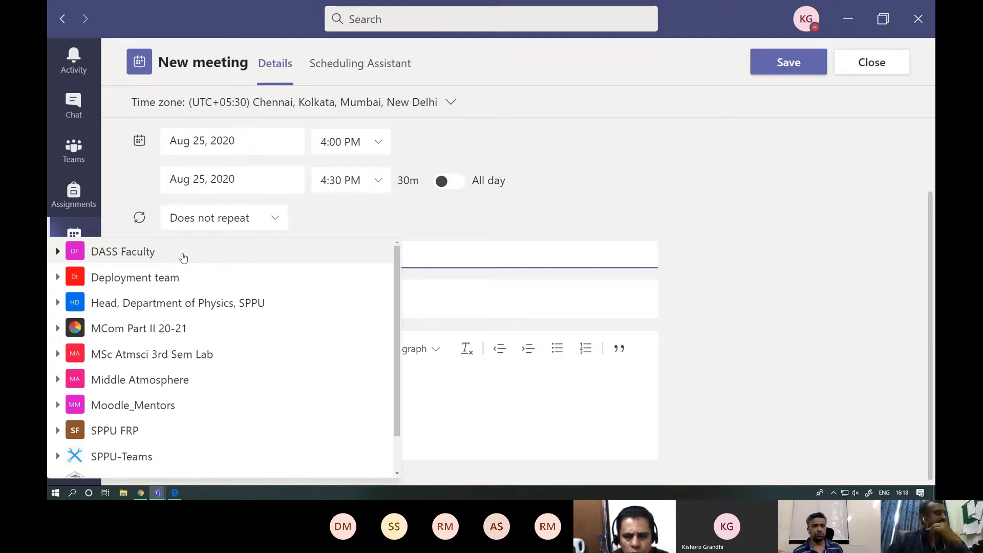
pyautogui.click(143, 432)
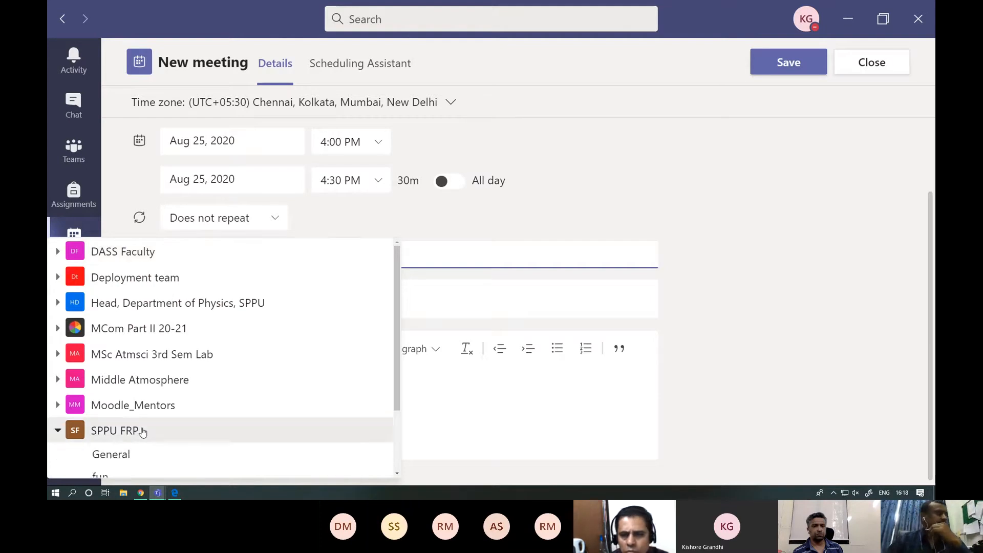
pyautogui.scroll(-1, 152, 434)
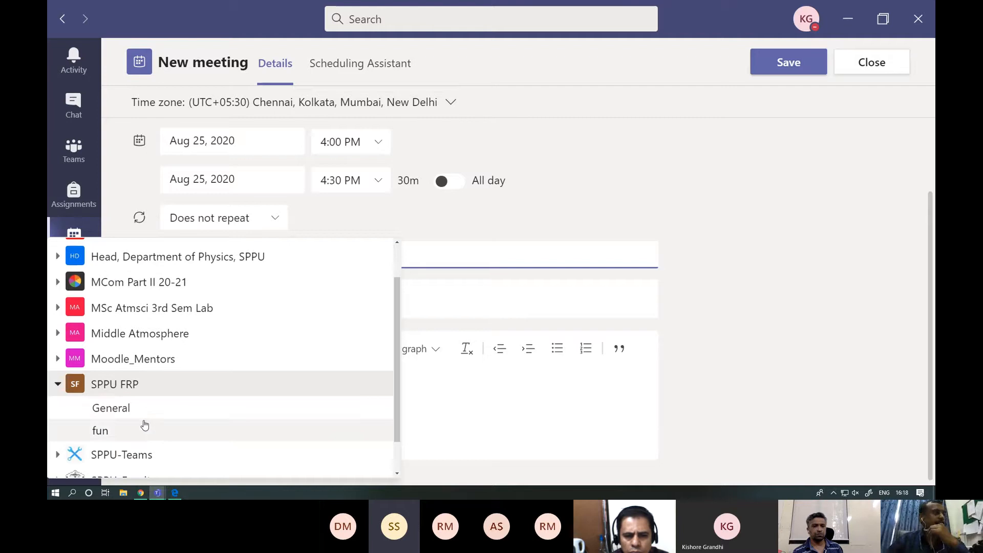
pyautogui.click(122, 409)
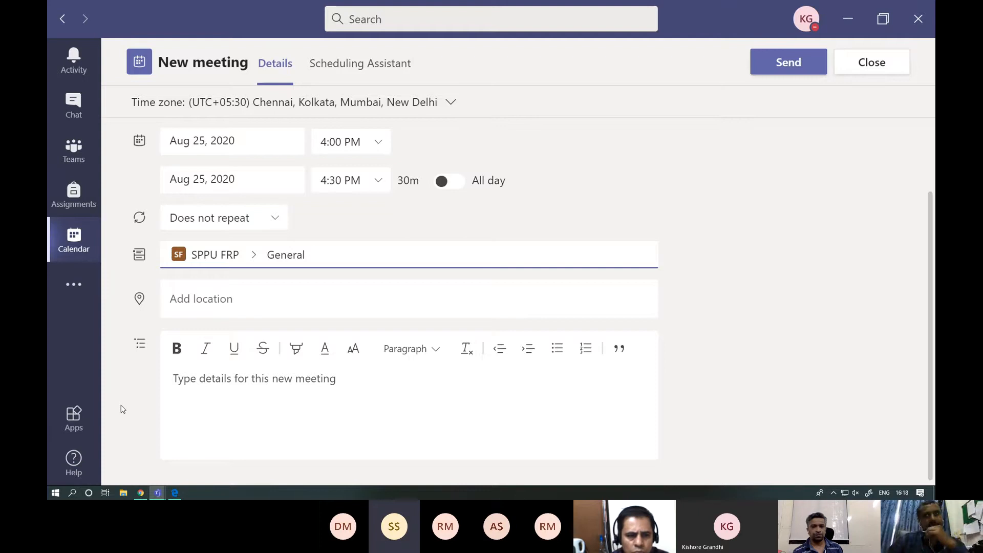
pyautogui.click(800, 69)
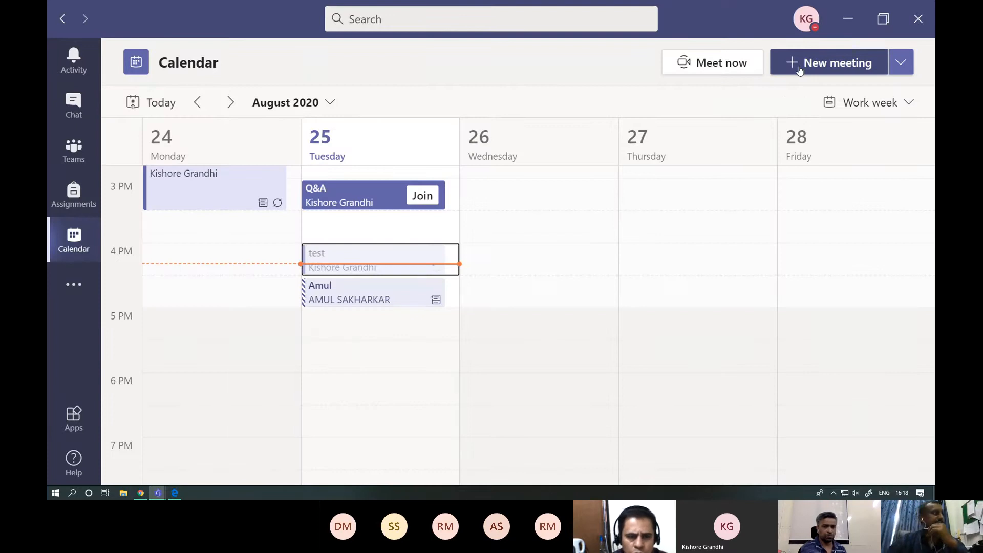
# - Open the test meeting's details from the General channel of SPPU FRP and cancel the meeting
pyautogui.click(75, 161)
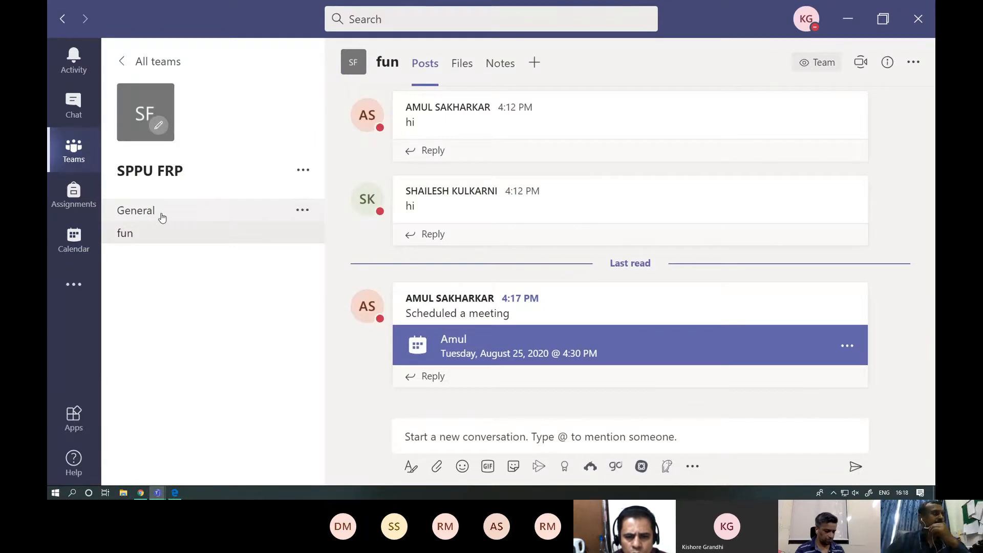
pyautogui.click(161, 216)
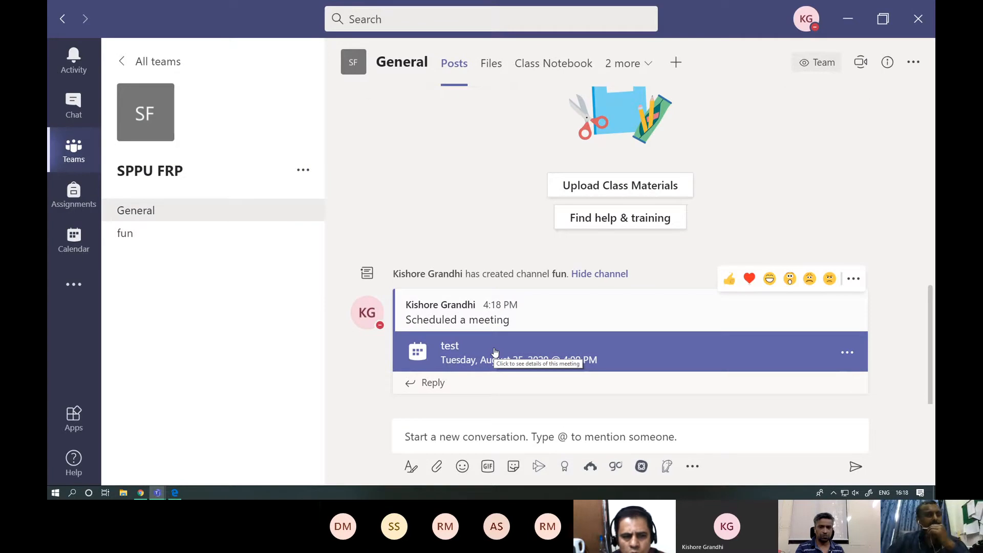
pyautogui.click(848, 354)
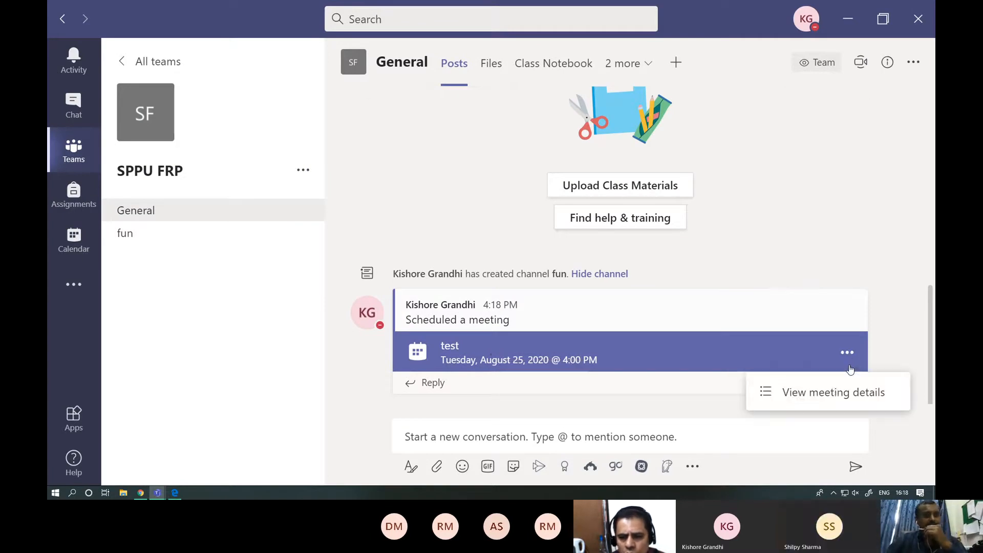
pyautogui.click(838, 394)
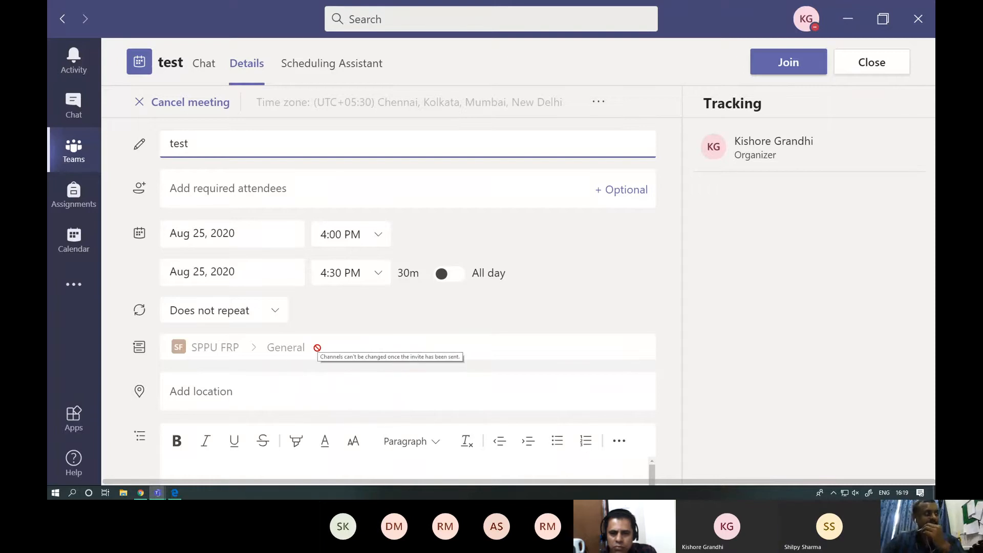
pyautogui.click(187, 105)
pyautogui.click(541, 305)
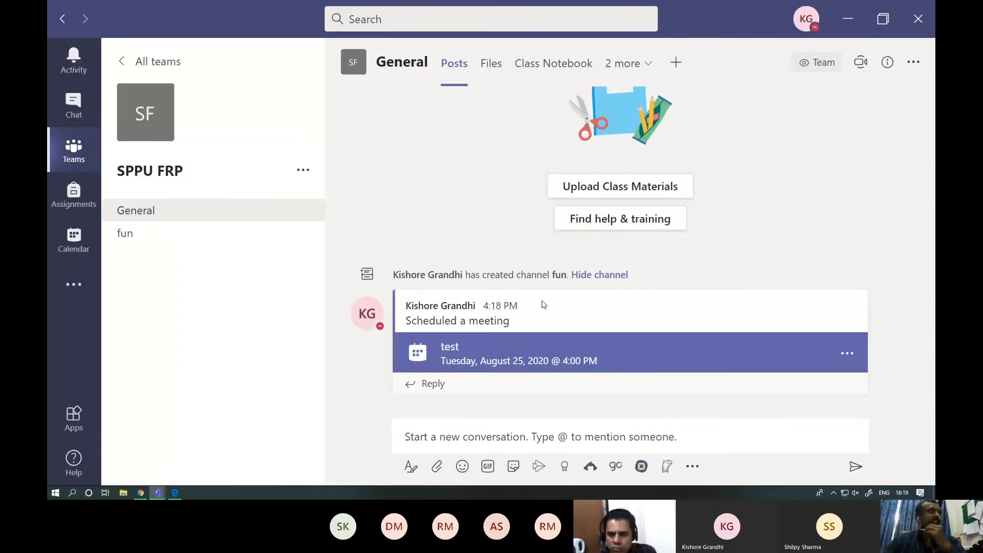
# - View the details of the meeting posted in the fun channel of SPPU FRP
pyautogui.click(161, 237)
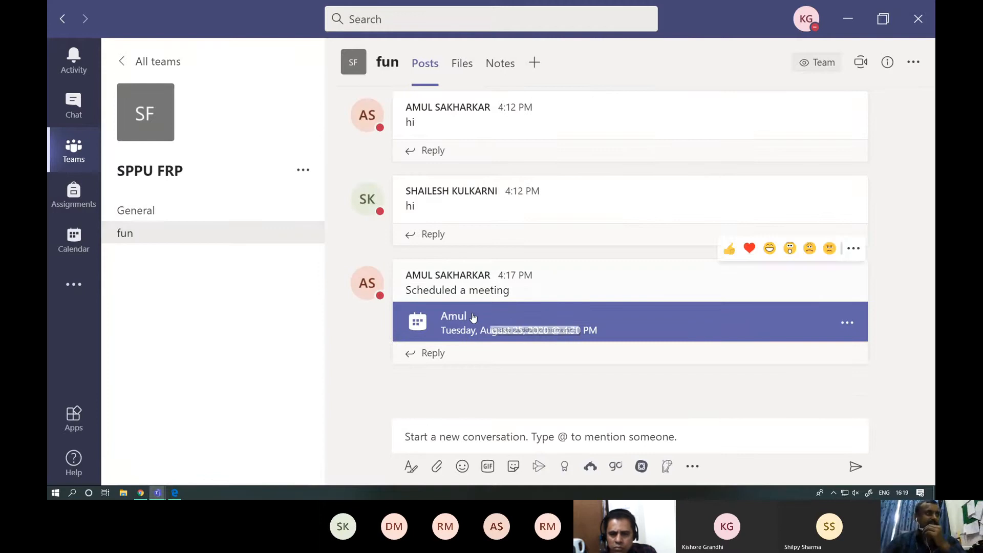
pyautogui.click(847, 323)
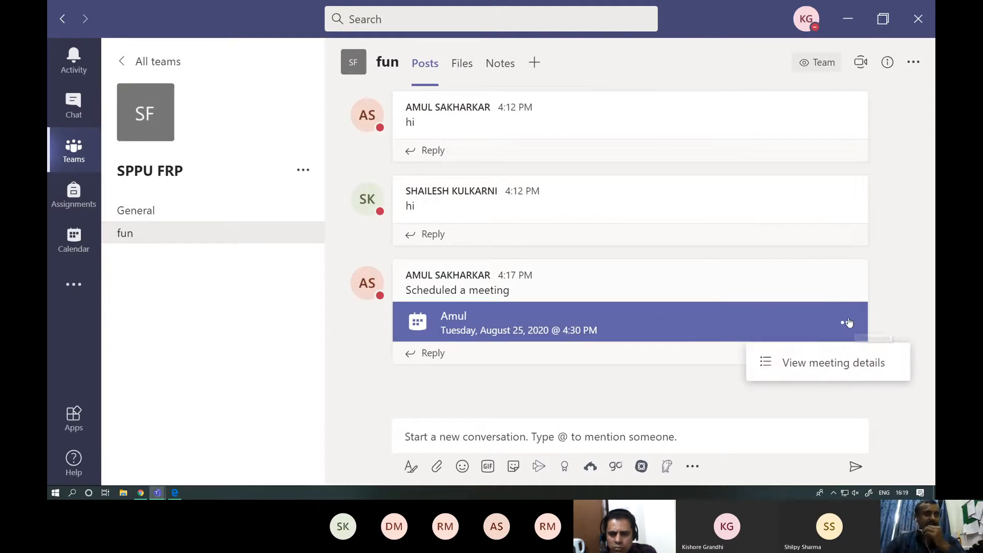
pyautogui.click(834, 364)
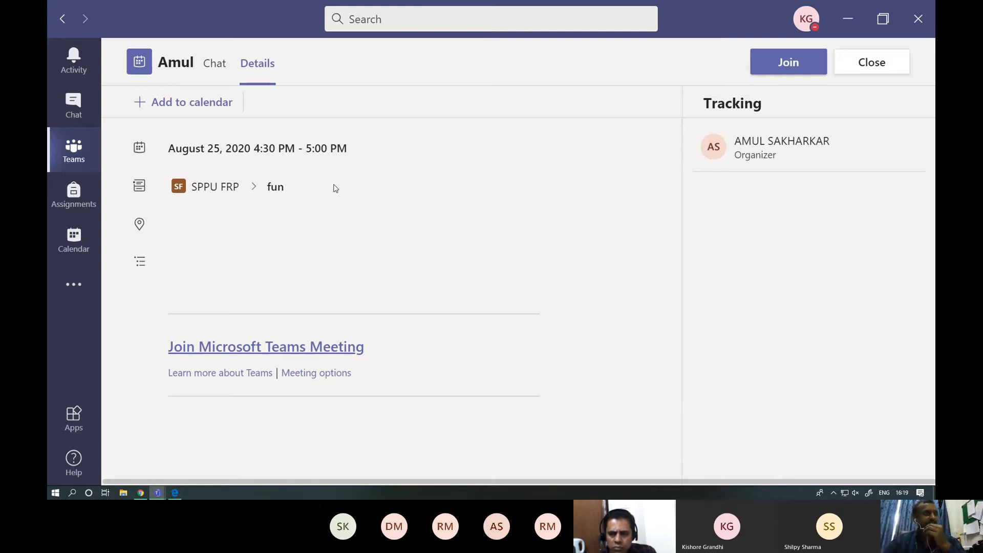
# - Schedule a new calendar meeting titled test in the fun channel of SPPU FRP and send the invite
pyautogui.click(84, 246)
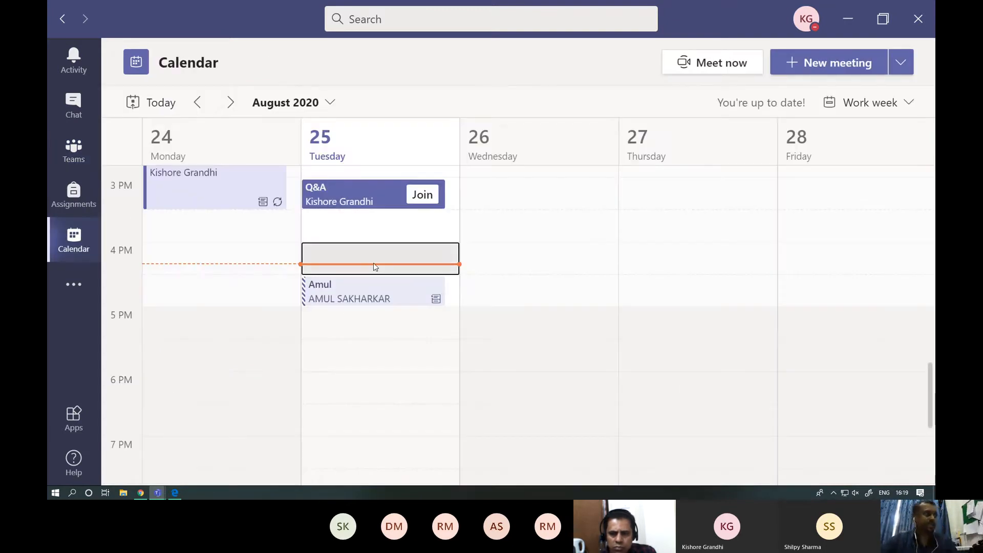
pyautogui.click(819, 76)
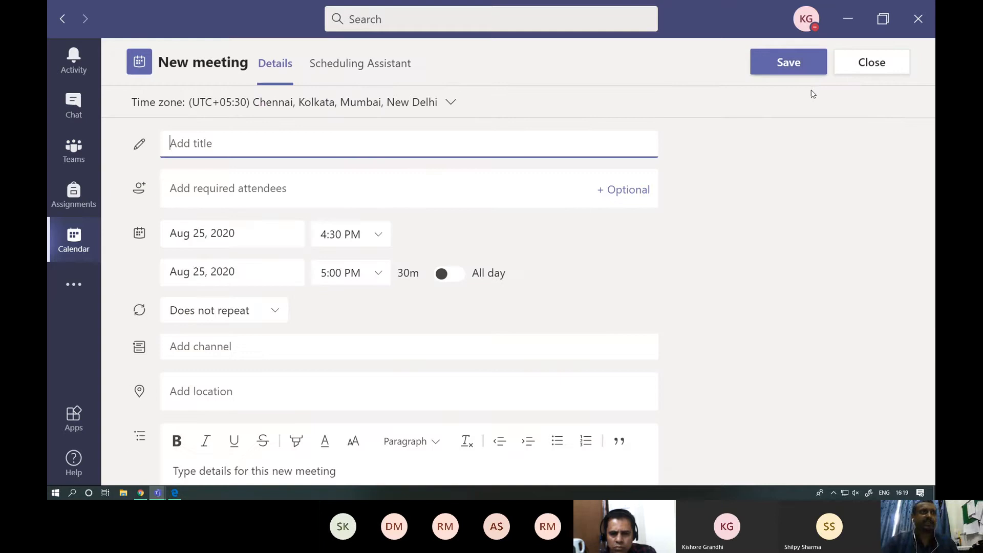
pyautogui.write('test')
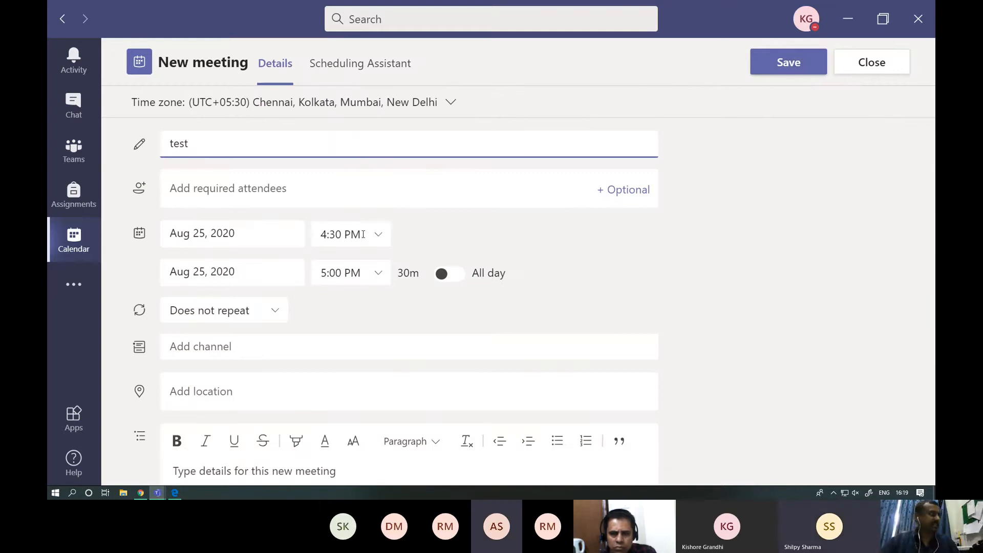
pyautogui.click(203, 351)
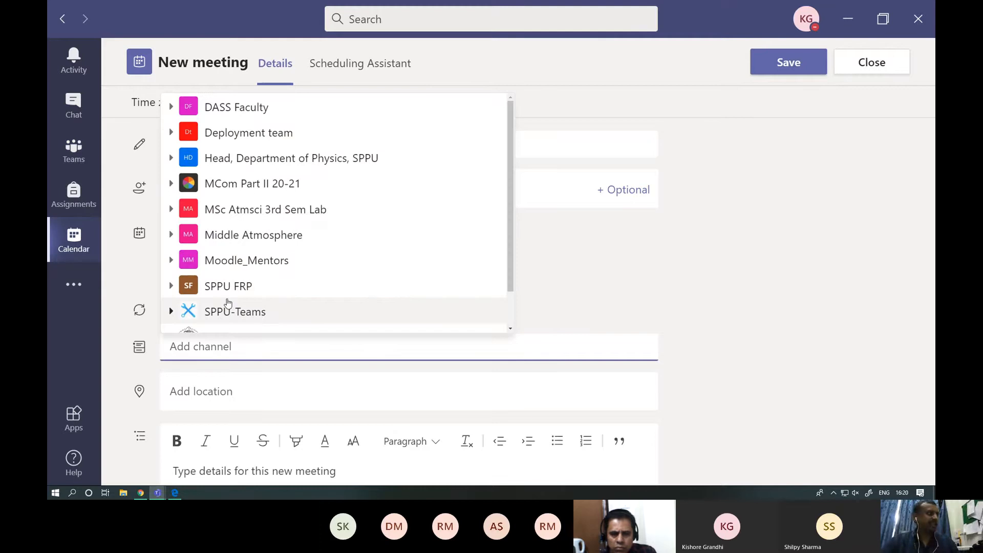
pyautogui.click(172, 287)
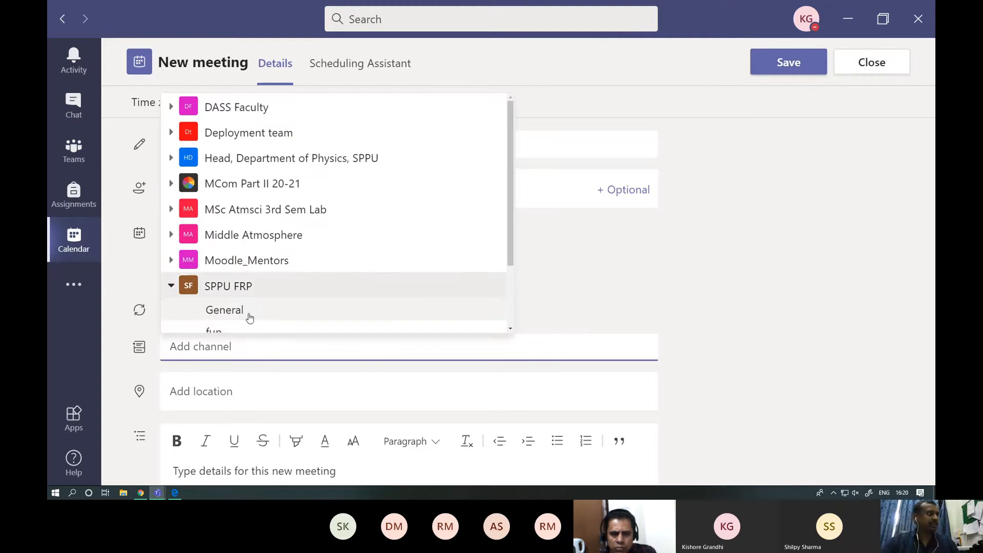
pyautogui.scroll(-1, 259, 318)
pyautogui.click(222, 288)
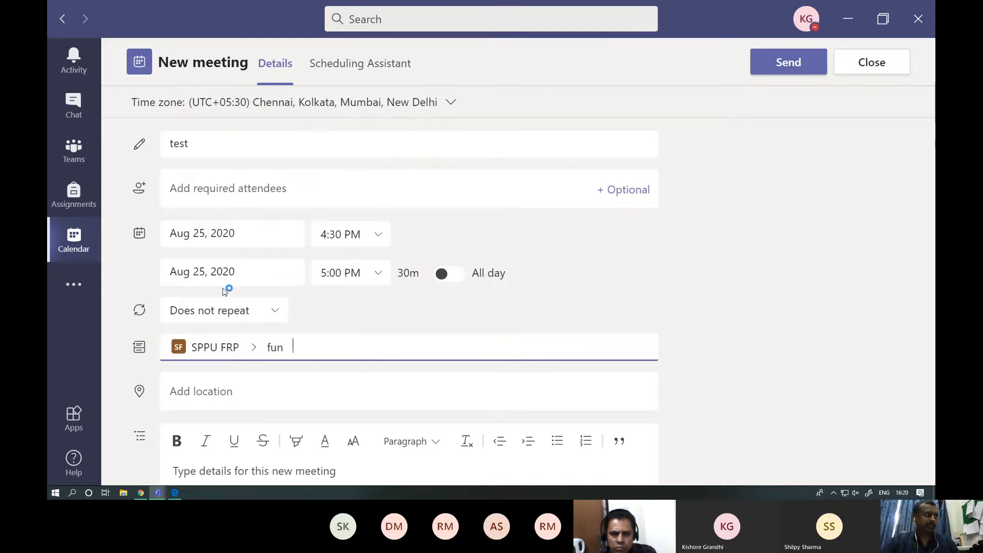
pyautogui.scroll(-1, 647, 261)
pyautogui.click(777, 72)
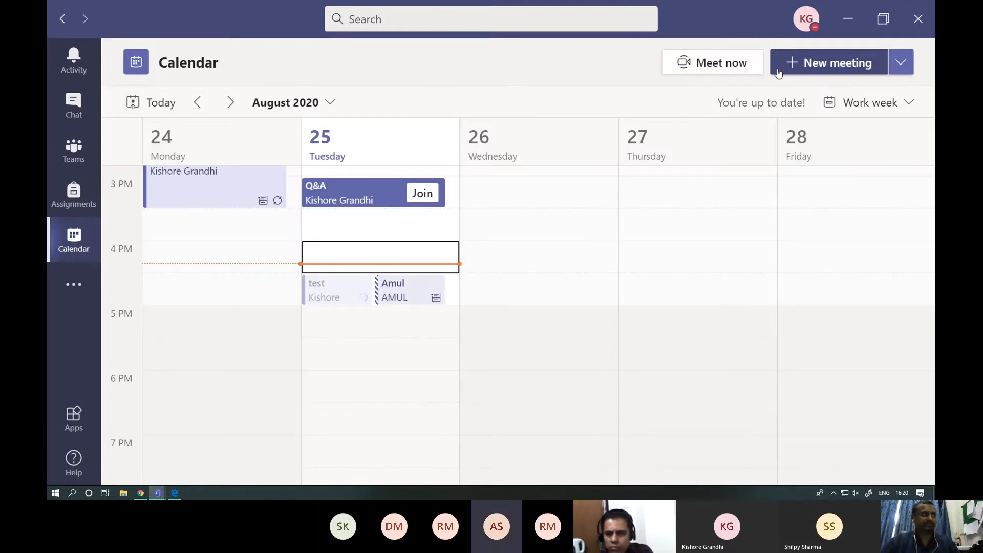
# - View the details of the meeting that another member scheduled in the fun channel of SPPU FRP
pyautogui.click(89, 159)
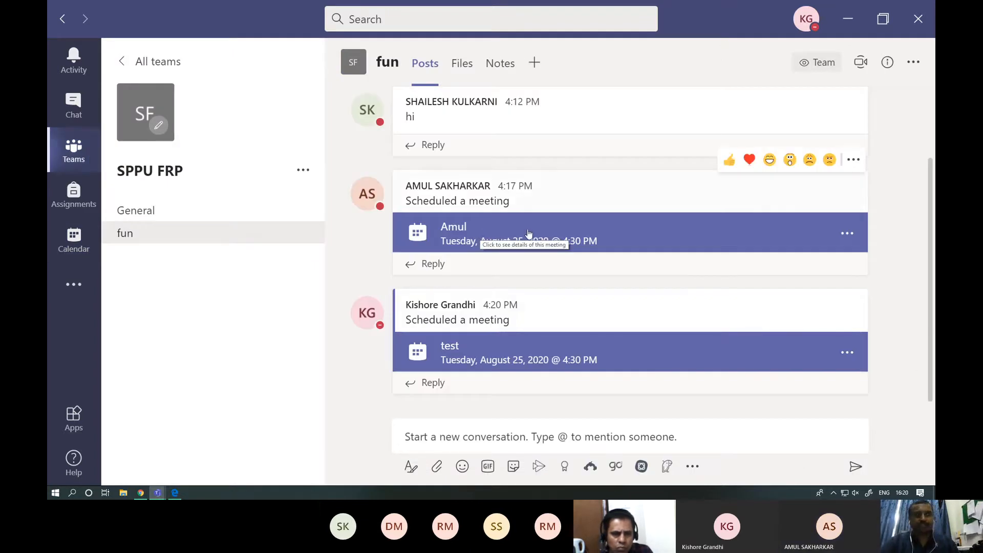
pyautogui.click(847, 233)
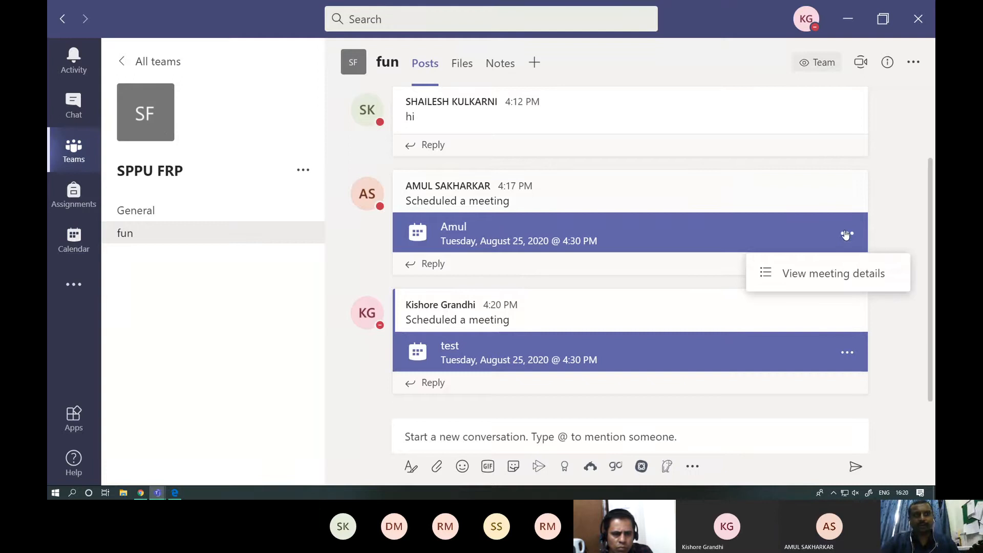
pyautogui.click(847, 275)
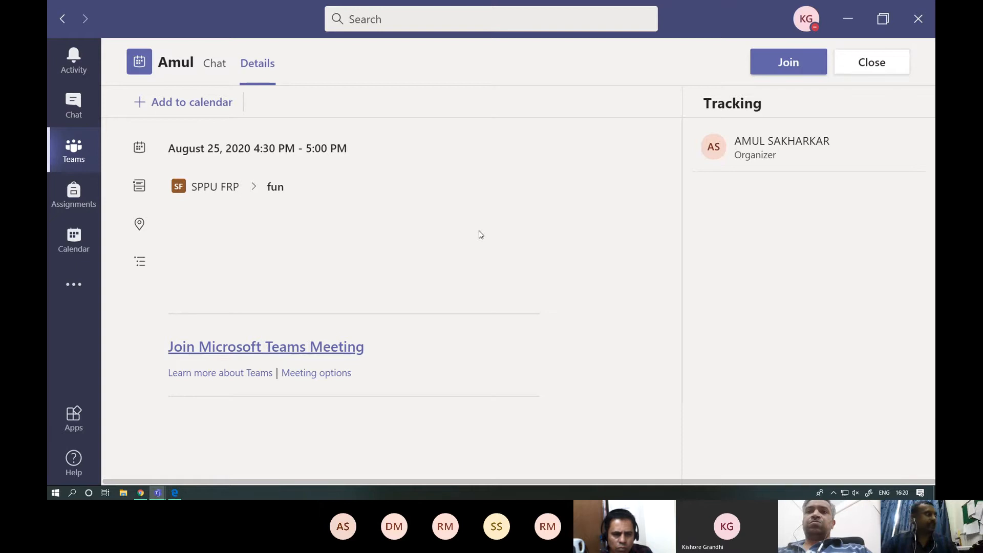
# - Review the full details of the test meeting posted in the fun channel and check its entry in the calendar
pyautogui.click(86, 158)
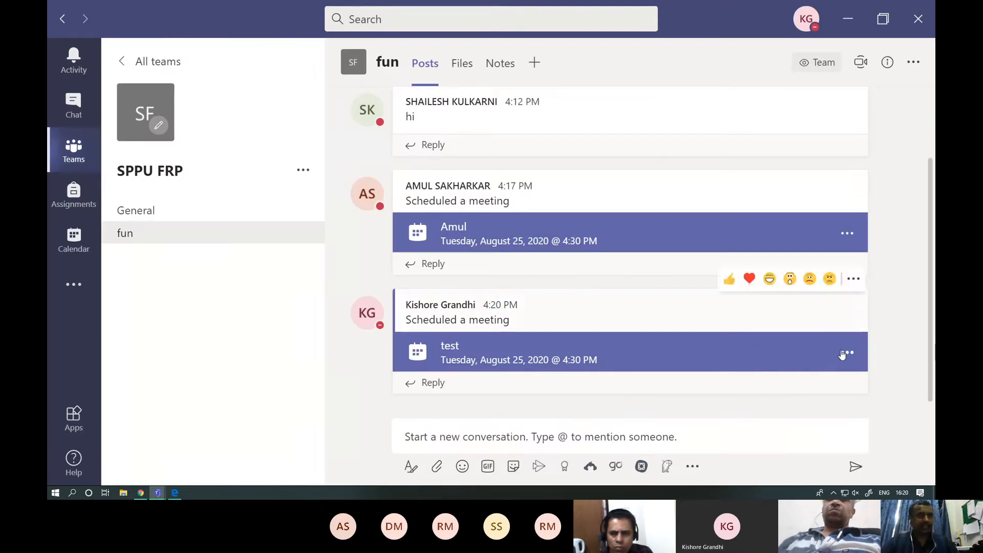
pyautogui.click(846, 352)
pyautogui.click(828, 394)
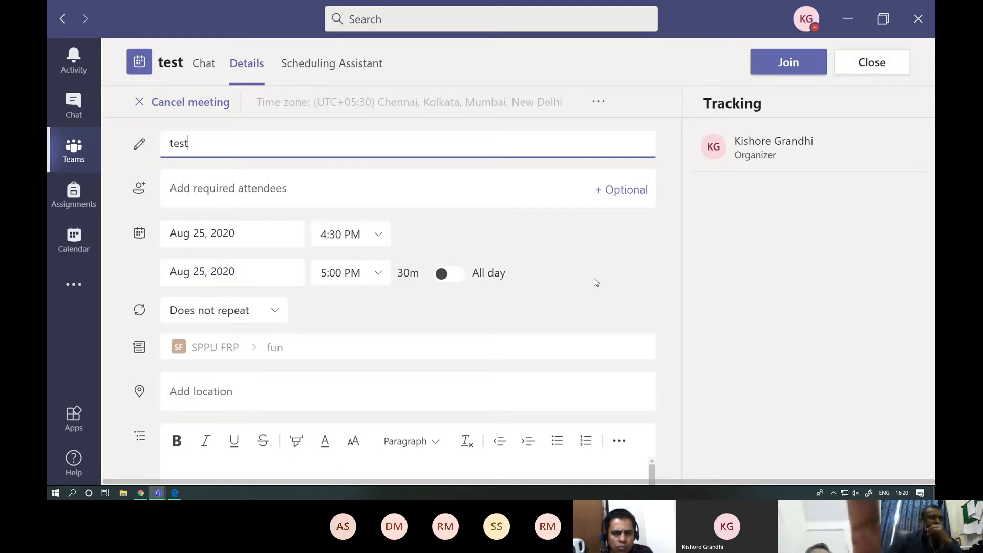
pyautogui.scroll(-2, 595, 279)
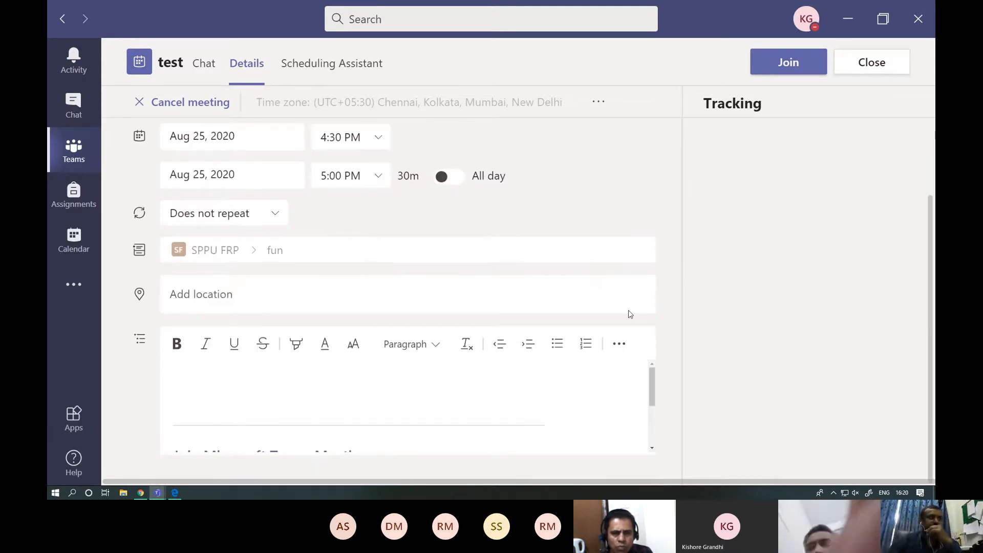
pyautogui.scroll(2, 658, 329)
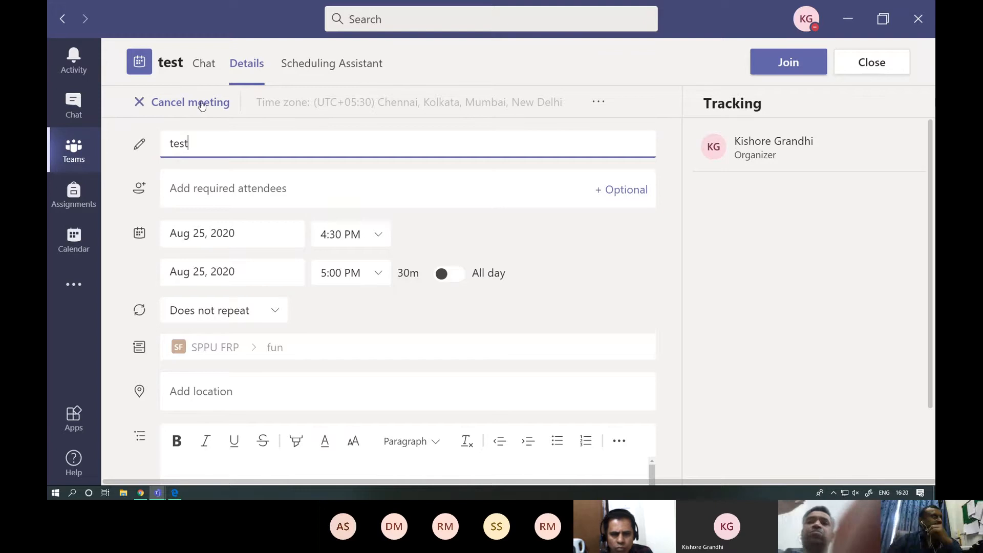
pyautogui.click(73, 240)
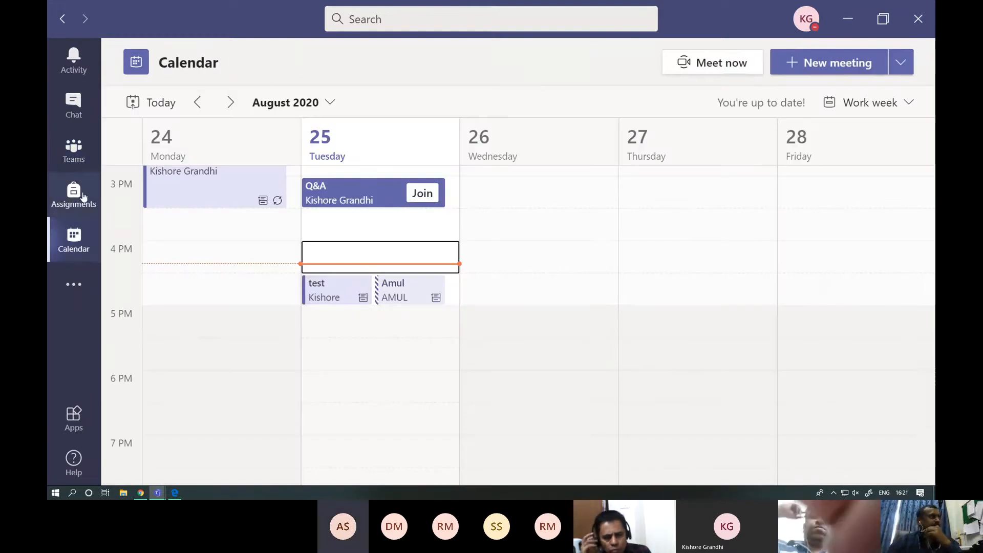
# - Reply to the test meeting post in the fun channel, mentioning the SPPU FRP team with the text "hello wwemein", and send it
pyautogui.click(73, 150)
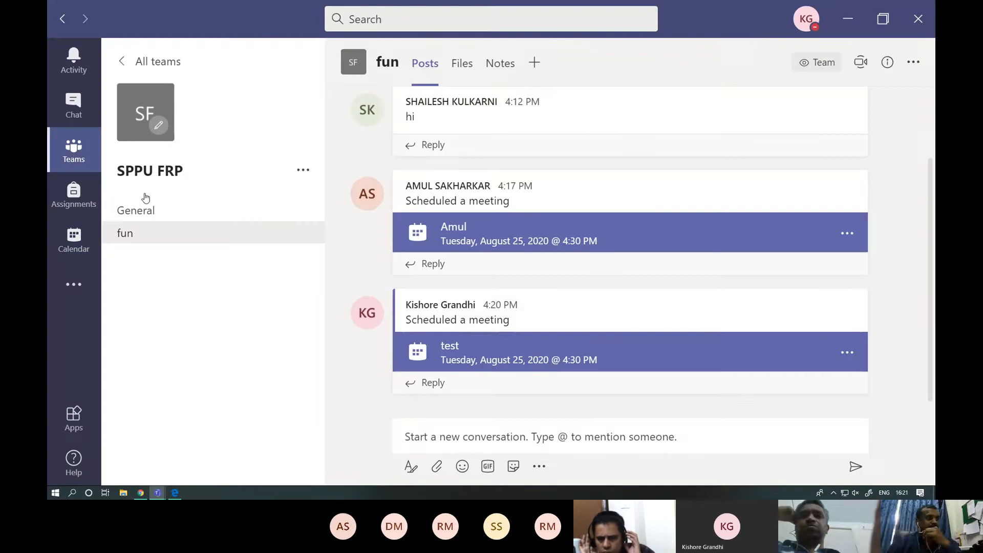
pyautogui.moveTo(829, 301)
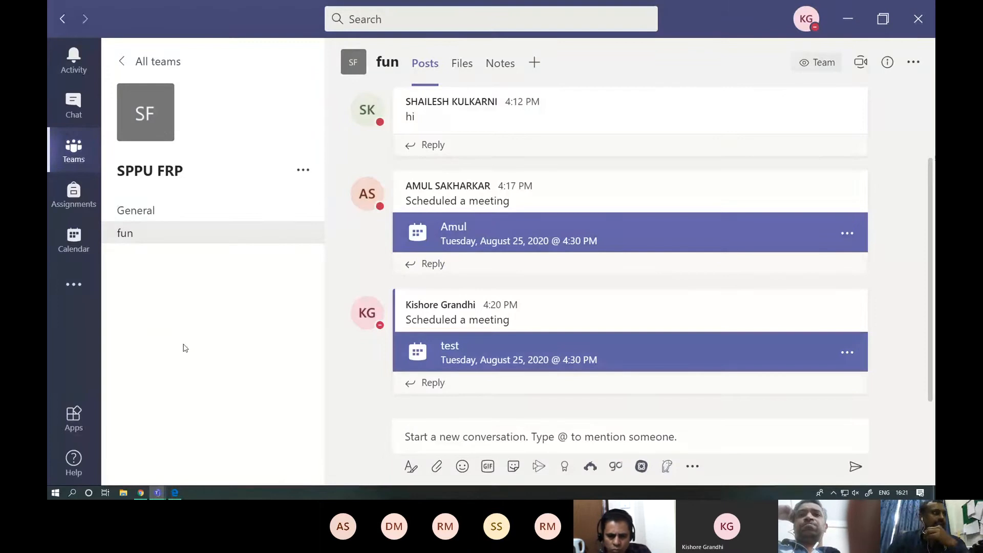
pyautogui.click(433, 384)
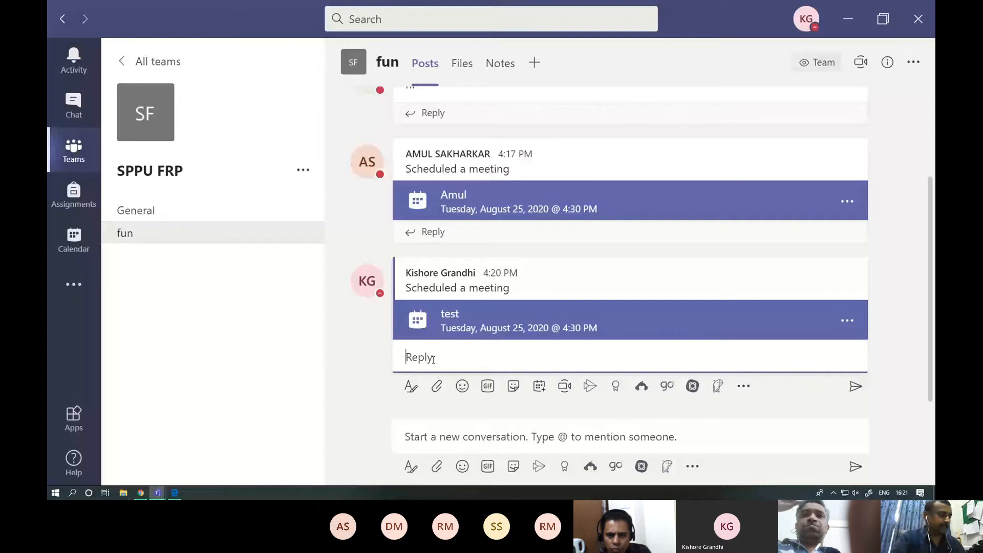
pyautogui.write('@@')
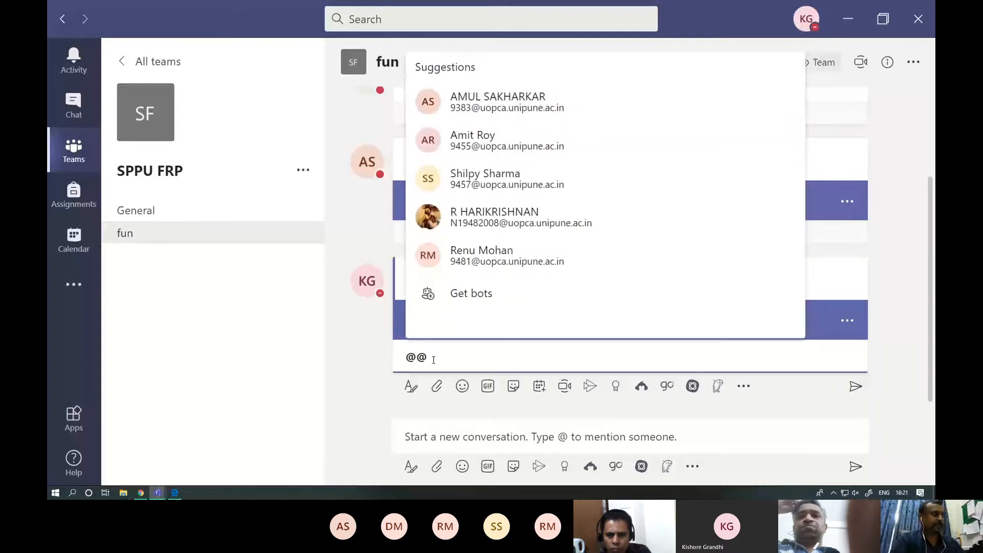
pyautogui.press('BackSpace')
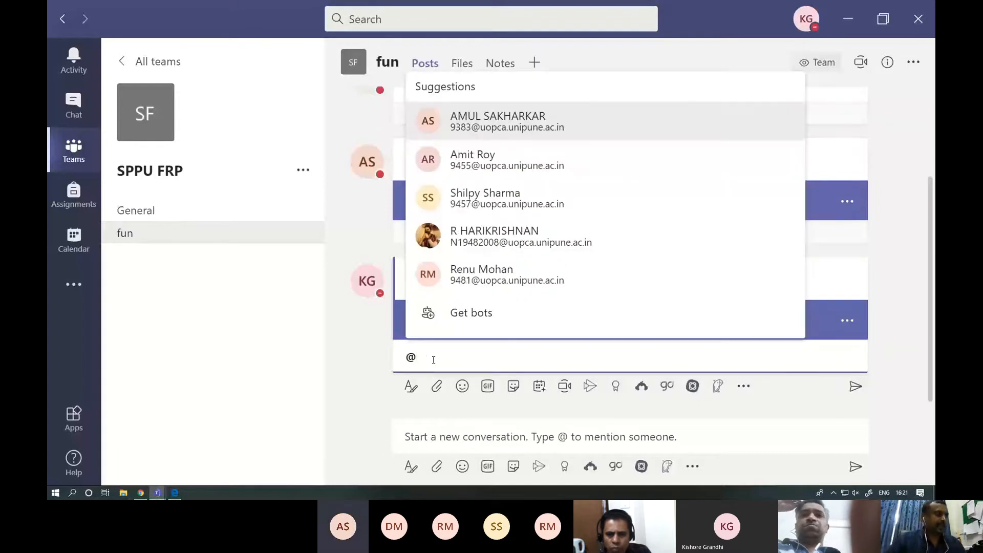
pyautogui.write('ss')
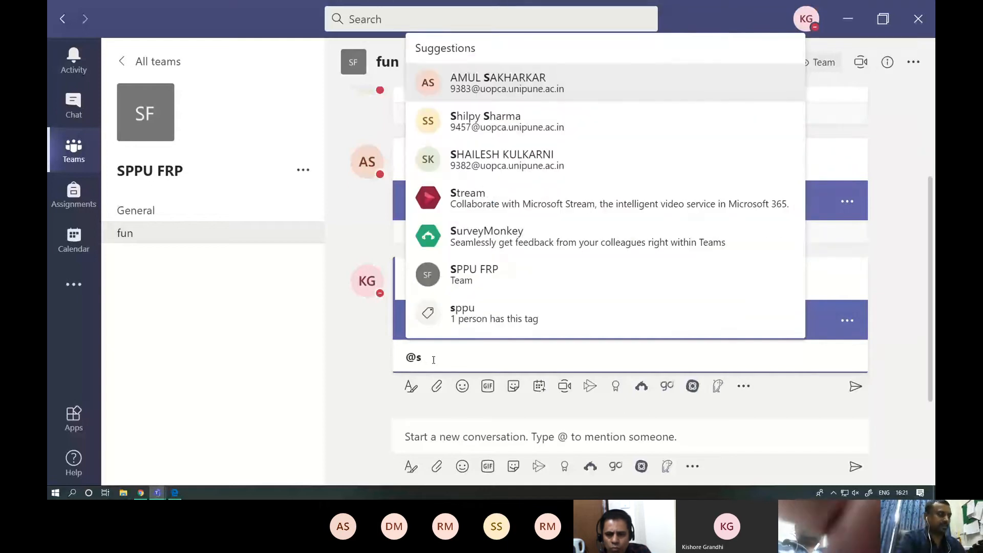
pyautogui.click(485, 274)
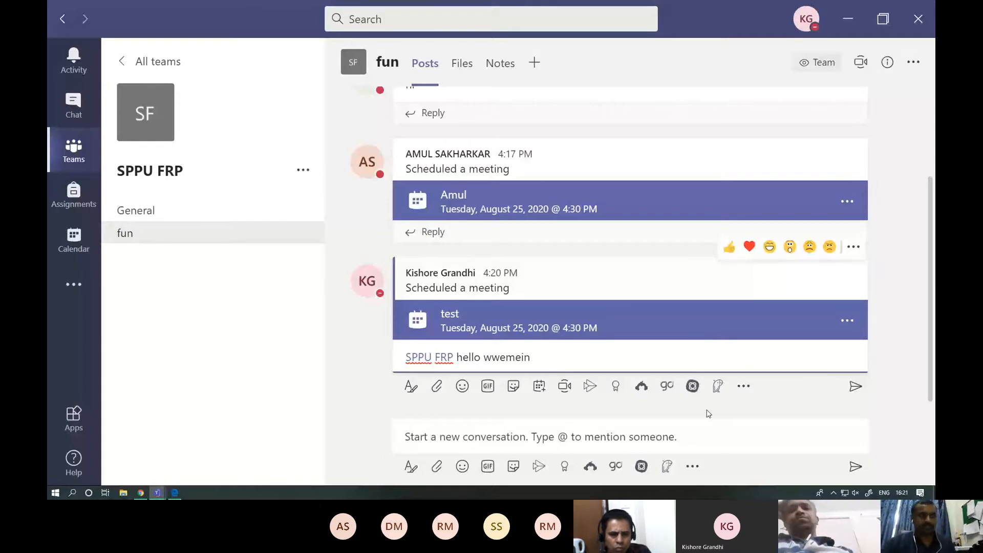
pyautogui.click(855, 386)
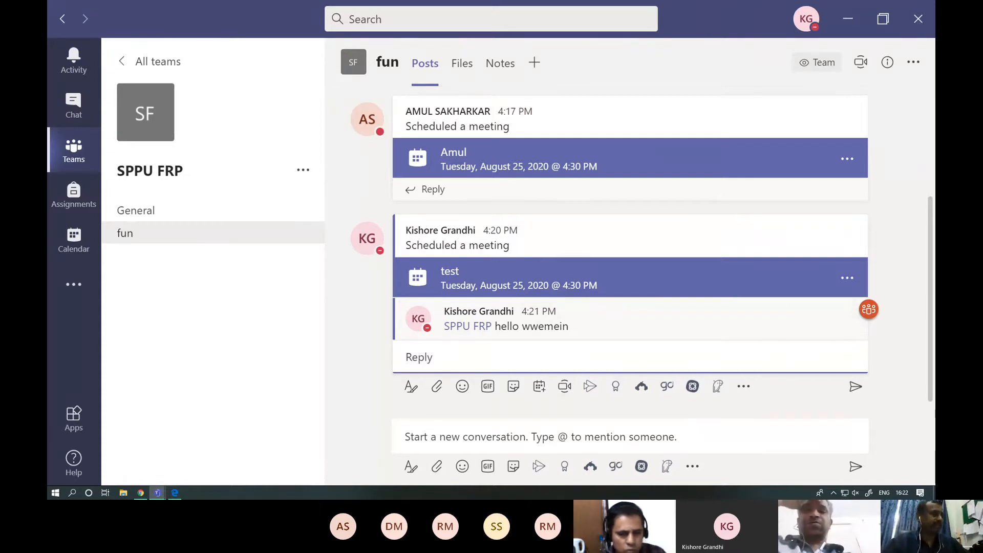
# - Return to the Q&A meeting window and stop sharing the screen
pyautogui.moveTo(158, 495)
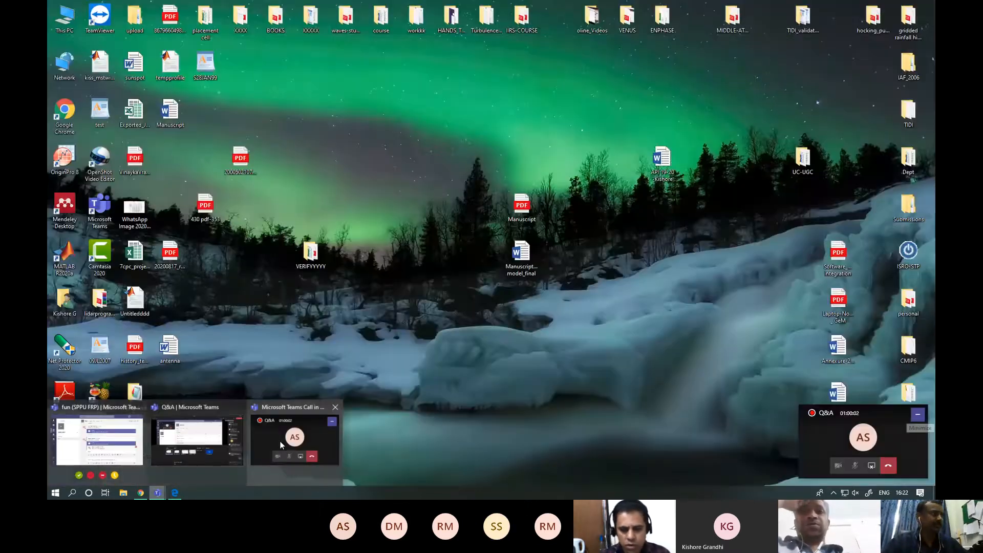
pyautogui.click(280, 441)
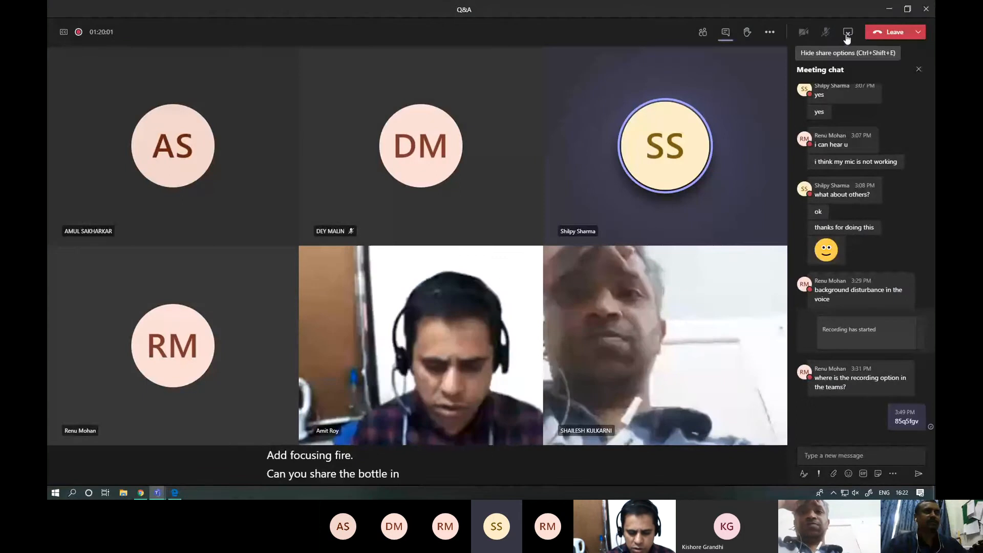
pyautogui.click(847, 36)
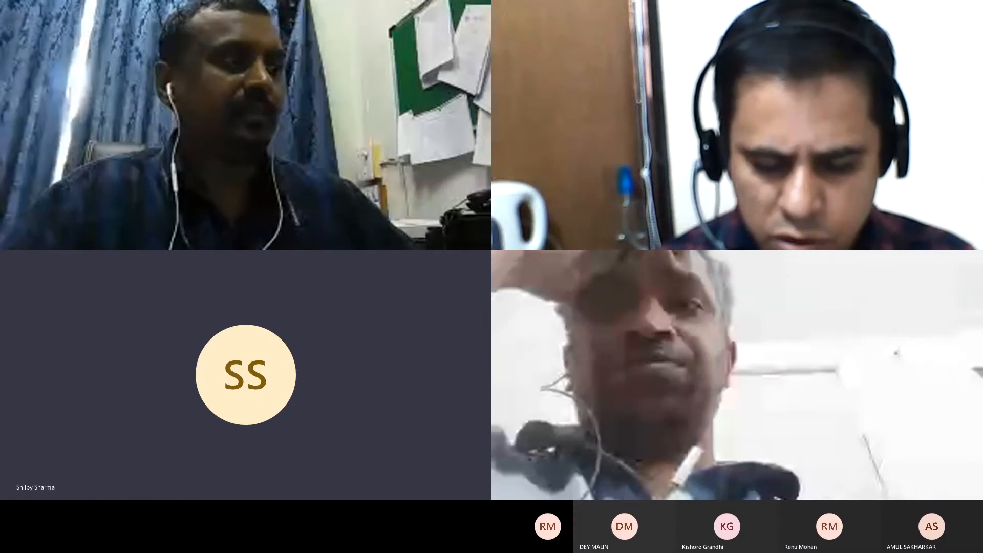
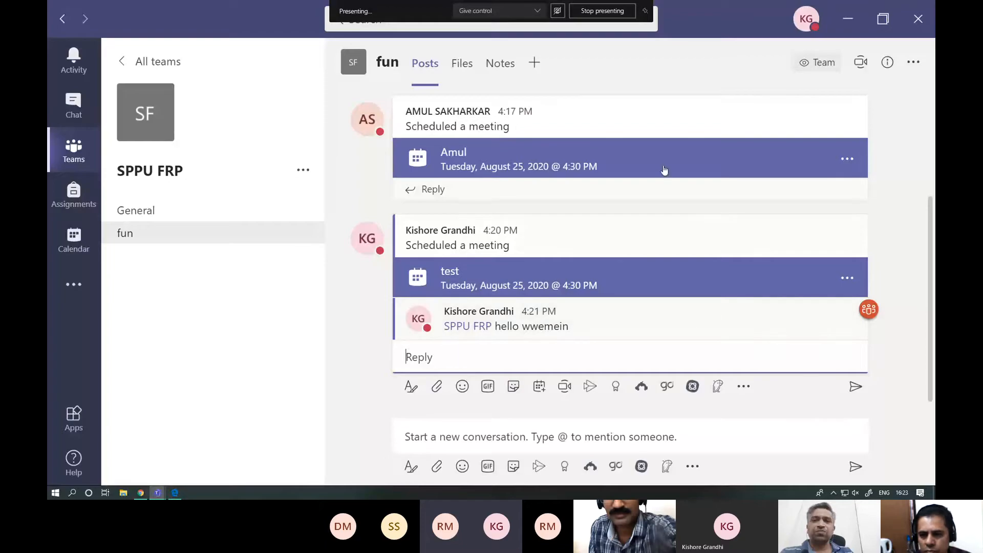
# - Bring up the Q&A meeting window and hide its share options
pyautogui.click(157, 496)
pyautogui.click(301, 442)
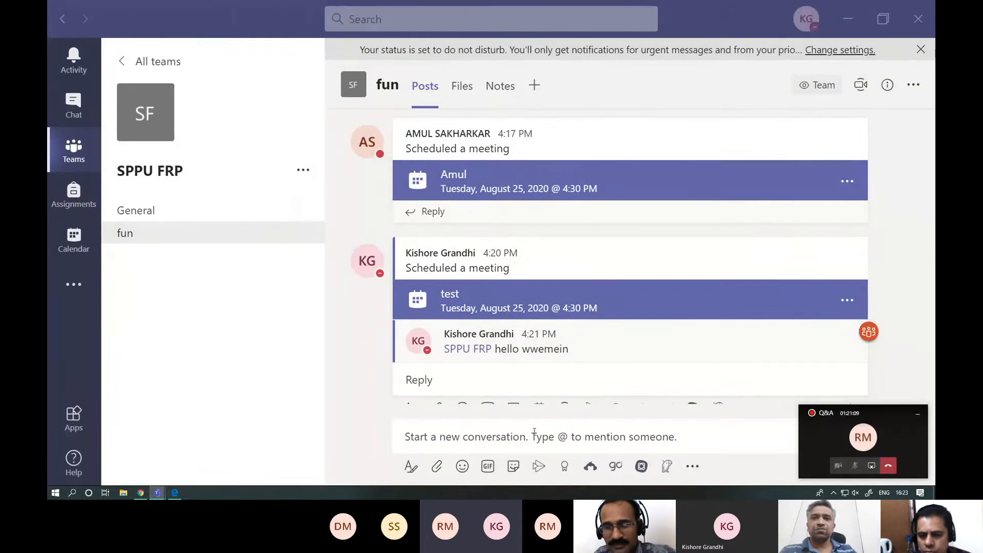
pyautogui.click(865, 439)
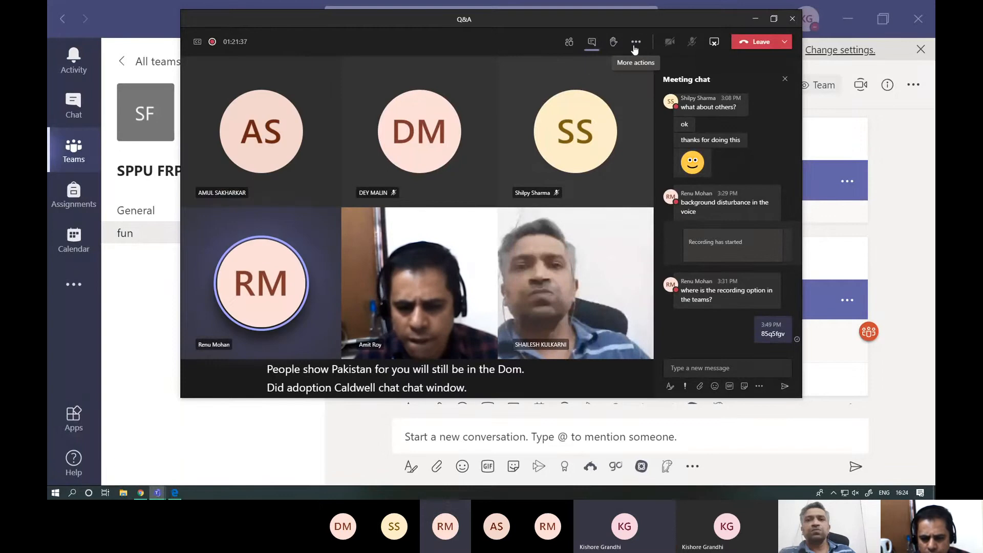
pyautogui.click(713, 45)
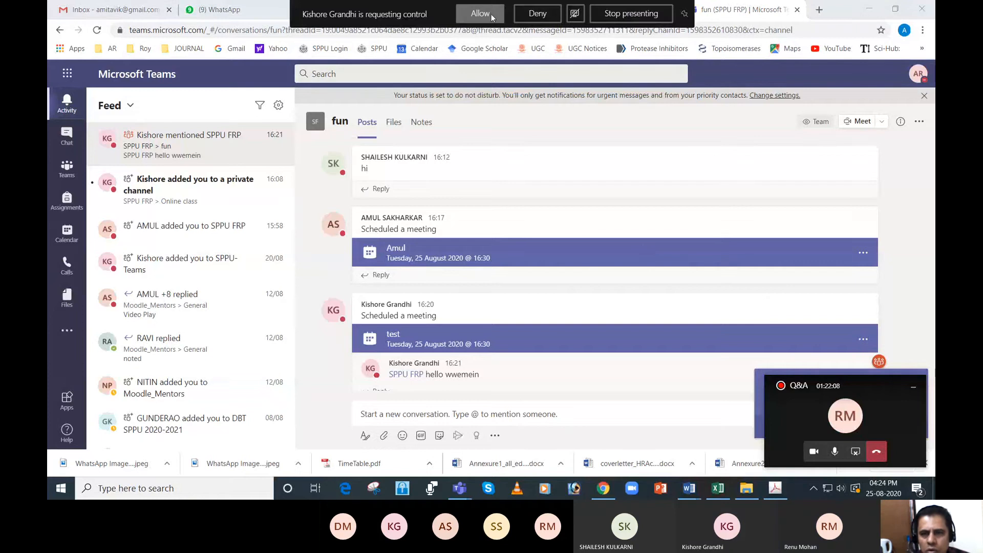
# - Allow the participant's request to control the shared screen and mute the microphone in the call
pyautogui.click(480, 14)
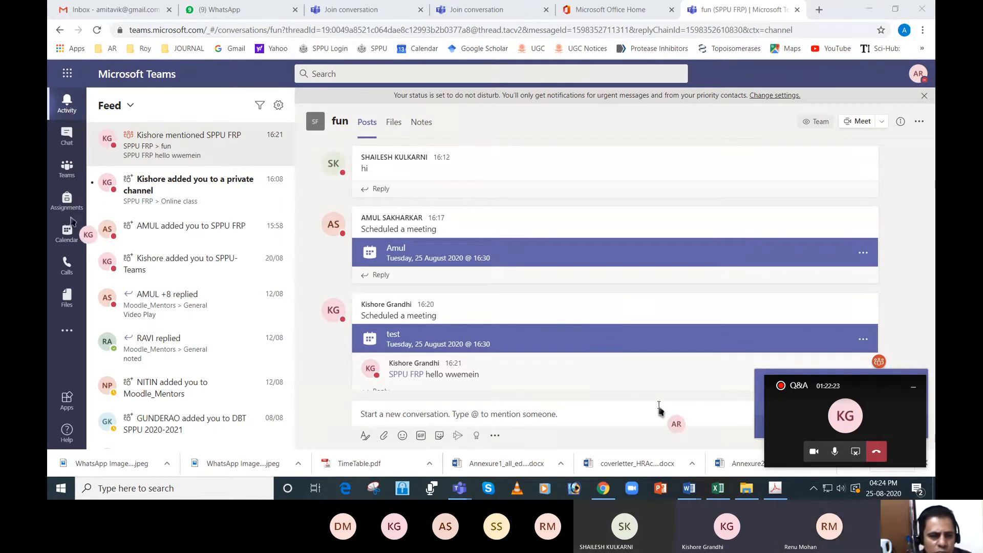
pyautogui.click(73, 178)
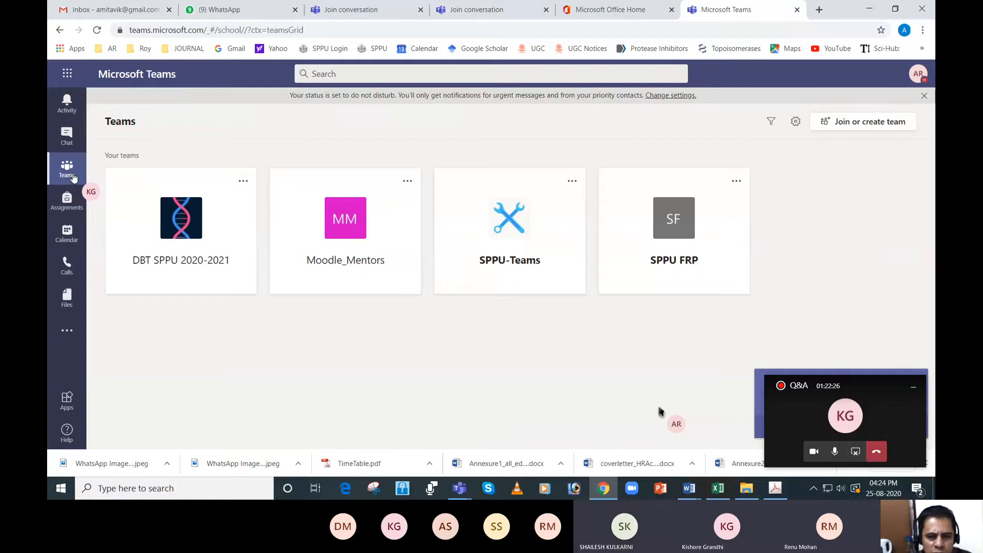
pyautogui.click(834, 451)
# - View the General and fun channels of the SPPU FRP team and return to the list of all teams
pyautogui.click(687, 235)
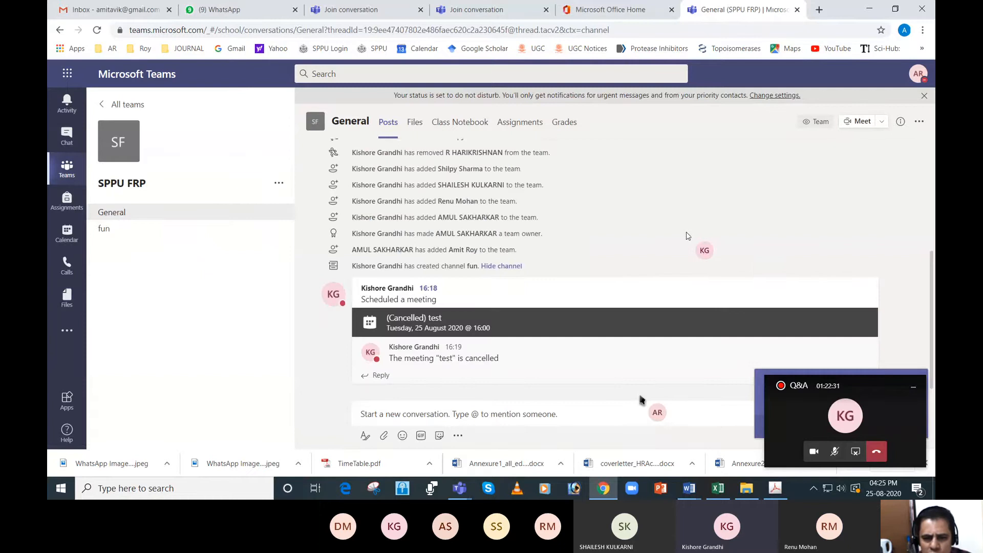
pyautogui.click(135, 232)
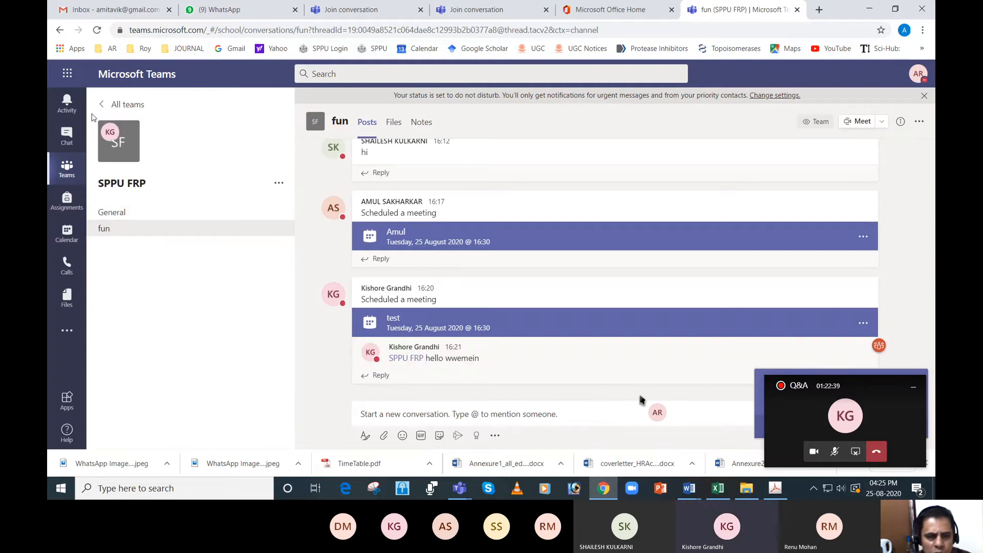
pyautogui.click(100, 105)
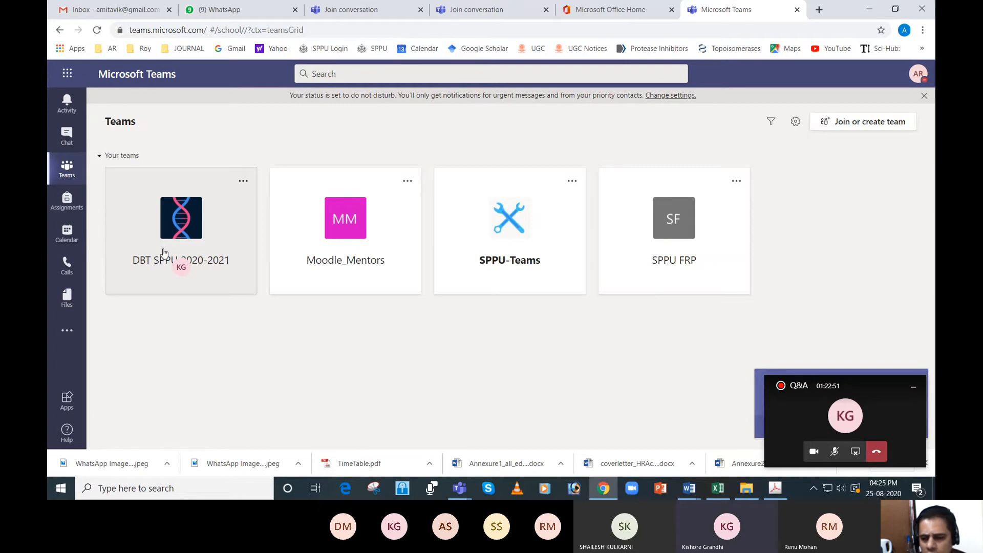
# - Create a new team of the Class type named "Trail"
pyautogui.click(860, 125)
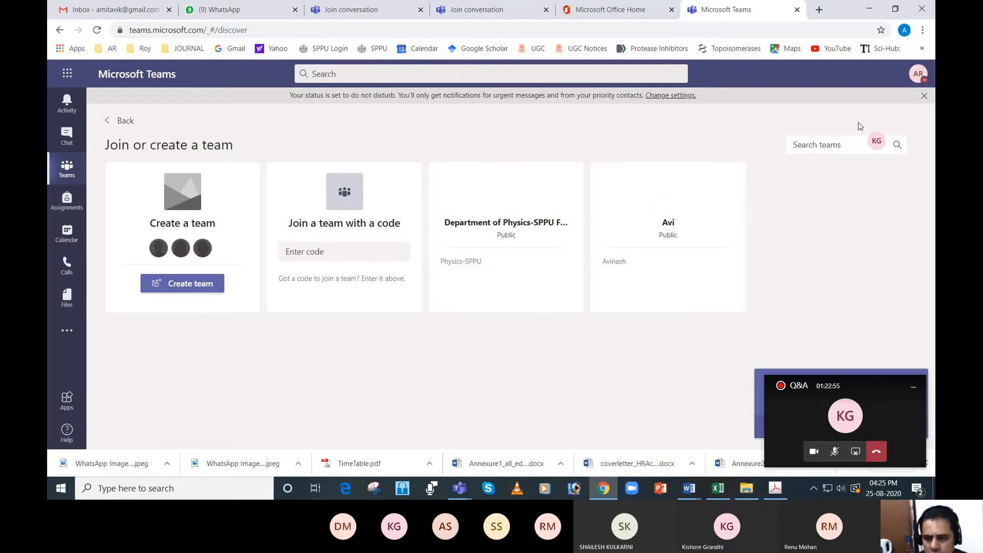
pyautogui.click(213, 289)
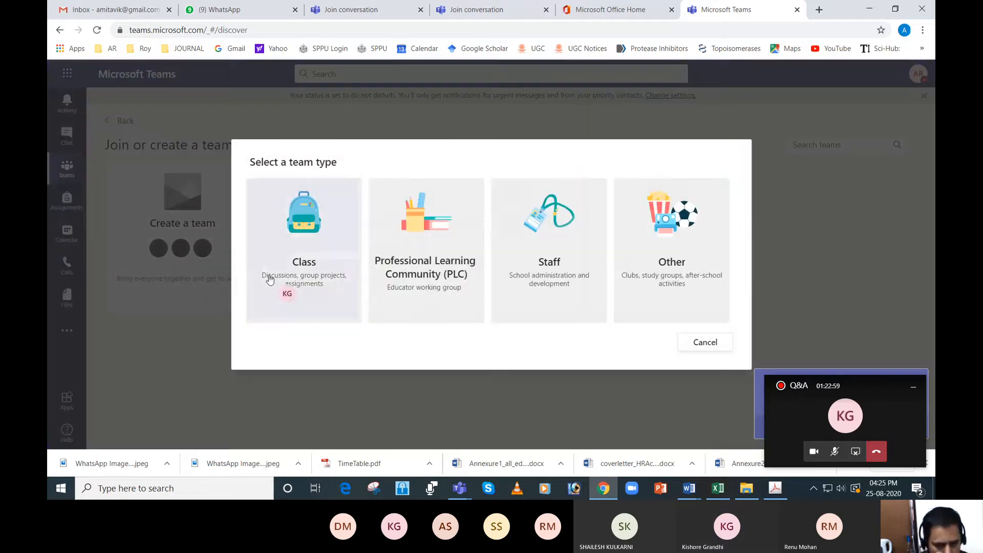
pyautogui.click(270, 280)
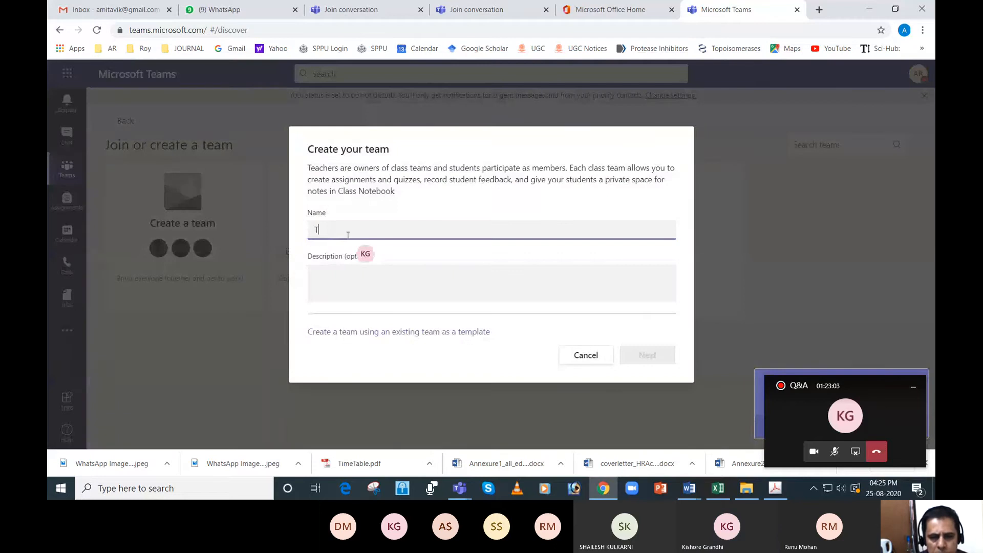
pyautogui.write('ail')
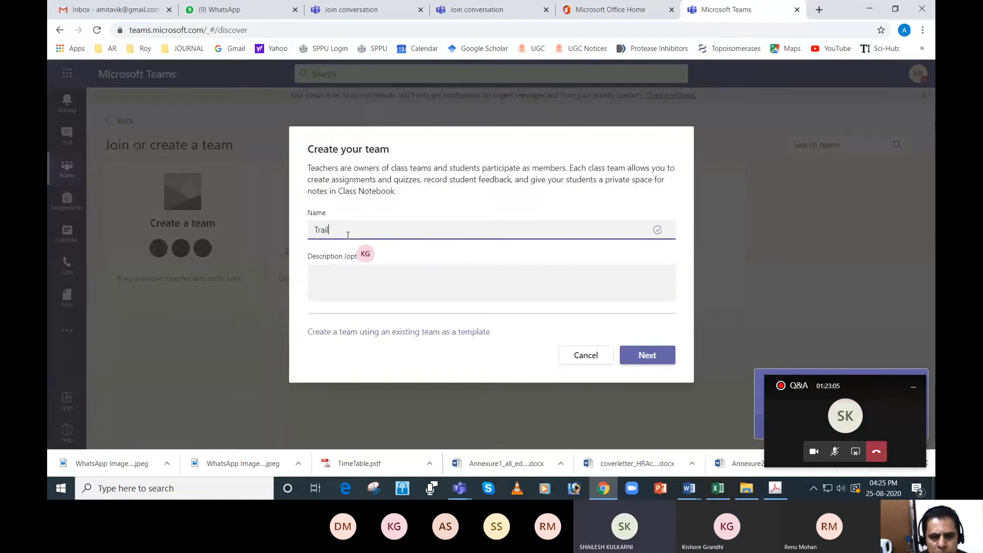
pyautogui.click(638, 358)
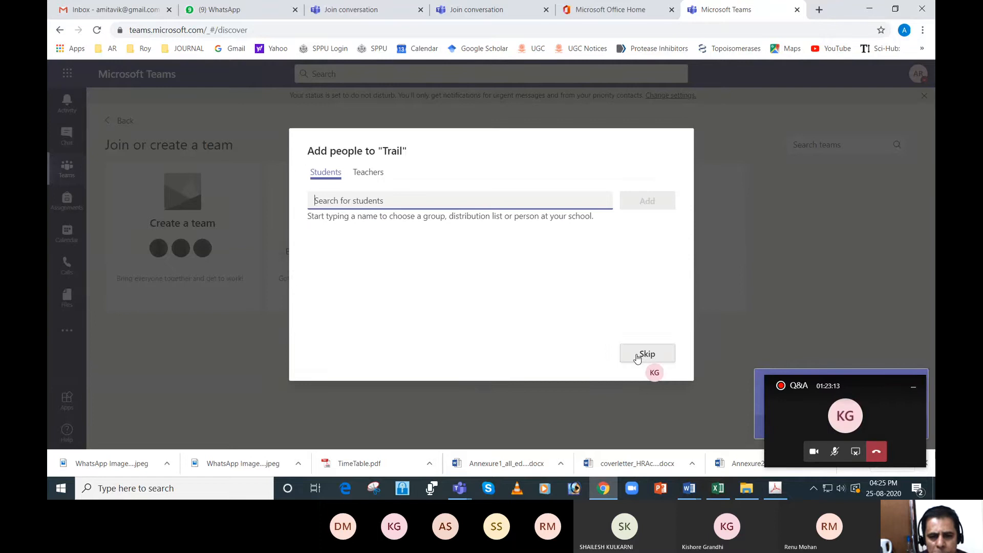
# - Add a teacher to the Trail team by searching for their staff number, skip adding students, and finish adding people
pyautogui.click(372, 175)
pyautogui.click(377, 199)
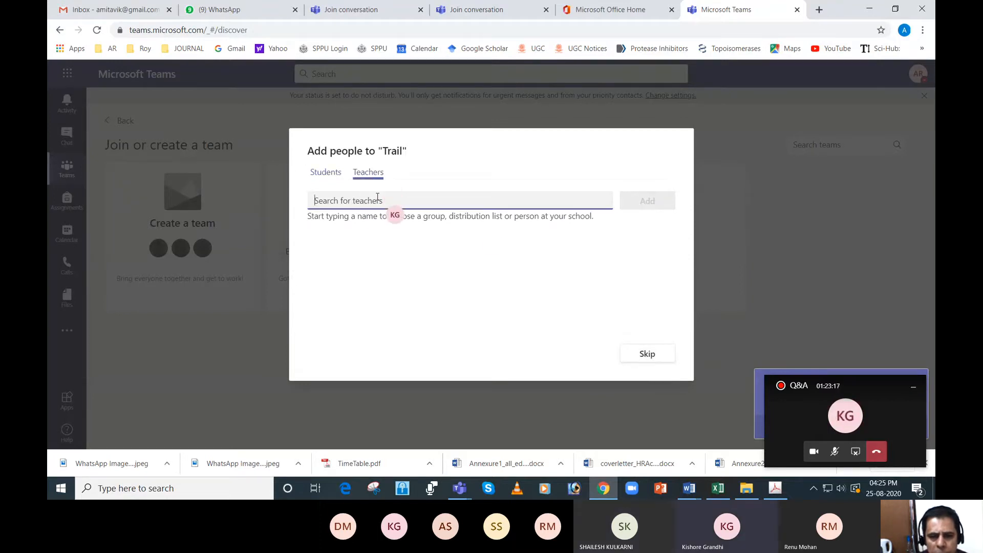
pyautogui.write('945')
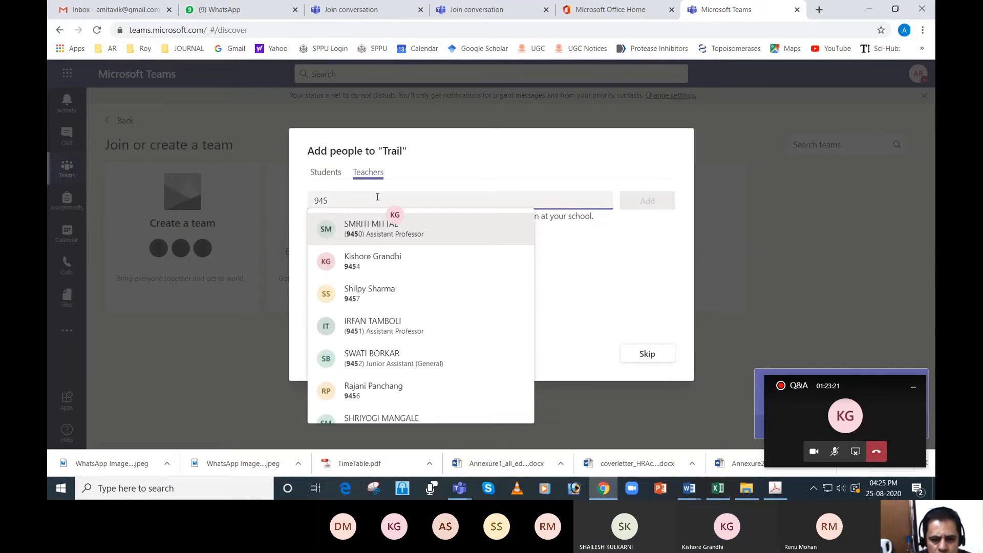
pyautogui.write('4')
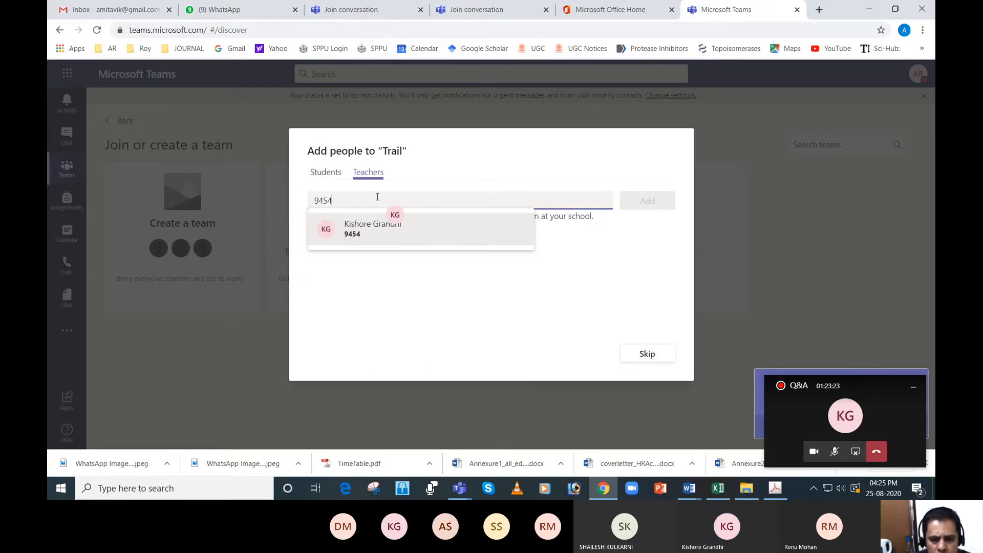
pyautogui.click(375, 232)
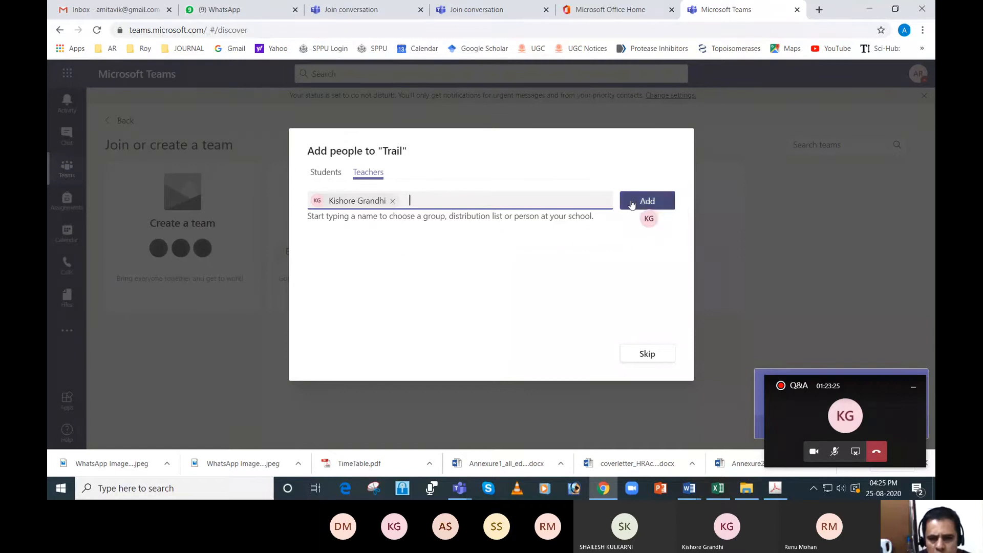
pyautogui.click(649, 199)
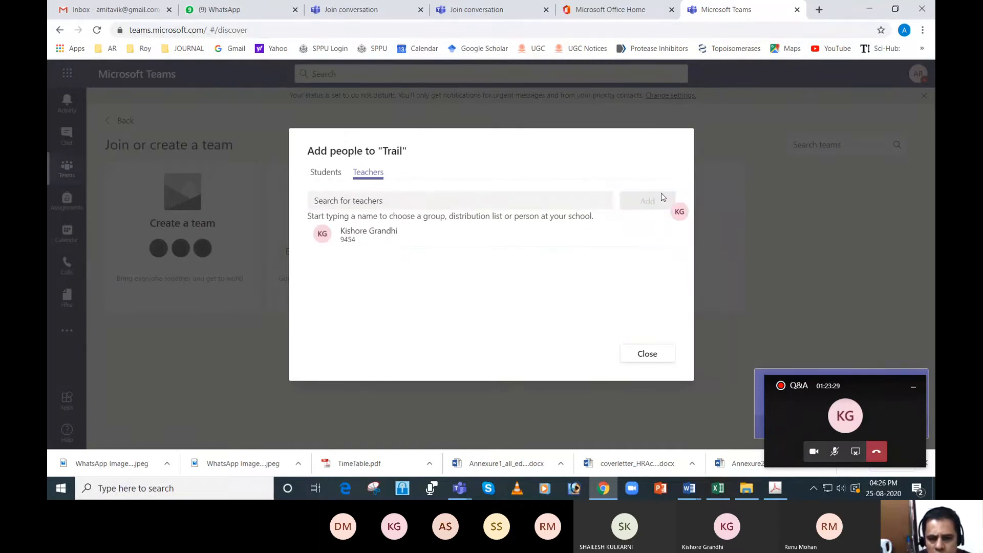
pyautogui.click(647, 354)
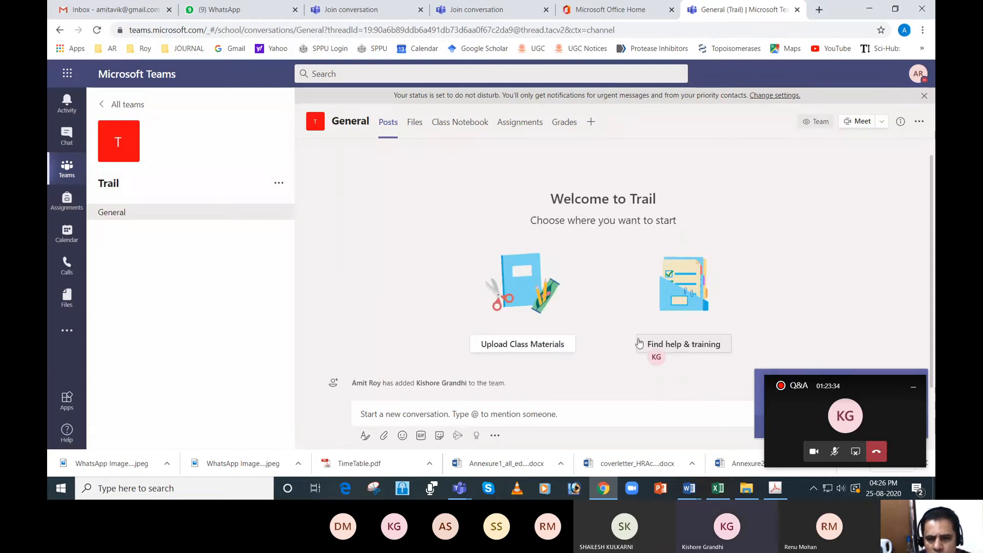
# - Add a standard channel named "funfacts" to the Trail team
pyautogui.click(279, 184)
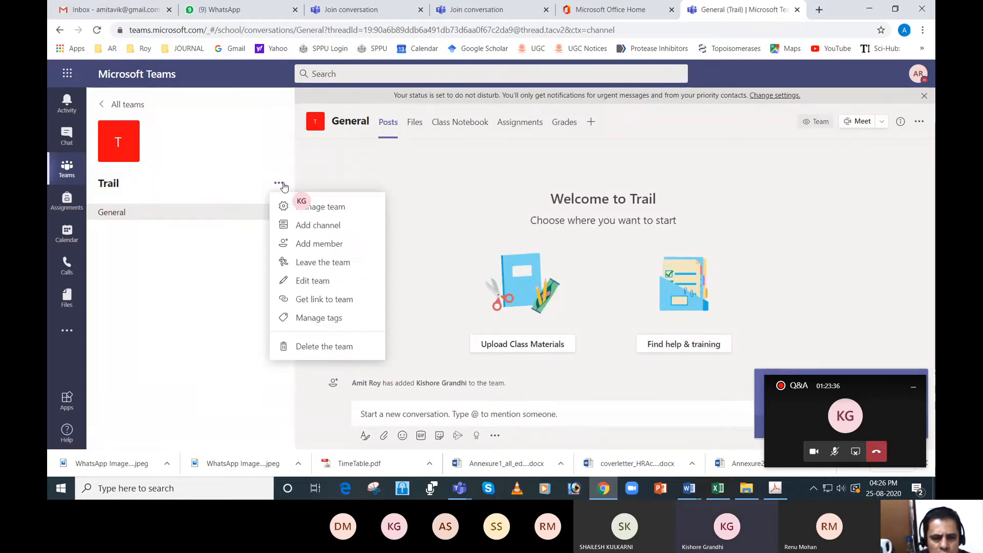
pyautogui.click(307, 226)
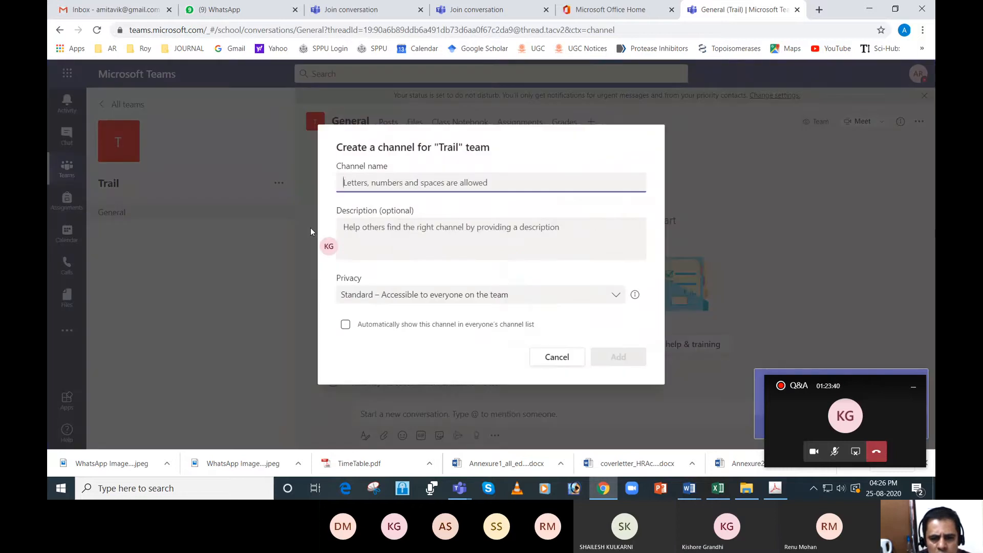
pyautogui.write('funfacts')
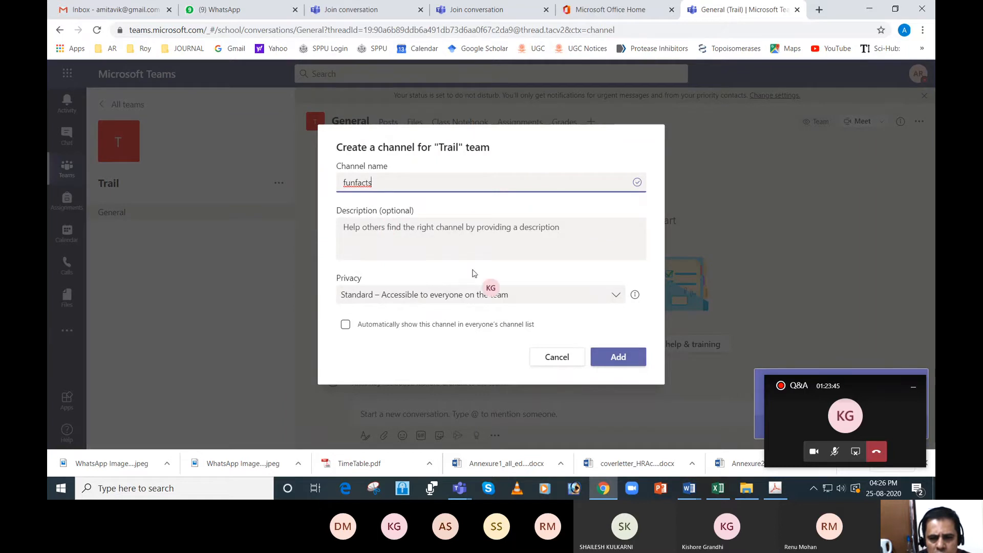
pyautogui.click(616, 357)
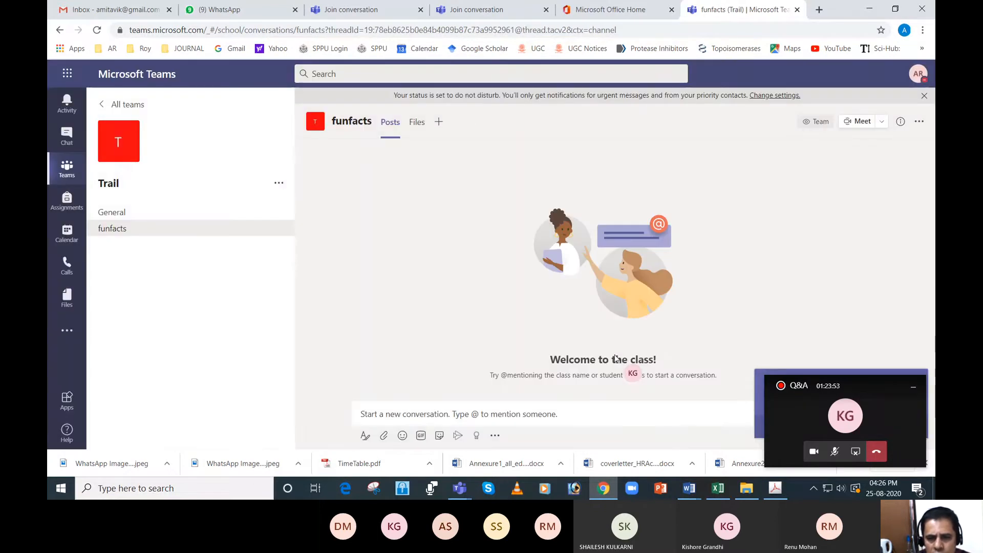
# - Start a new meeting in the calendar with the title "trying meeting"
pyautogui.click(72, 242)
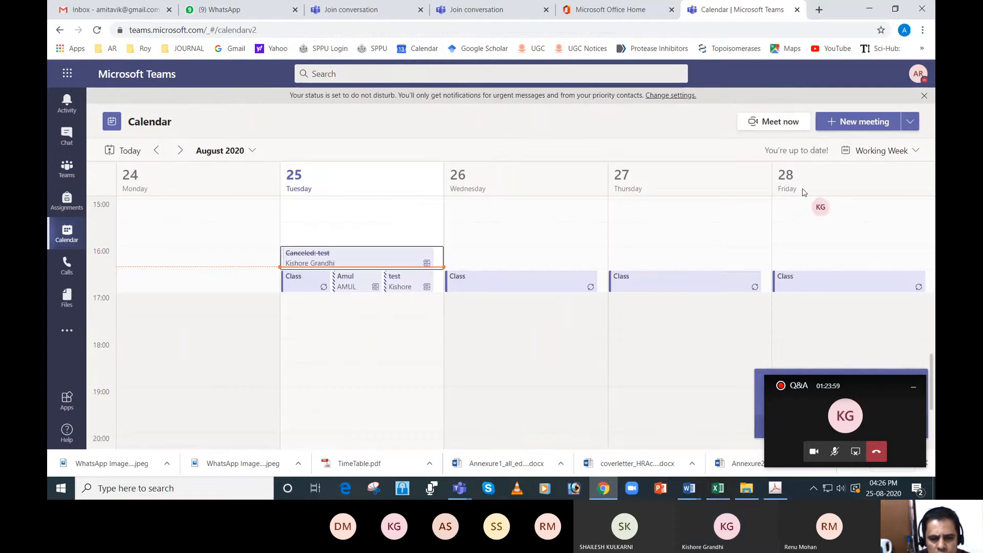
pyautogui.click(866, 124)
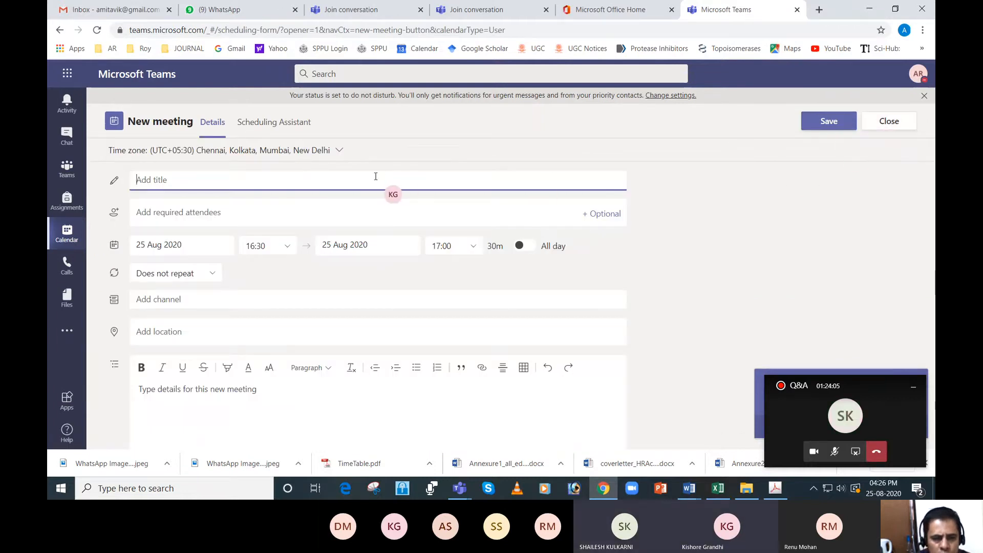
pyautogui.write('tr')
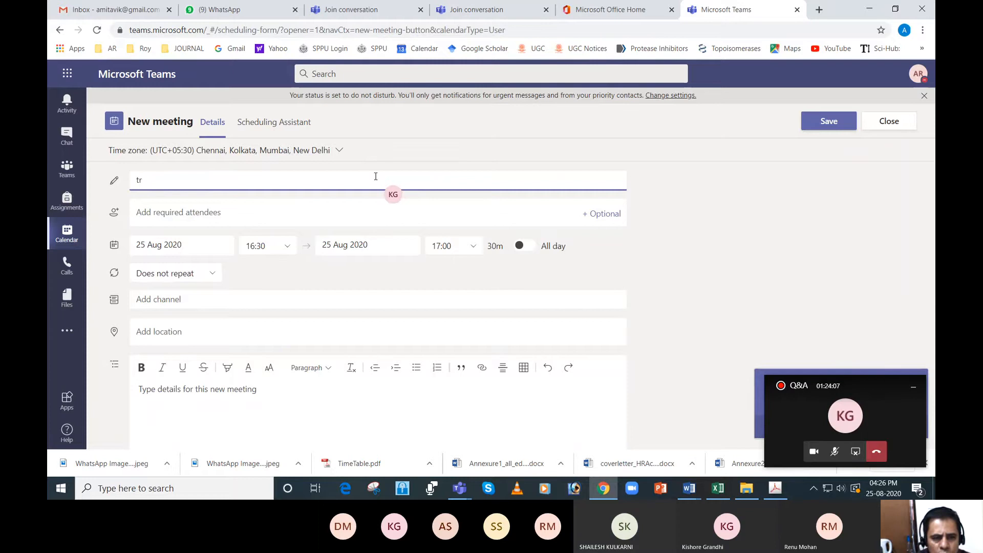
pyautogui.write('ying meeting')
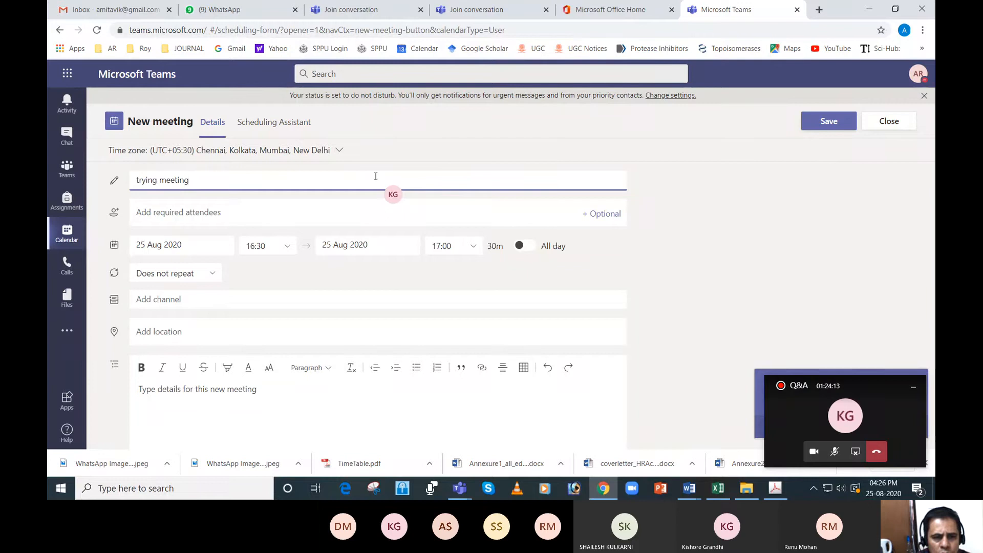
# - Assign the meeting to the funfacts channel of the Trail team and send the invitation
pyautogui.click(232, 300)
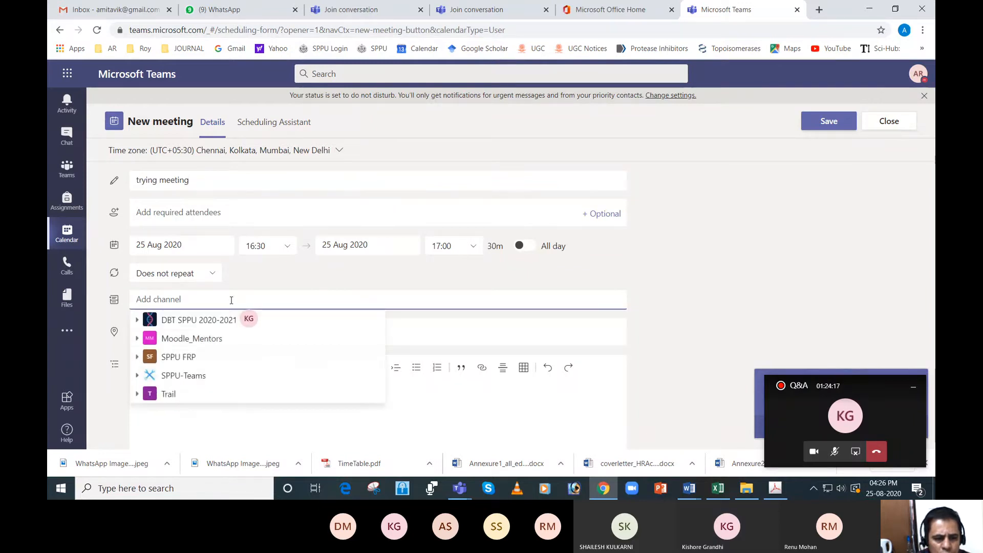
pyautogui.click(138, 395)
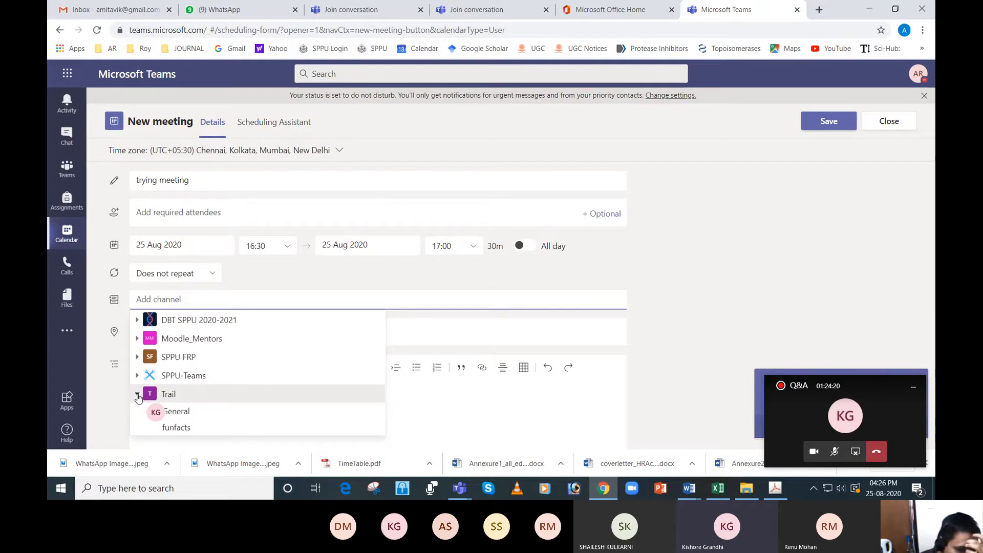
pyautogui.click(177, 428)
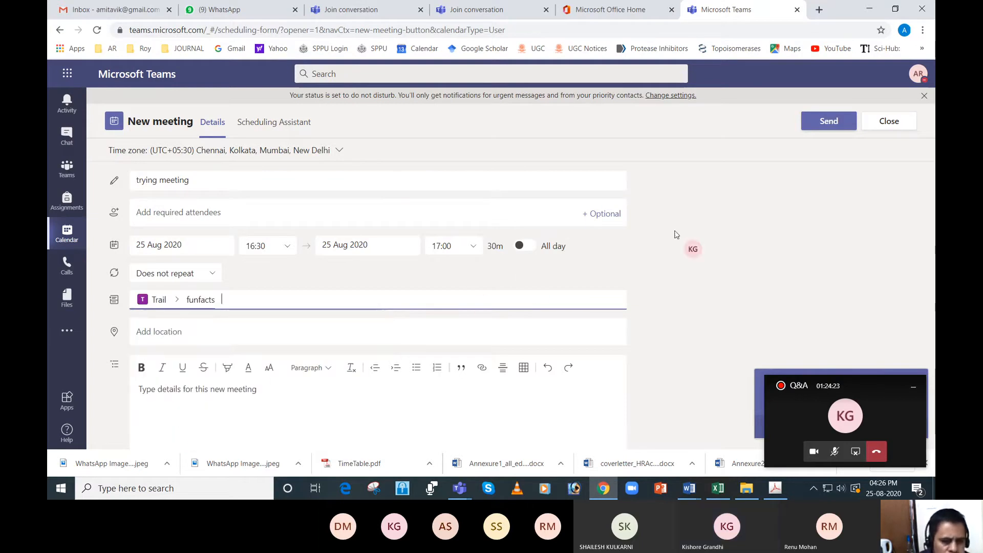
pyautogui.click(828, 127)
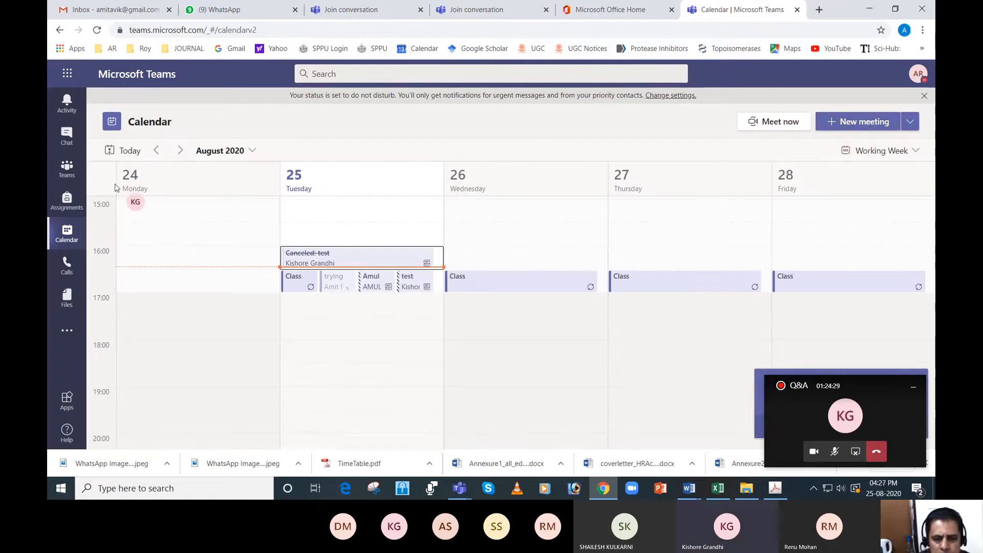
# - Open the Trail team from the list of all teams and view the meeting post in its funfacts channel
pyautogui.click(67, 167)
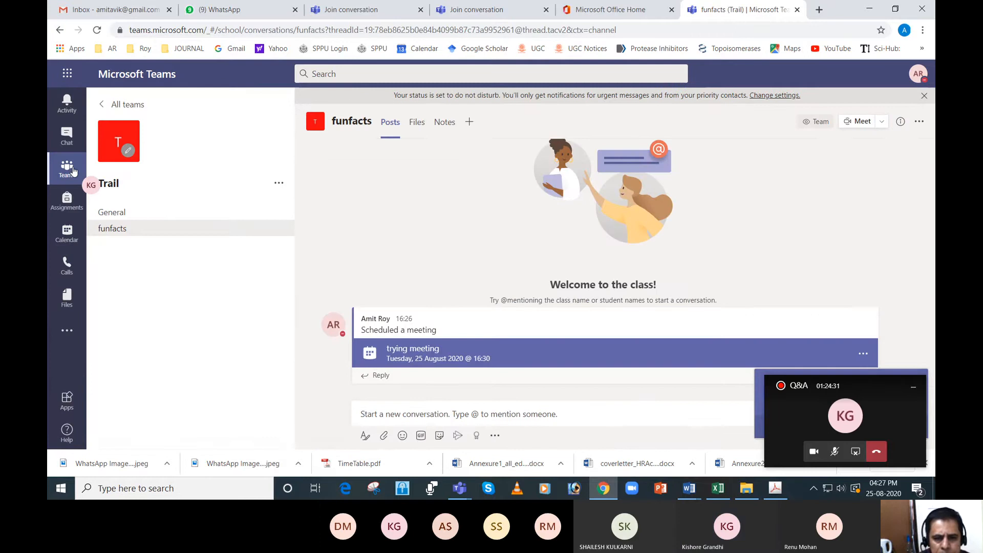
pyautogui.click(115, 104)
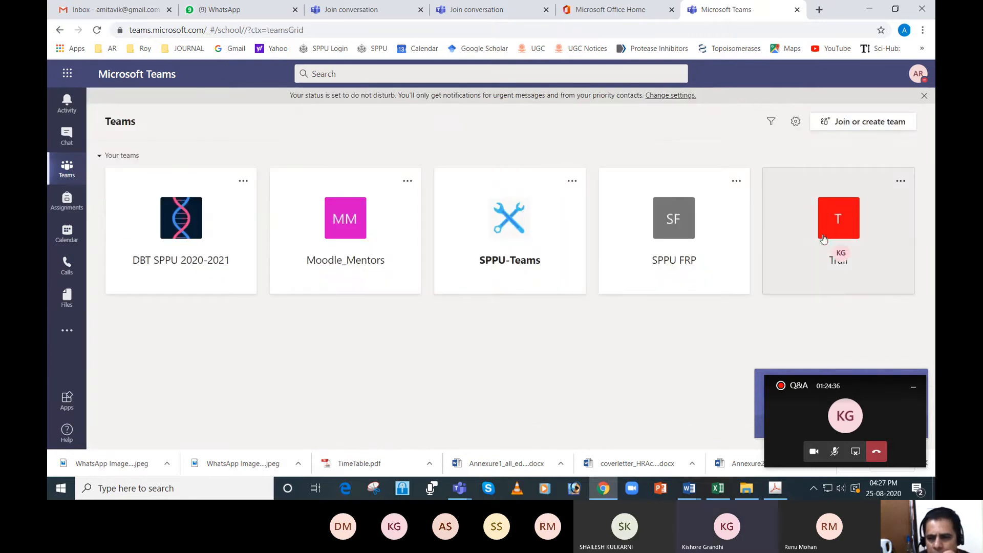
pyautogui.click(832, 227)
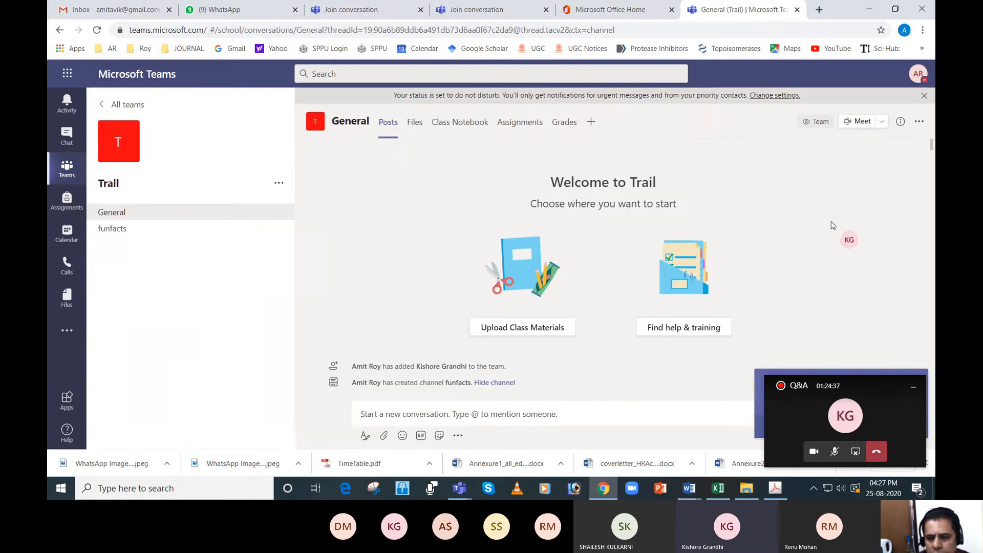
pyautogui.click(130, 234)
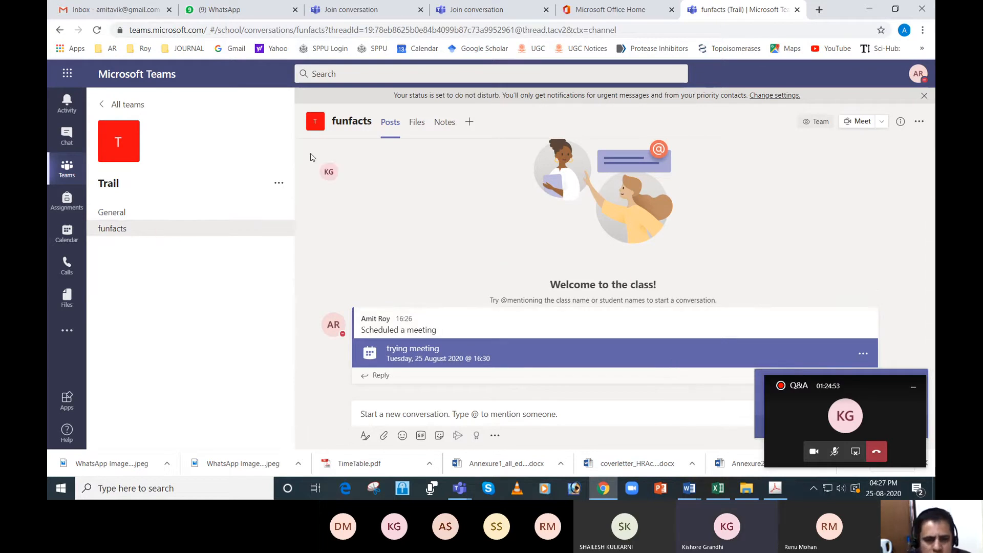
# - Open the Trail team's management settings, expand the team code section and copy the code
pyautogui.click(278, 186)
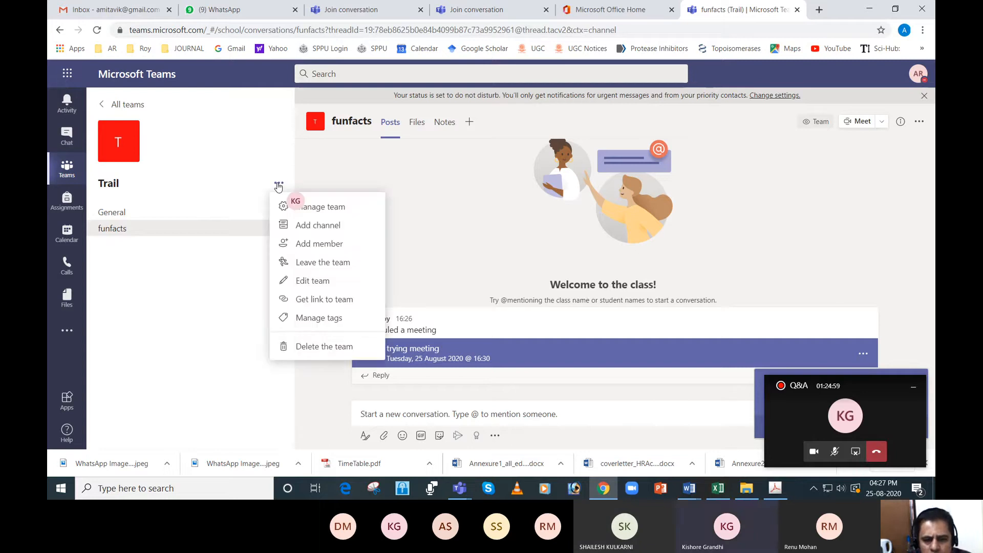
pyautogui.click(317, 208)
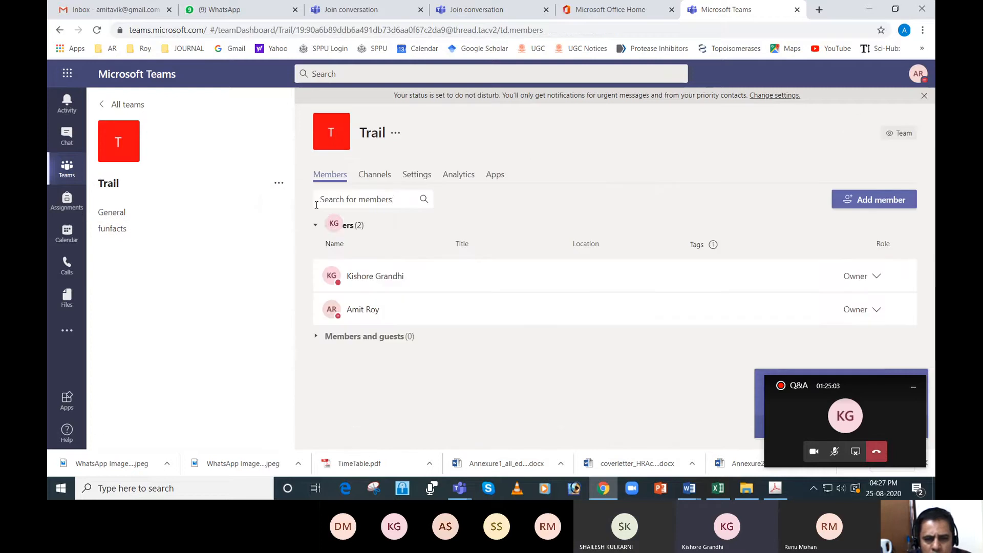
pyautogui.click(408, 177)
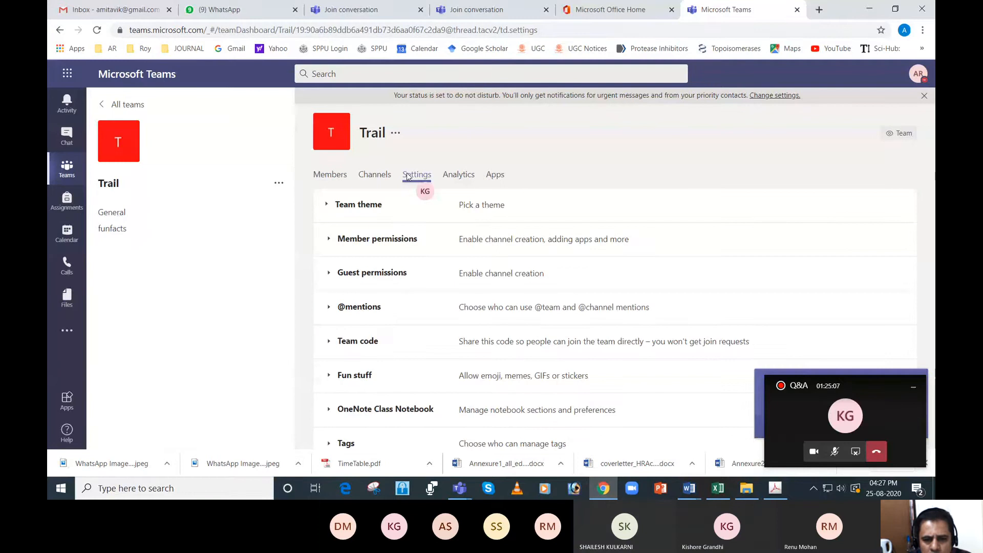
pyautogui.click(328, 341)
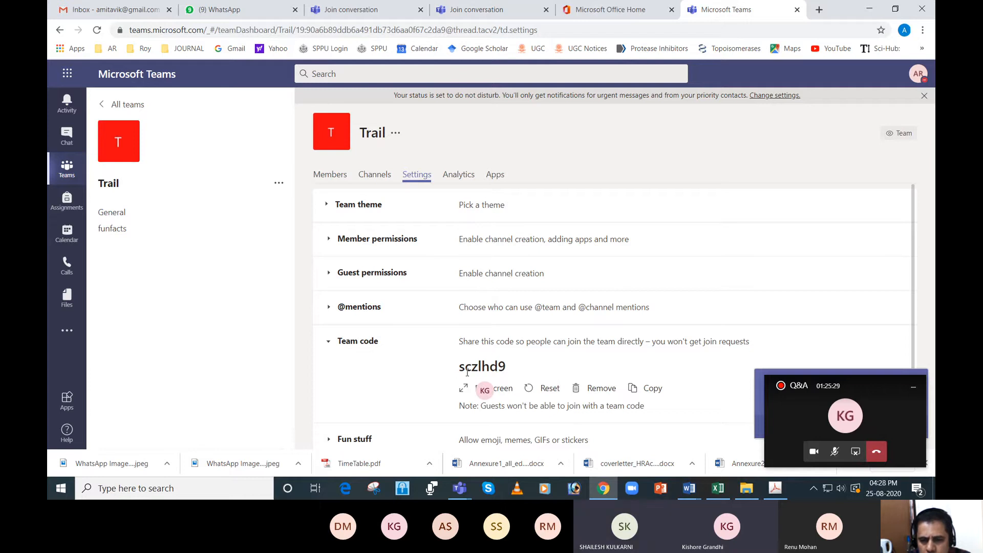
pyautogui.moveTo(458, 367); pyautogui.dragTo(507, 367)
pyautogui.hotkey('ctrl', 'c')
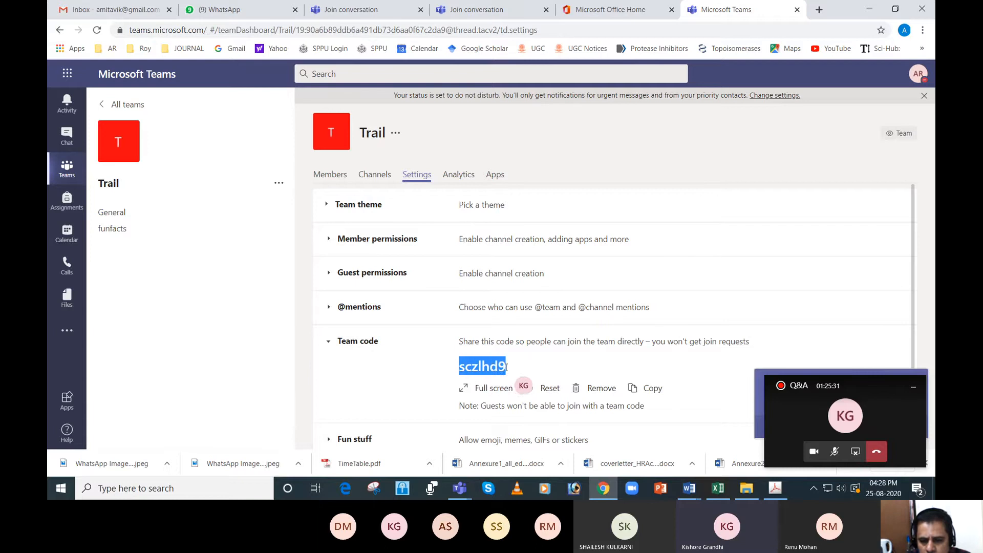
pyautogui.rightClick(492, 367)
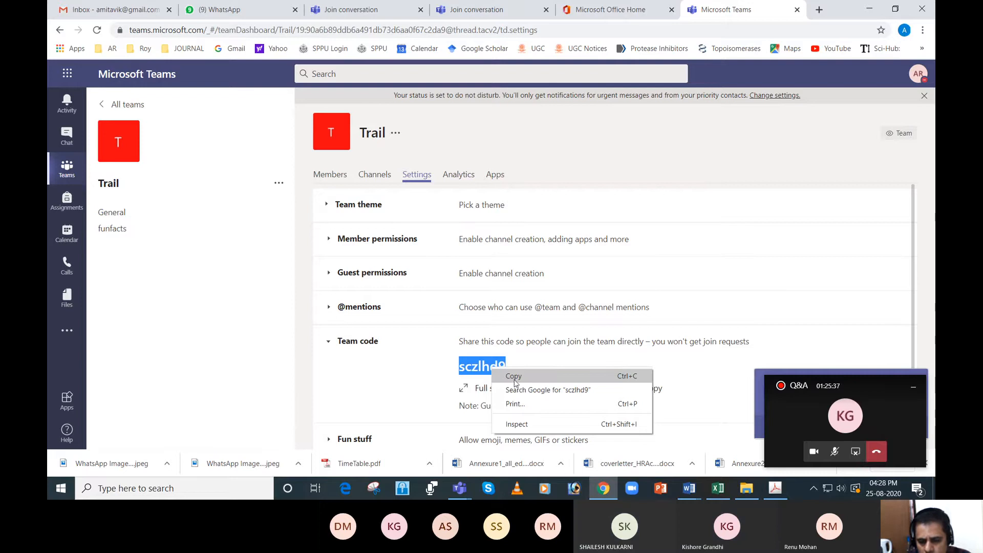
pyautogui.click(511, 376)
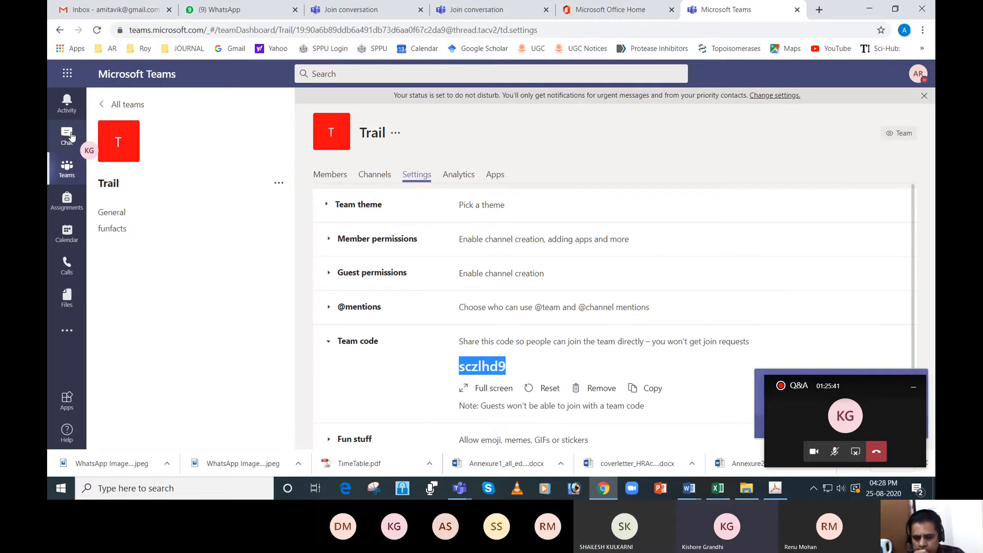
# - Return to the Q&A meeting, paste the copied team code into the meeting chat and send it
pyautogui.click(822, 407)
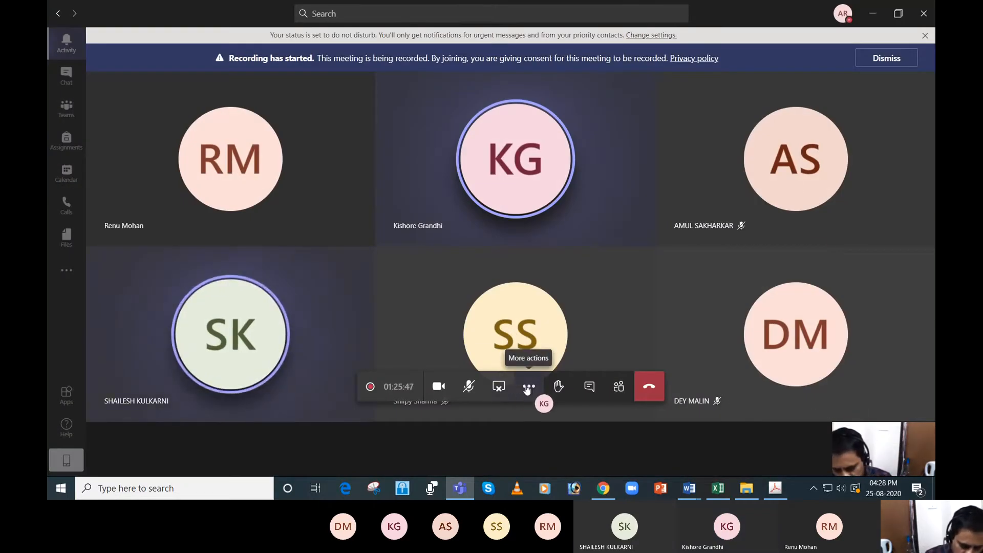
pyautogui.click(588, 390)
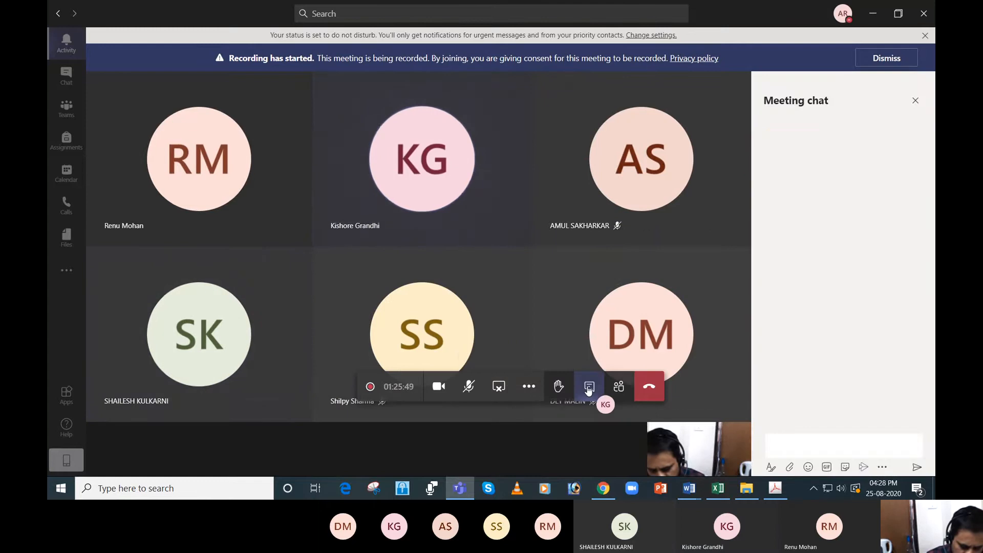
pyautogui.hotkey('ctrl', 'v')
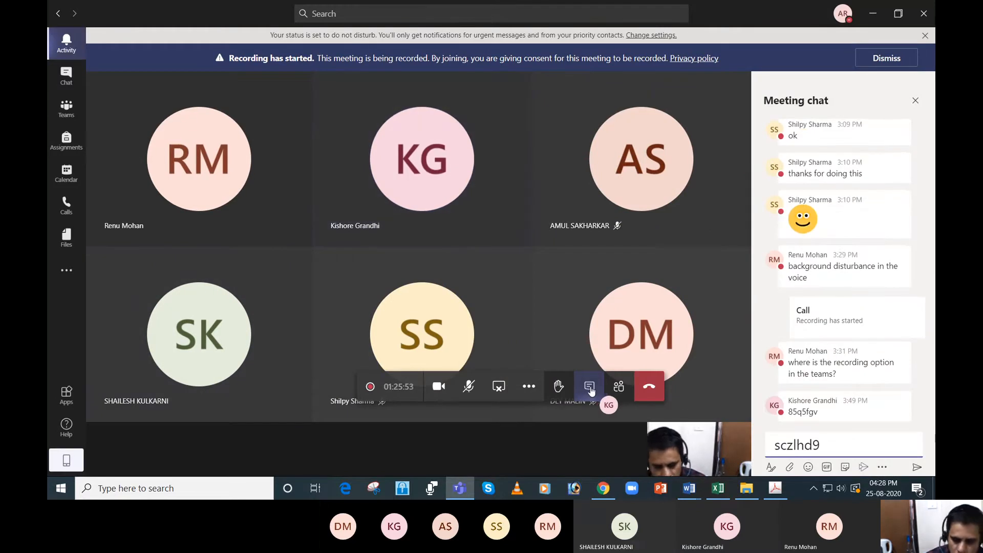
pyautogui.click(916, 467)
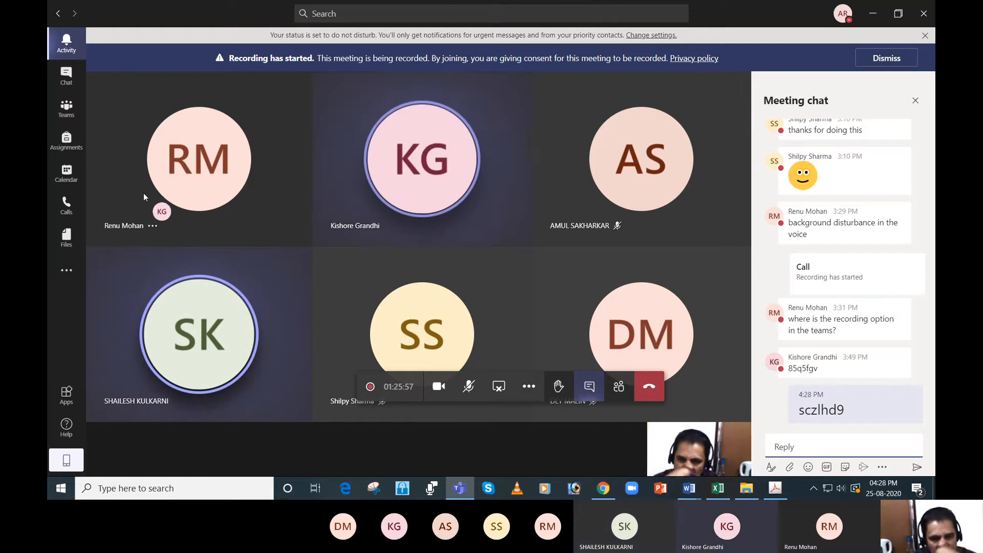
# - View the list of all teams in the Teams desktop app
pyautogui.click(67, 110)
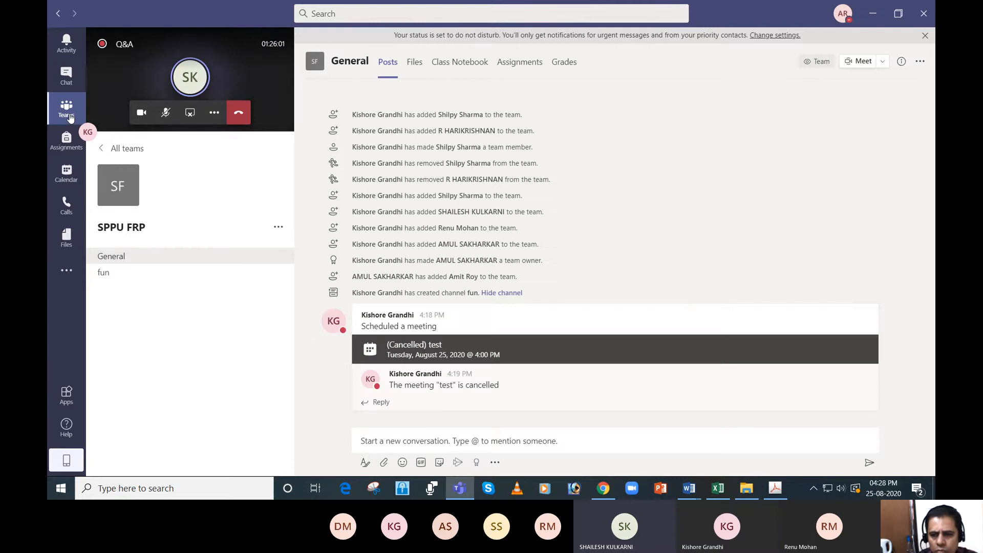
pyautogui.click(105, 150)
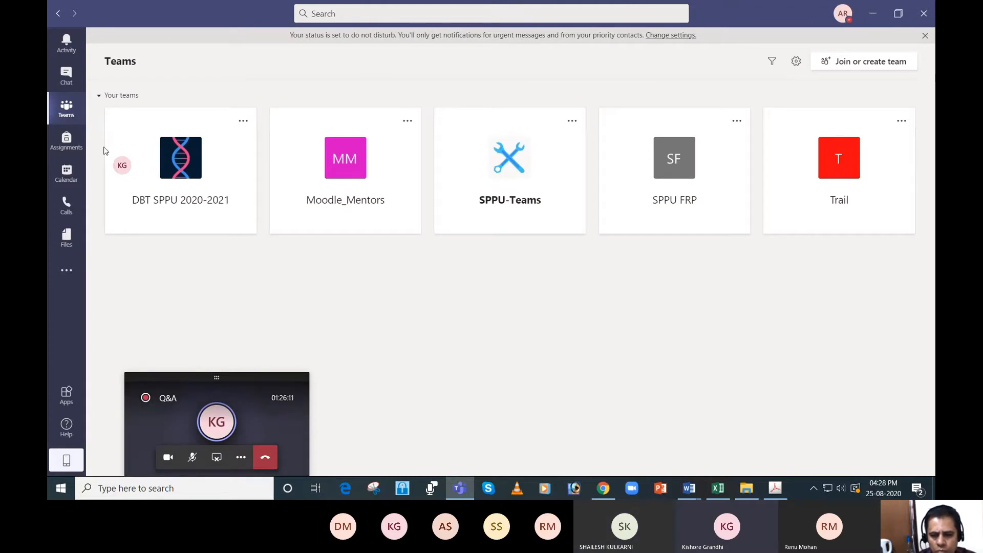
# - Show the desktop and bring the Q&A meeting window back into full view
pyautogui.press('super+d')
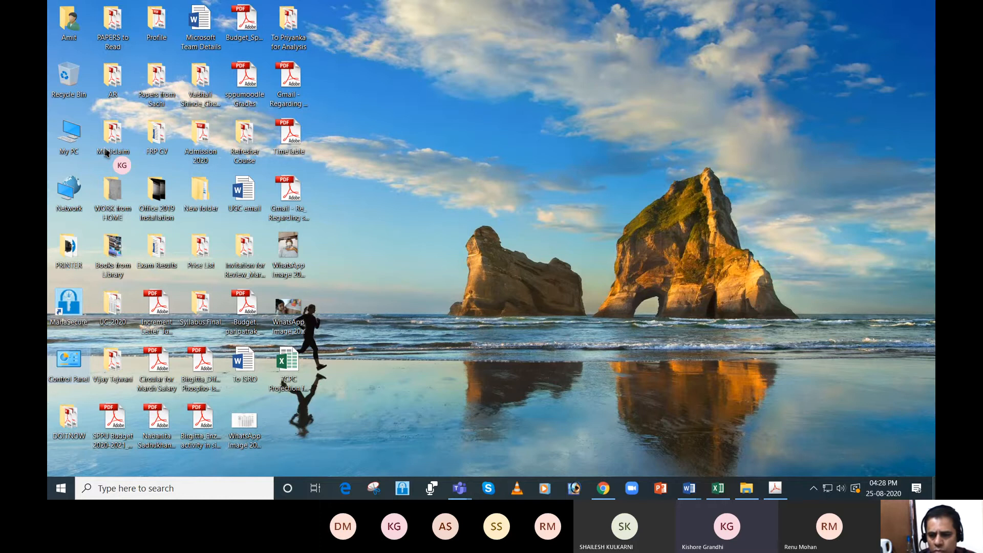
pyautogui.click(821, 410)
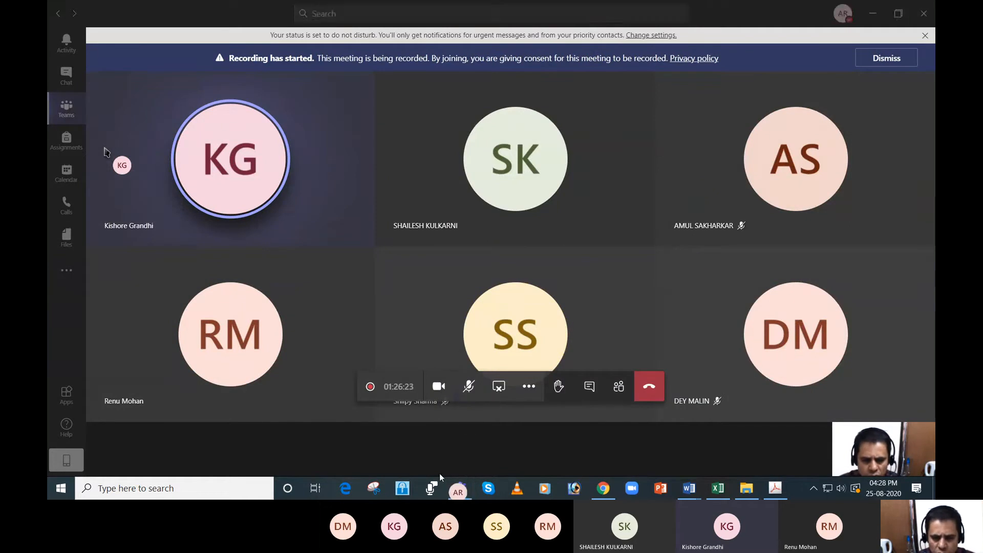
pyautogui.click(455, 490)
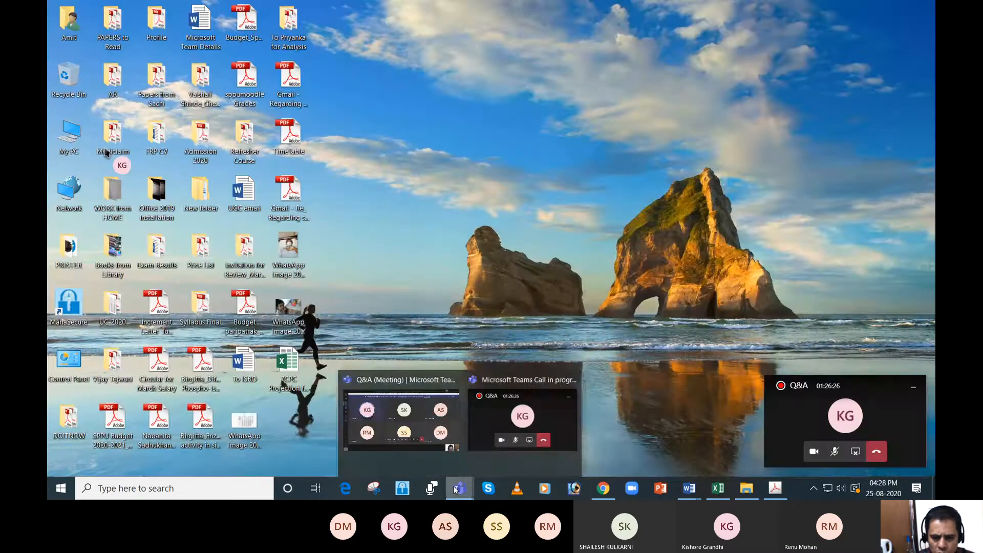
pyautogui.click(425, 429)
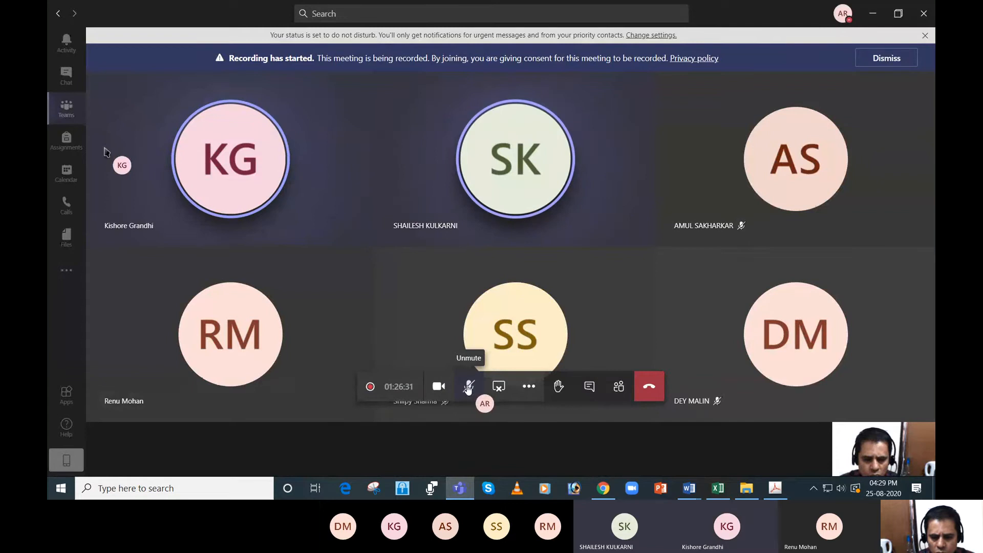
pyautogui.click(459, 489)
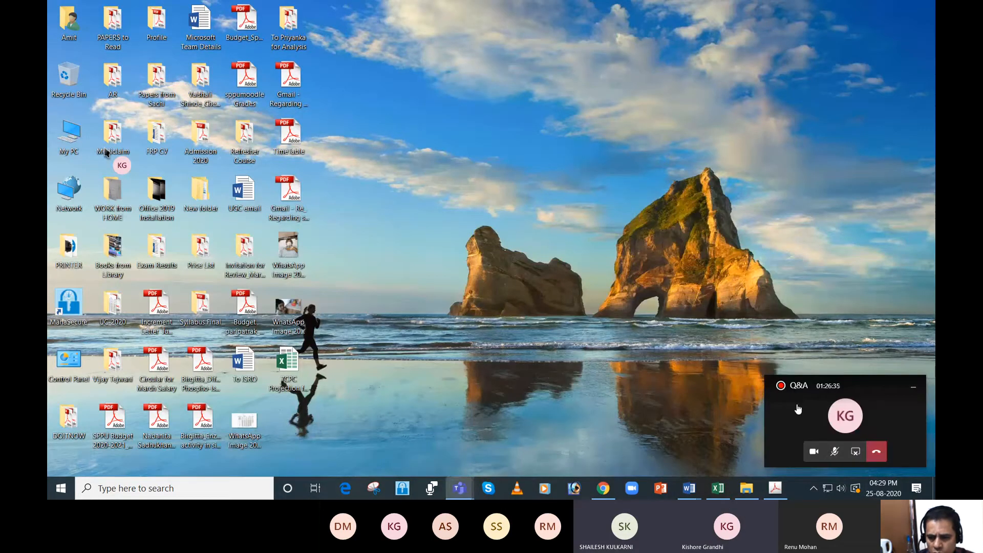
pyautogui.click(797, 408)
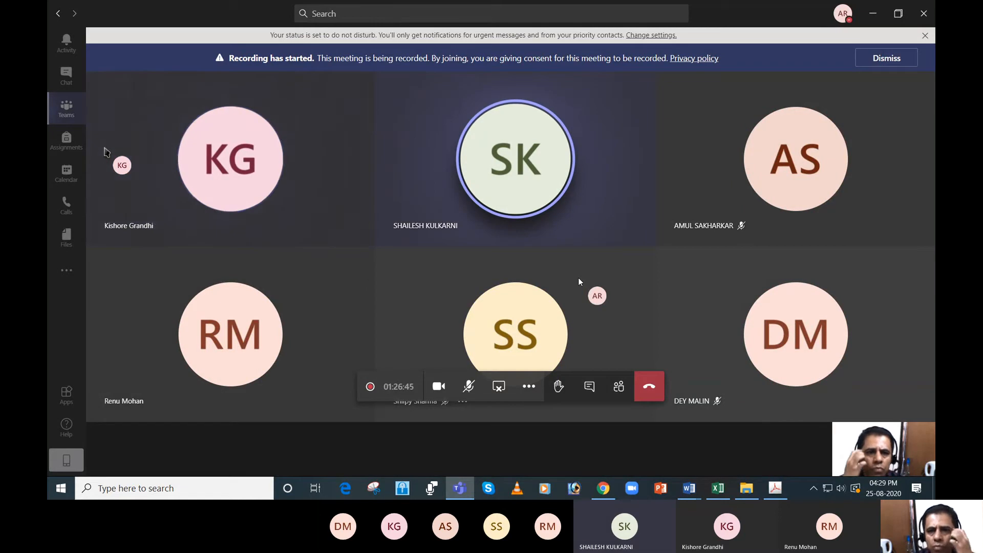
# - Check the do-not-disturb privacy settings, close them and stop sharing the screen in the Q&A meeting
pyautogui.click(646, 36)
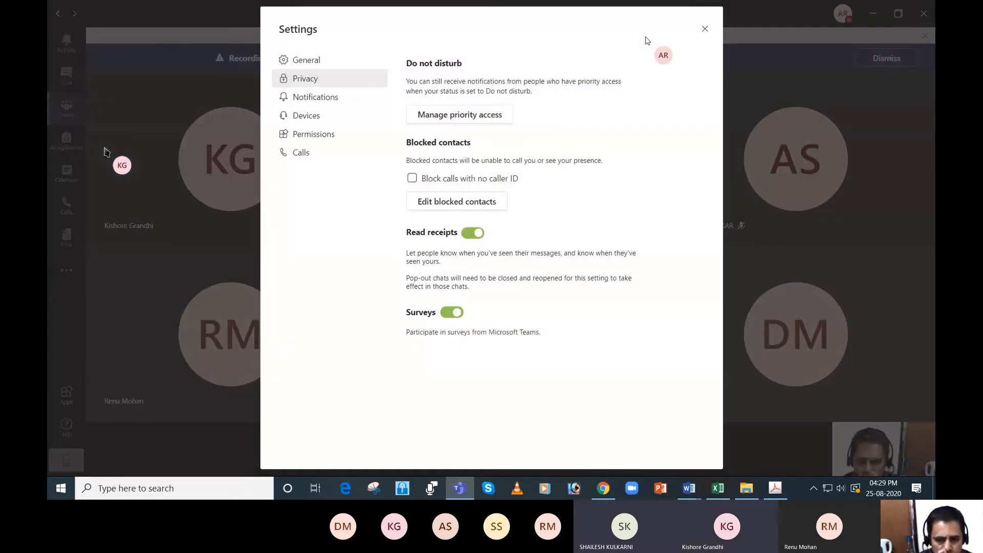
pyautogui.click(703, 31)
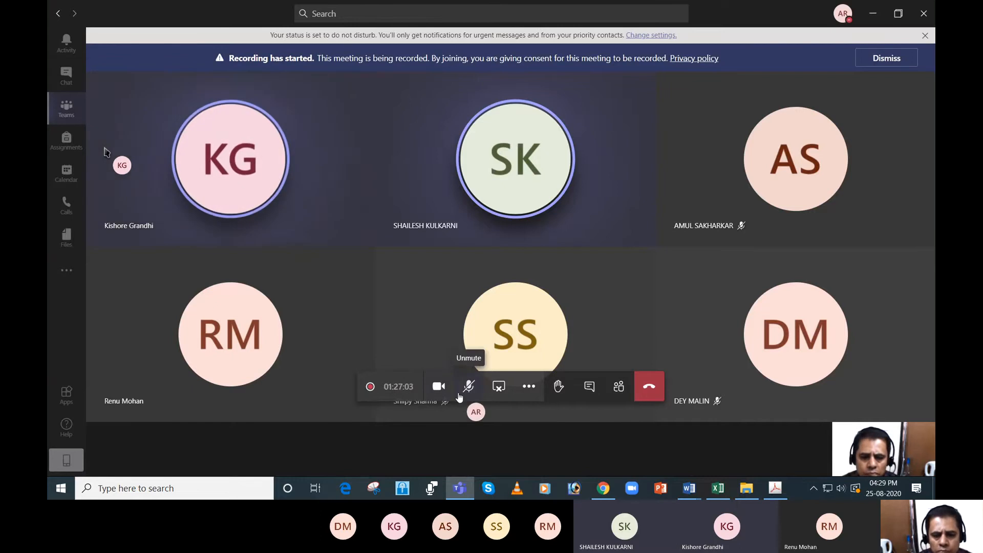
pyautogui.click(498, 388)
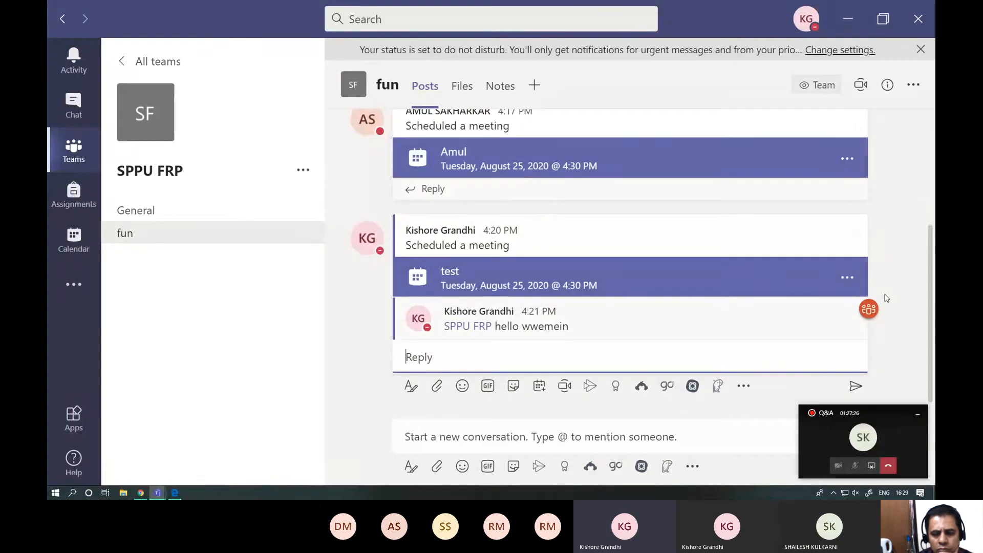
# - View the details of the "test" meeting in the SPPU FRP team's fun channel and open its meeting options
pyautogui.click(847, 280)
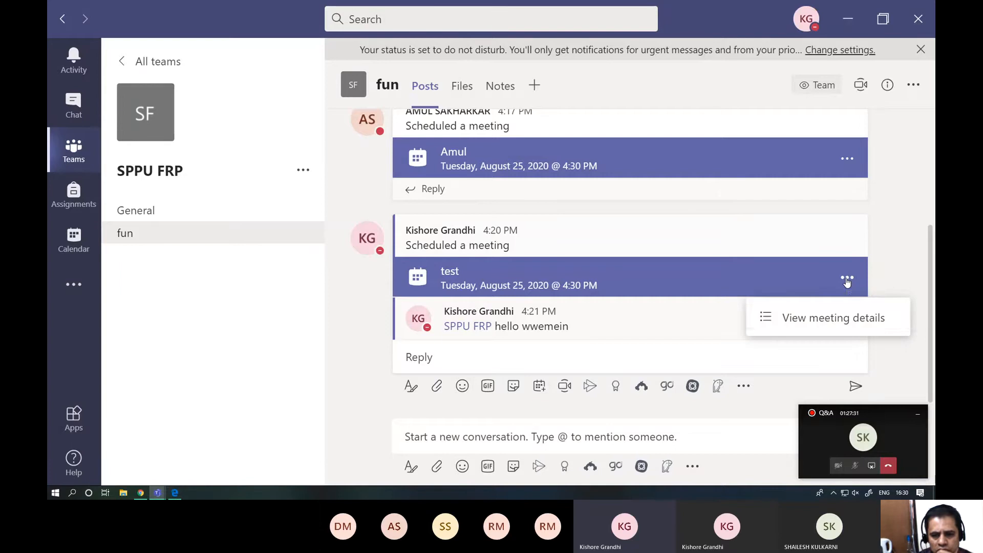
pyautogui.click(828, 319)
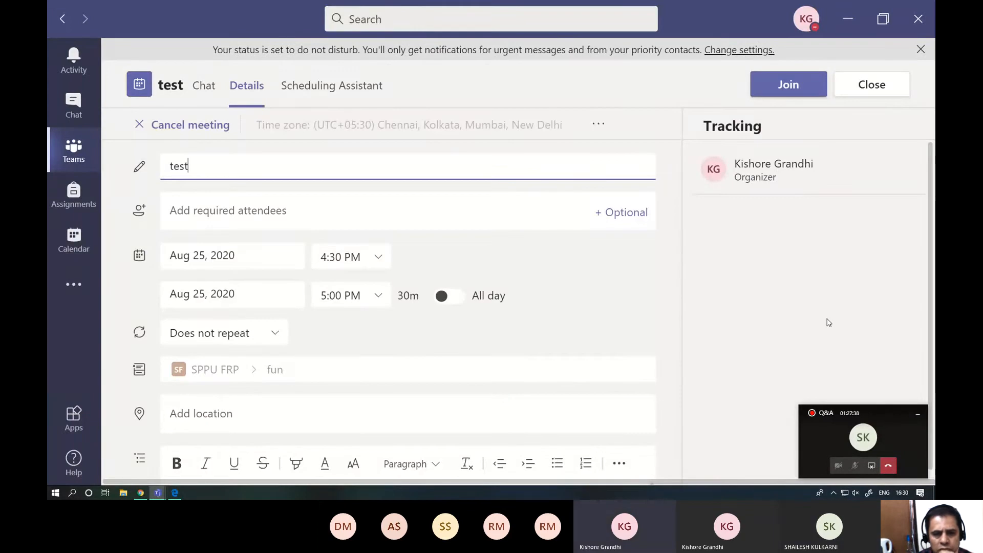
pyautogui.click(597, 125)
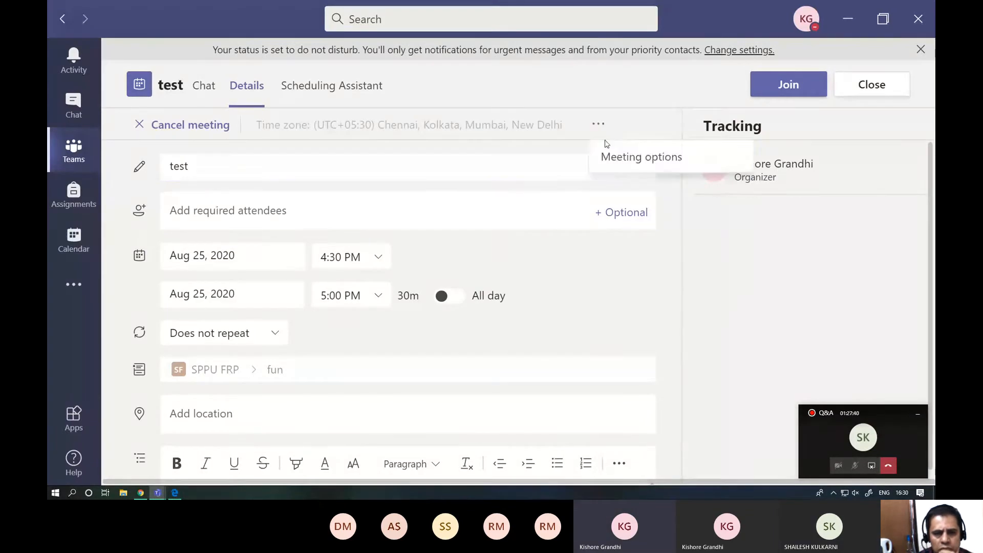
pyautogui.click(631, 157)
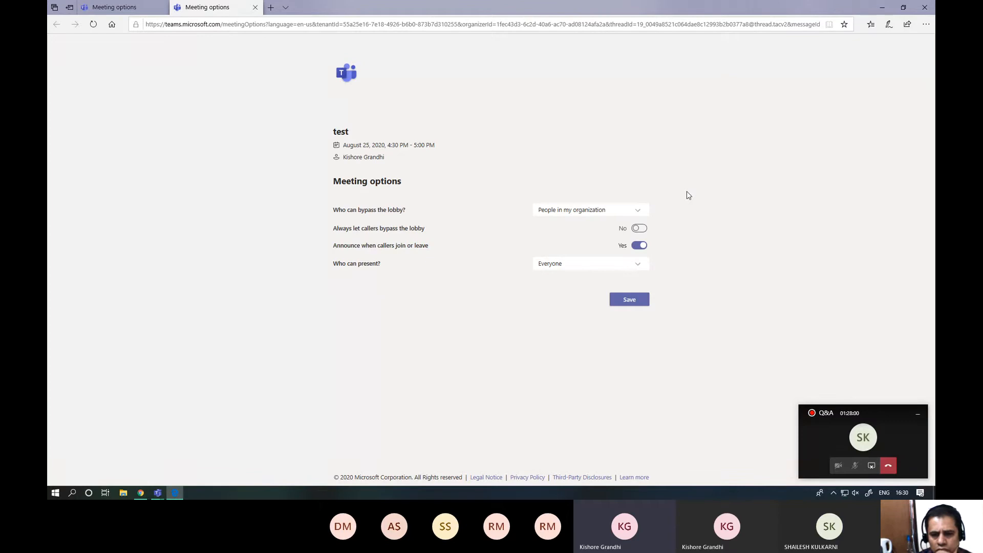
# - Set who can bypass the lobby to "Only me" for the "test" meeting
pyautogui.click(640, 214)
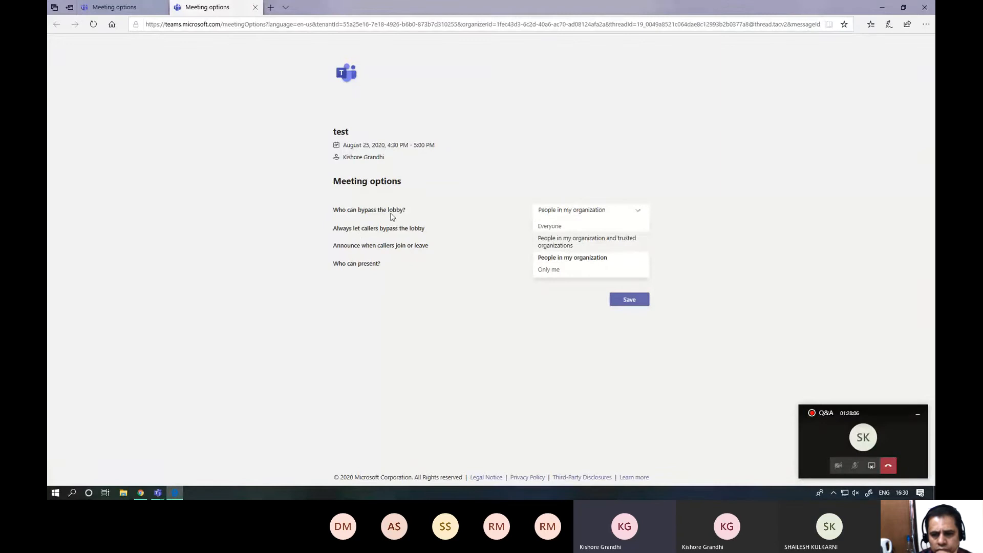
pyautogui.click(557, 270)
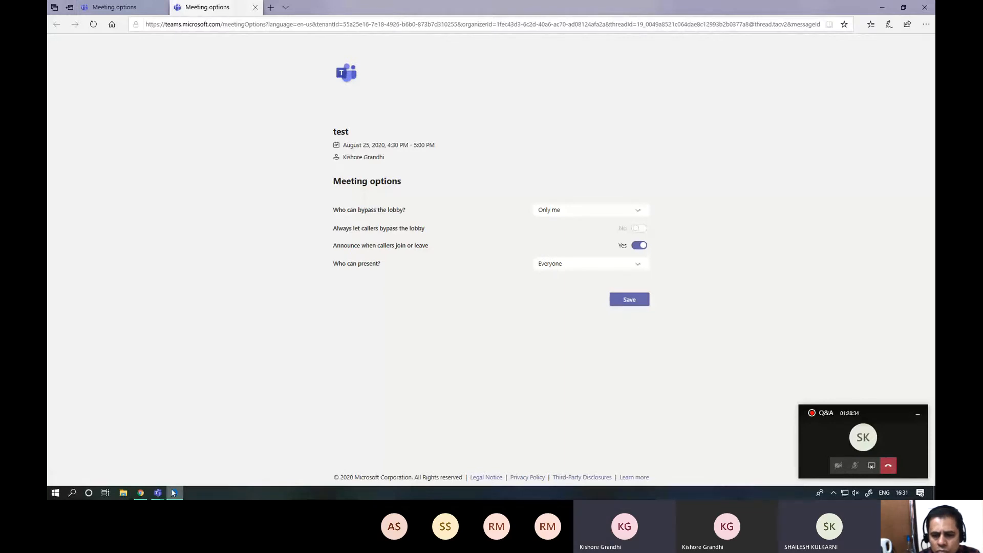
# - Reopen the "test" meeting's options from its details and set who can bypass the lobby to "Only me"
pyautogui.moveTo(158, 493)
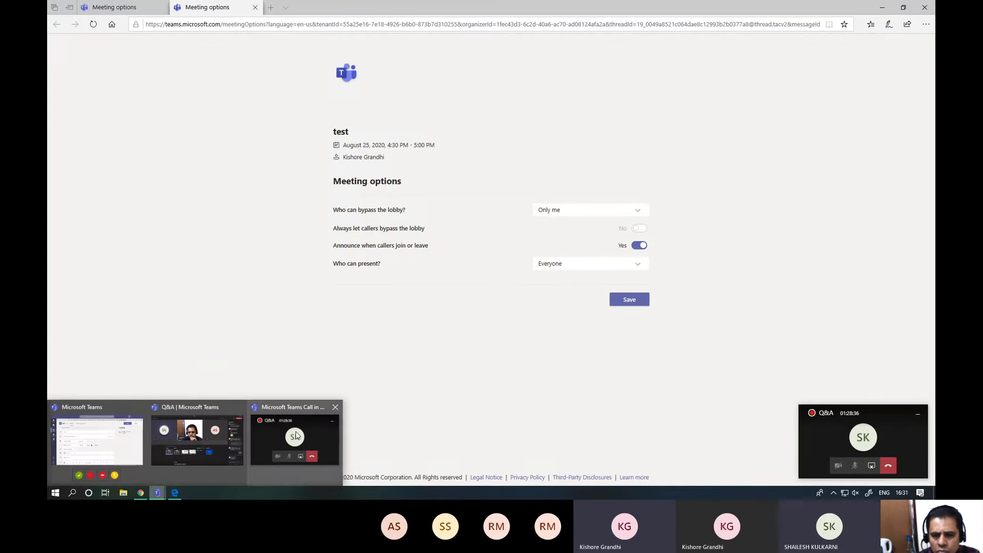
pyautogui.click(104, 432)
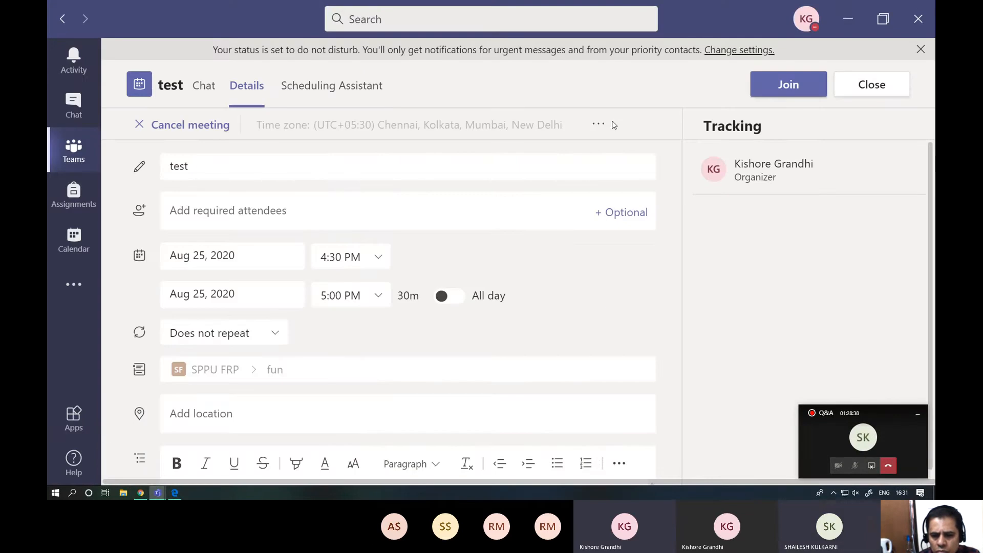
pyautogui.click(597, 127)
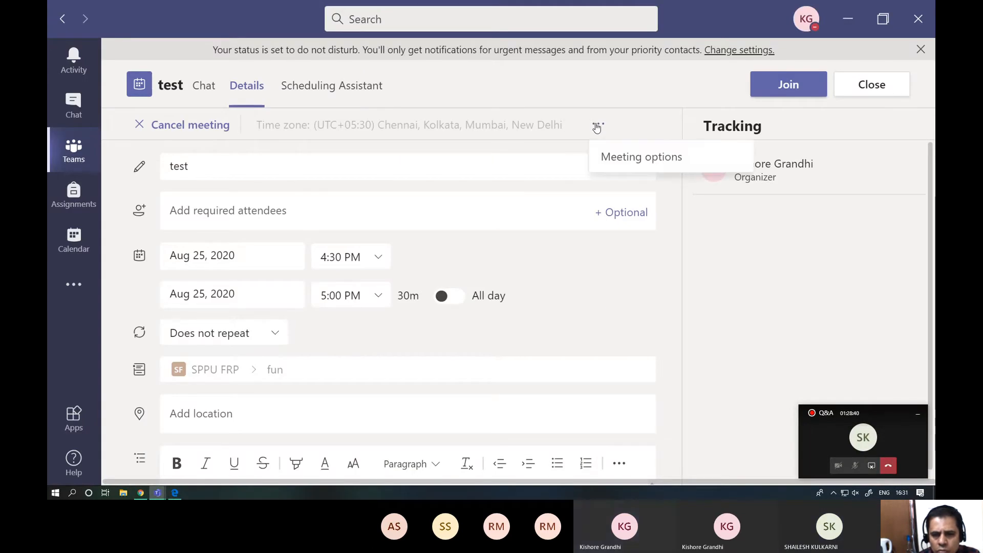
pyautogui.click(636, 161)
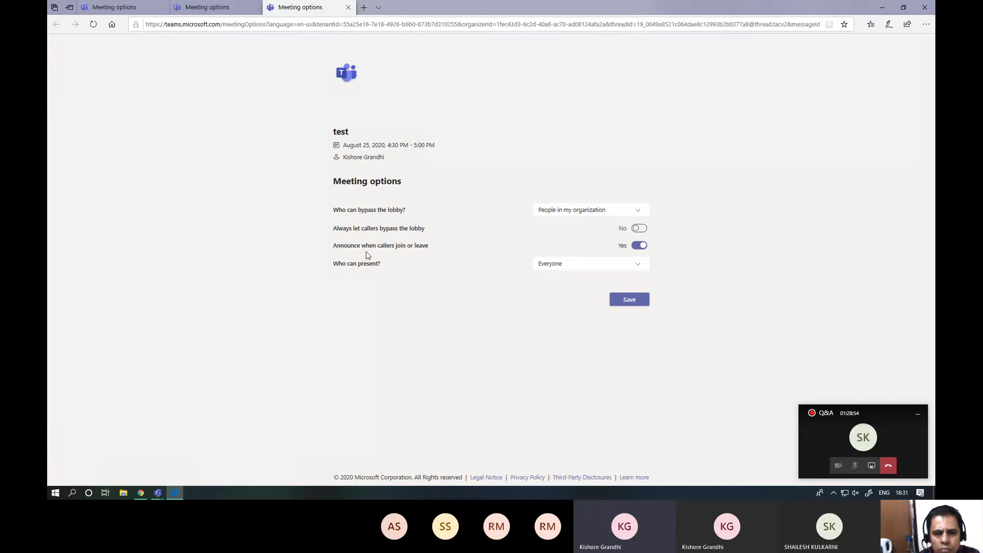
pyautogui.scroll(3, 419, 302)
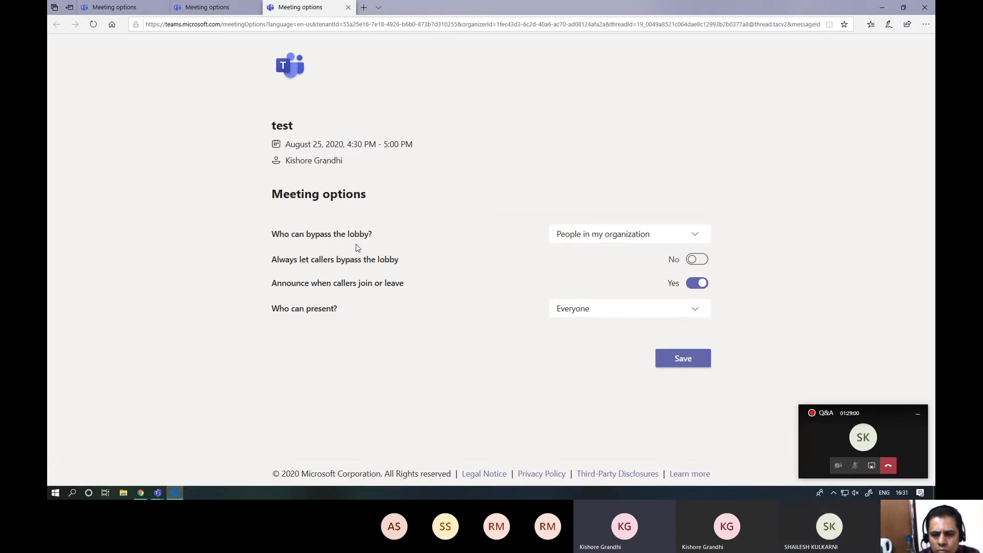
pyautogui.click(611, 234)
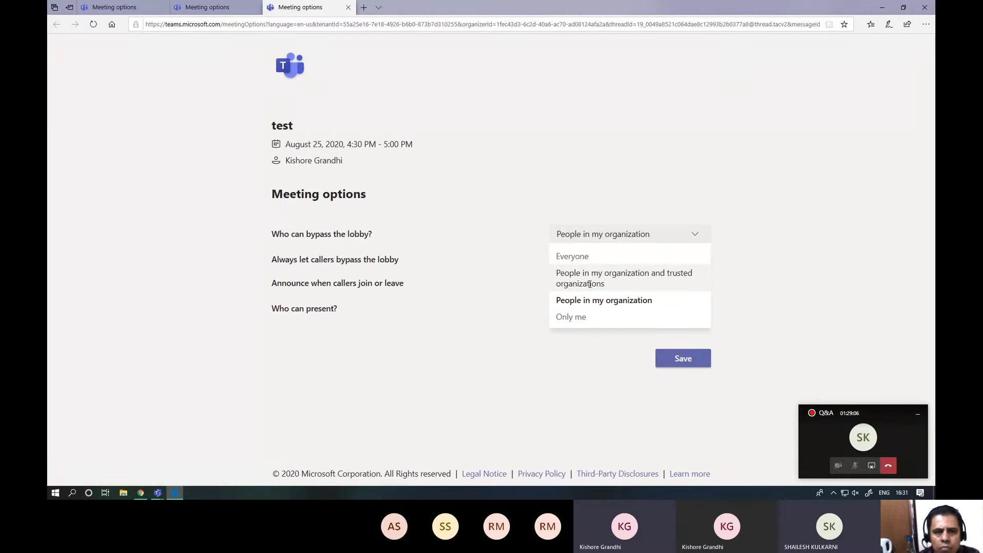
pyautogui.click(572, 317)
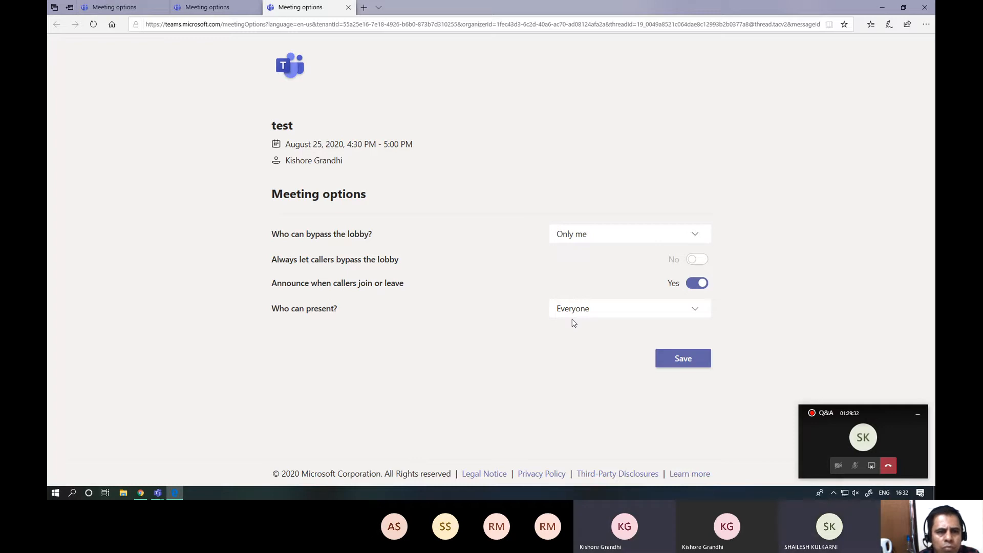
# - Save the "test" meeting's options and review the lobby bypass choices, keeping "Only me" selected
pyautogui.click(680, 361)
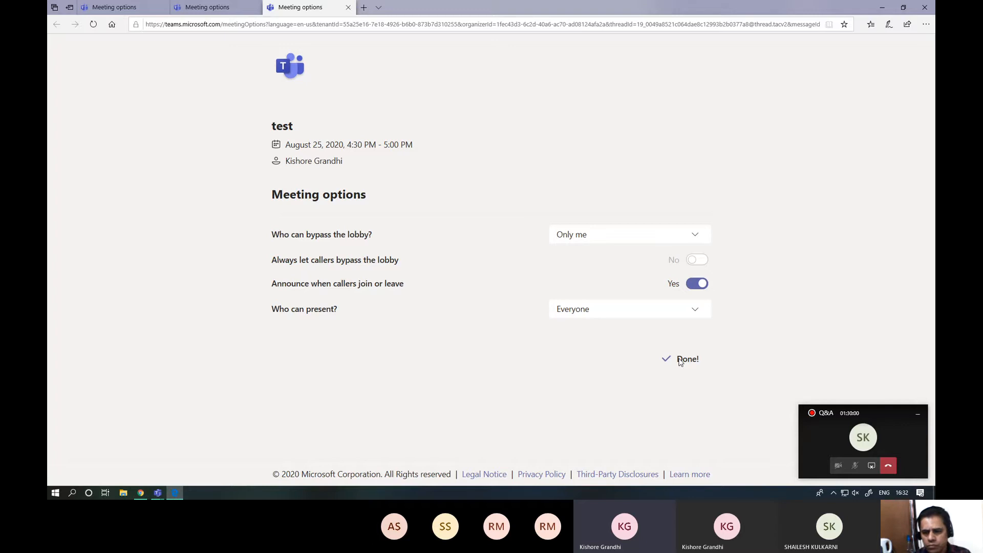
pyautogui.click(610, 246)
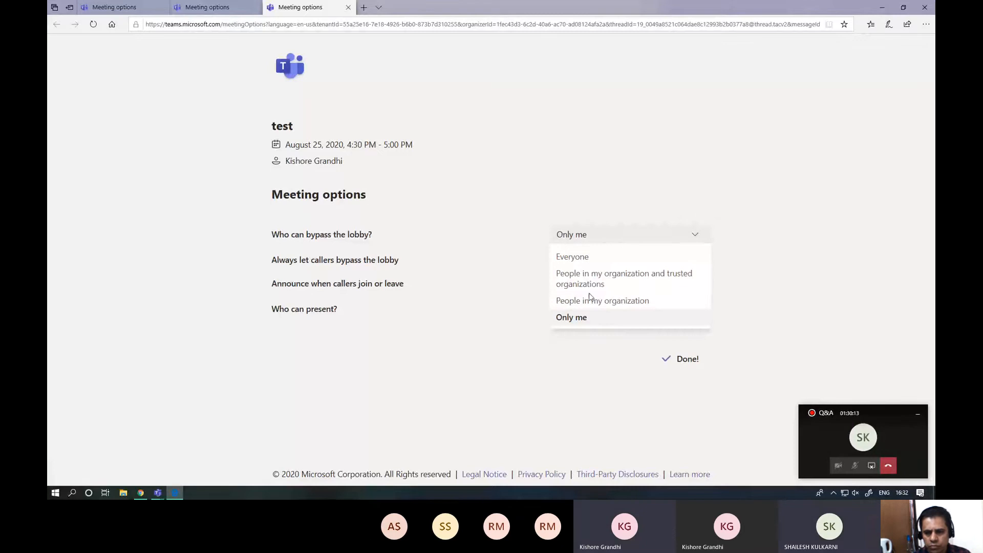
pyautogui.click(584, 318)
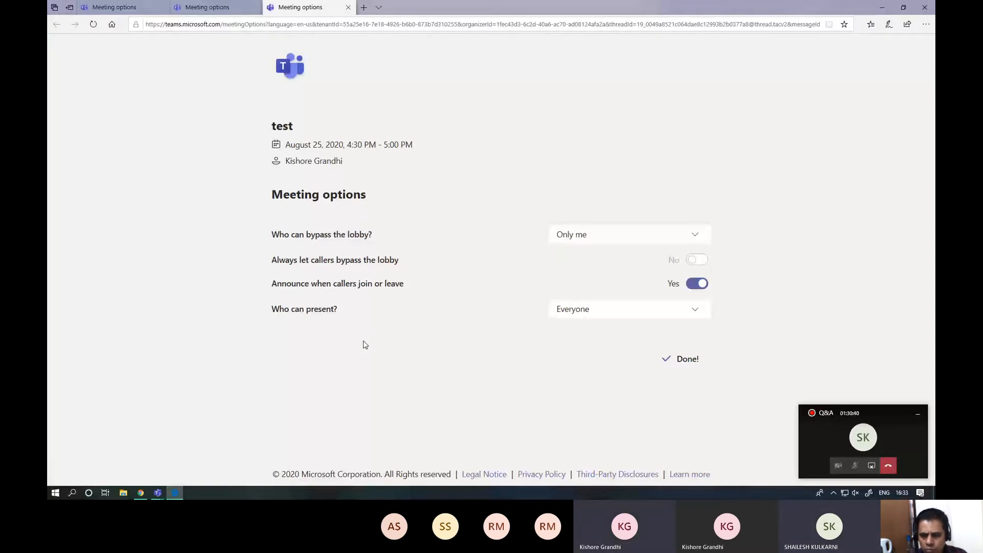
pyautogui.click(577, 240)
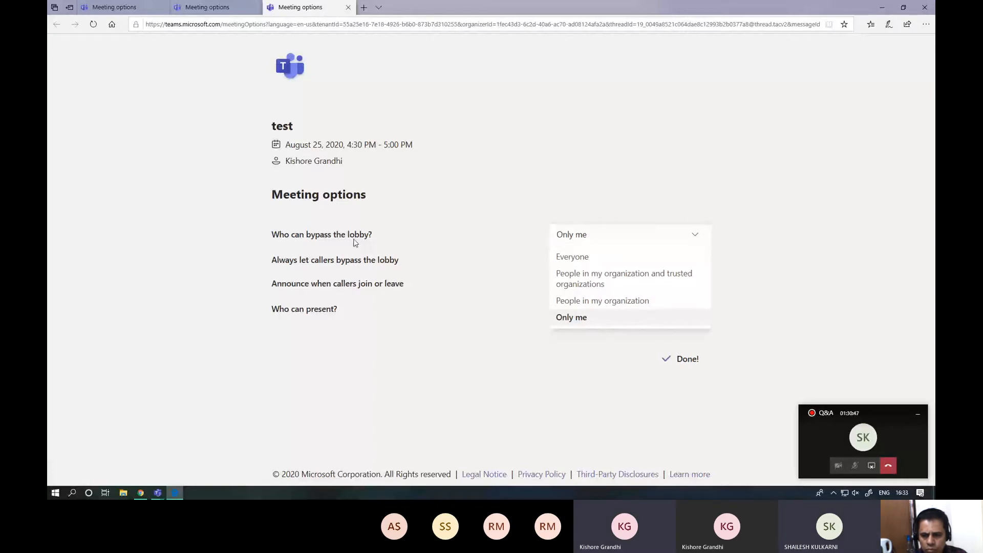
pyautogui.click(412, 247)
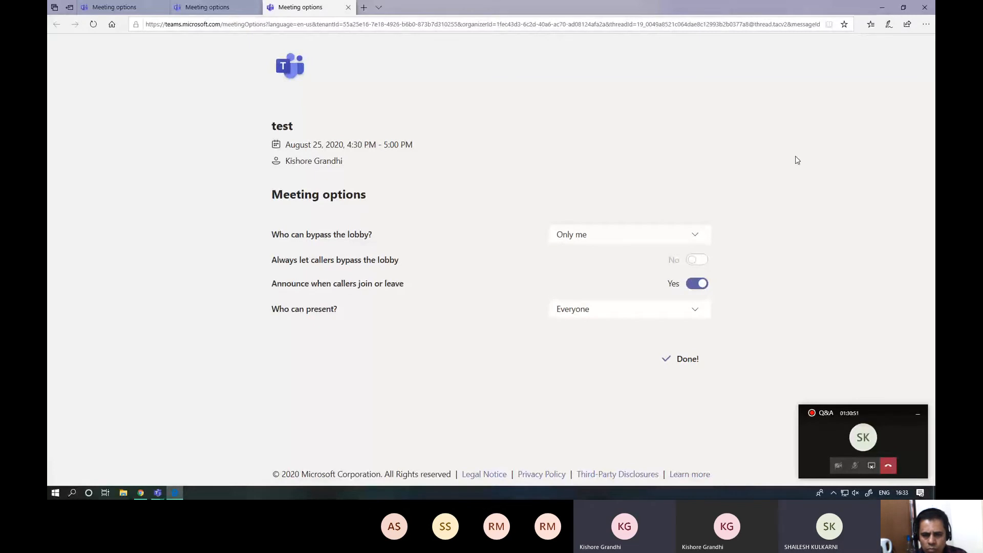
# - Switch back to Teams, open the "test" meeting from the SPPU FRP team's fun channel and join it
pyautogui.click(153, 494)
pyautogui.click(122, 450)
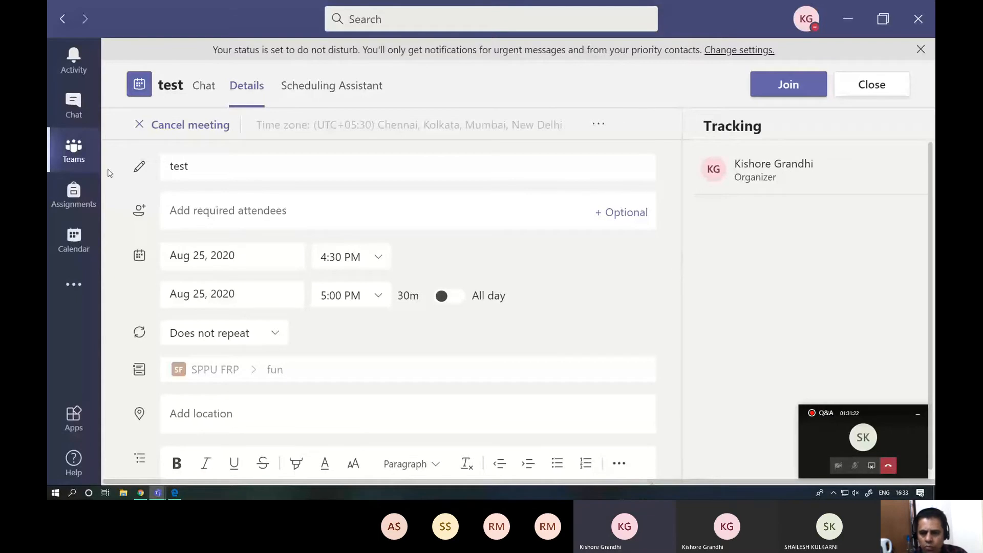
pyautogui.click(71, 149)
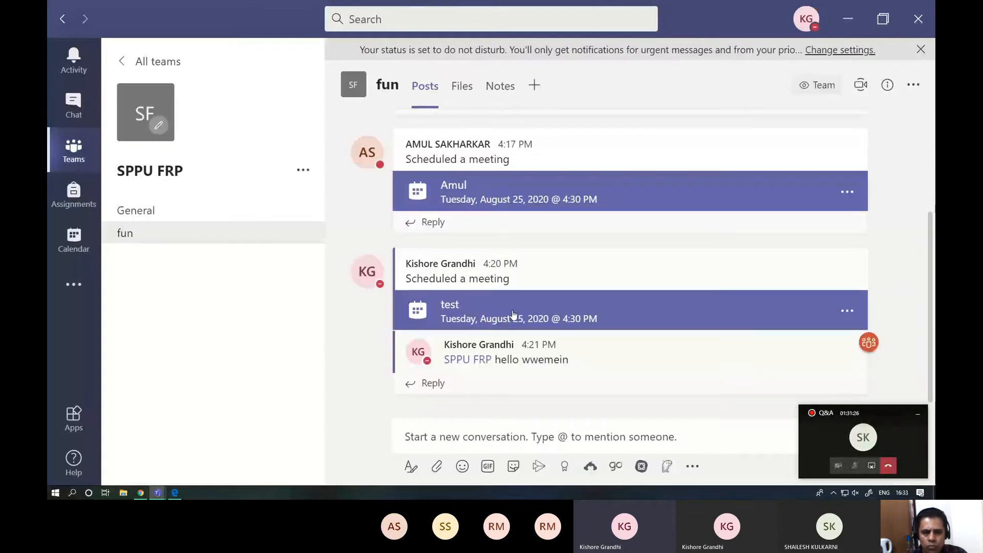
pyautogui.click(514, 314)
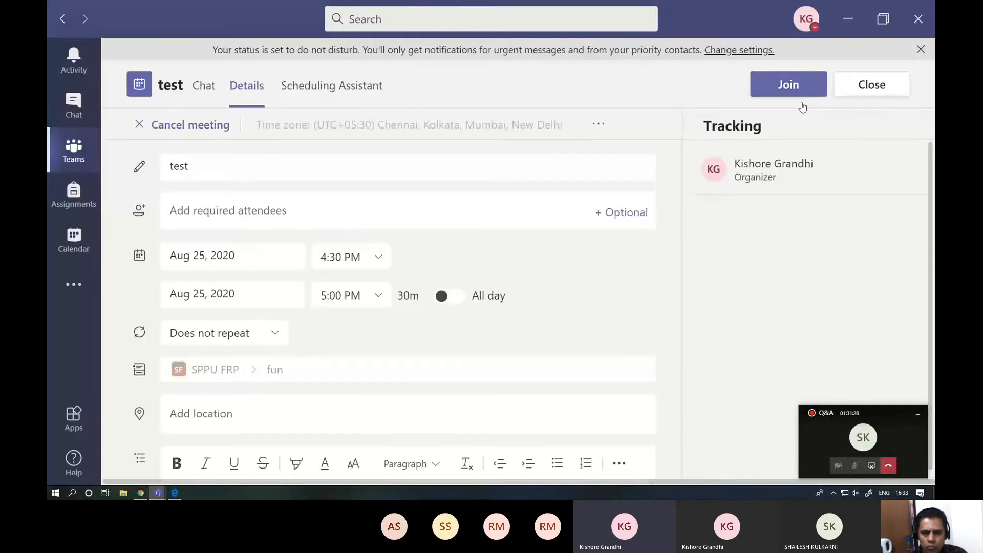
pyautogui.click(796, 91)
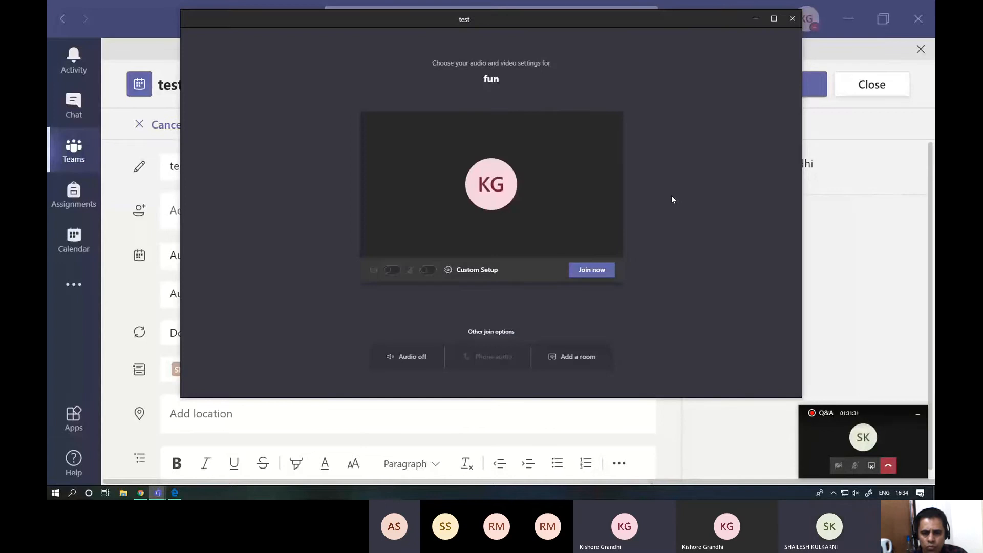
pyautogui.click(595, 271)
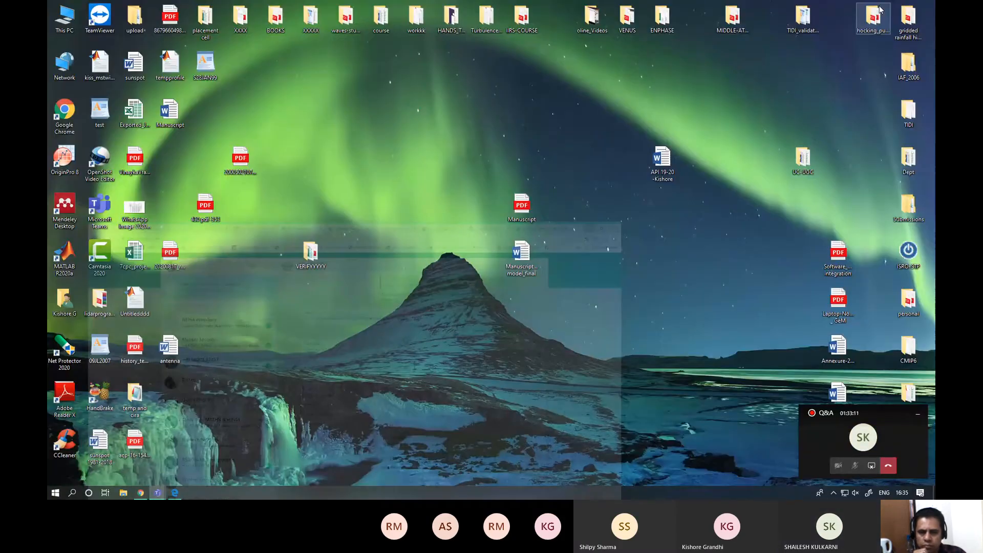
# - Minimize the browser, return to the fun channel in Teams and view the details of the "test" meeting
pyautogui.click(882, 6)
pyautogui.moveTo(154, 489)
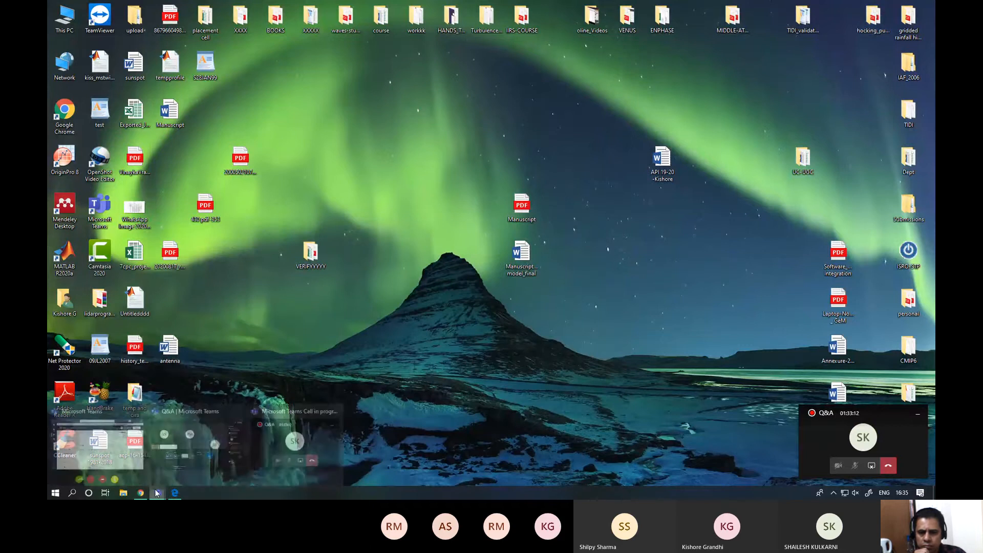
pyautogui.click(100, 440)
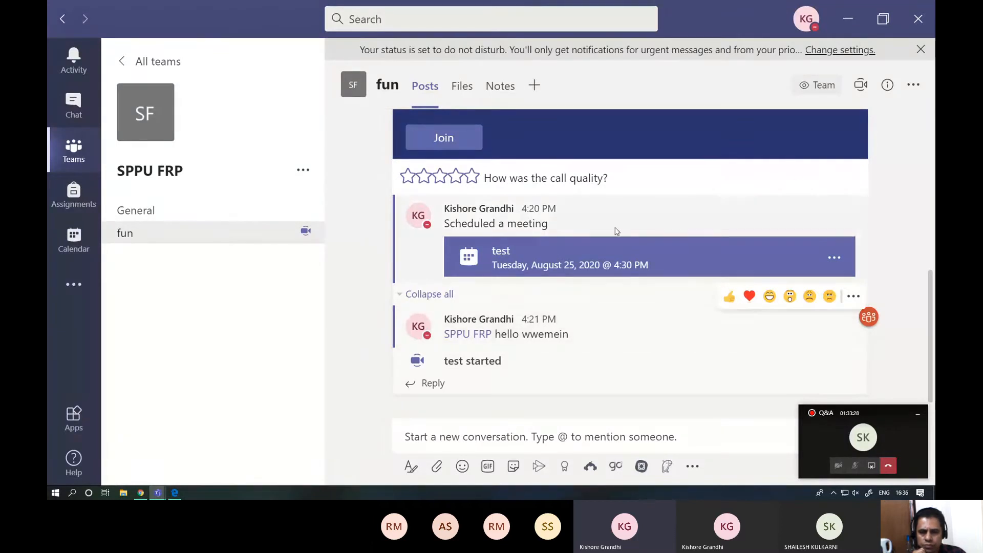
pyautogui.click(834, 260)
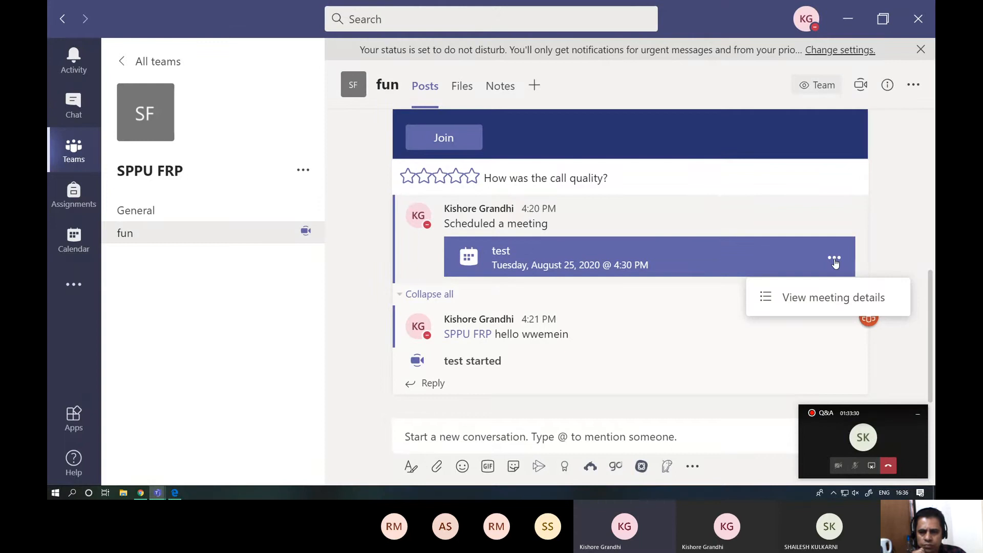
pyautogui.click(824, 306)
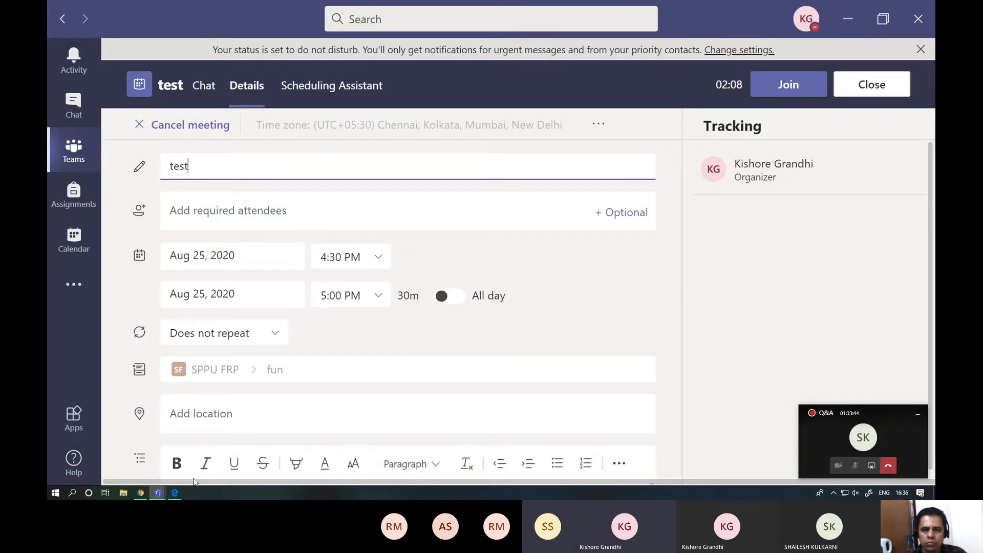
# - Bring up the Q&A meeting window and set its view to Together mode (Preview)
pyautogui.moveTo(157, 493)
pyautogui.click(174, 432)
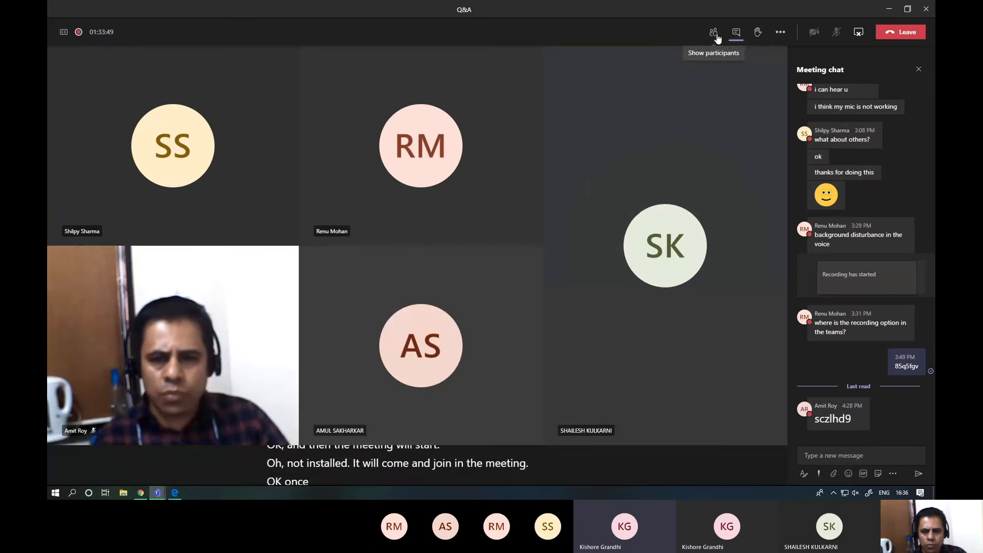
pyautogui.click(779, 34)
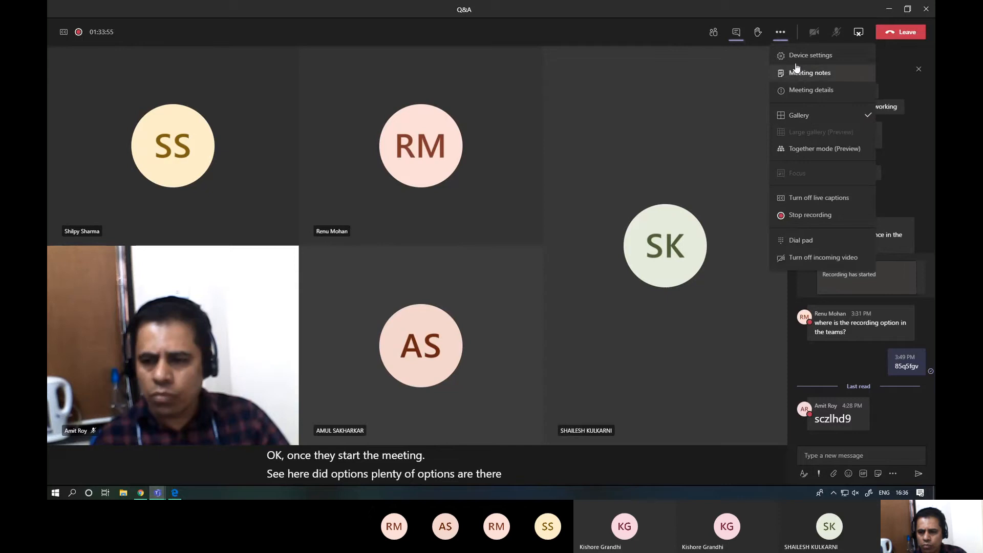
pyautogui.click(800, 150)
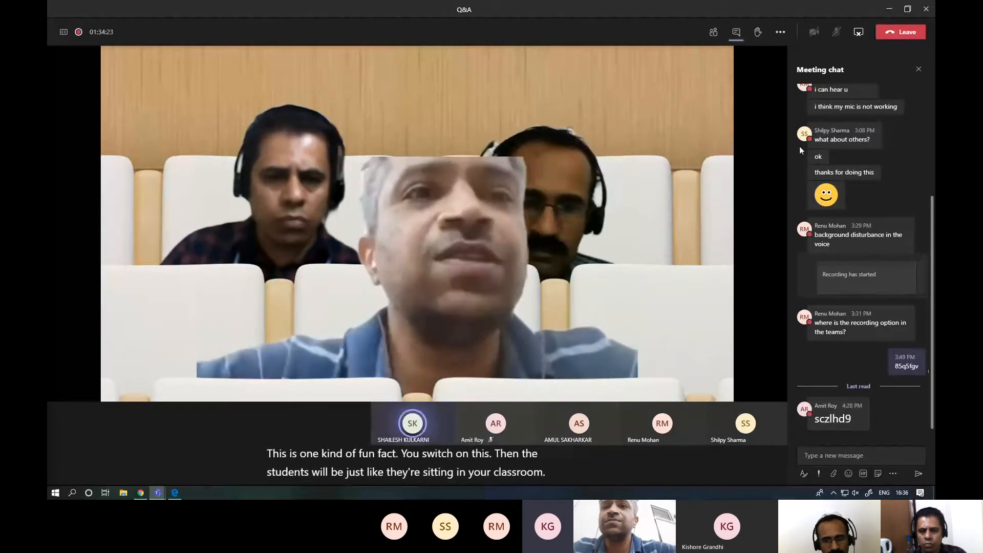
# - Turn the live captions off and on again in the Q&A meeting
pyautogui.click(781, 33)
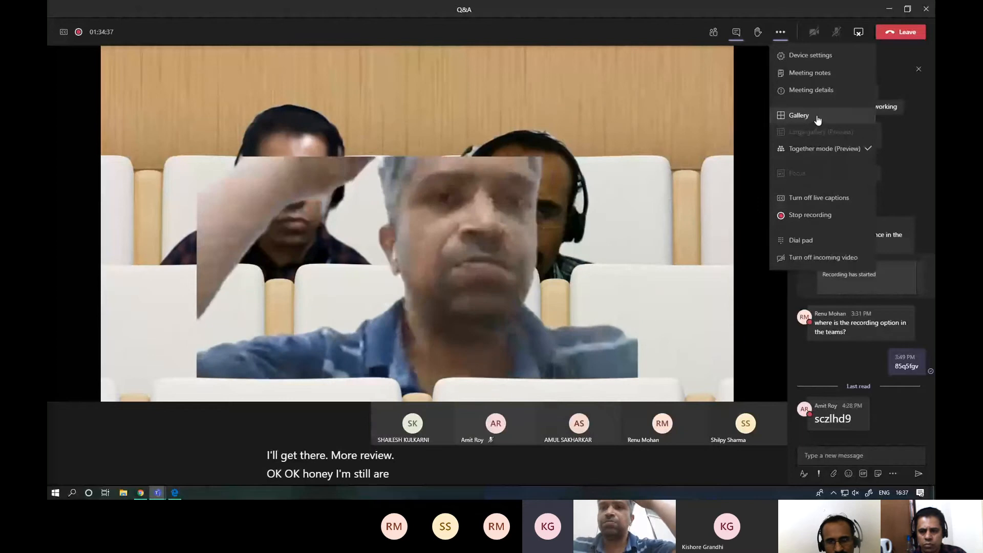
pyautogui.click(806, 199)
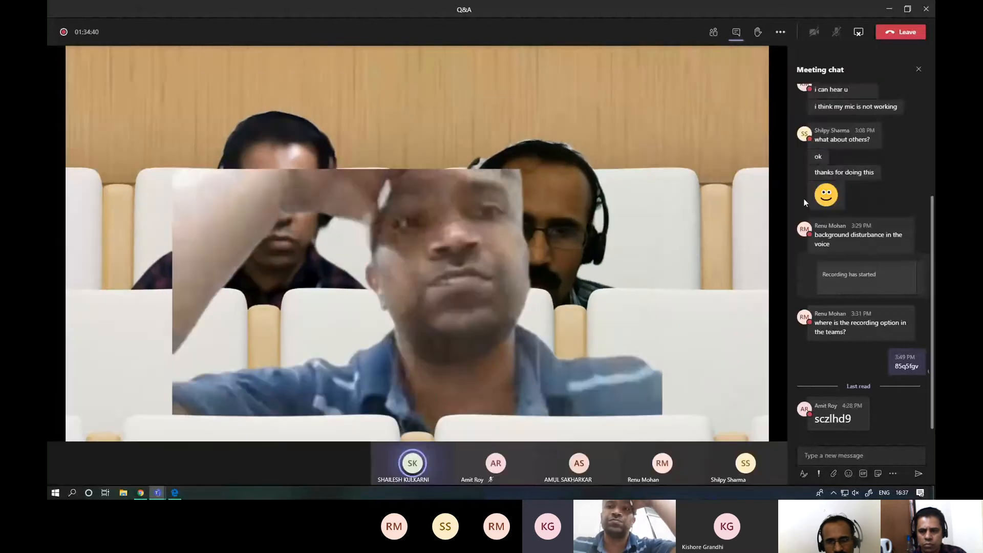
pyautogui.click(780, 32)
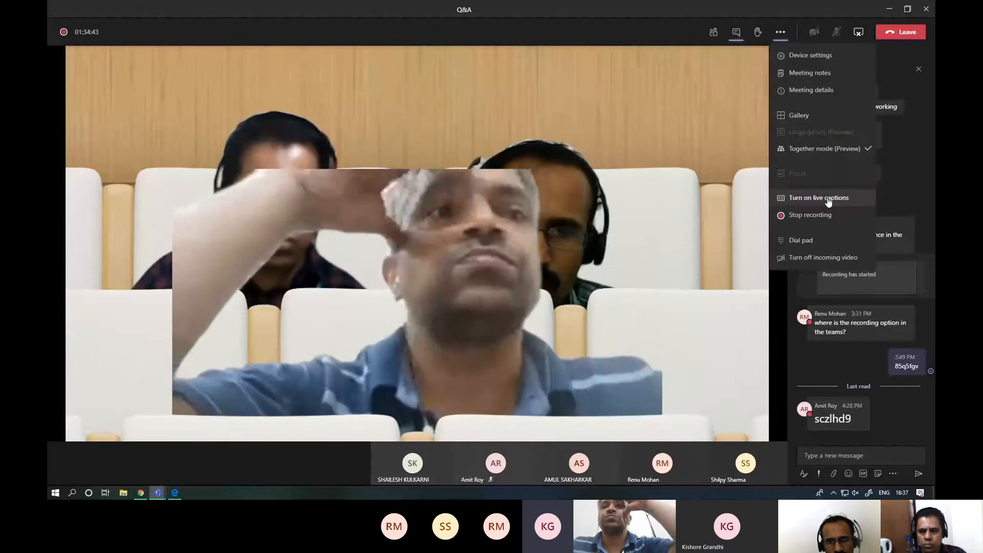
pyautogui.click(821, 198)
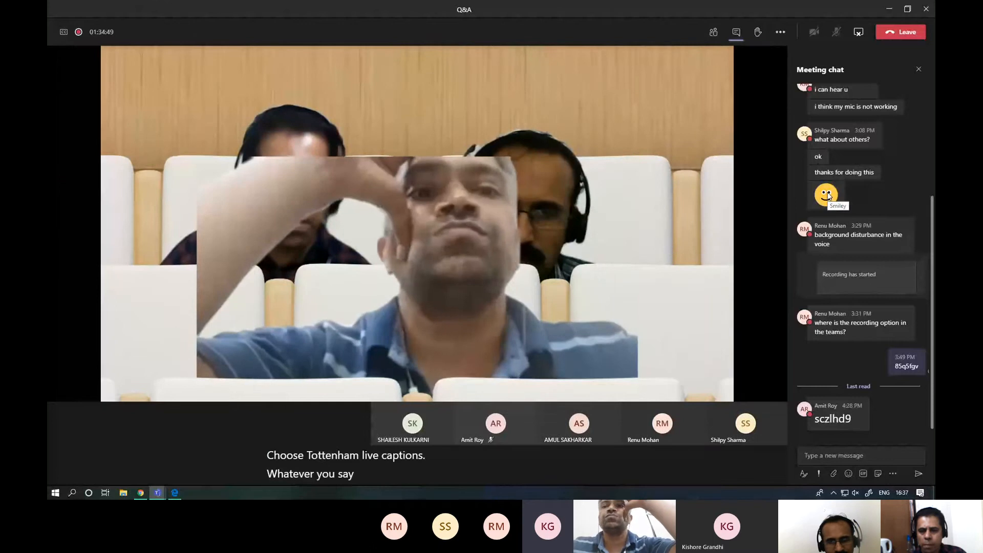
# - Review the recording and view options of the Q&A meeting and switch its view back to Gallery
pyautogui.click(782, 33)
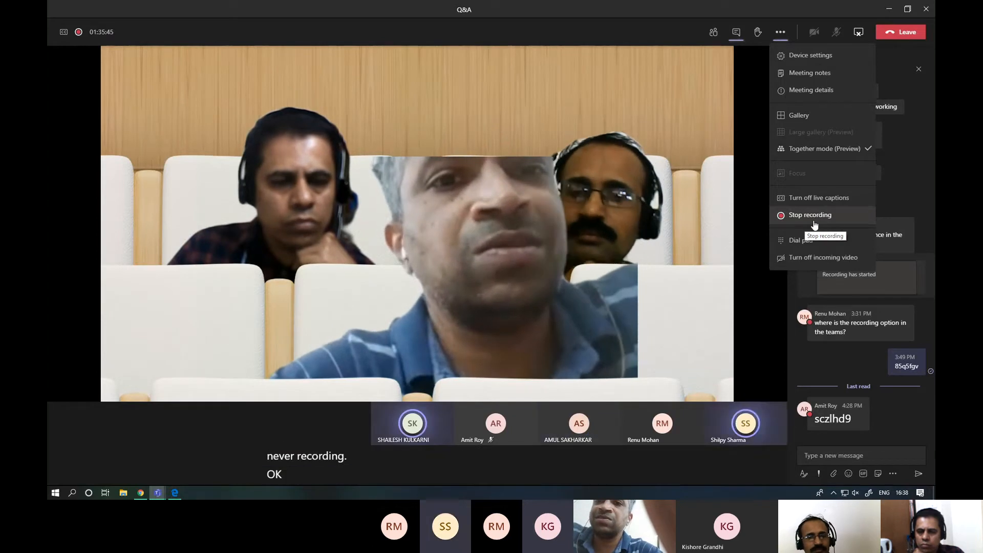
pyautogui.click(829, 149)
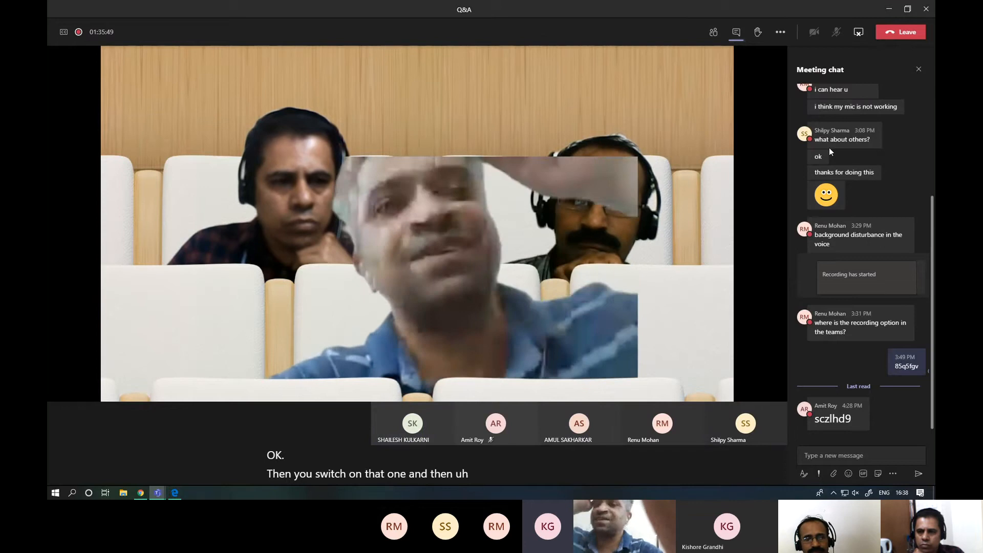
pyautogui.click(781, 32)
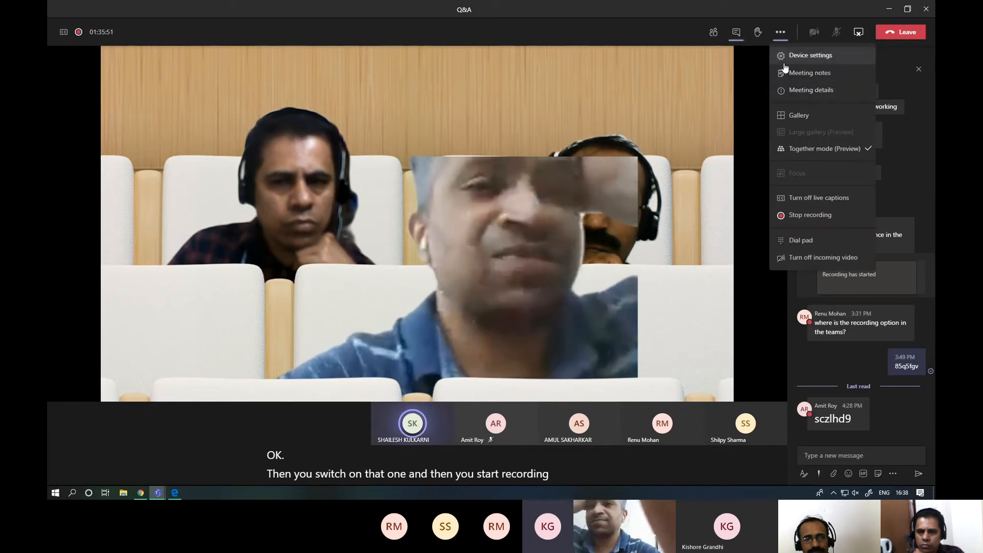
pyautogui.click(822, 152)
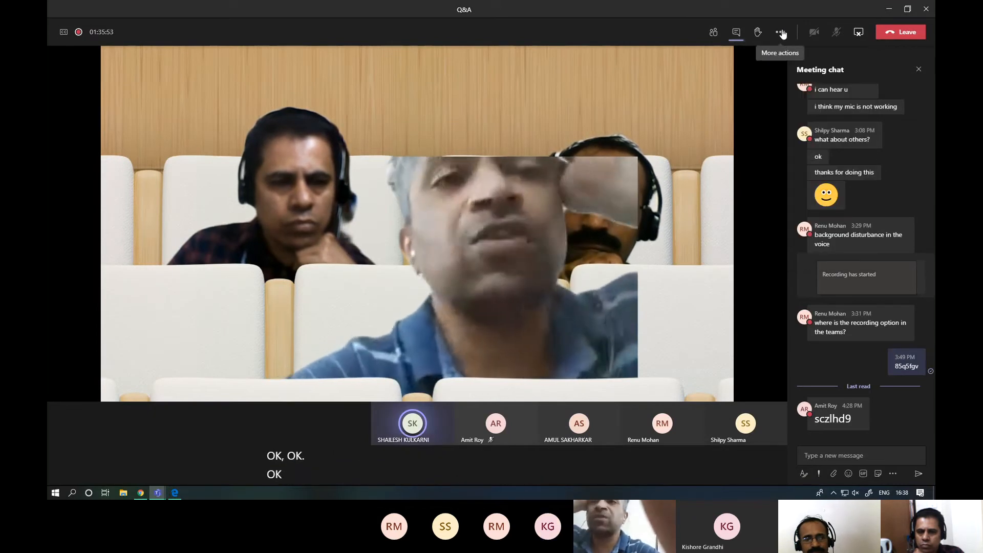
pyautogui.click(781, 33)
pyautogui.click(797, 116)
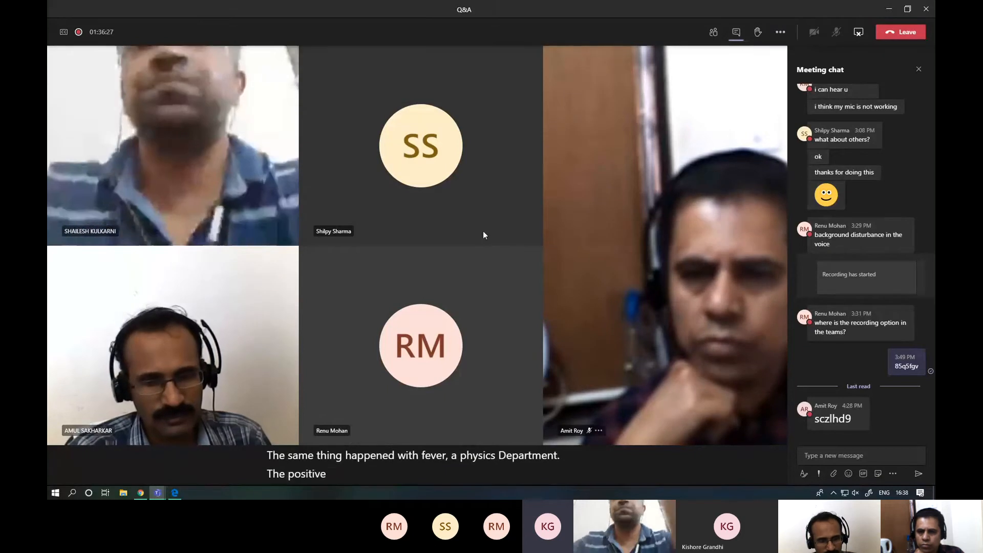
# - Return to the main Teams window, show all teams and expand the hidden teams
pyautogui.click(158, 492)
pyautogui.click(119, 455)
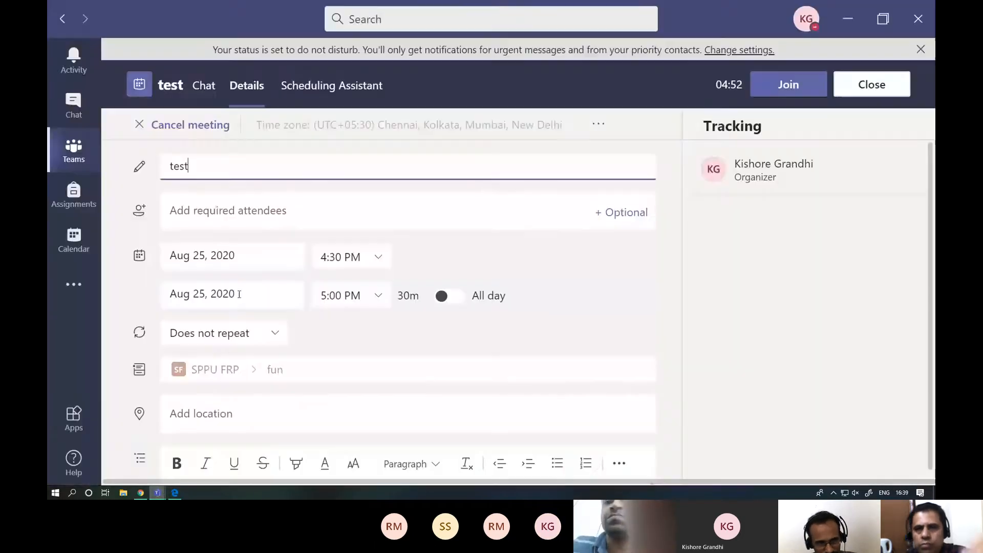
pyautogui.click(77, 149)
pyautogui.click(122, 66)
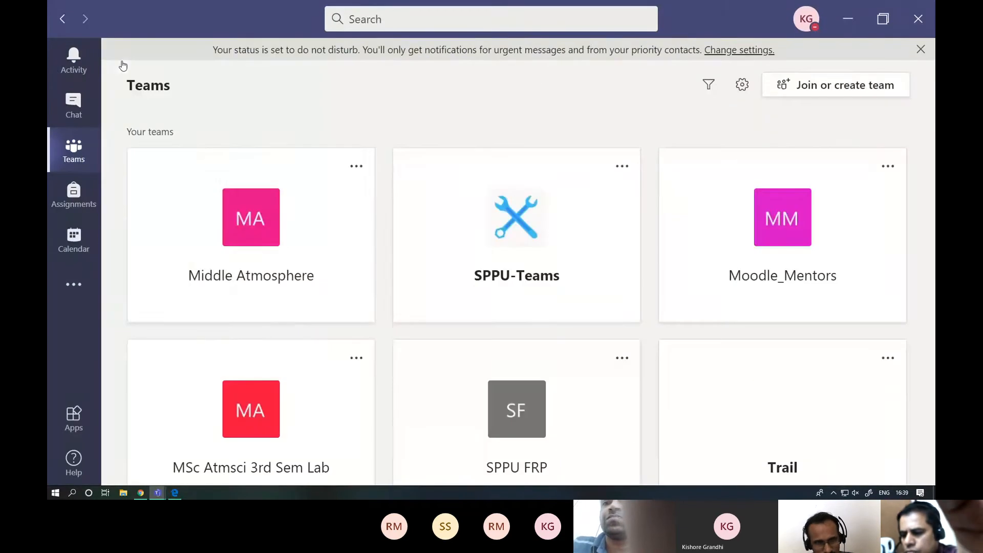
pyautogui.scroll(-2, 546, 238)
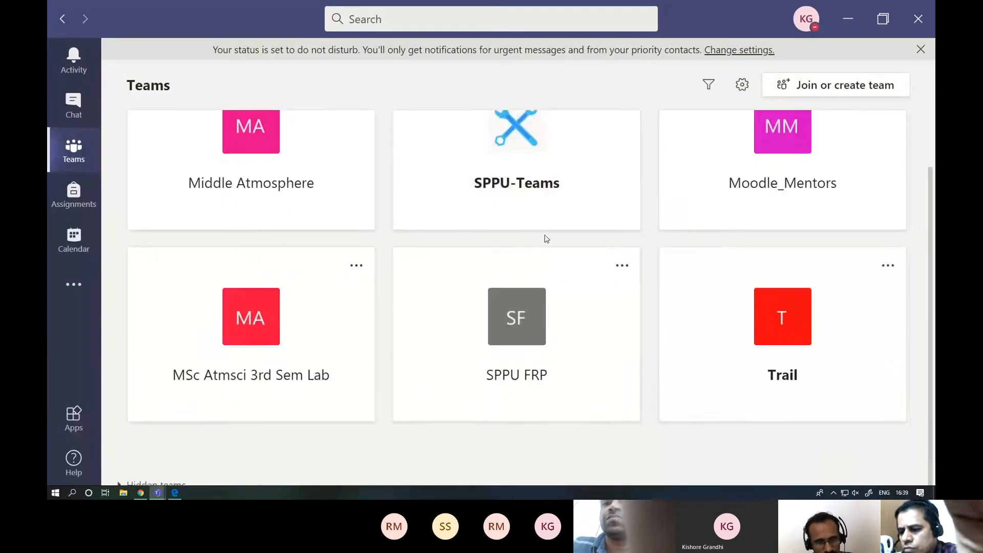
pyautogui.scroll(-1, 547, 238)
pyautogui.click(162, 471)
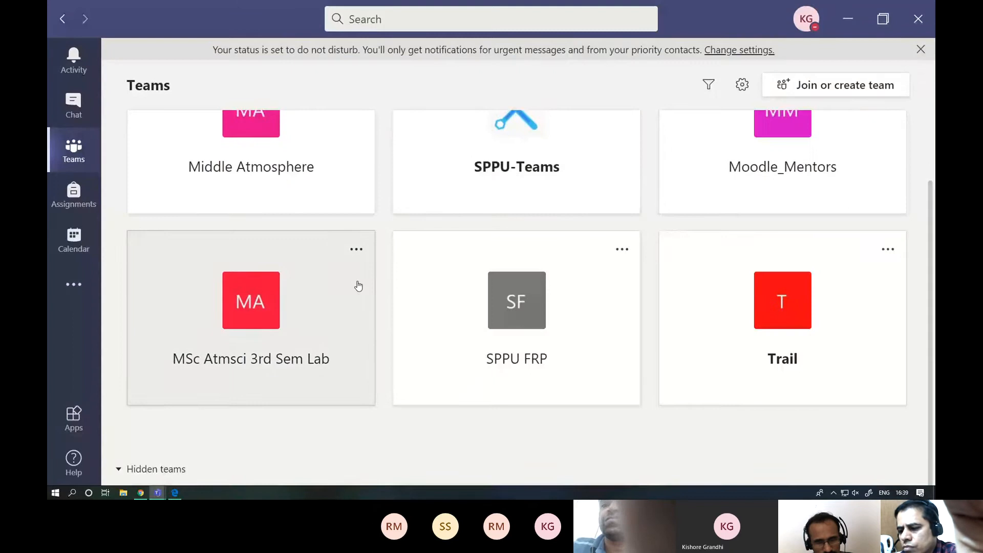
pyautogui.scroll(-3, 361, 304)
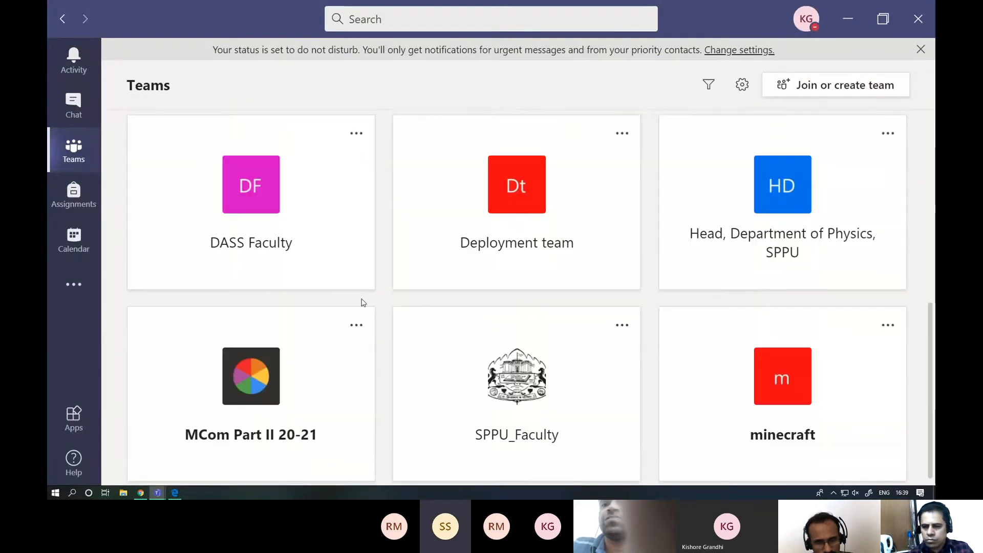
# - Open the "Head, Department of Physics, SPPU" team and look back through its General channel posts to the beginning
pyautogui.click(729, 221)
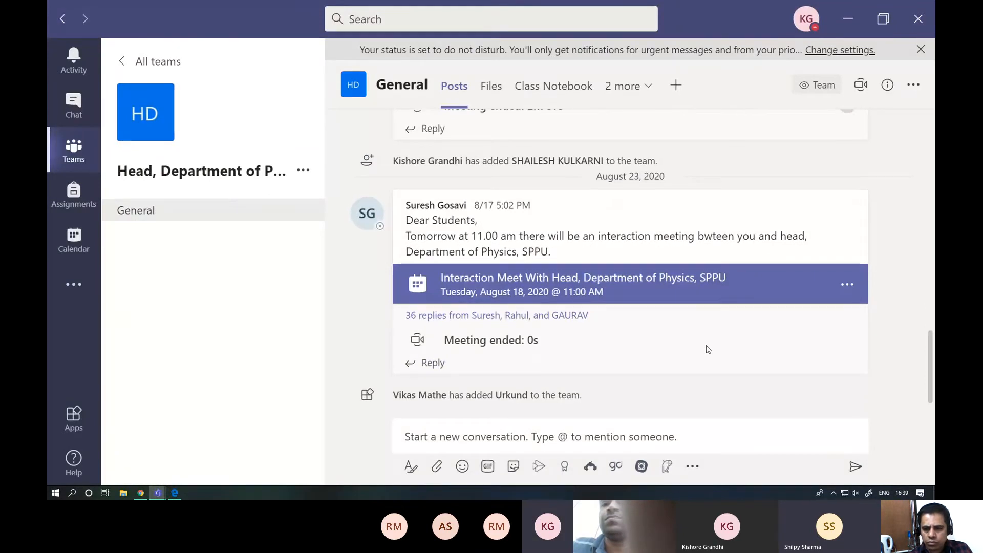
pyautogui.scroll(3, 706, 343)
pyautogui.scroll(3, 709, 336)
pyautogui.scroll(4, 709, 336)
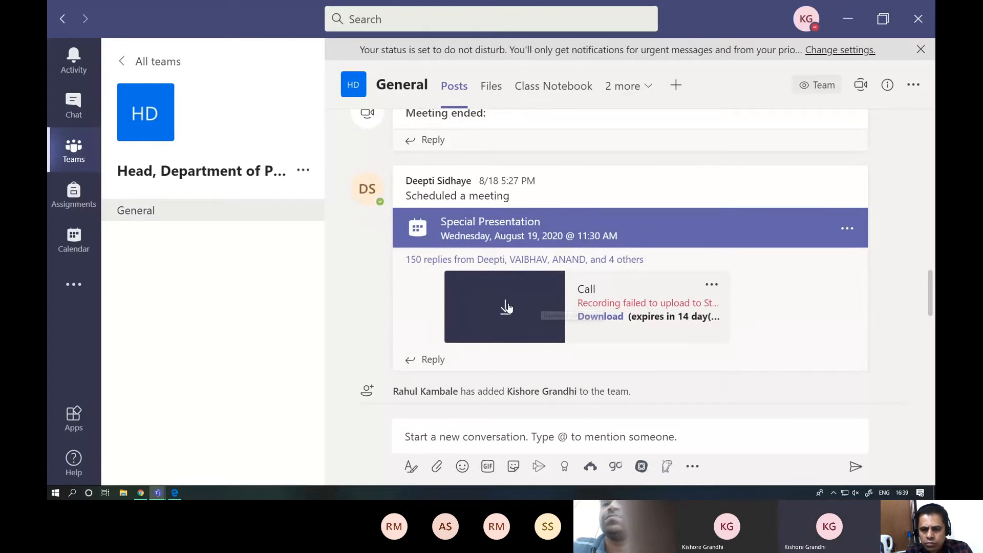
pyautogui.scroll(5, 563, 309)
pyautogui.scroll(10, 579, 312)
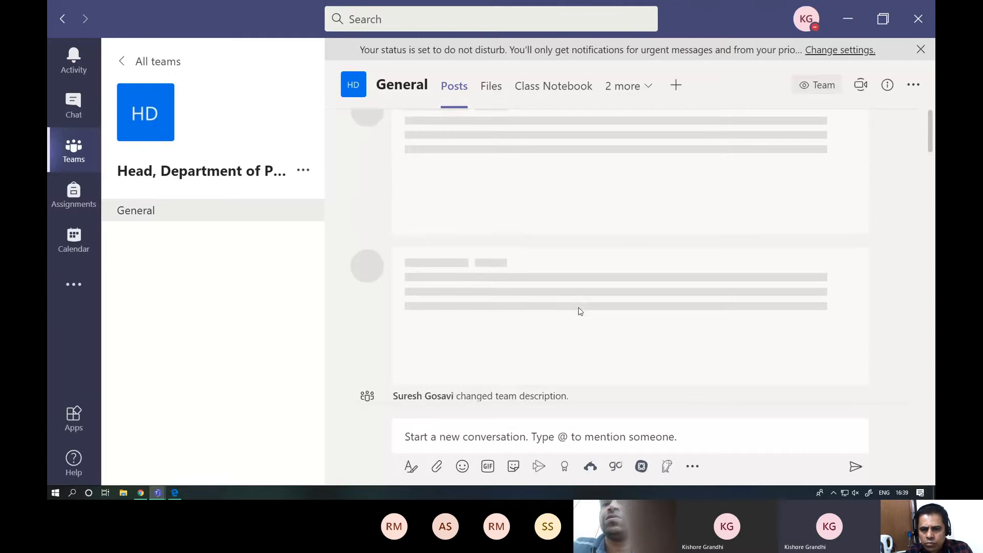
pyautogui.scroll(5, 579, 312)
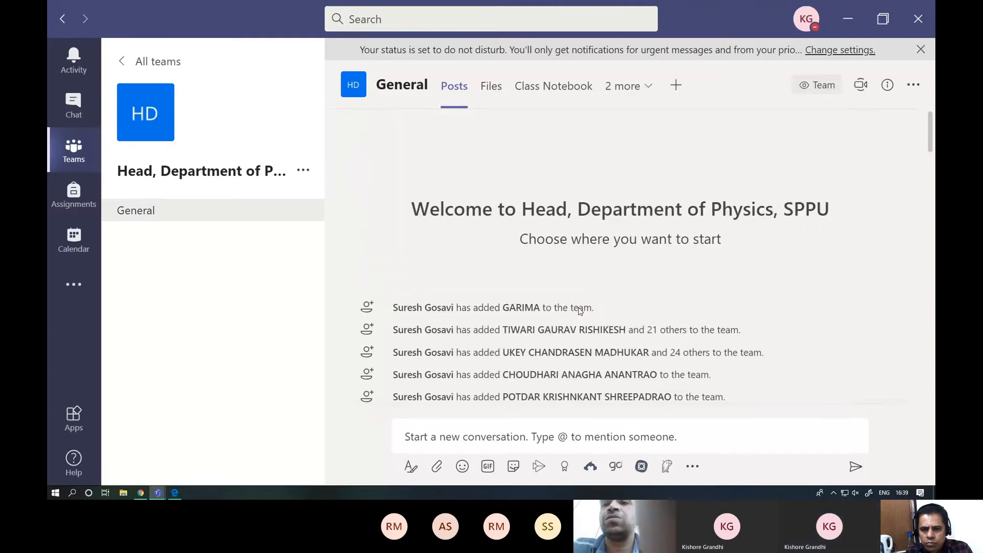
# - Look through the General channel posts and expand the Special Presentation meeting's replies to review its call recordings
pyautogui.scroll(-10, 705, 304)
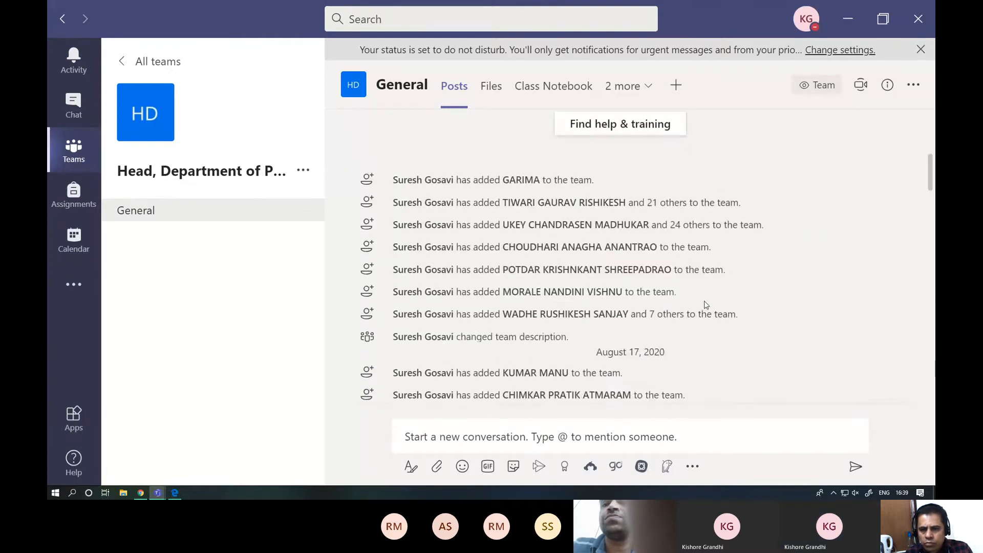
pyautogui.scroll(-4, 705, 305)
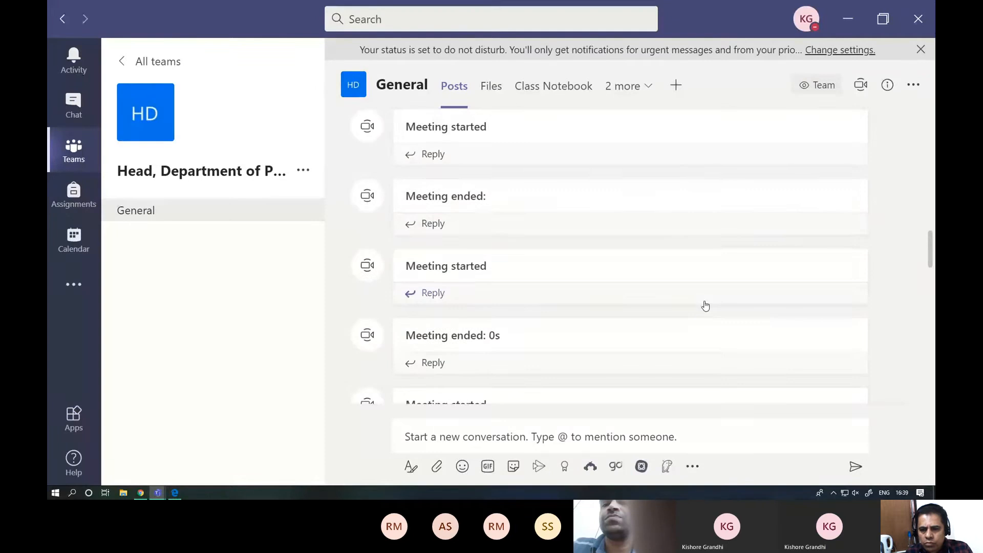
pyautogui.scroll(-6, 705, 304)
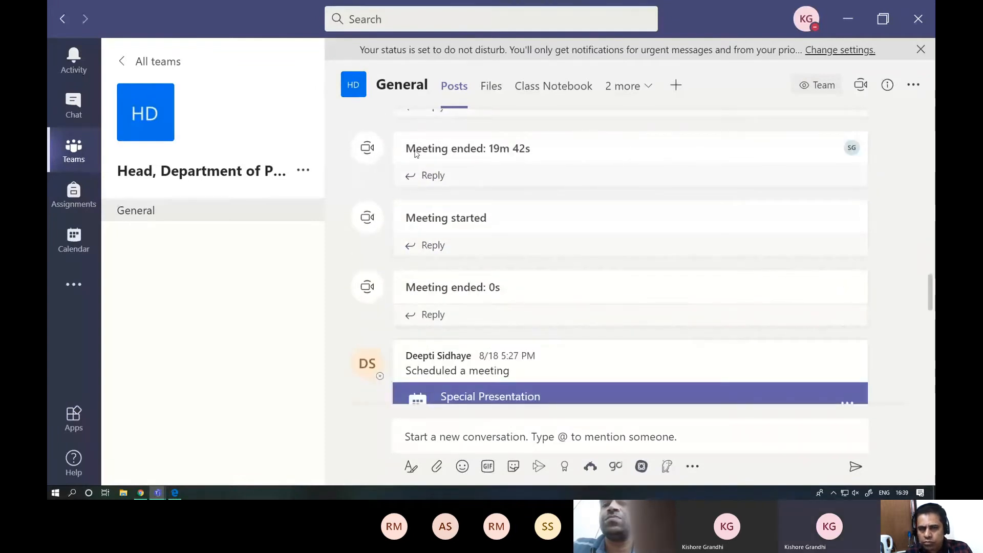
pyautogui.scroll(-1, 554, 220)
pyautogui.scroll(-5, 554, 220)
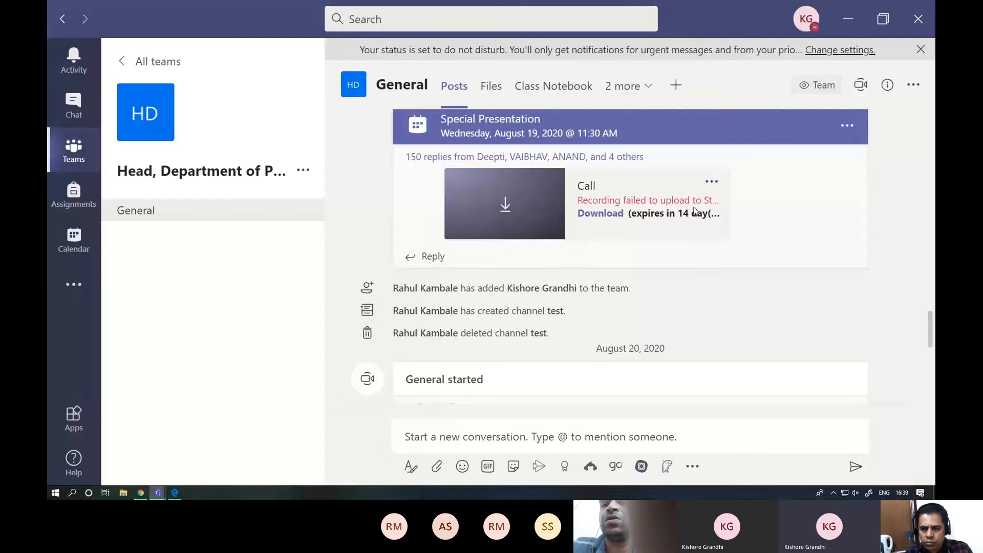
pyautogui.click(590, 158)
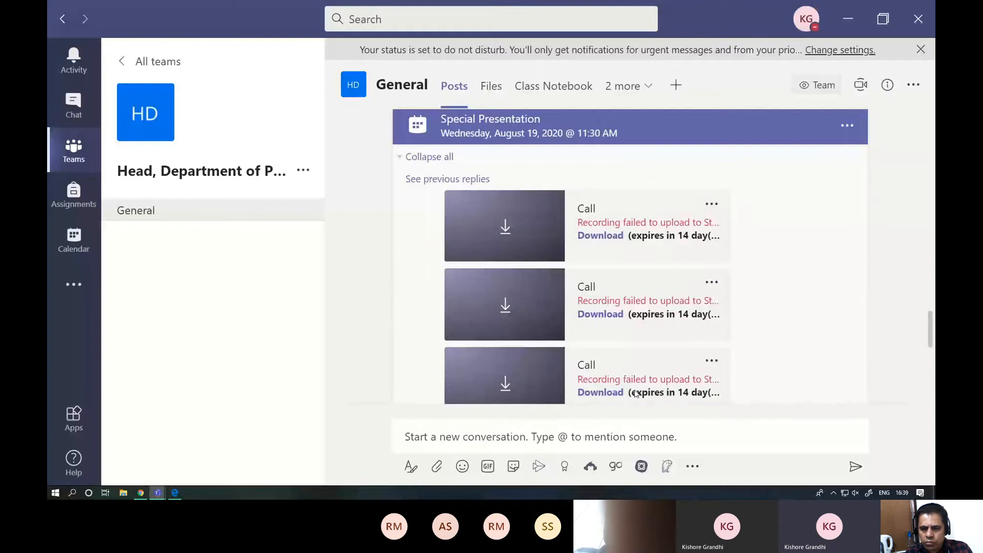
pyautogui.scroll(-3, 742, 308)
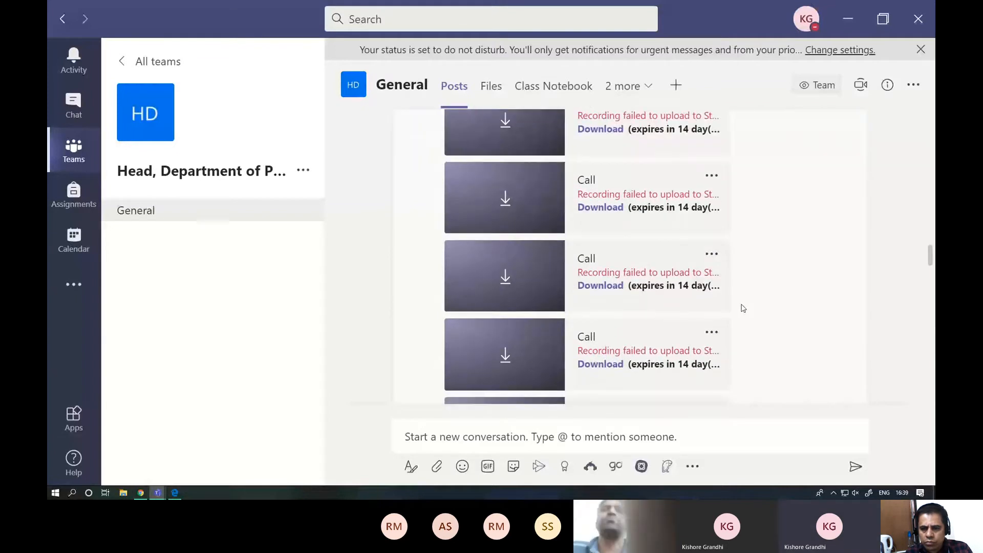
pyautogui.scroll(-3, 743, 308)
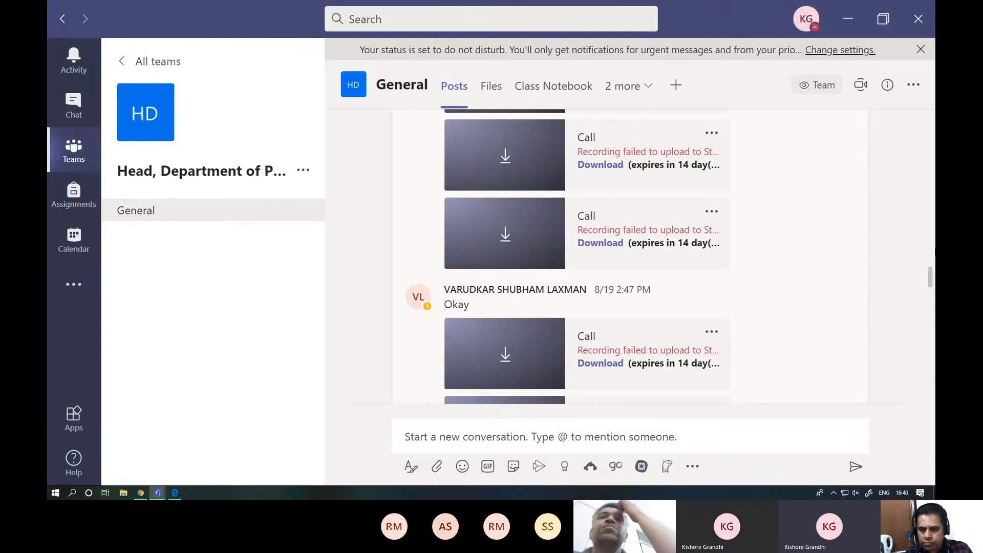
# - Return to the list of all teams and reduce the interface zoom by two levels
pyautogui.click(123, 68)
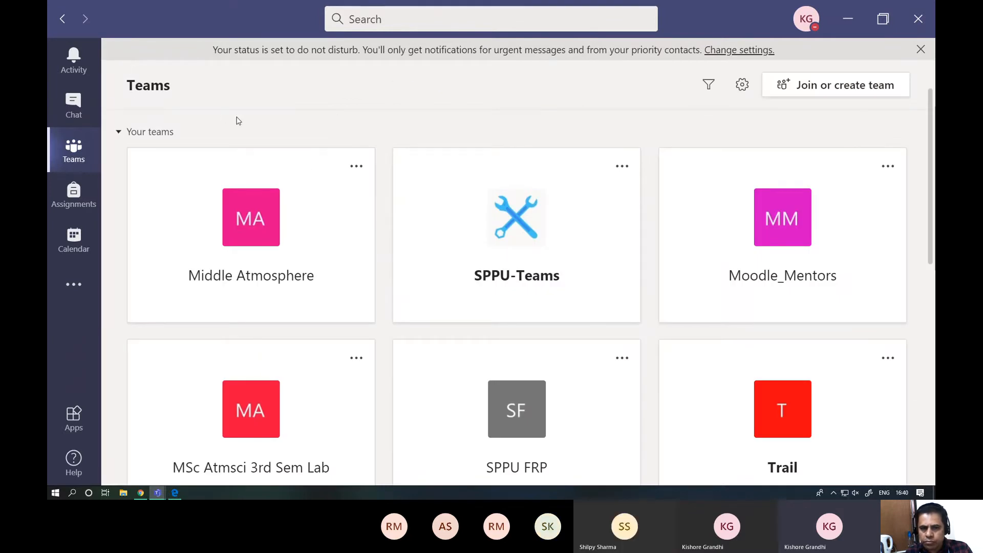
pyautogui.hotkey('ctrl', '-')
pyautogui.hotkey('ctrl', '-')
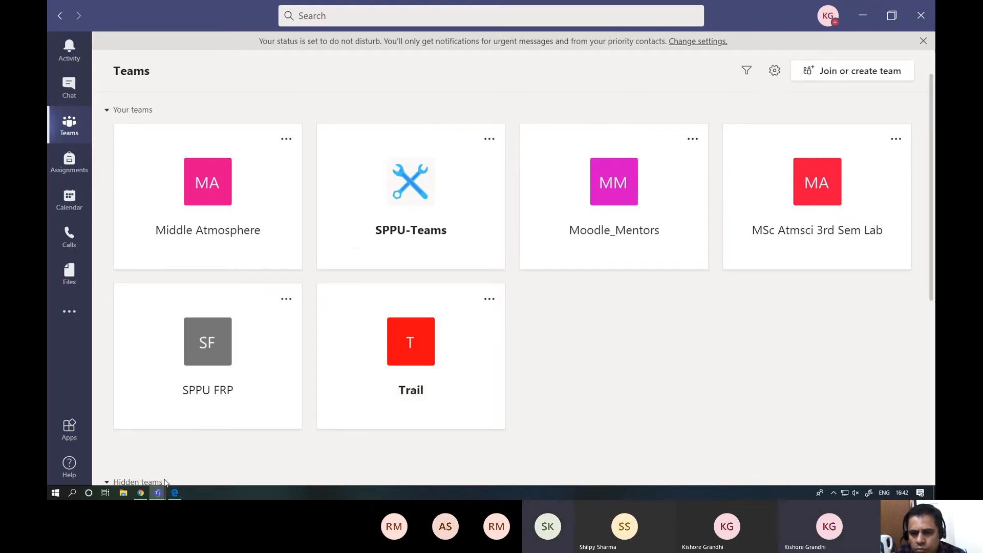
# - Switch to the Q&A meeting window and close its meeting chat
pyautogui.click(157, 492)
pyautogui.click(178, 450)
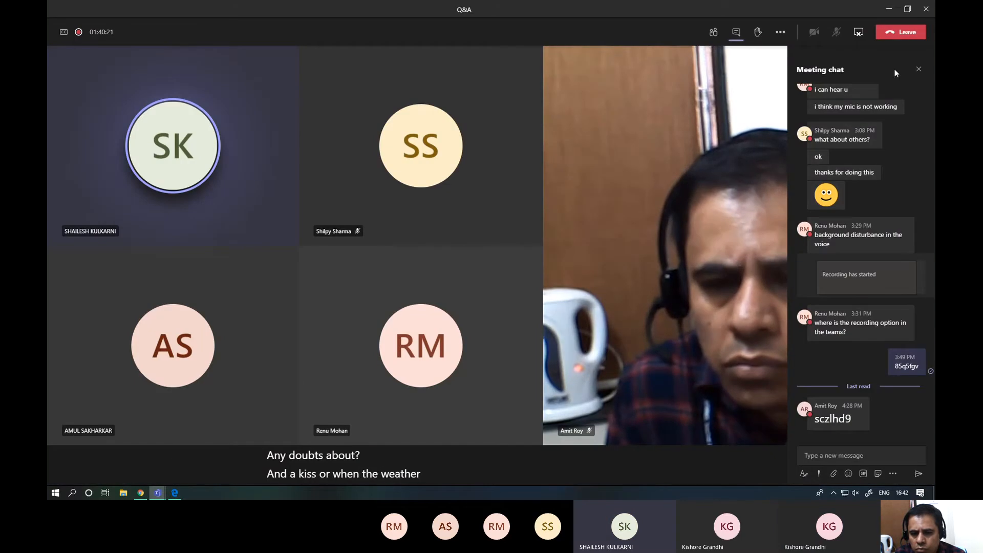
pyautogui.click(919, 70)
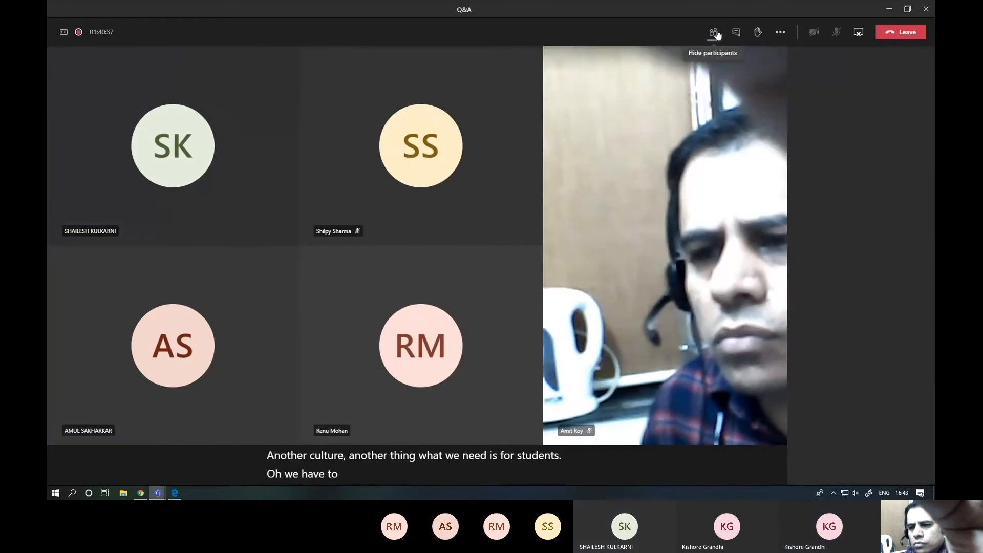
# - Show the Q&A meeting's participants list, hide it and show it again
pyautogui.click(715, 33)
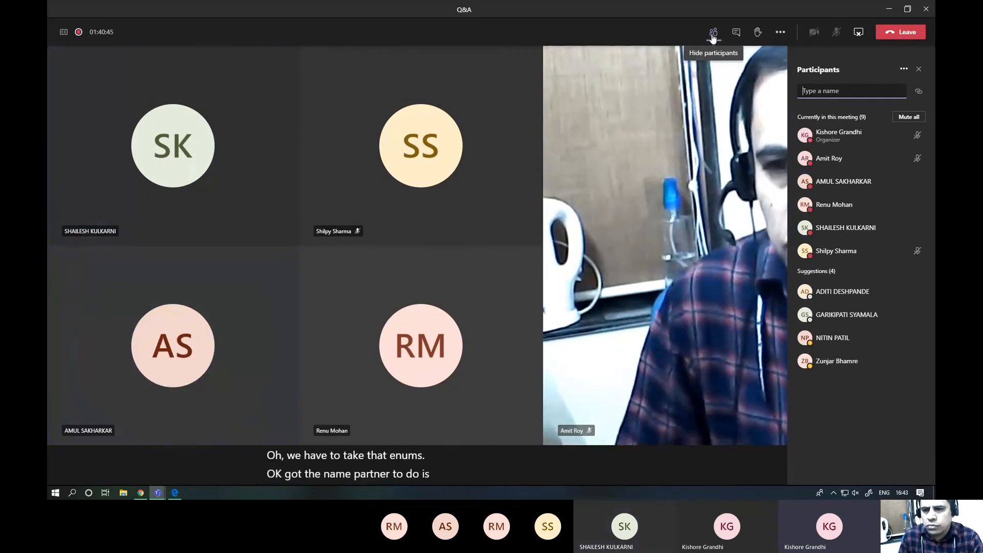
pyautogui.click(918, 68)
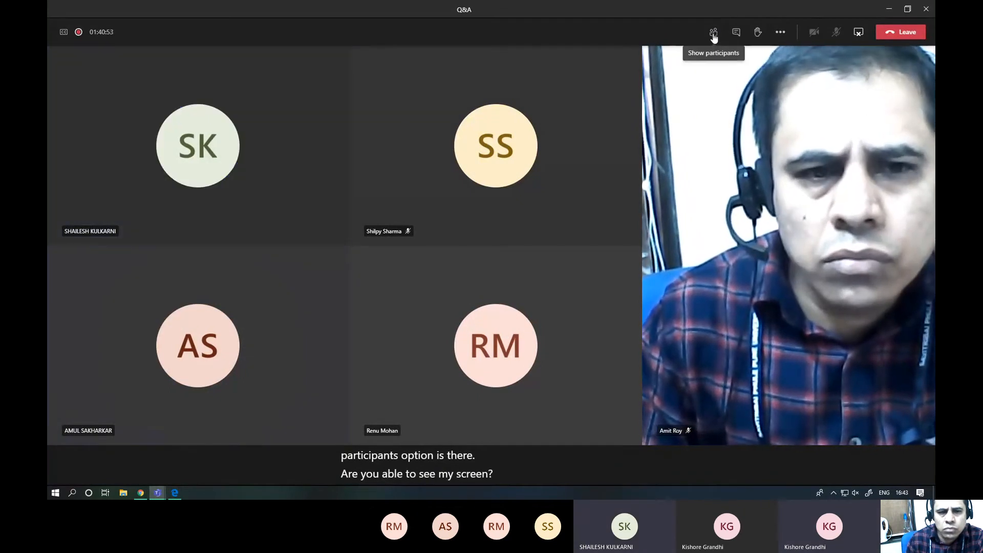
pyautogui.click(713, 34)
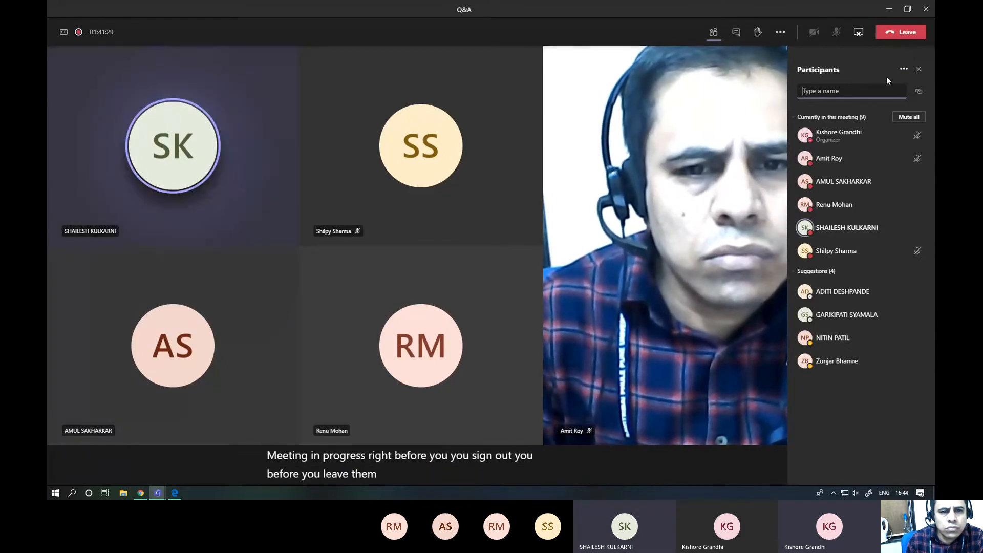
# - Open the Manage permissions page from the participants list, then minimize the browser to return to the meeting
pyautogui.click(903, 70)
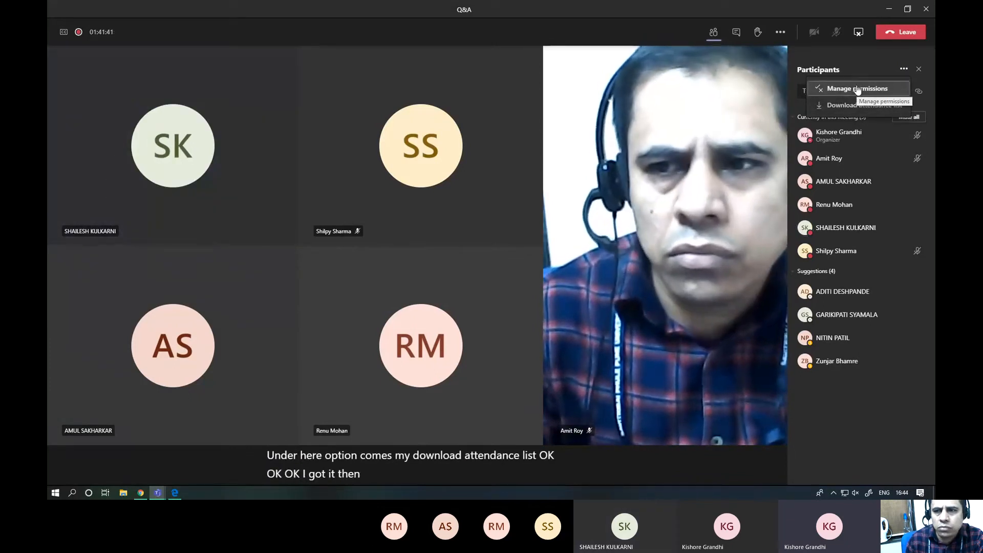
pyautogui.click(858, 89)
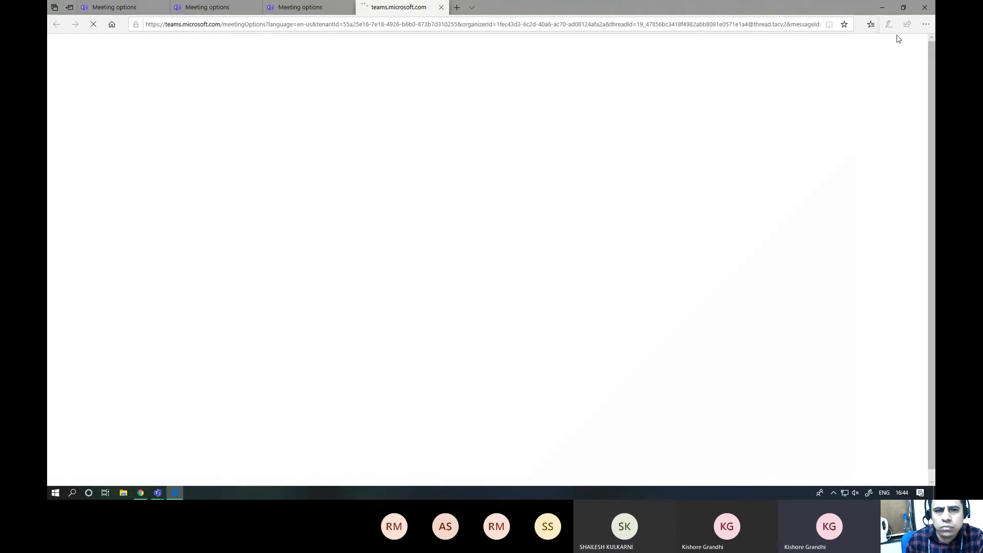
pyautogui.click(882, 8)
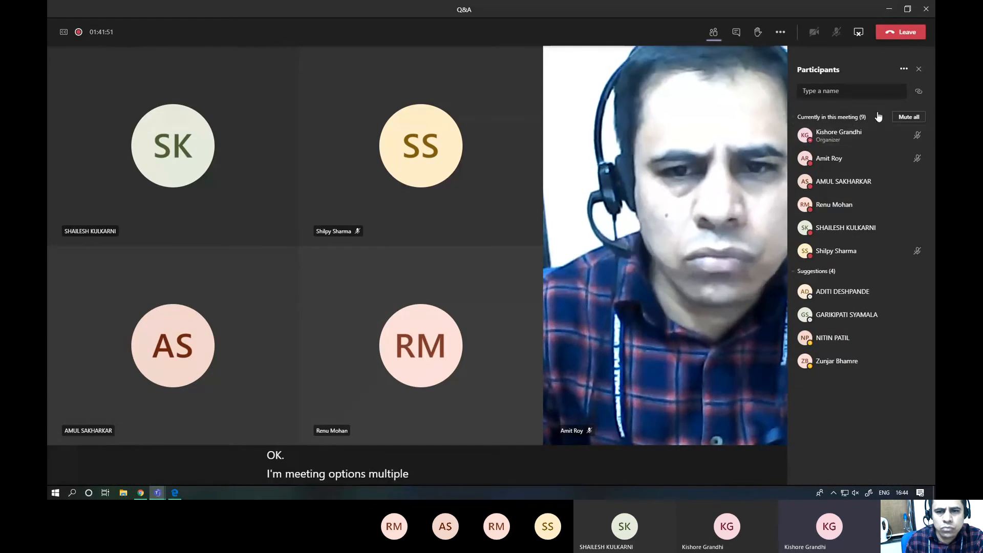
# - Review the participants list's Download attendance list option without downloading, and minimize the meeting to return to the teams overview
pyautogui.click(904, 71)
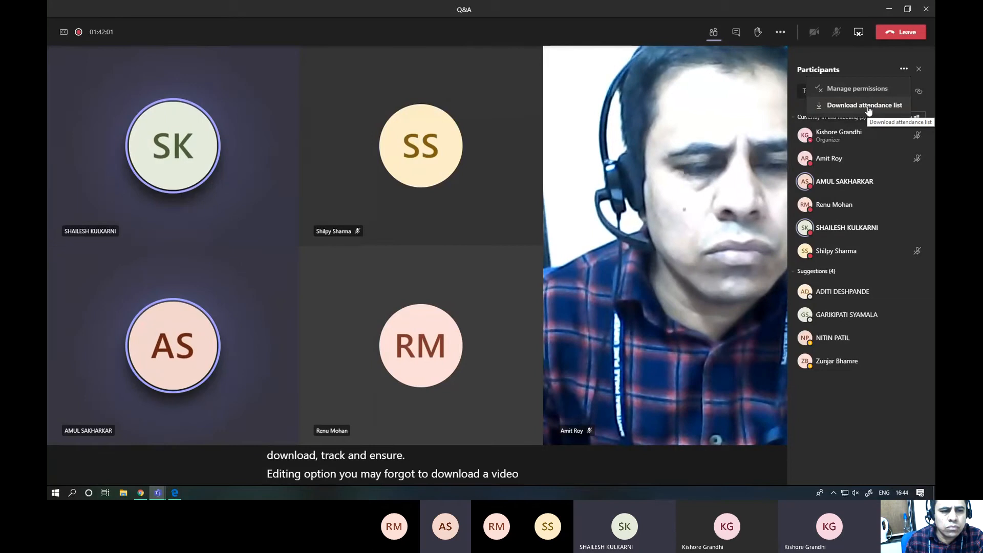
pyautogui.click(600, 98)
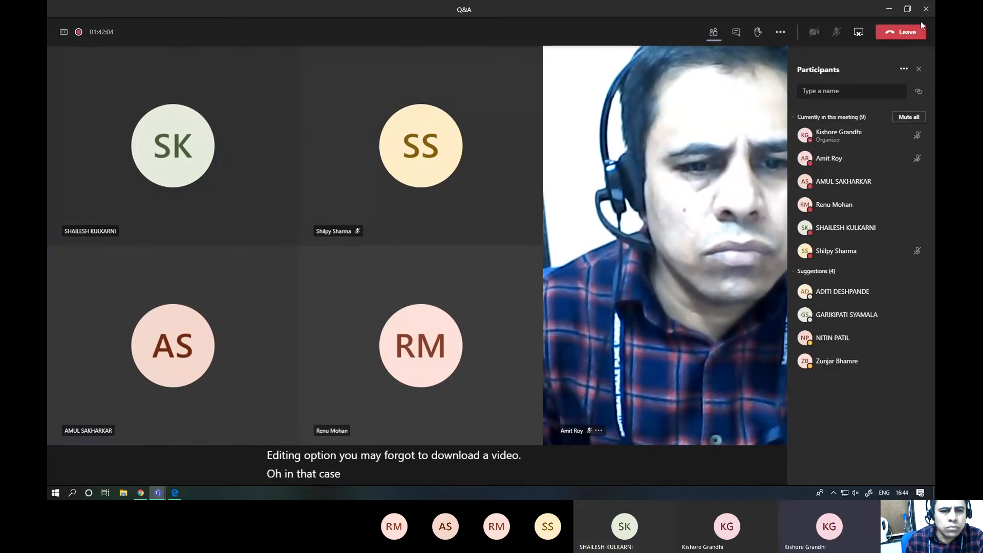
pyautogui.click(889, 9)
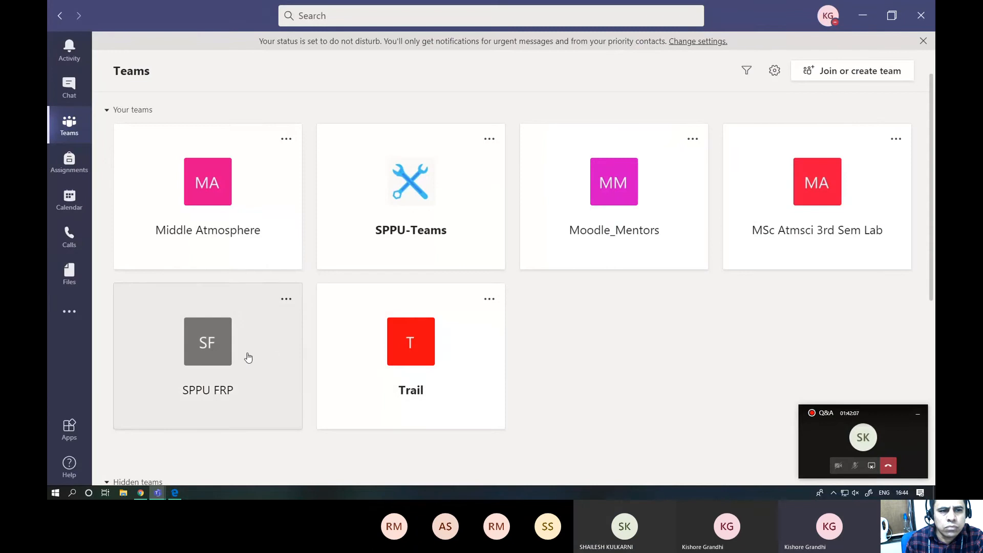
# - Add an Insights tab to the SPPU FRP team's General channel, keeping Post to the channel about this tab enabled
pyautogui.click(217, 340)
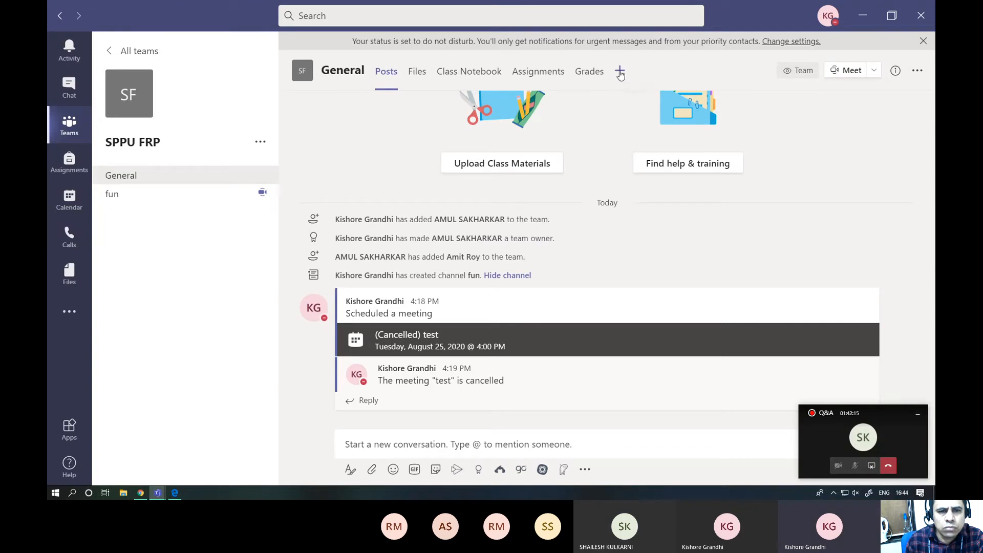
pyautogui.click(620, 74)
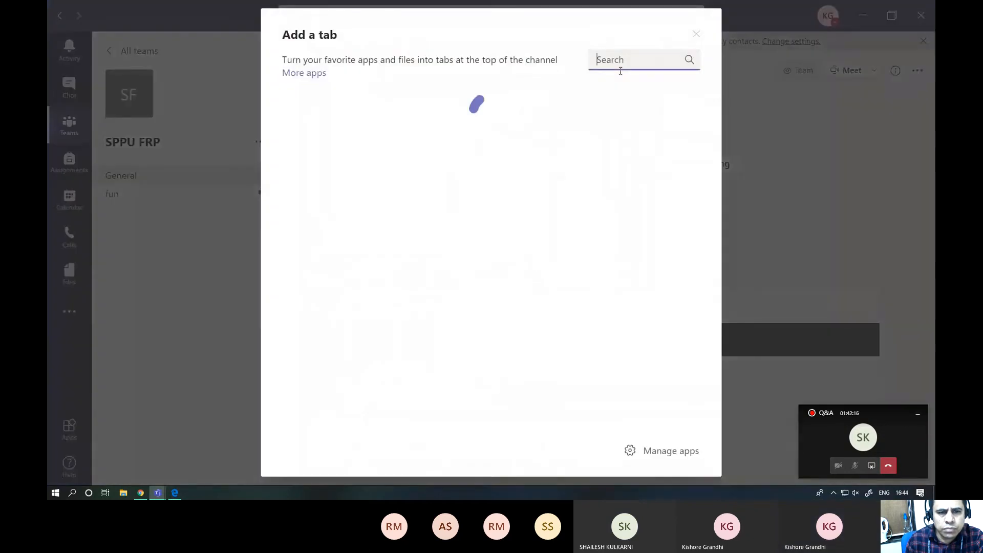
pyautogui.write('i')
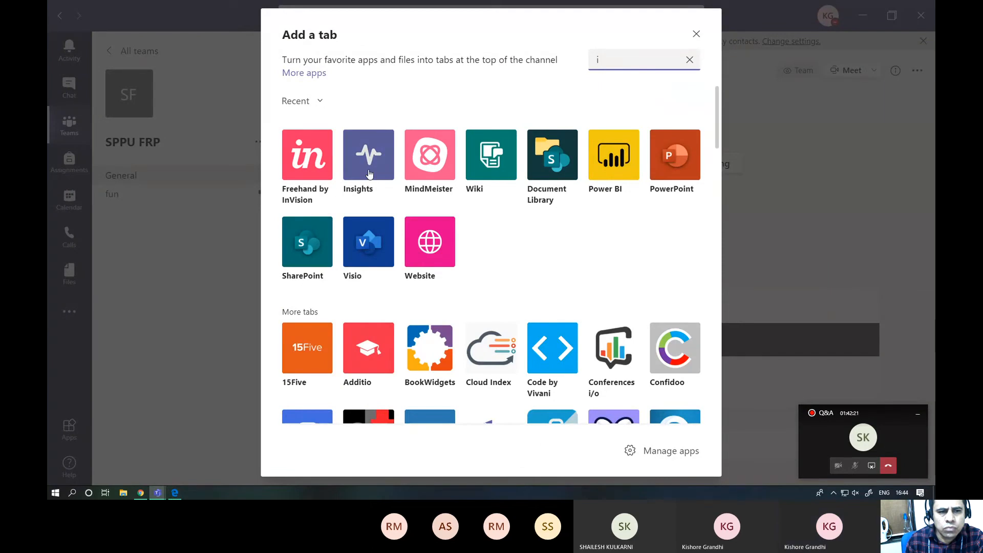
pyautogui.click(369, 174)
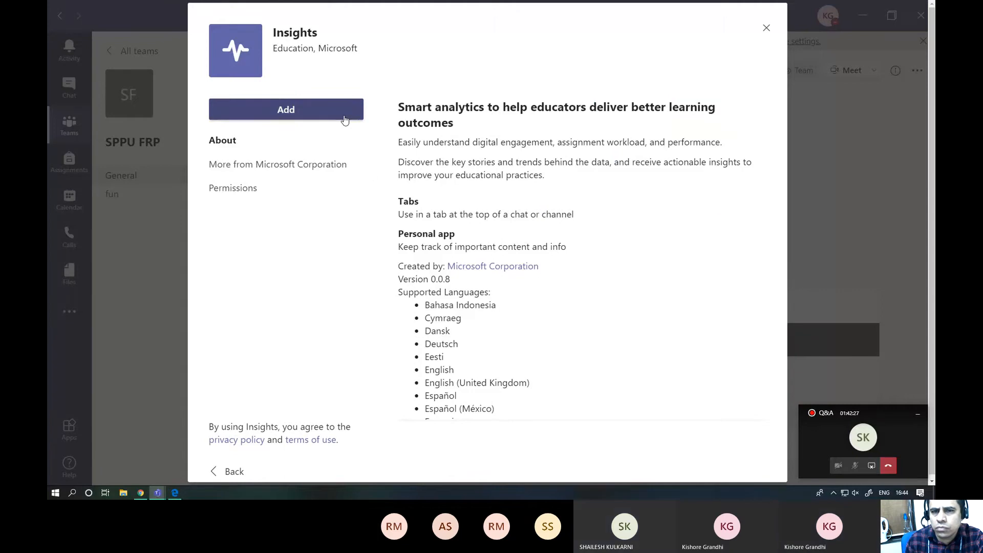
pyautogui.click(344, 119)
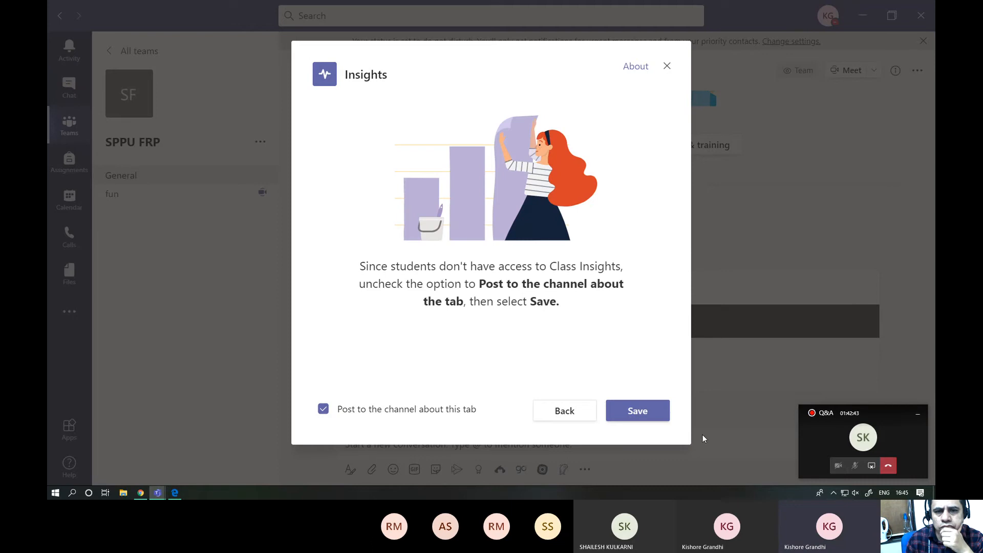
pyautogui.click(662, 417)
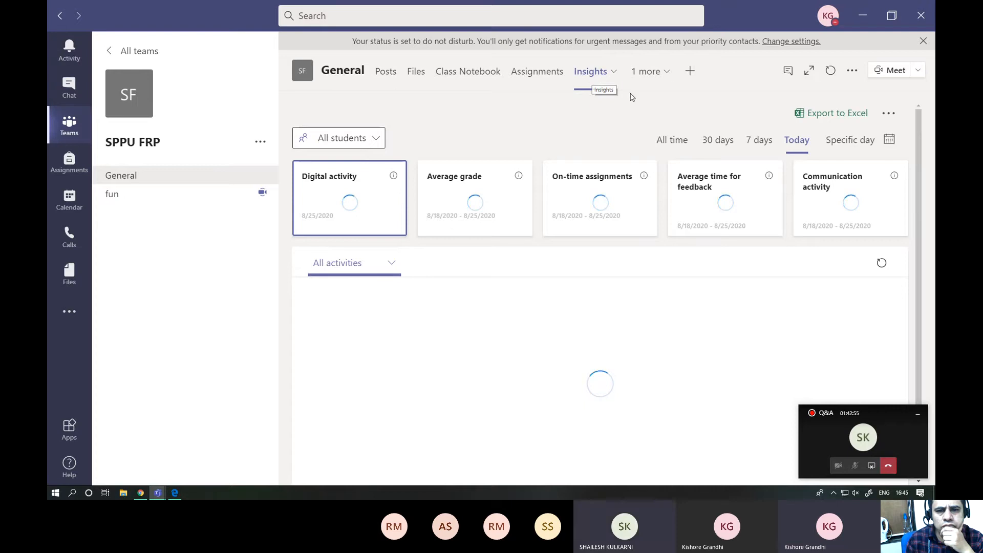
# - Go back to all teams and open the Insights tab in the Middle Atmosphere team's General channel
pyautogui.click(112, 54)
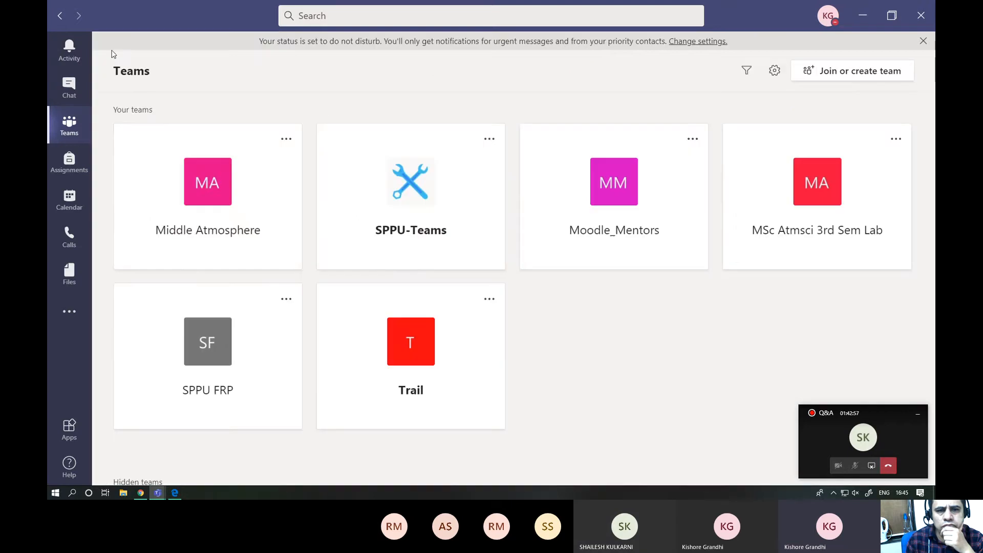
pyautogui.click(202, 176)
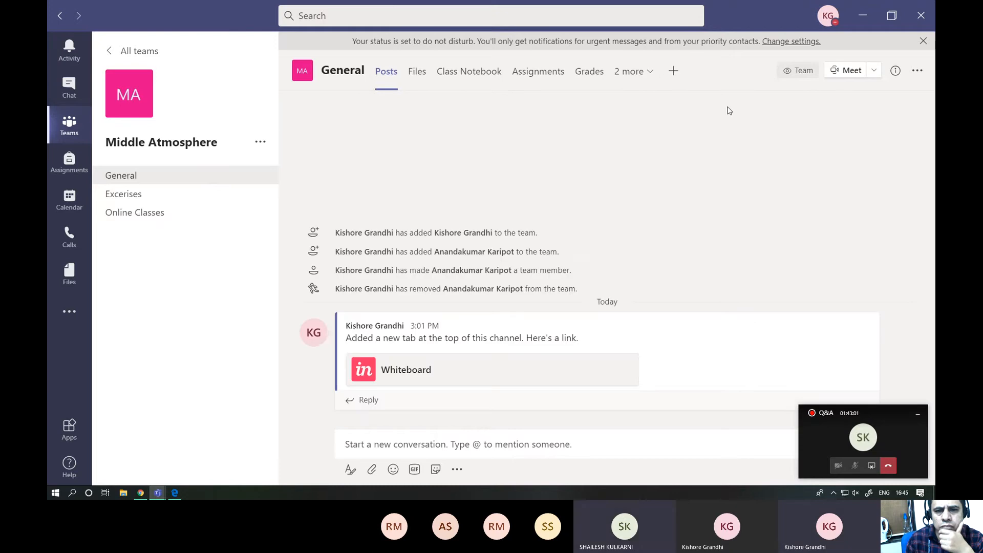
pyautogui.click(650, 75)
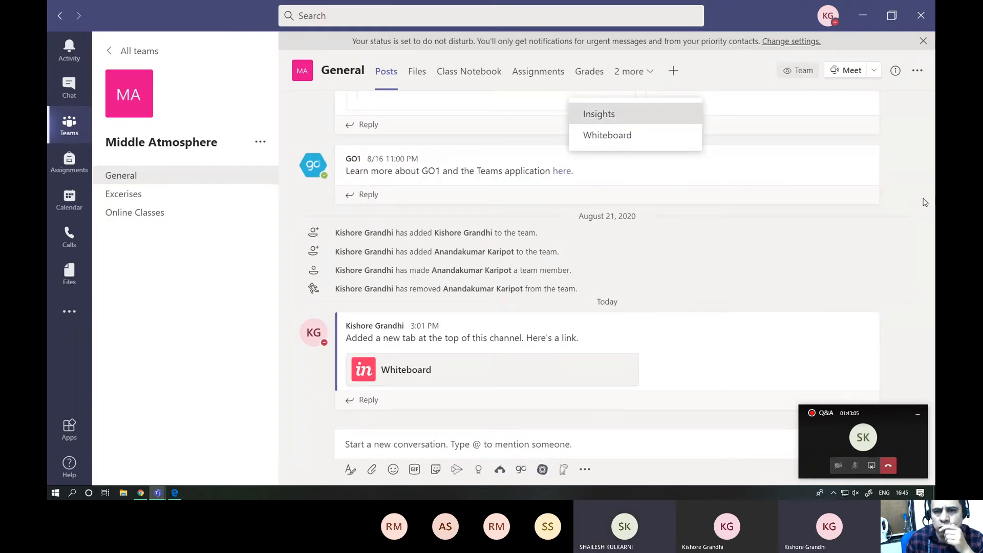
pyautogui.press('Return')
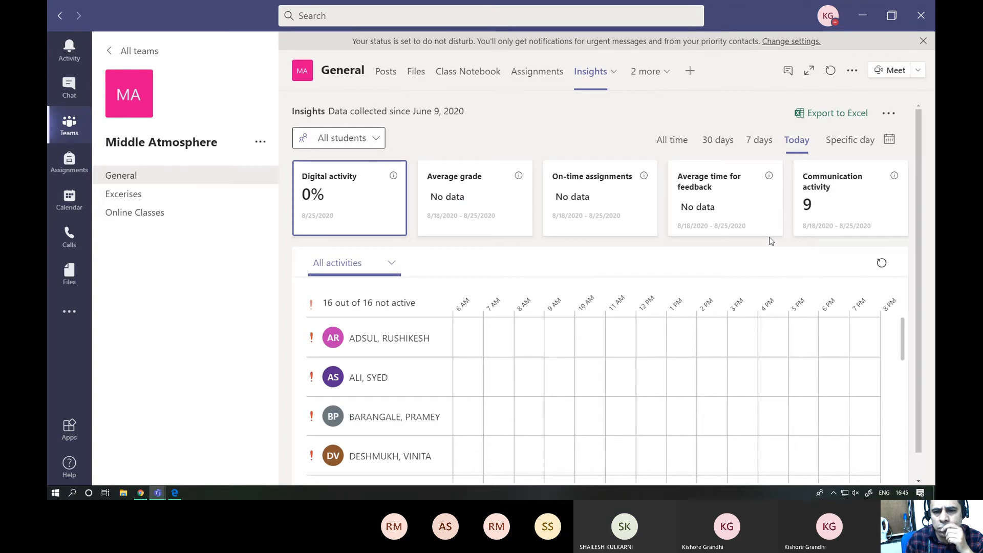
# - Look through the students' activity for today and set the Insights report to the specific day August 24, 2020
pyautogui.scroll(-1, 771, 241)
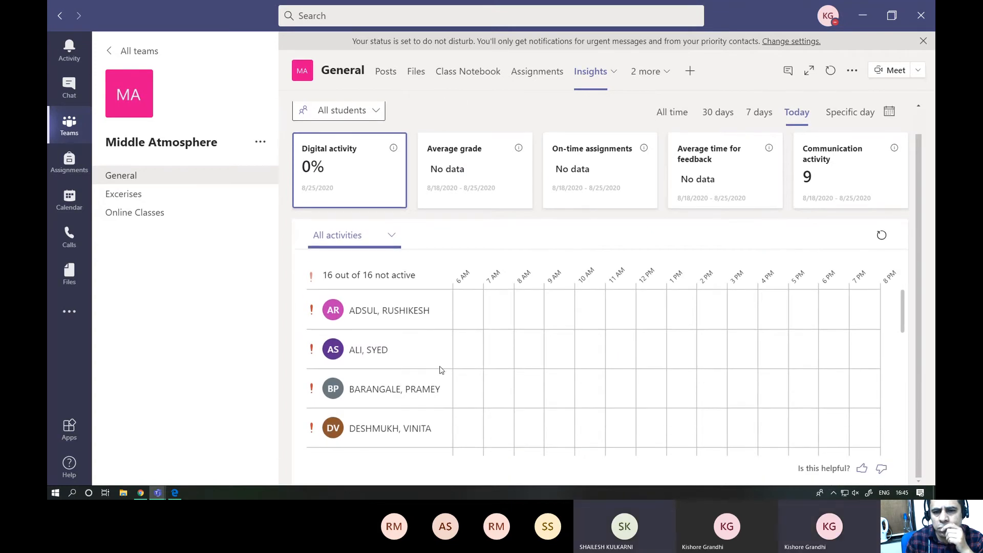
pyautogui.scroll(-5, 454, 341)
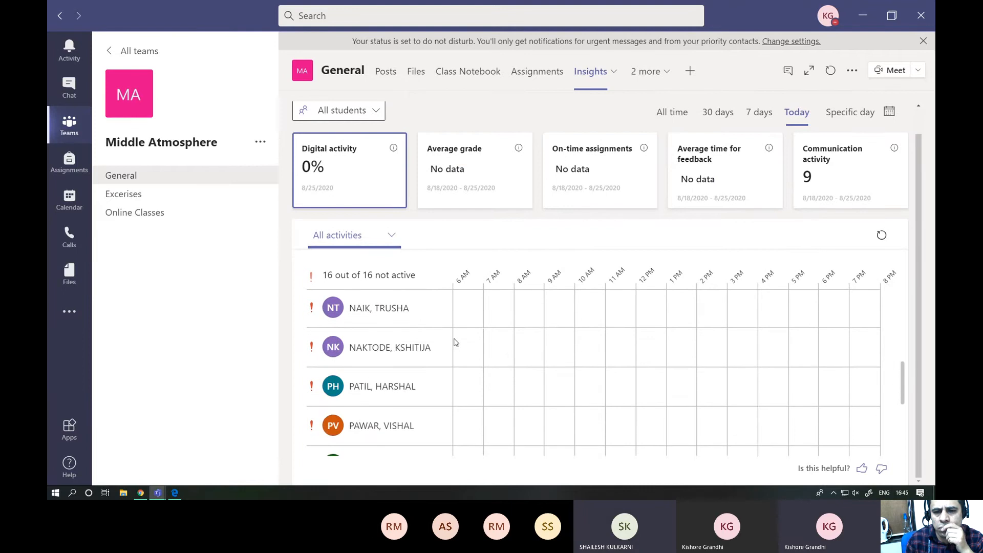
pyautogui.scroll(5, 454, 342)
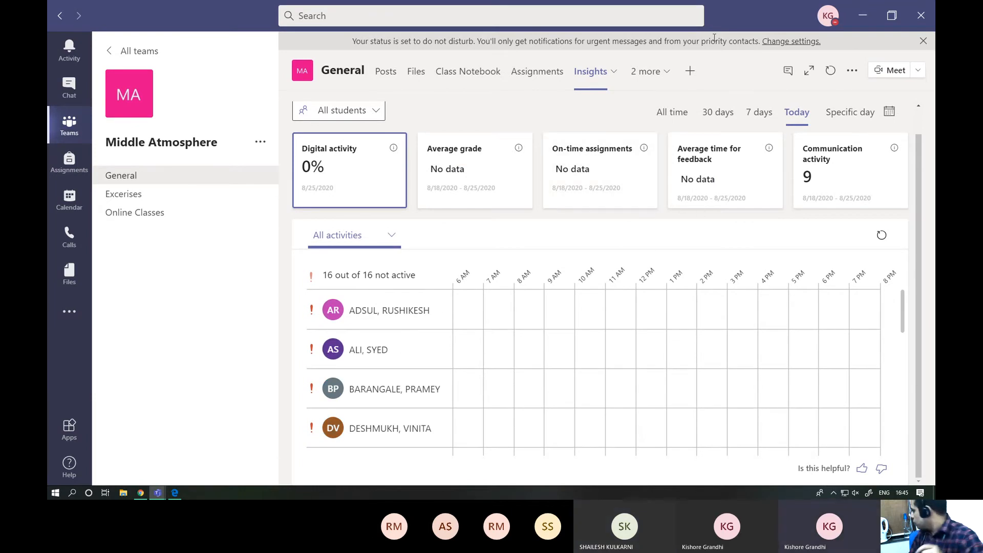
pyautogui.click(851, 113)
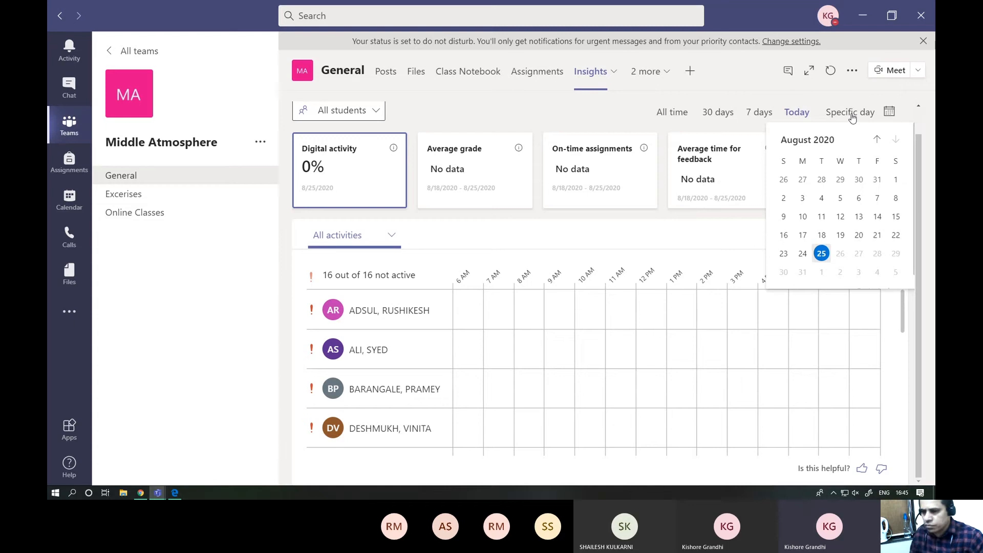
pyautogui.click(802, 254)
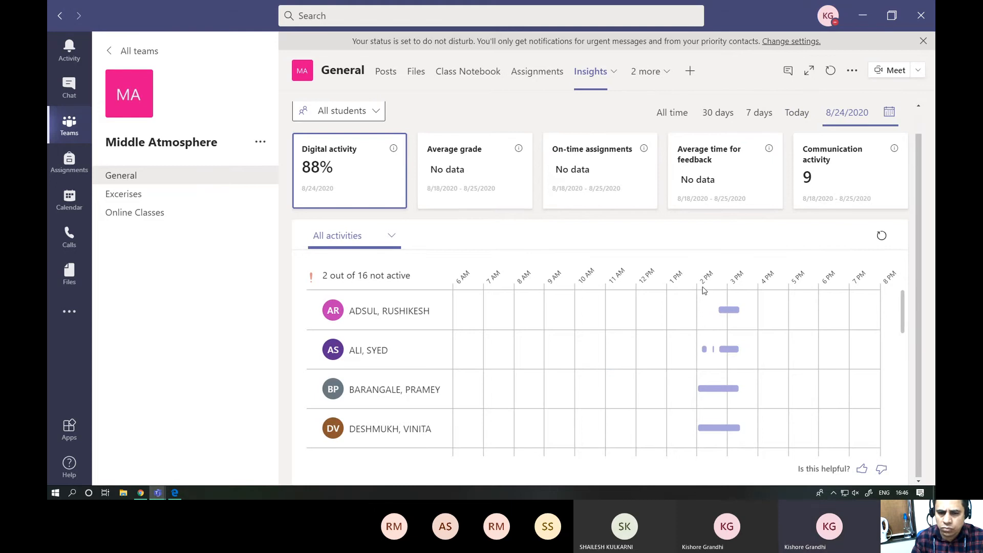
# - Examine individual students' meeting attendance durations and channel visits on the Insights activity timeline for August 24, 2020
pyautogui.moveTo(721, 314)
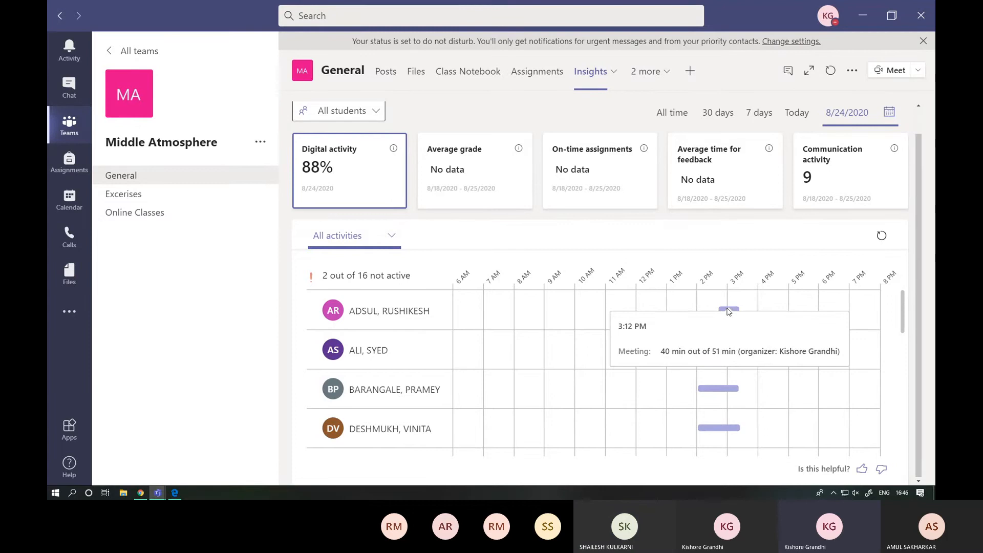
pyautogui.moveTo(711, 392)
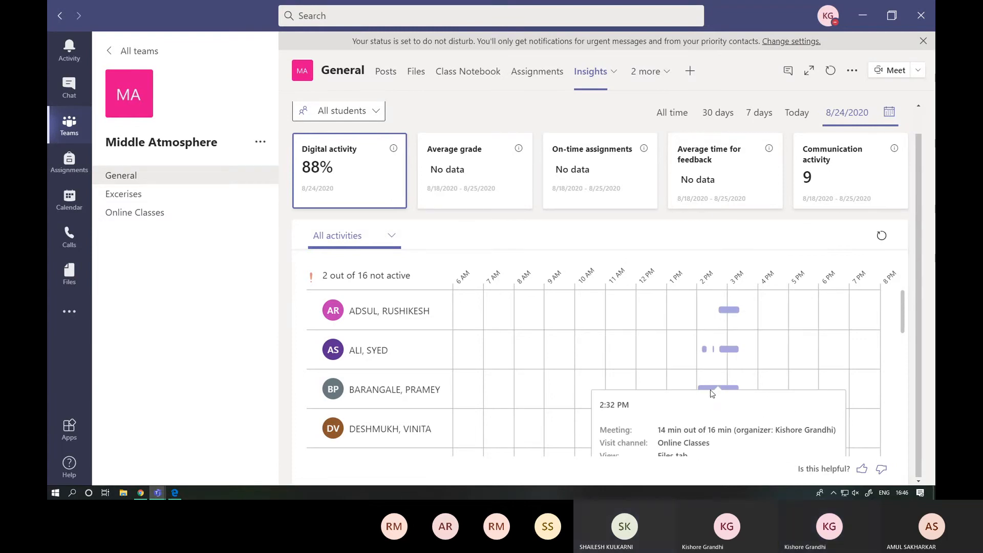
pyautogui.scroll(-3, 711, 393)
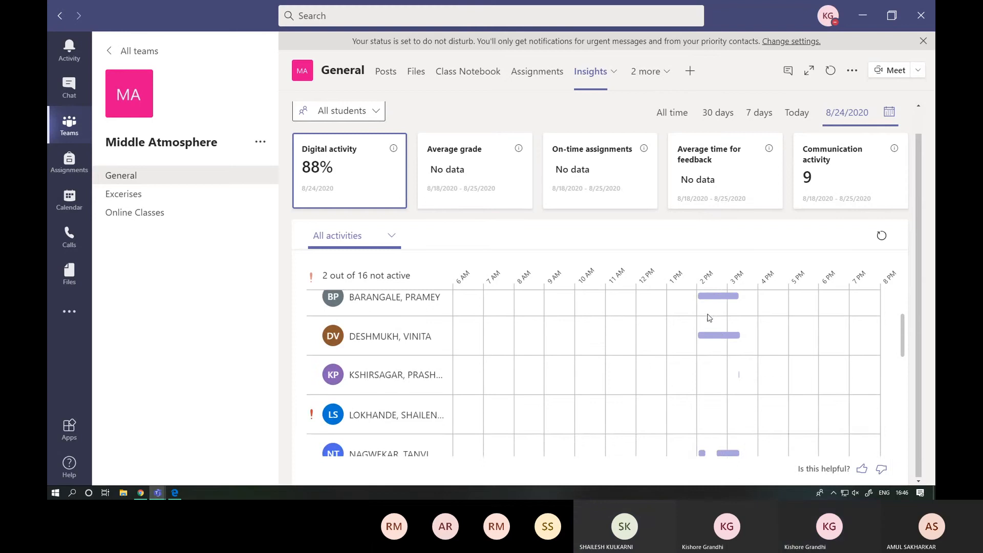
pyautogui.moveTo(712, 338)
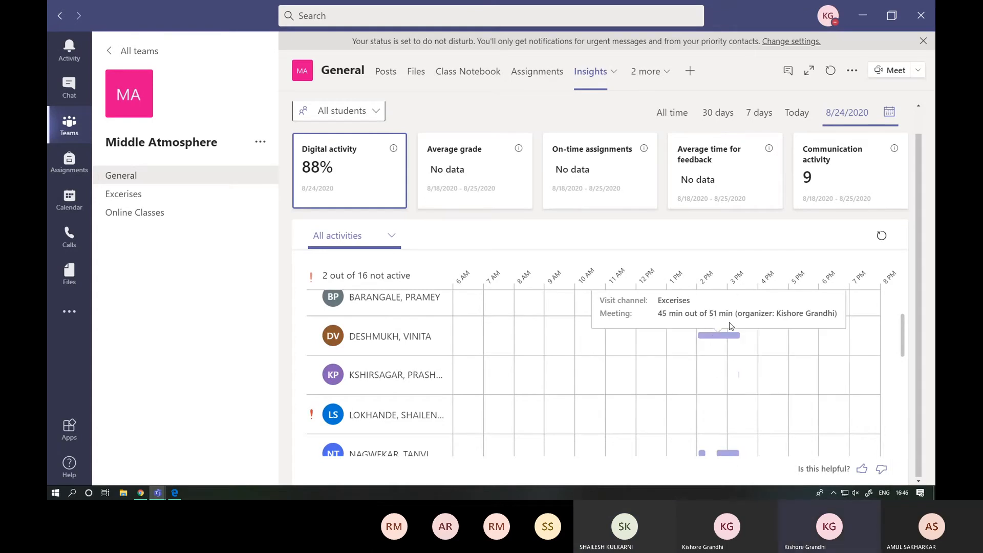
pyautogui.scroll(1, 730, 325)
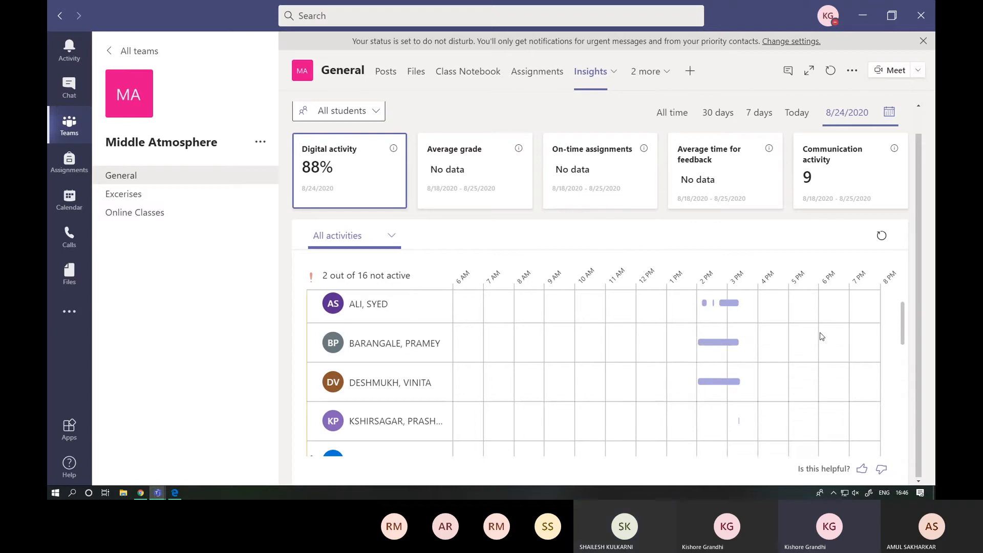
pyautogui.scroll(1, 721, 345)
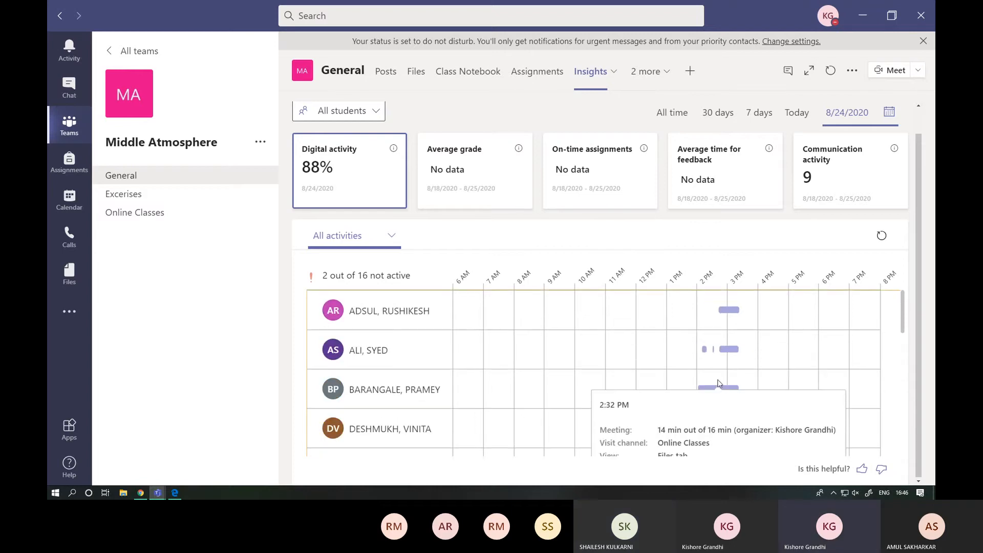
pyautogui.scroll(-4, 762, 373)
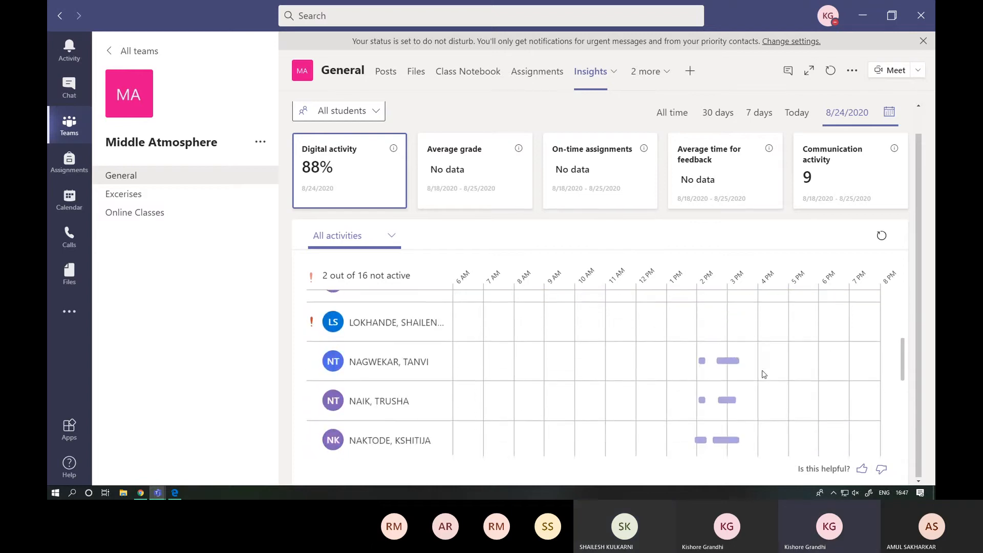
pyautogui.scroll(2, 762, 373)
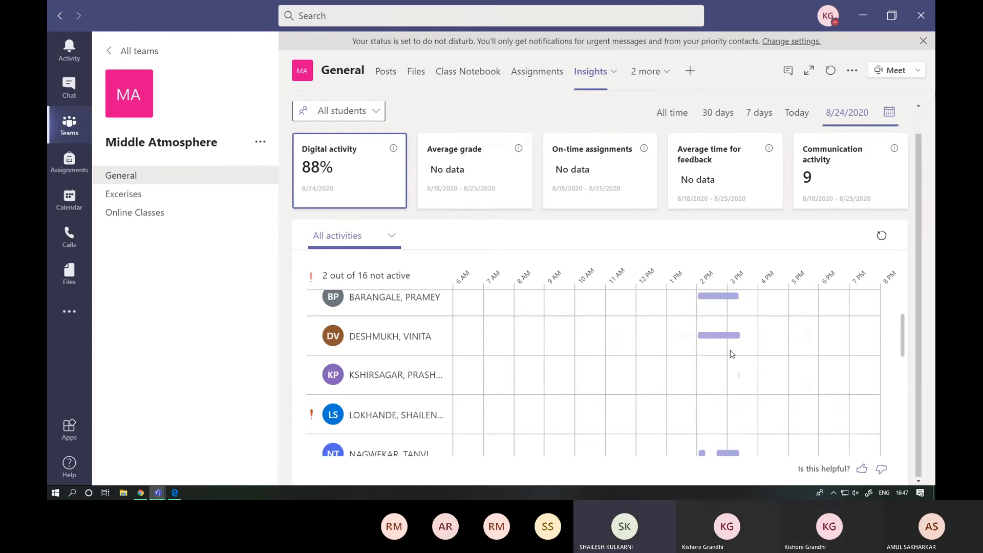
# - Enlarge the interface to 170% and check more students' activity bars for their meeting times and visited channels
pyautogui.hotkey('ctrl', '=')
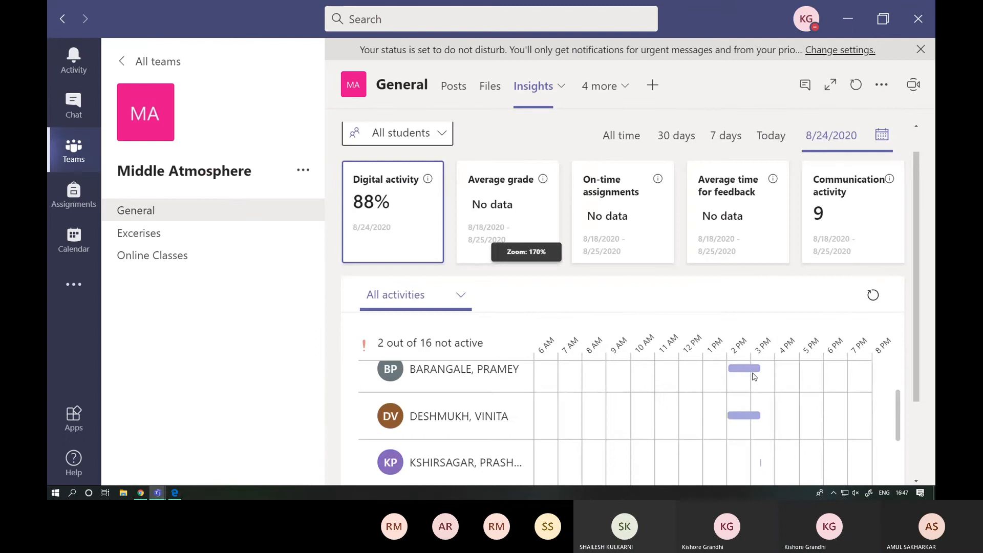
pyautogui.moveTo(749, 376)
pyautogui.scroll(-5, 748, 375)
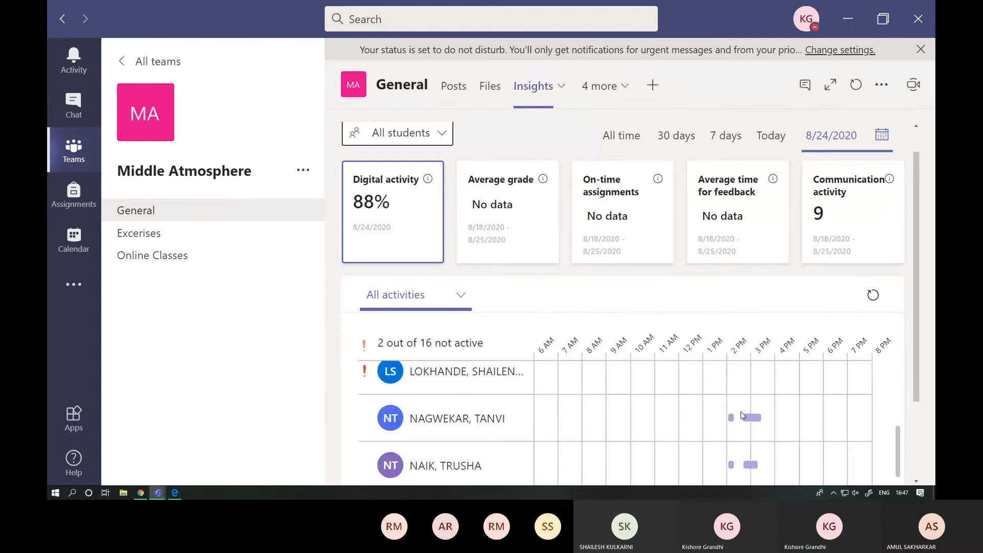
pyautogui.moveTo(748, 418)
pyautogui.scroll(-2, 724, 317)
pyautogui.scroll(5, 772, 378)
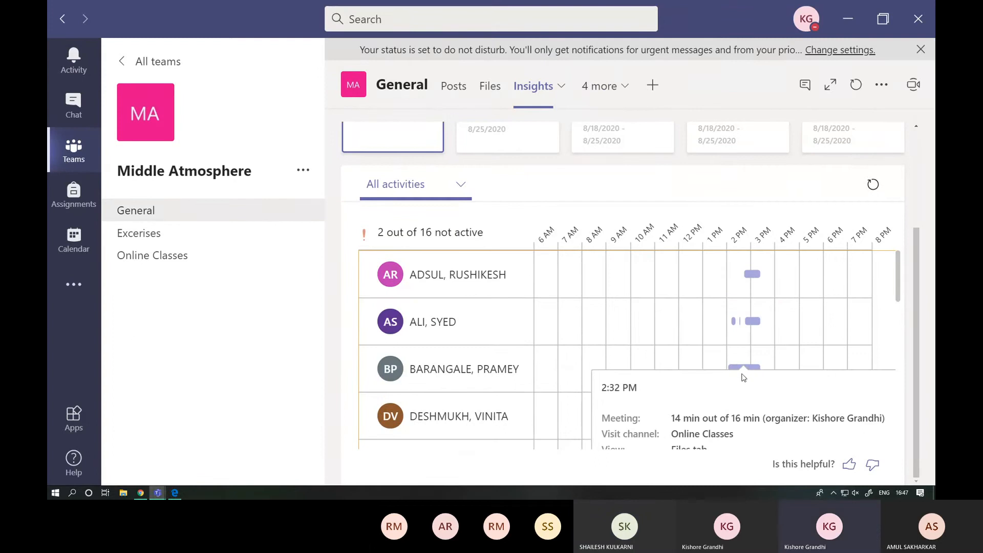
pyautogui.scroll(-2, 733, 393)
pyautogui.scroll(-2, 733, 393)
pyautogui.scroll(1, 733, 358)
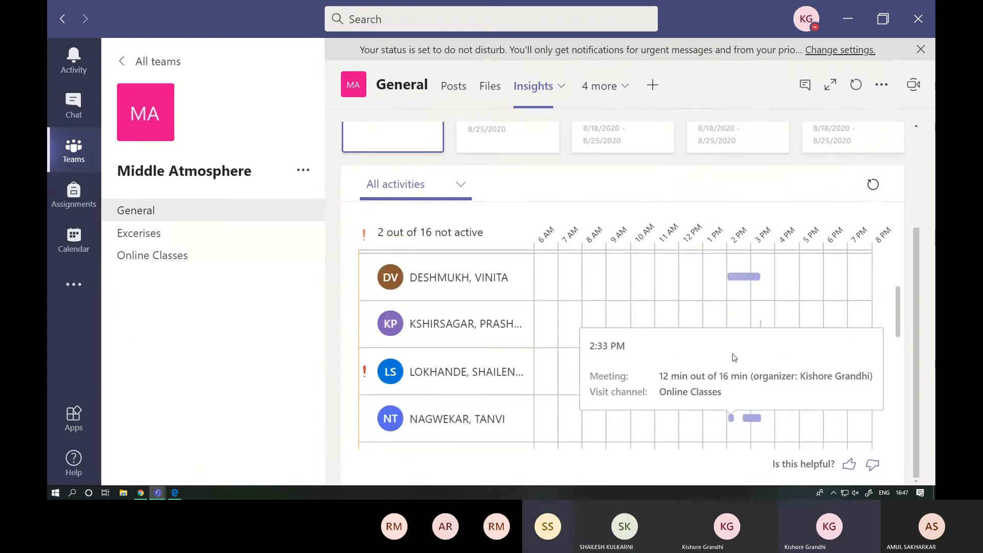
pyautogui.moveTo(747, 285)
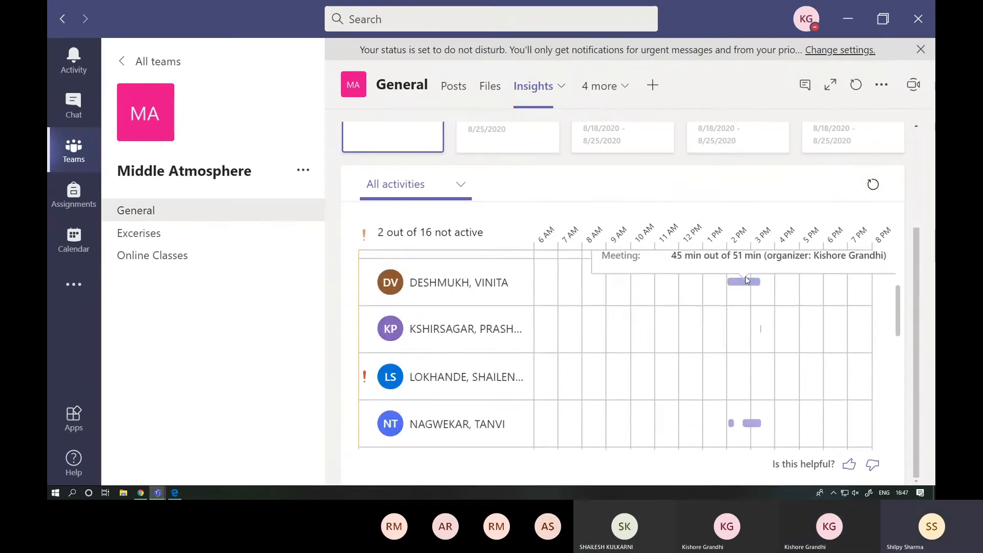
pyautogui.scroll(3, 748, 281)
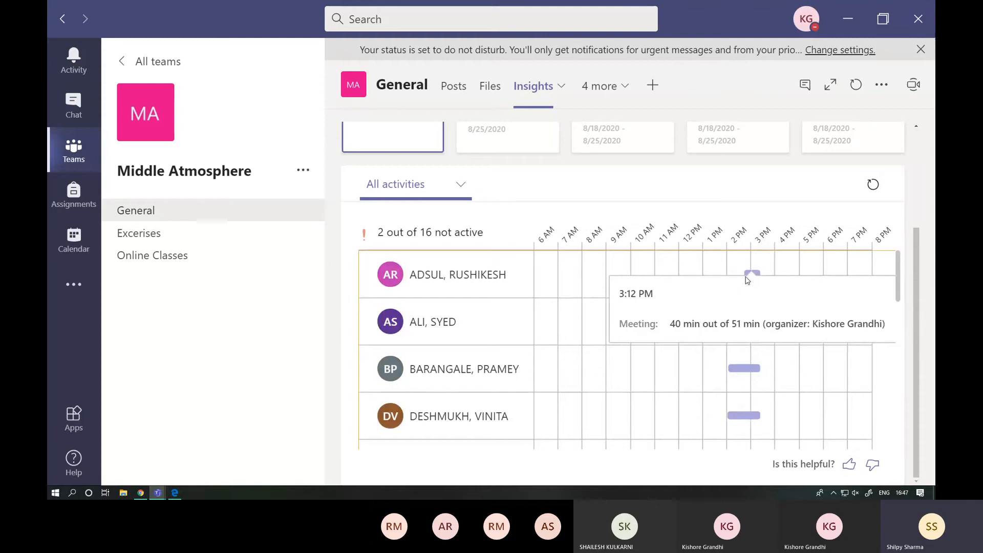
pyautogui.scroll(3, 746, 279)
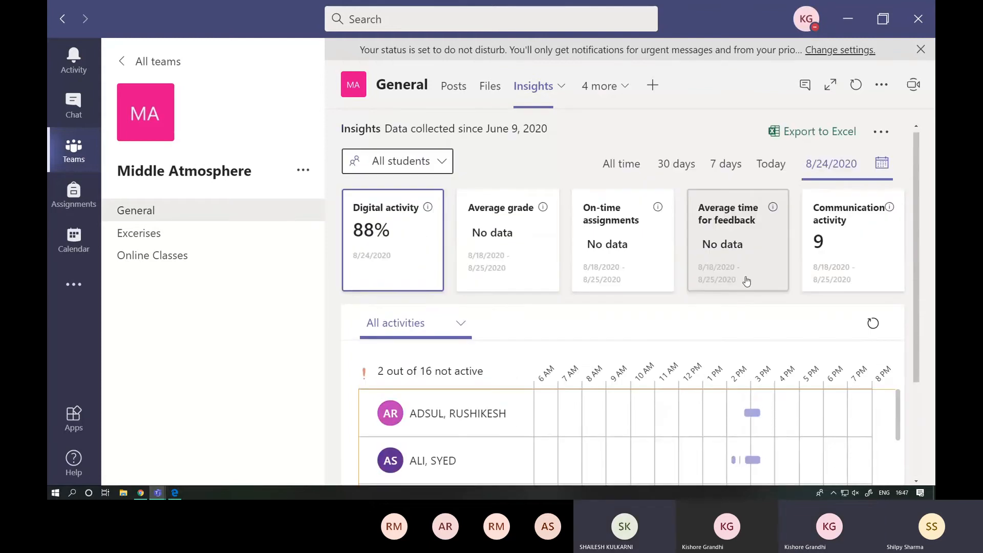
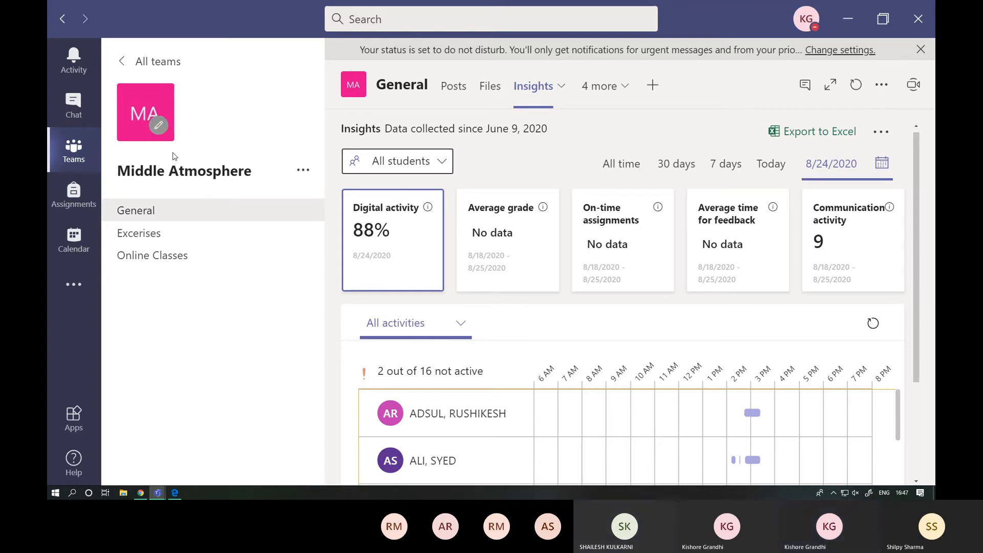
# - Open the Online Classes channel of the Middle Atmosphere team and locate the recording of the August 20, 2020 class
pyautogui.click(93, 244)
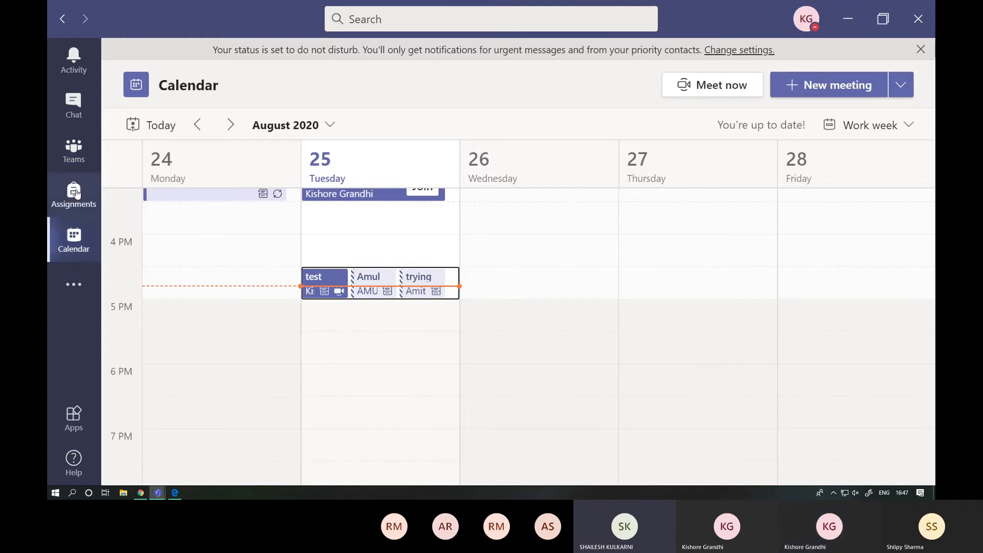
pyautogui.click(82, 161)
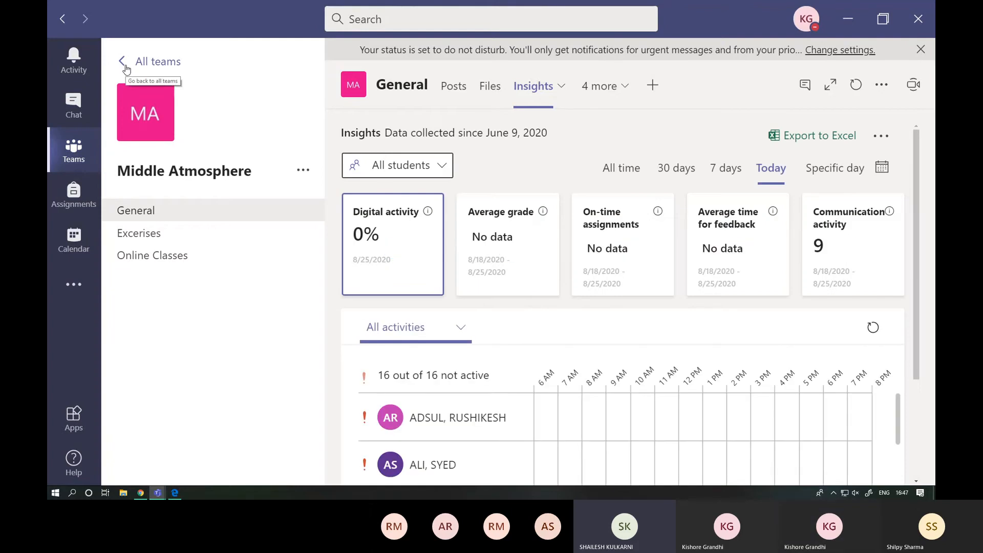
pyautogui.click(170, 260)
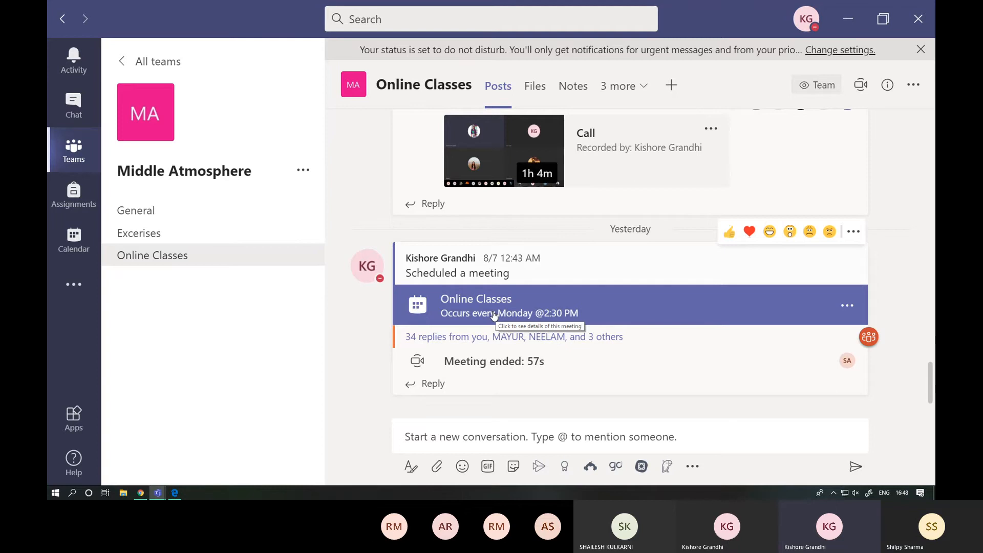
pyautogui.scroll(2, 556, 221)
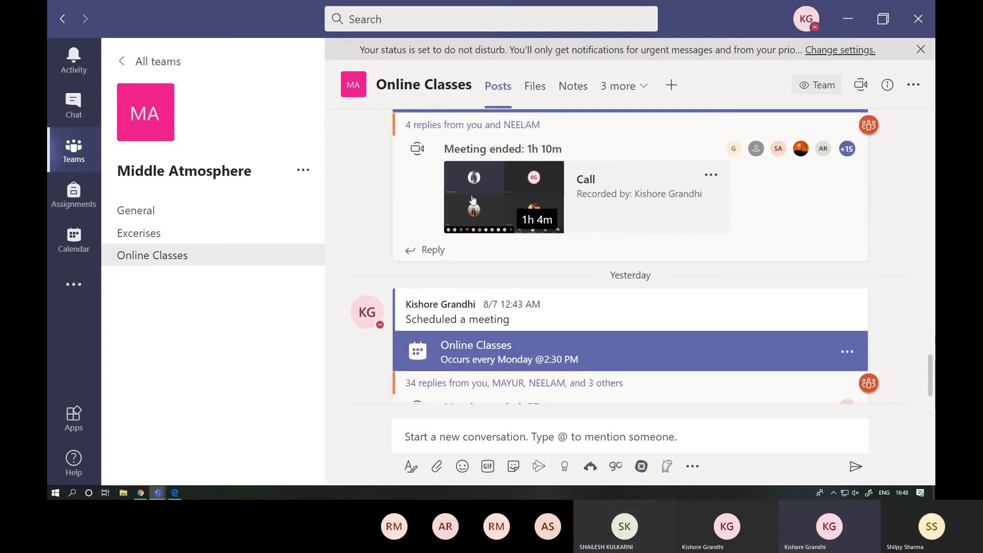
pyautogui.scroll(2, 646, 215)
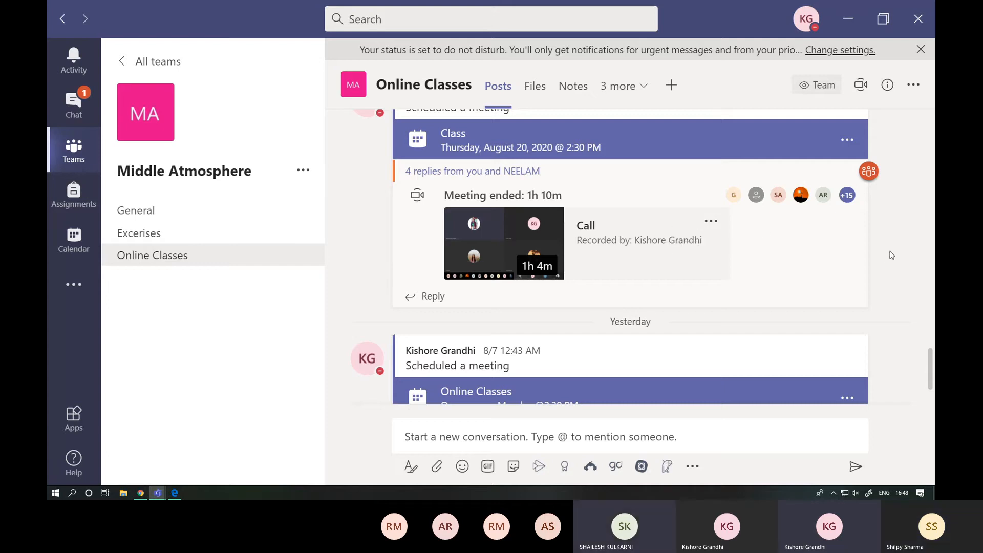
# - Check the options of the August 20 class recording, open its player inside the channel and close it again
pyautogui.click(710, 224)
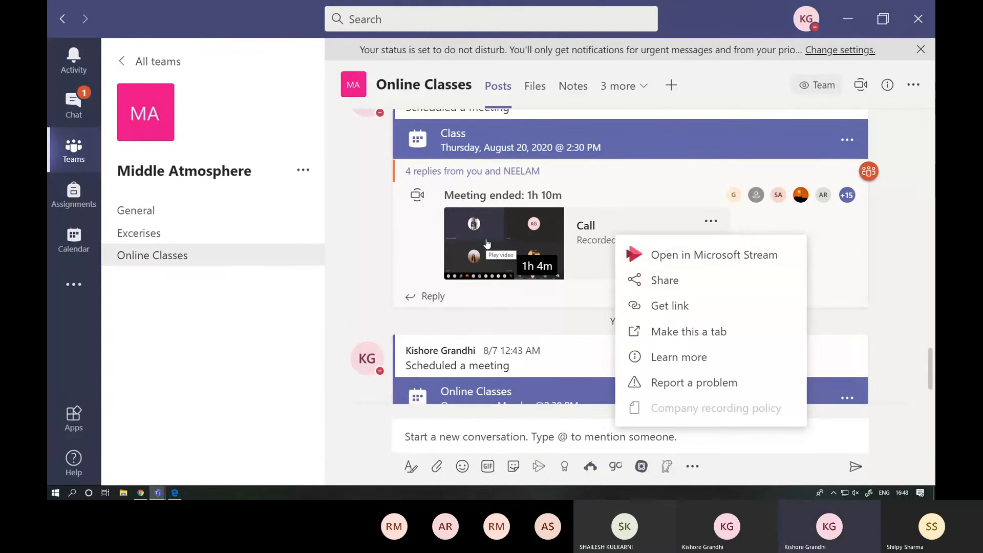
pyautogui.click(521, 250)
pyautogui.click(521, 250)
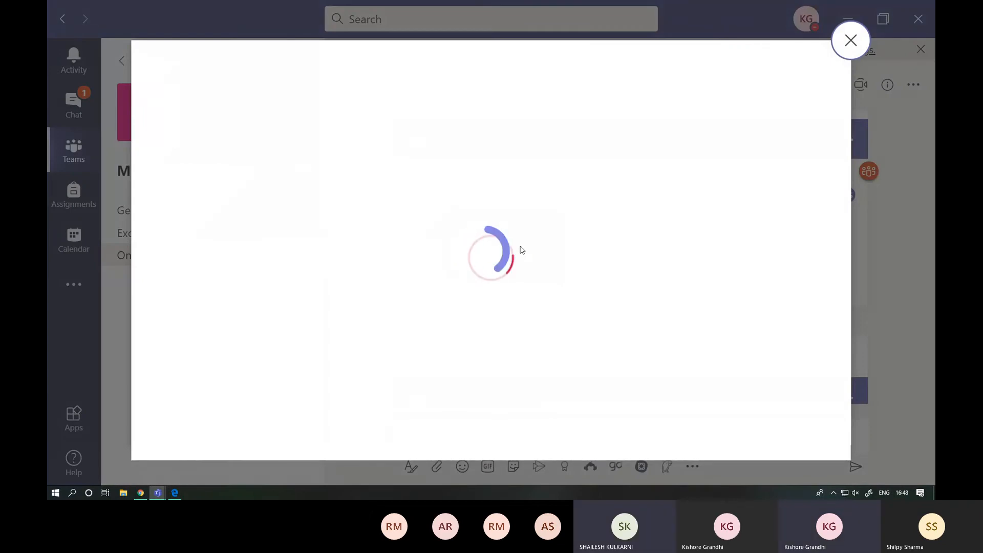
pyautogui.click(850, 41)
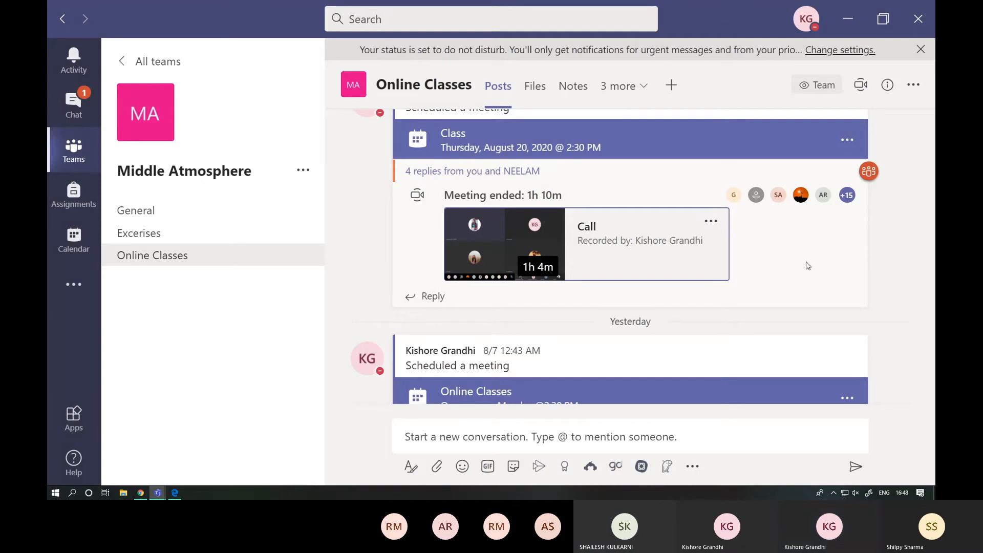
# - Open the August 20 class recording in Microsoft Stream and go to your own videos list, dismissing all reminders
pyautogui.click(711, 221)
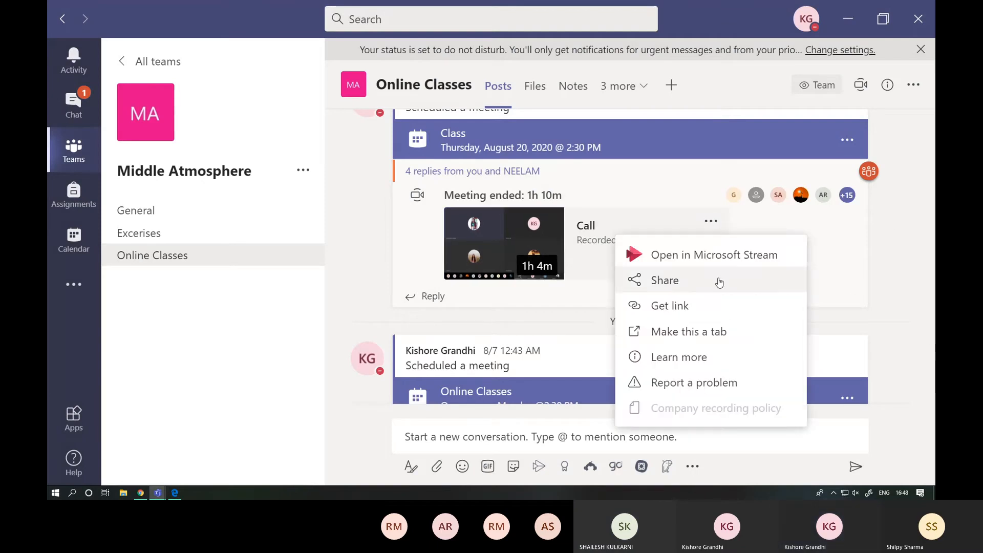
pyautogui.click(701, 256)
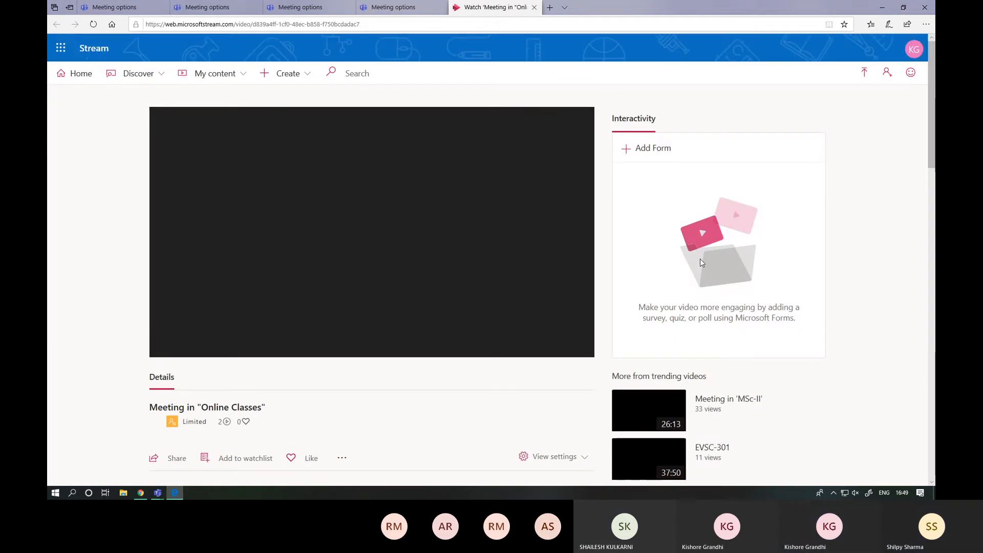
pyautogui.click(209, 79)
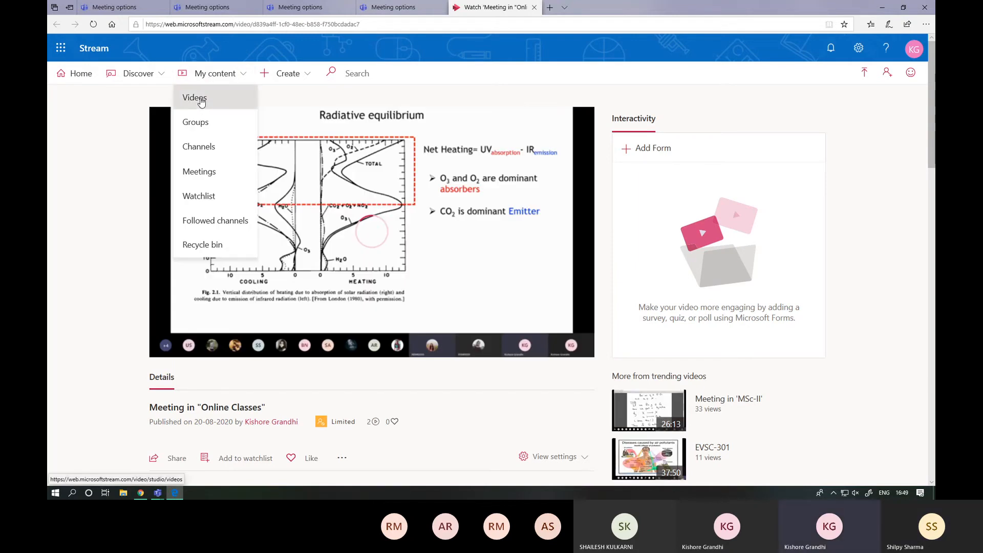
pyautogui.click(201, 100)
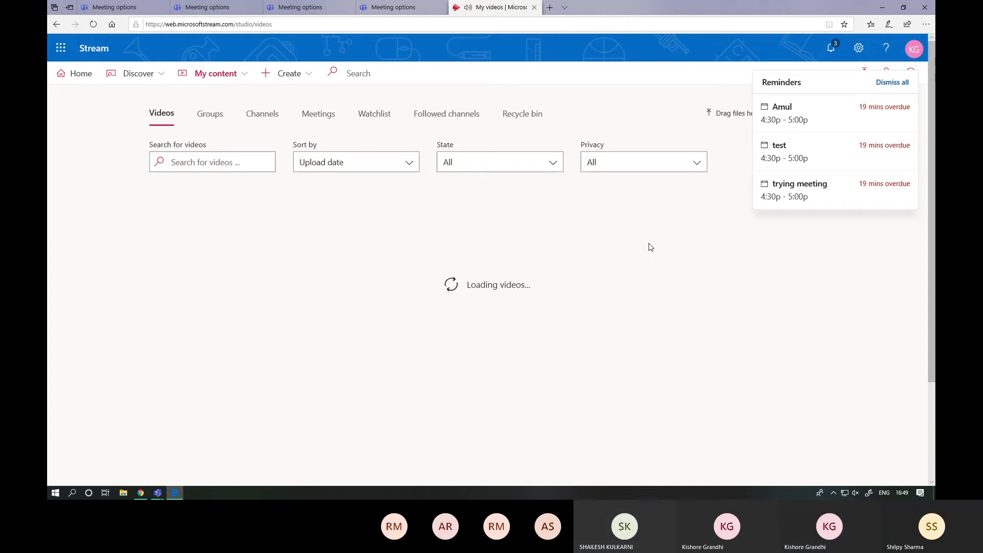
pyautogui.click(888, 81)
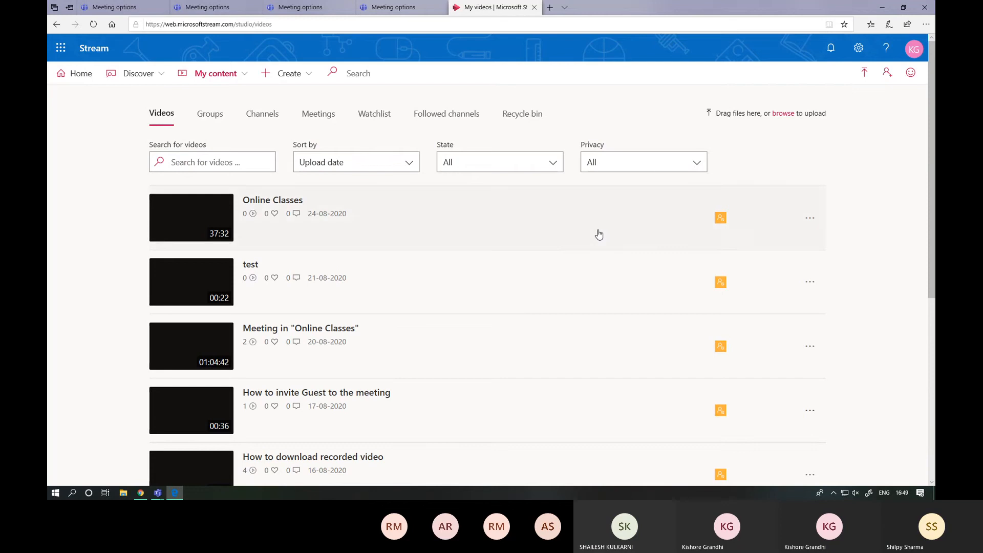
# - Examine the actions available for the "How to download recorded video" entry in the videos list
pyautogui.scroll(-3, 598, 233)
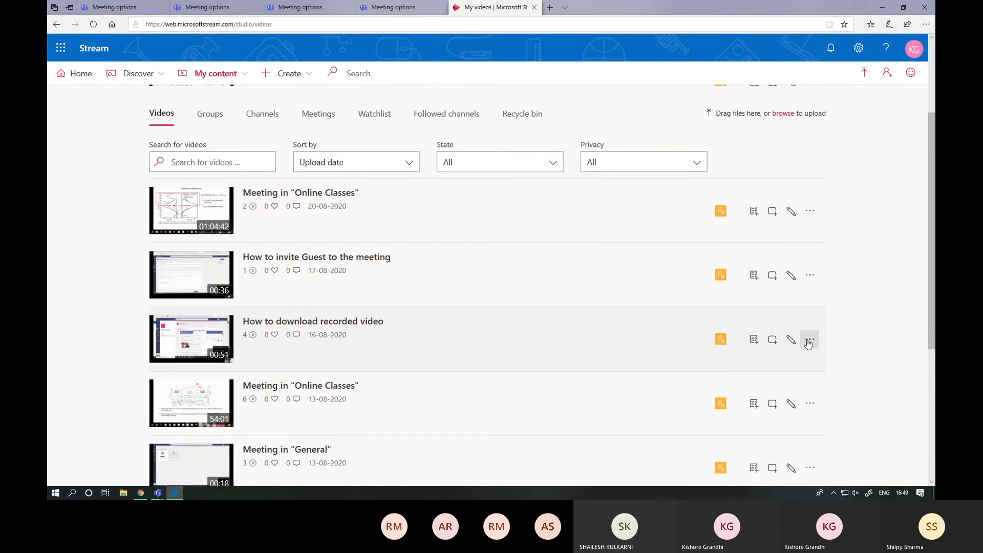
pyautogui.click(808, 341)
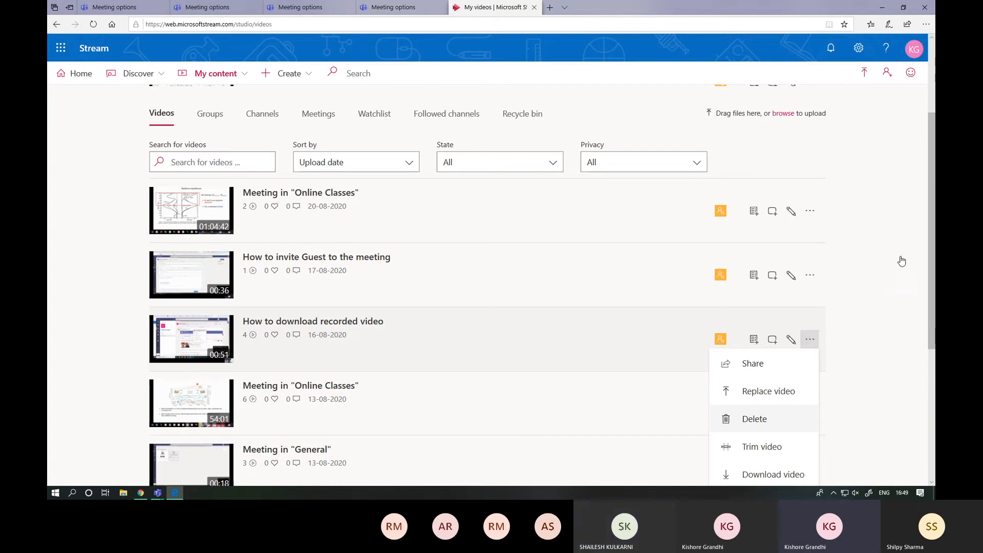
pyautogui.click(809, 339)
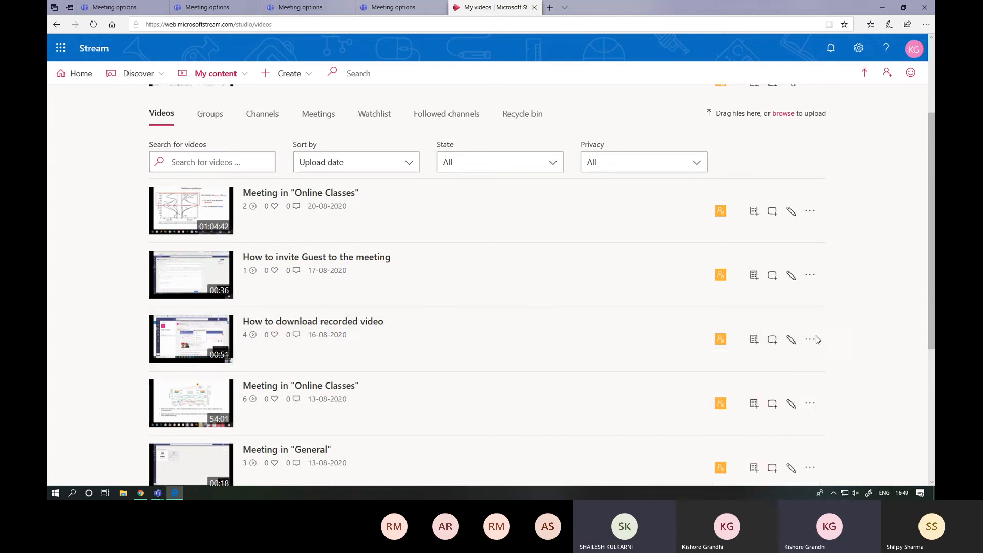
# - Open the page of the "How to download recorded video" recording and check its view settings
pyautogui.click(720, 340)
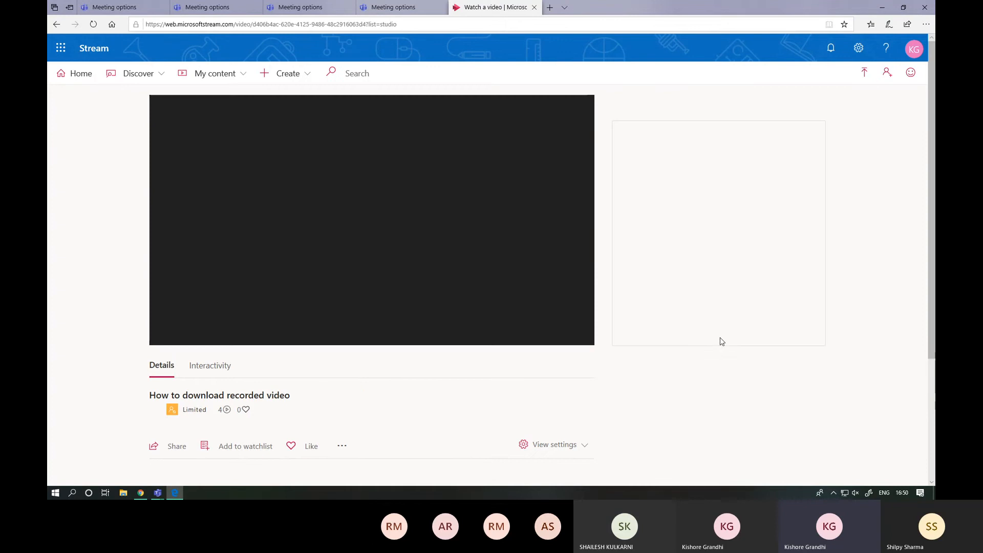
pyautogui.scroll(-3, 538, 367)
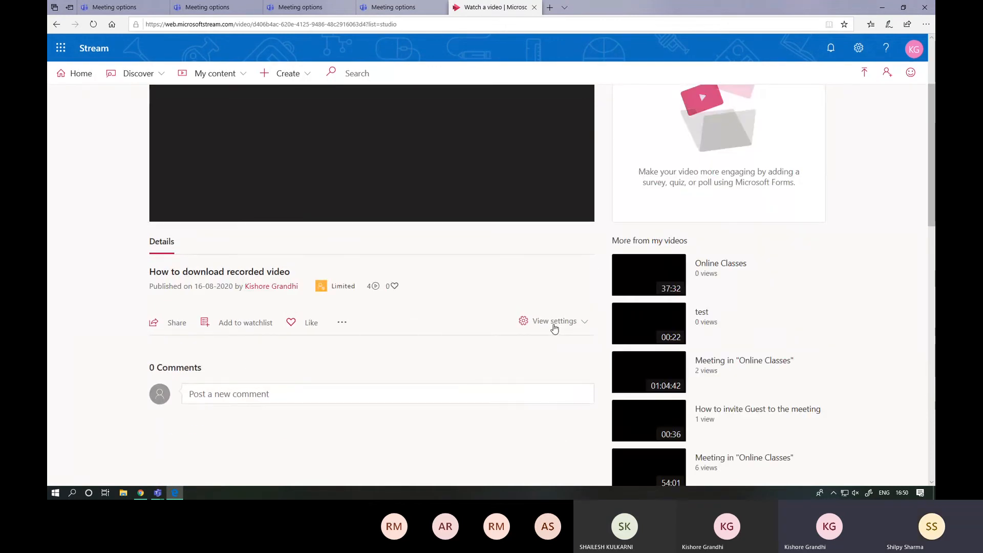
pyautogui.click(556, 329)
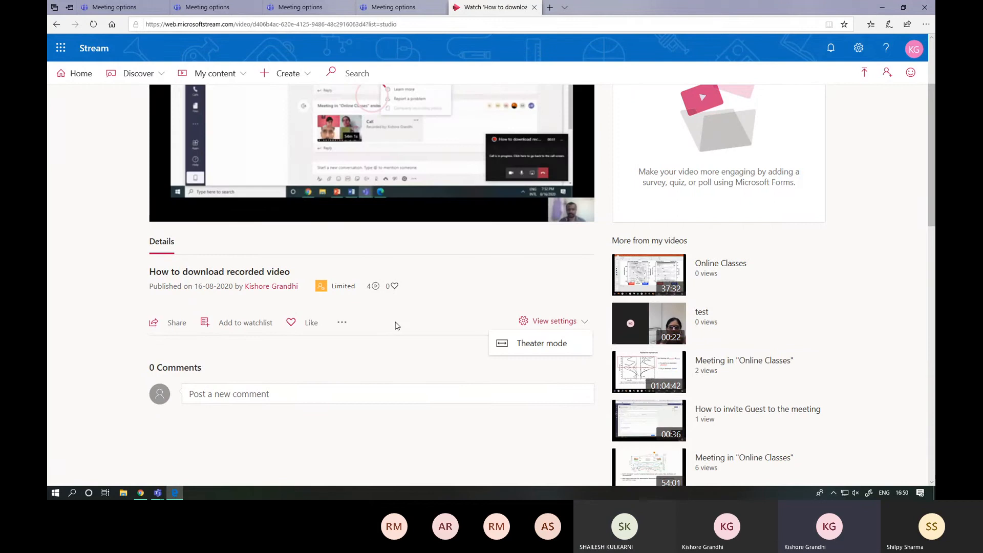
pyautogui.click(338, 323)
pyautogui.scroll(-3, 341, 328)
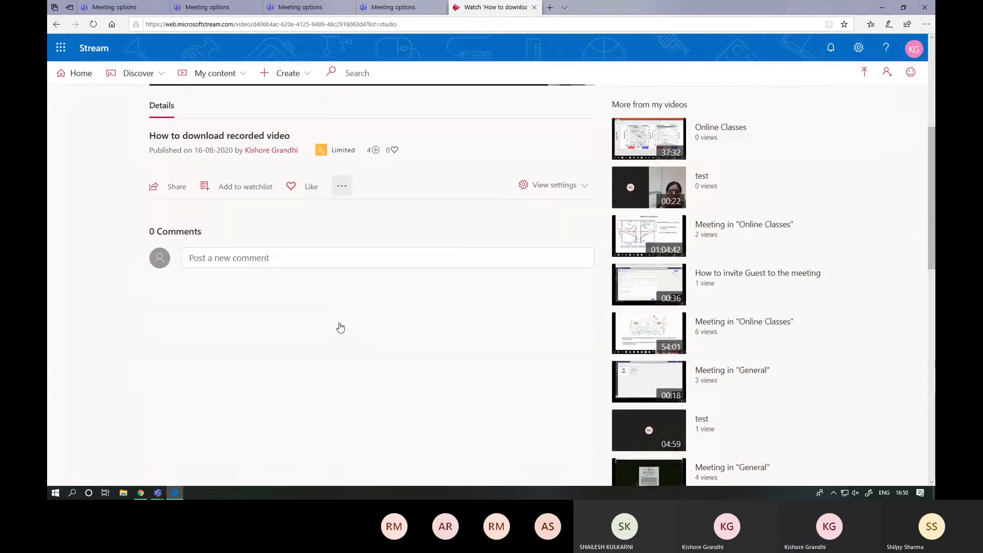
# - Edit the video's details to allow everyone in the company to view it, apply the change and check the privacy label
pyautogui.click(338, 189)
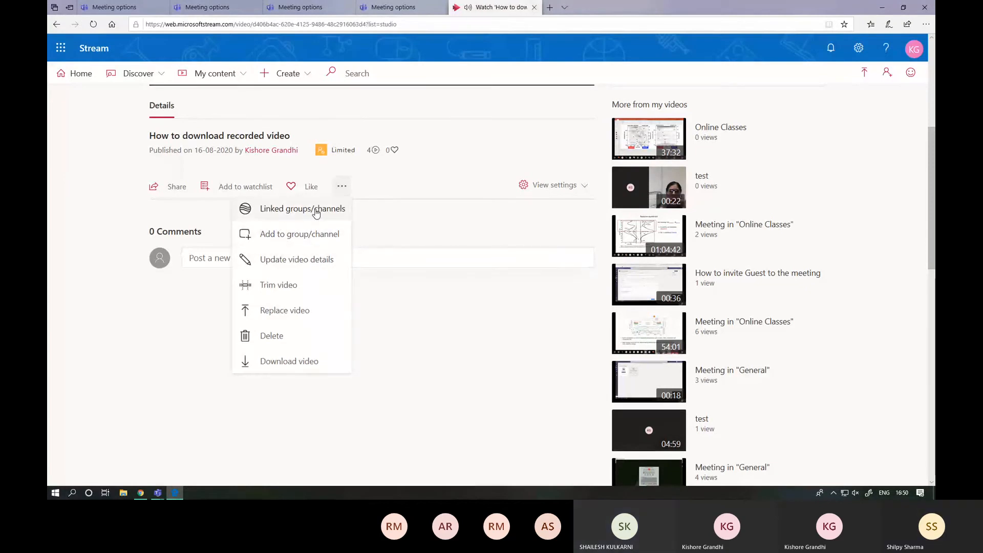
pyautogui.click(309, 261)
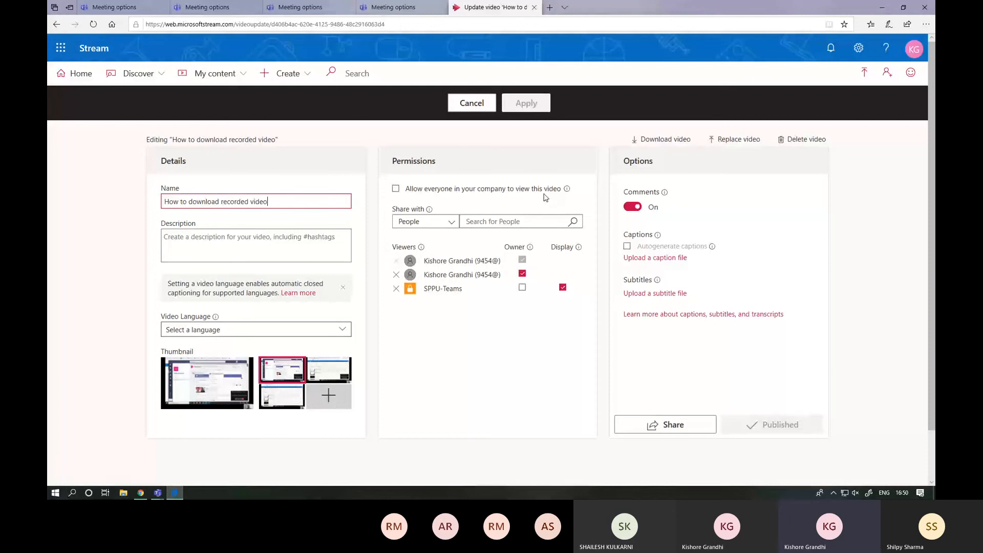
pyautogui.click(398, 189)
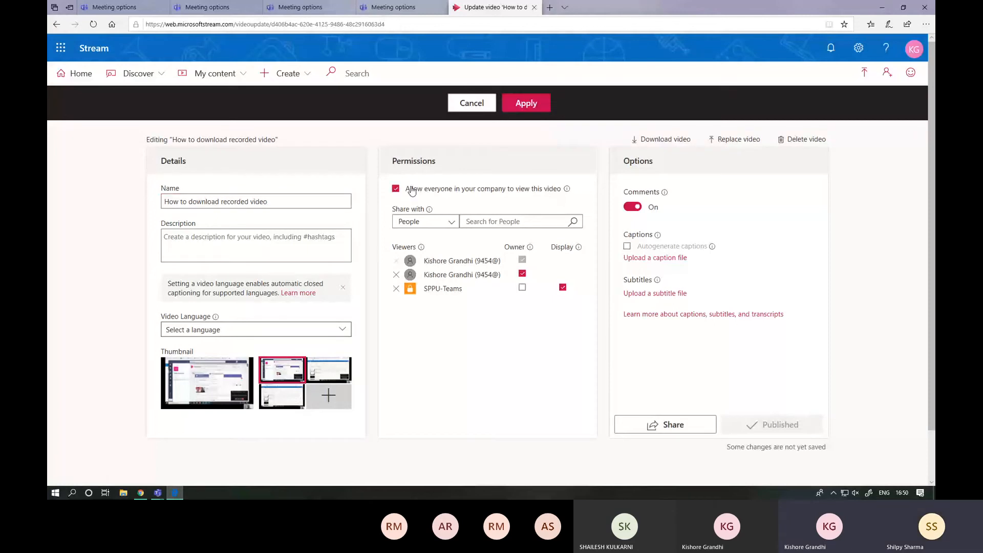
pyautogui.click(522, 102)
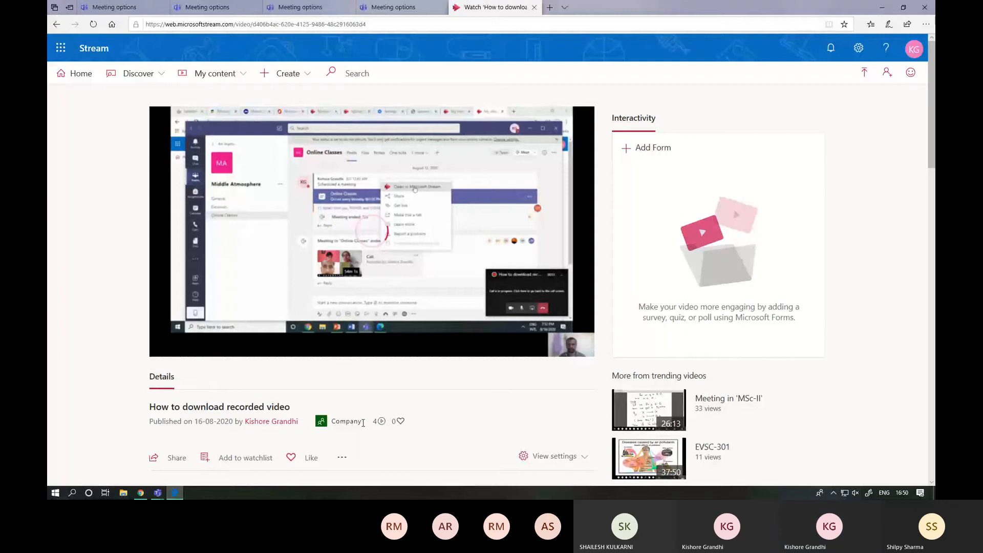
pyautogui.doubleClick(338, 422)
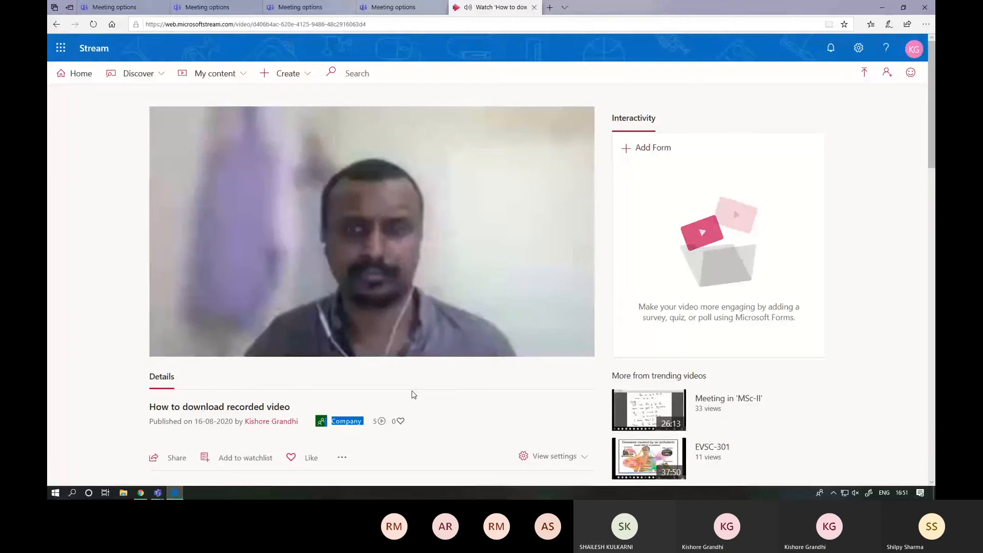
# - Edit the video's details again to remove companywide viewing access and apply the change
pyautogui.scroll(-1, 412, 394)
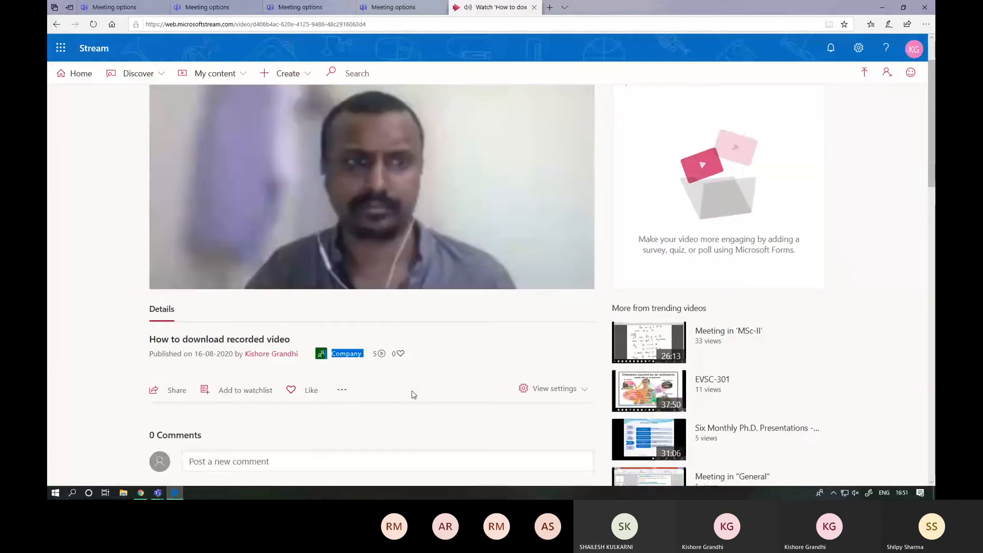
pyautogui.click(341, 392)
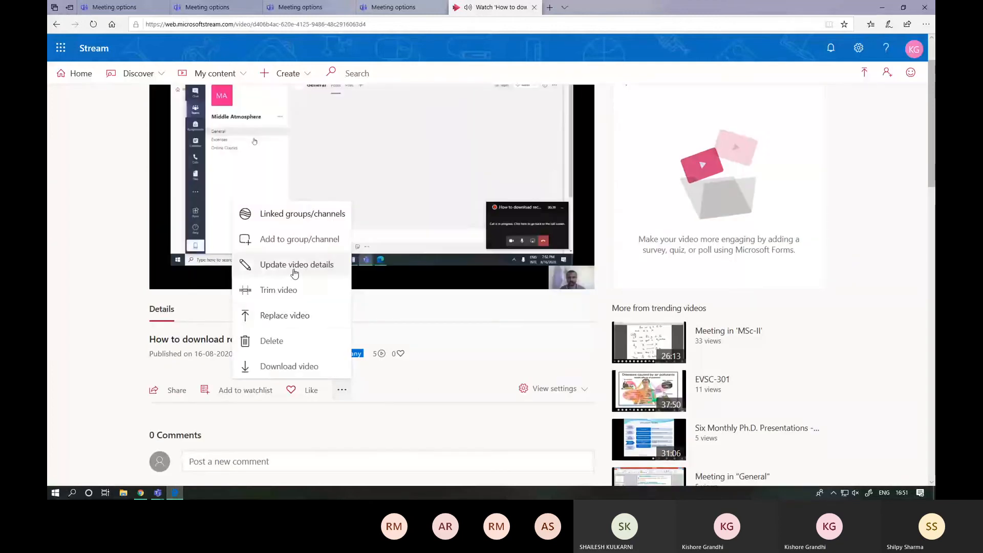
pyautogui.click(294, 272)
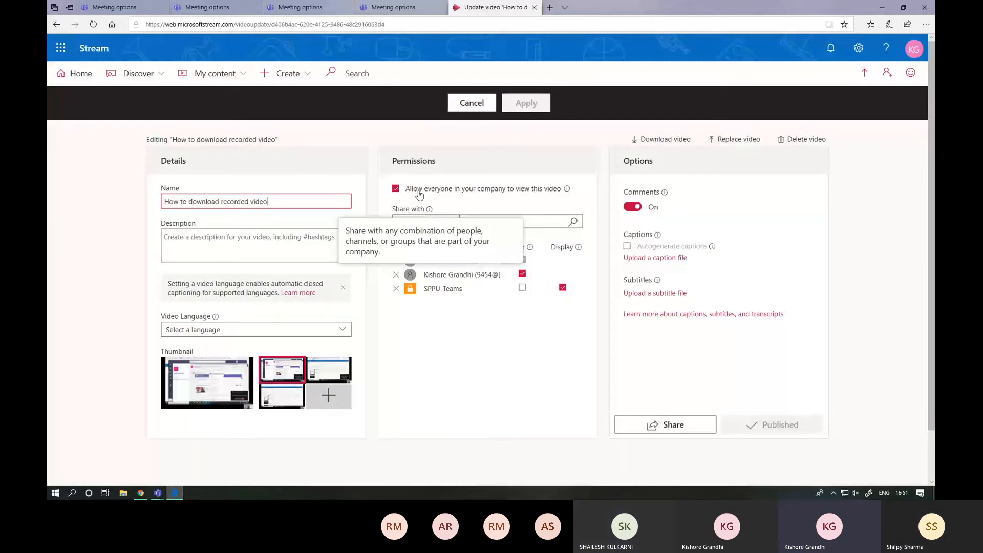
pyautogui.click(417, 191)
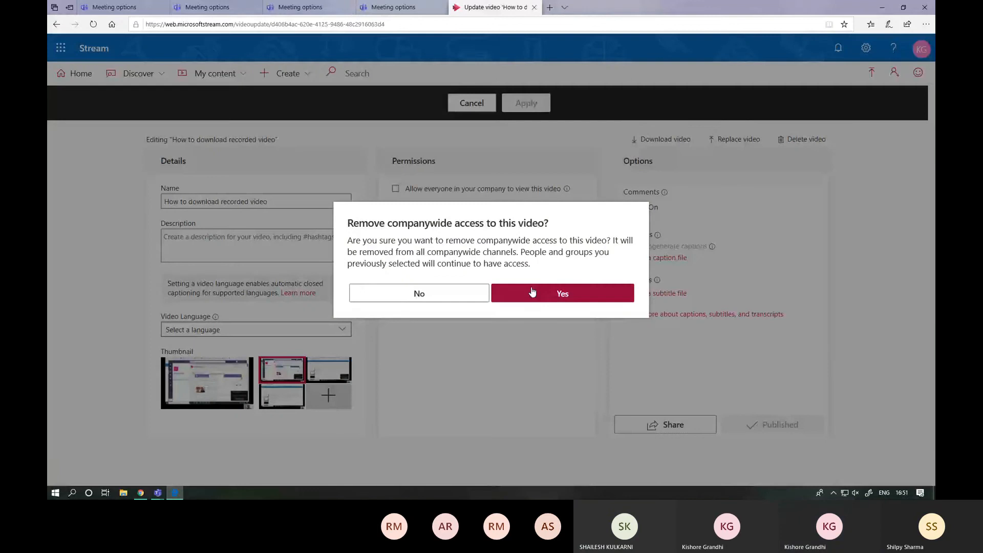
pyautogui.click(533, 292)
pyautogui.click(522, 101)
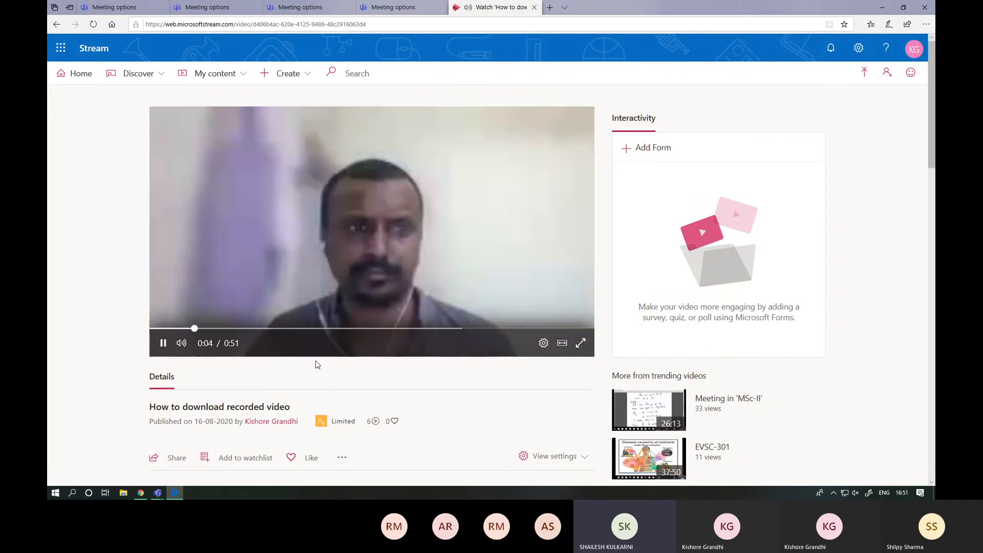
# - Pause the video's playback and return to the Stream home page
pyautogui.click(162, 343)
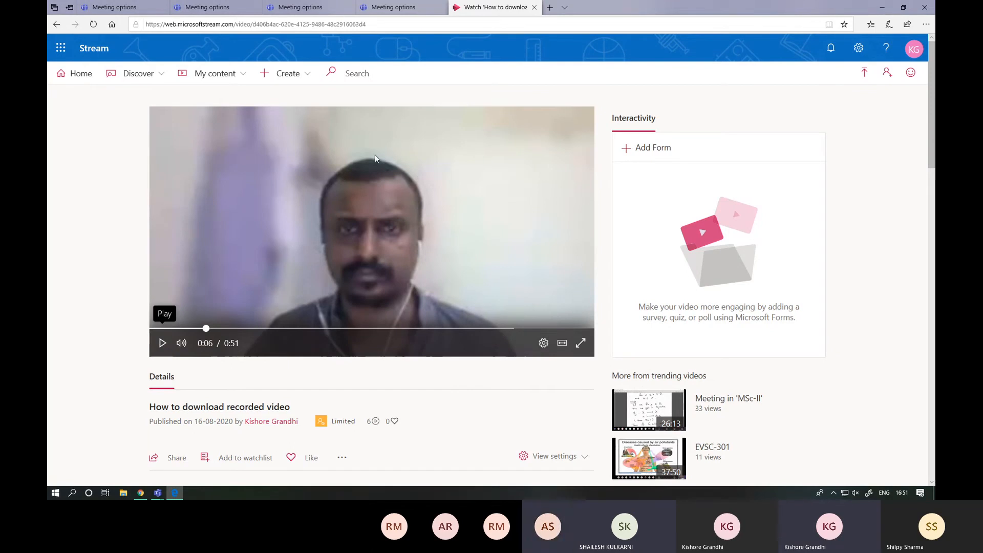
pyautogui.click(73, 76)
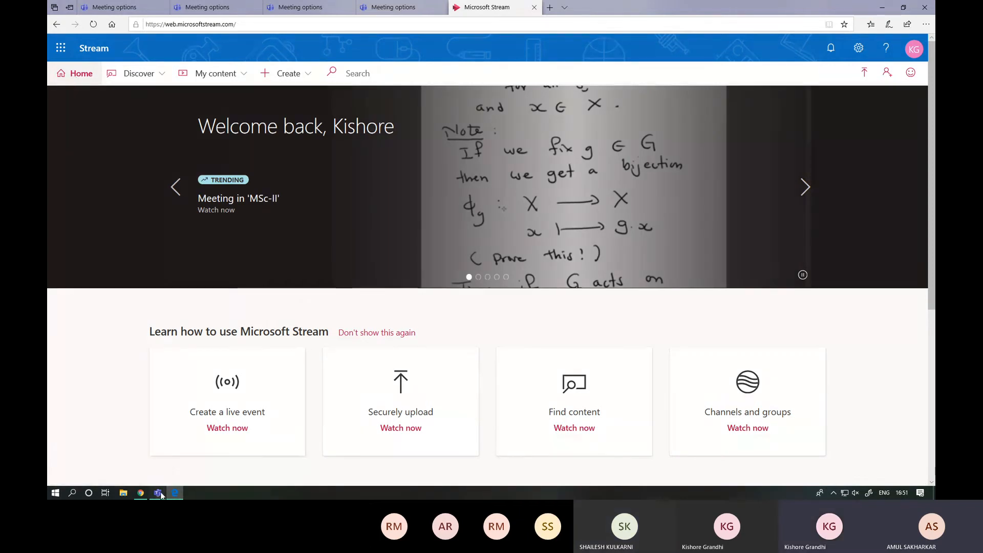
# - Switch back to Microsoft Teams, dismiss the do-not-disturb notice and go back to the overview of all teams
pyautogui.moveTo(158, 493)
pyautogui.click(137, 455)
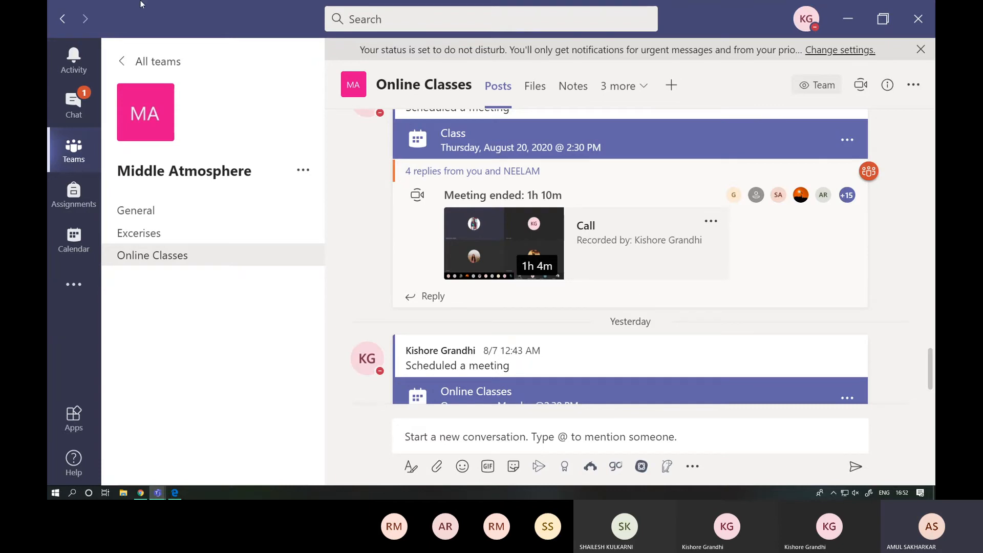
pyautogui.click(921, 49)
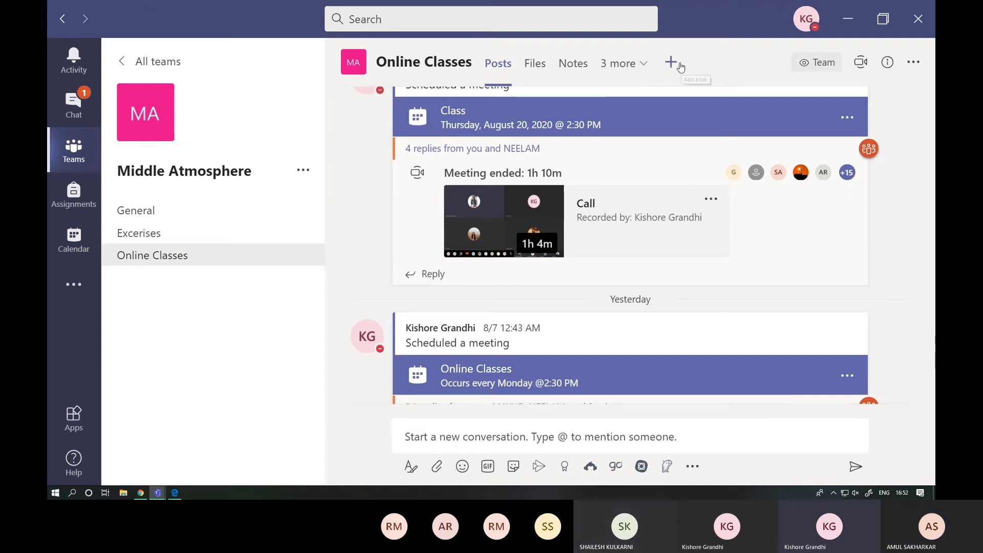
pyautogui.click(123, 63)
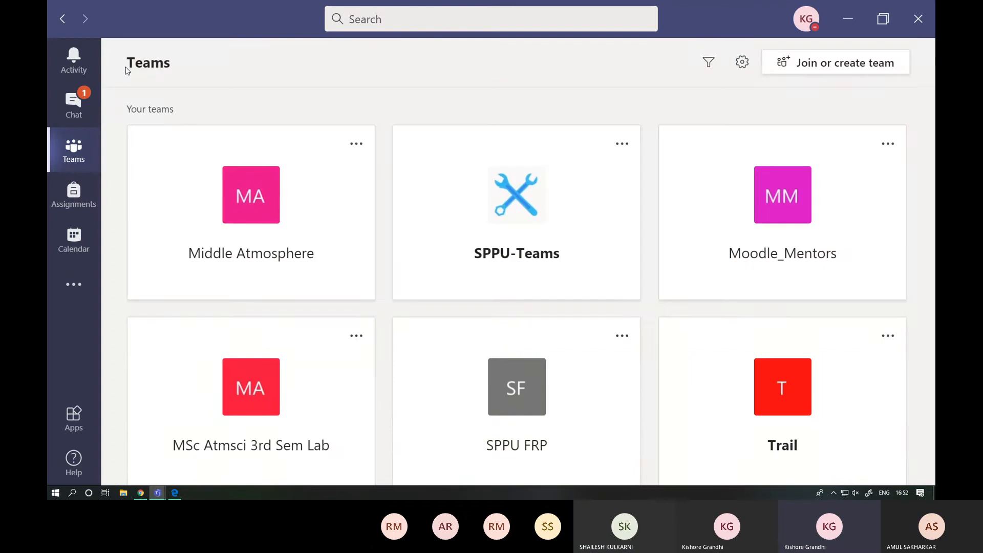
# - Open the SPPU FRP team, look into the fun channel and return to the General channel
pyautogui.click(535, 385)
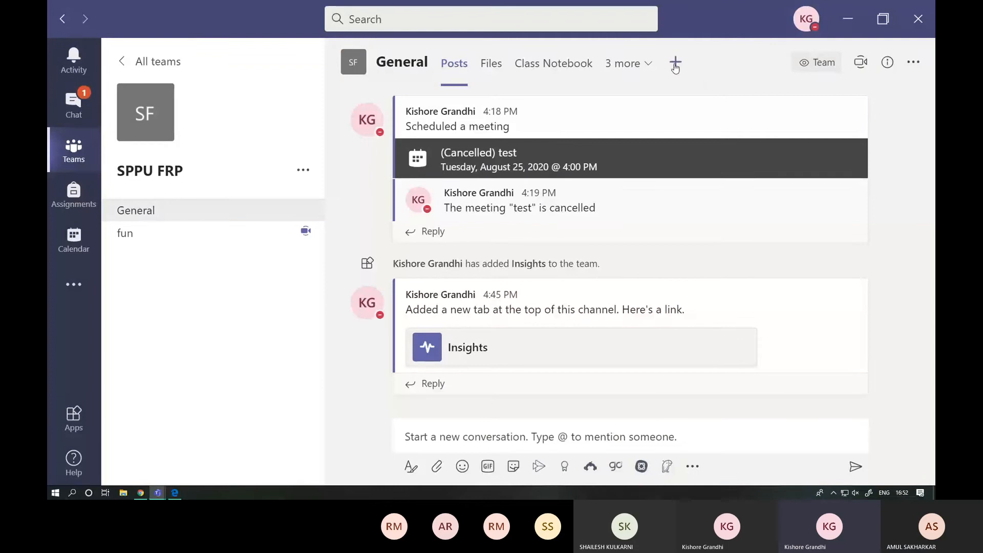
pyautogui.click(164, 235)
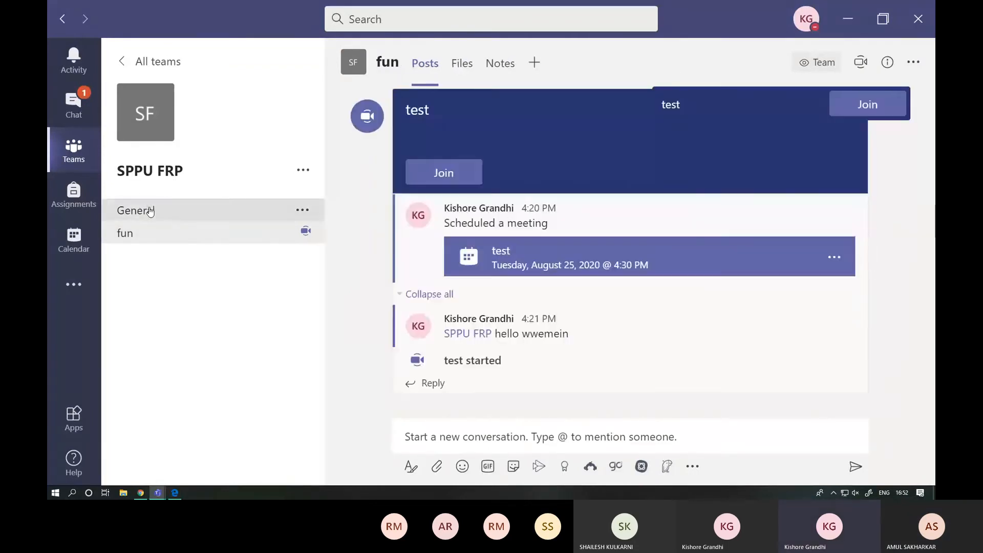
pyautogui.click(150, 211)
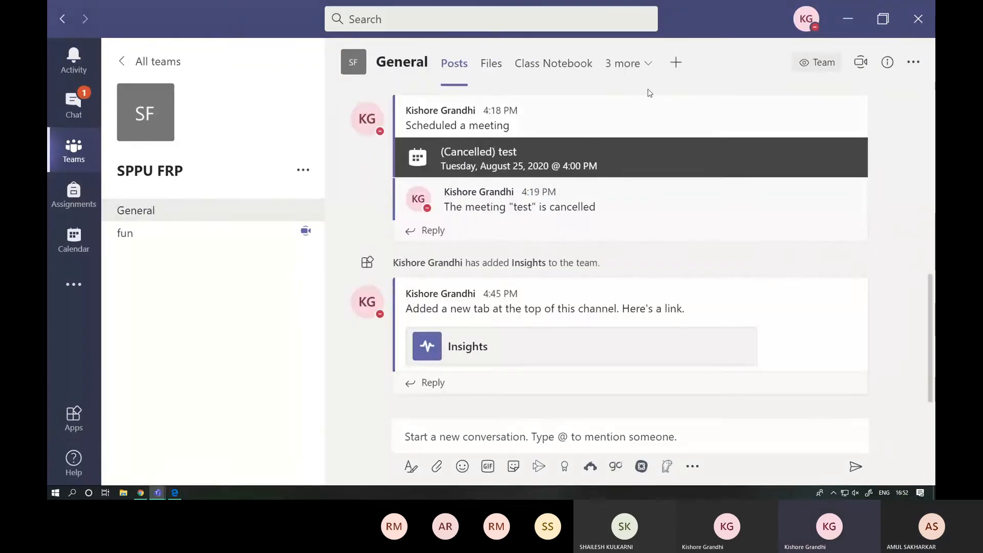
# - Add Polly as a new tab in the General channel, keeping the channel post about the tab enabled
pyautogui.click(677, 63)
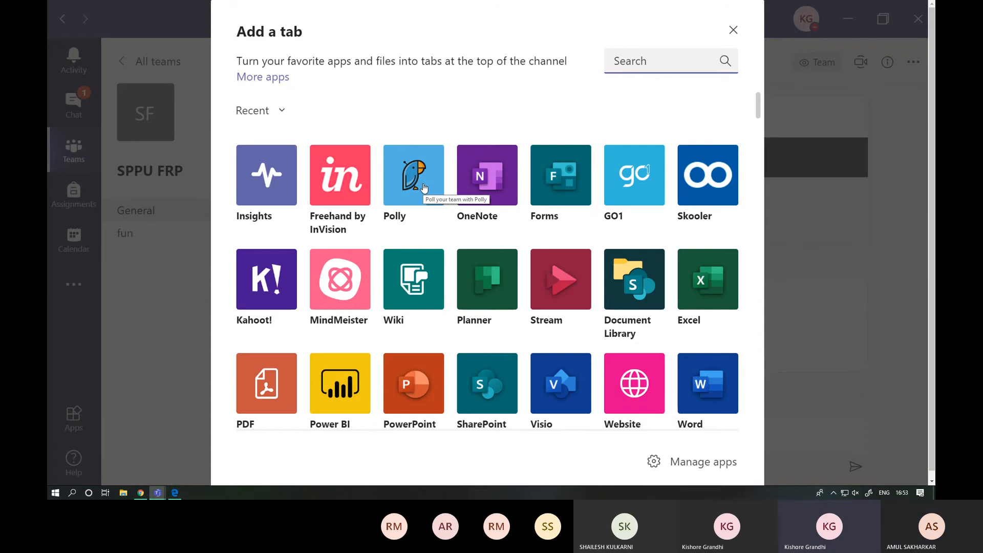
pyautogui.scroll(-1, 423, 187)
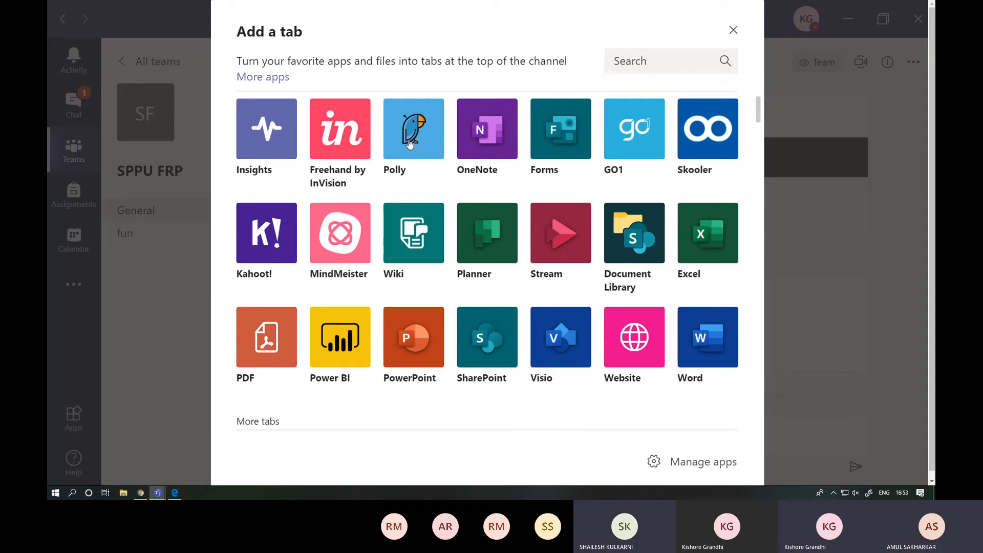
pyautogui.press('Escape')
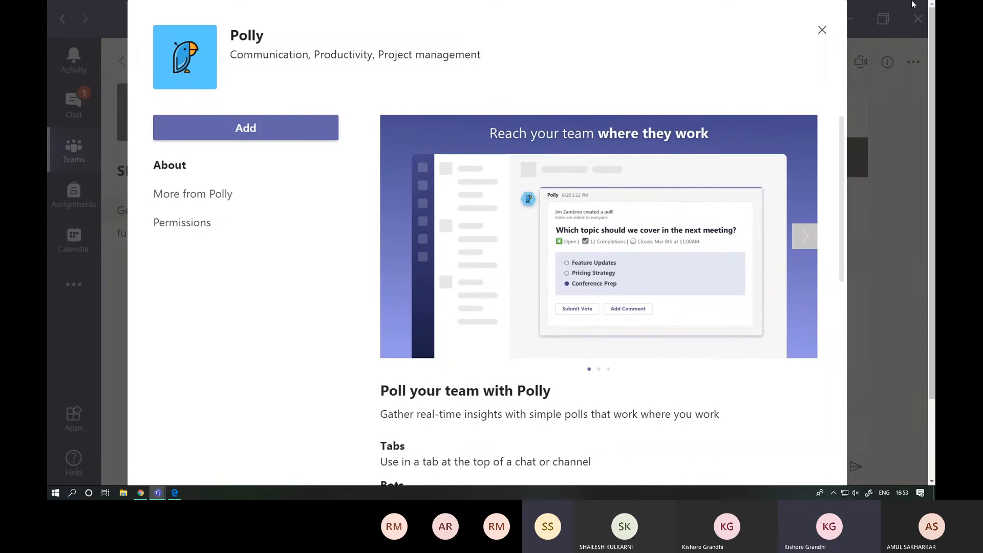
pyautogui.click(266, 136)
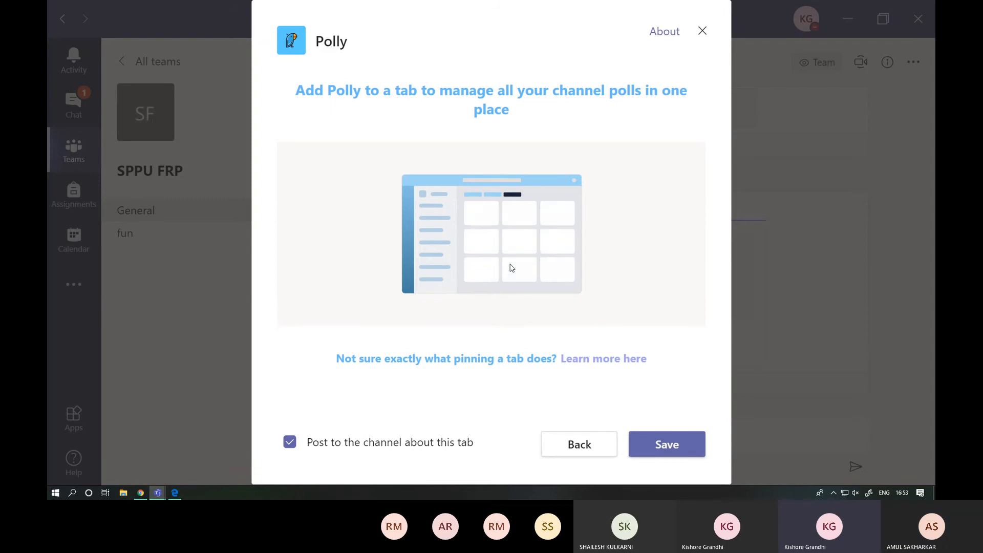
pyautogui.click(652, 445)
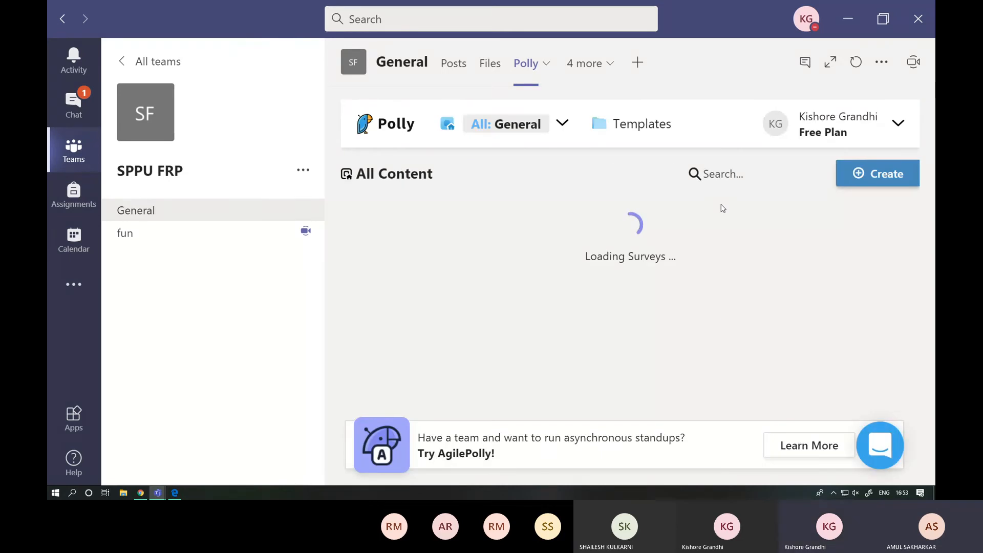
# - View Polly's form for creating a poll, close it and look at the General channel's additional tabs
pyautogui.click(886, 177)
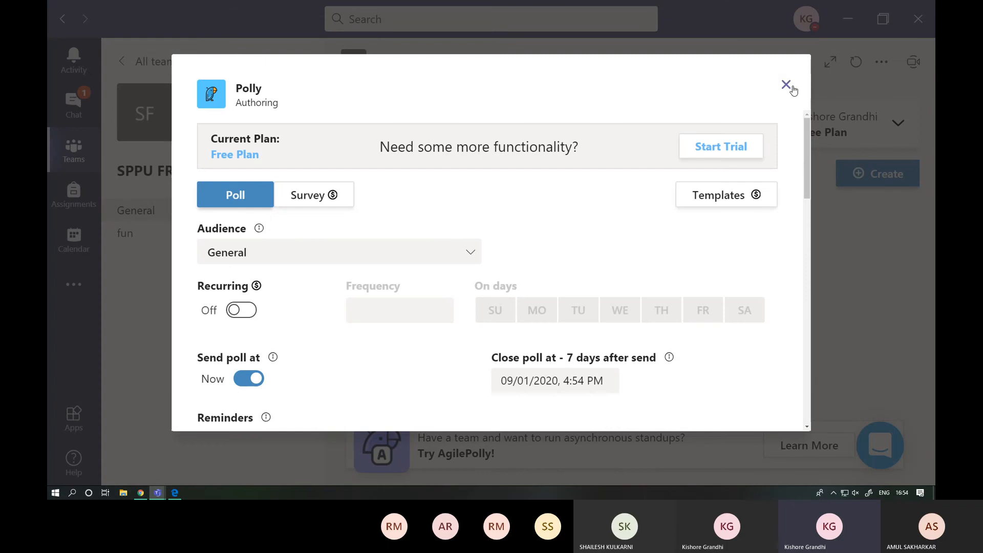
pyautogui.click(786, 85)
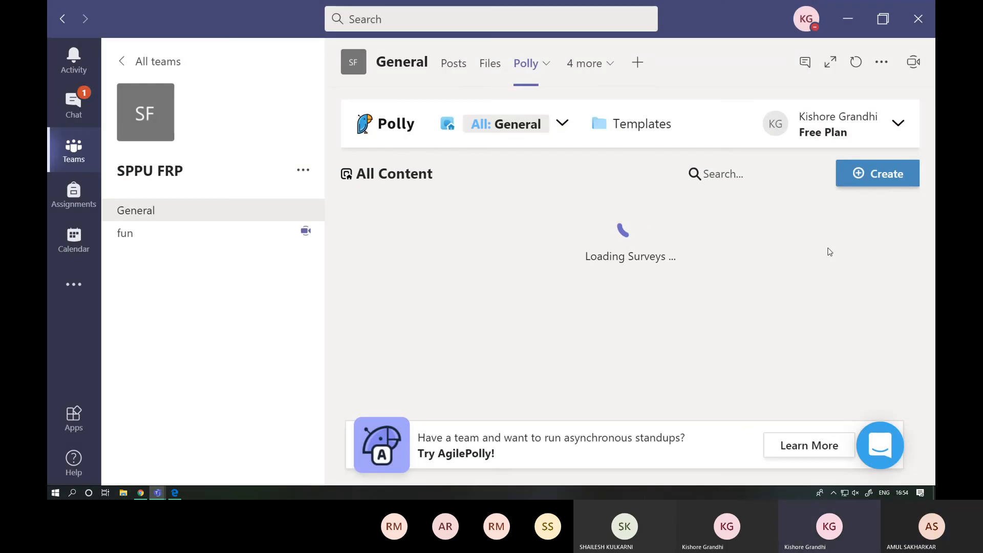
pyautogui.click(616, 72)
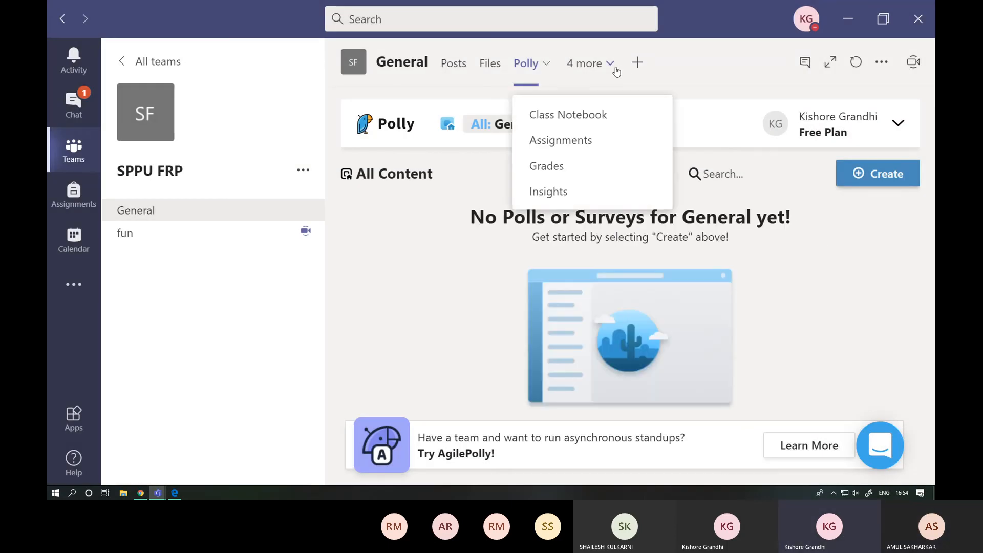
pyautogui.click(737, 72)
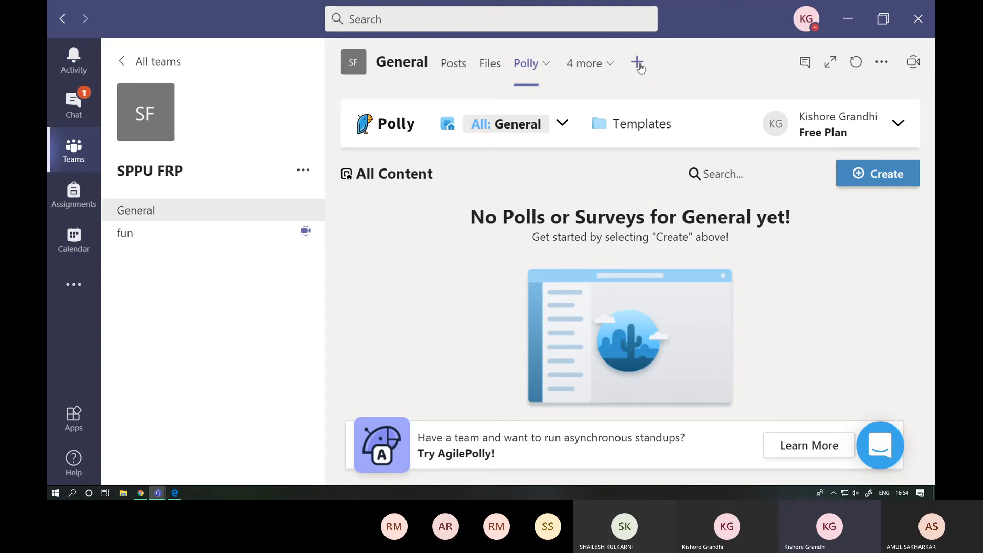
# - Add a Freehand by InVision tab to the General channel using the existing Whiteboard document
pyautogui.click(638, 64)
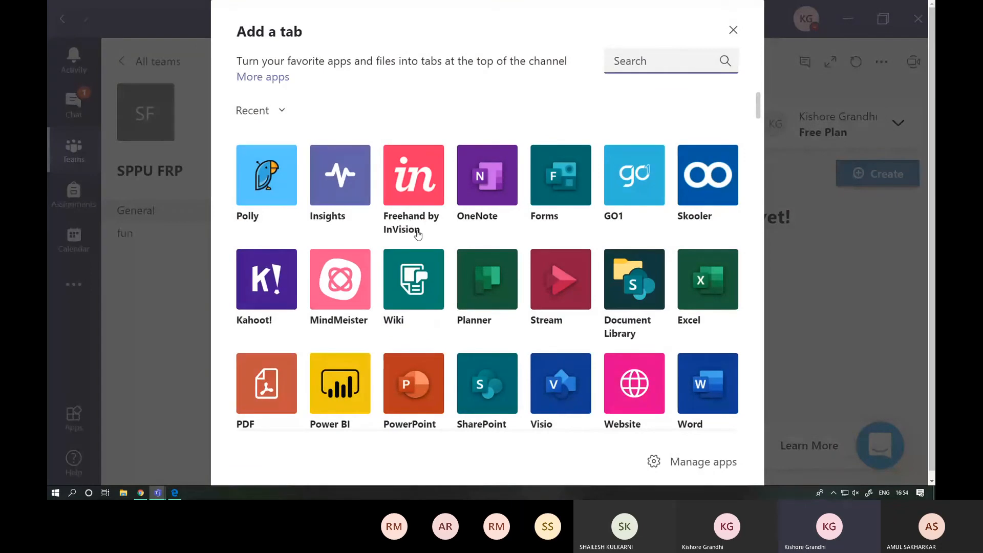
pyautogui.click(419, 182)
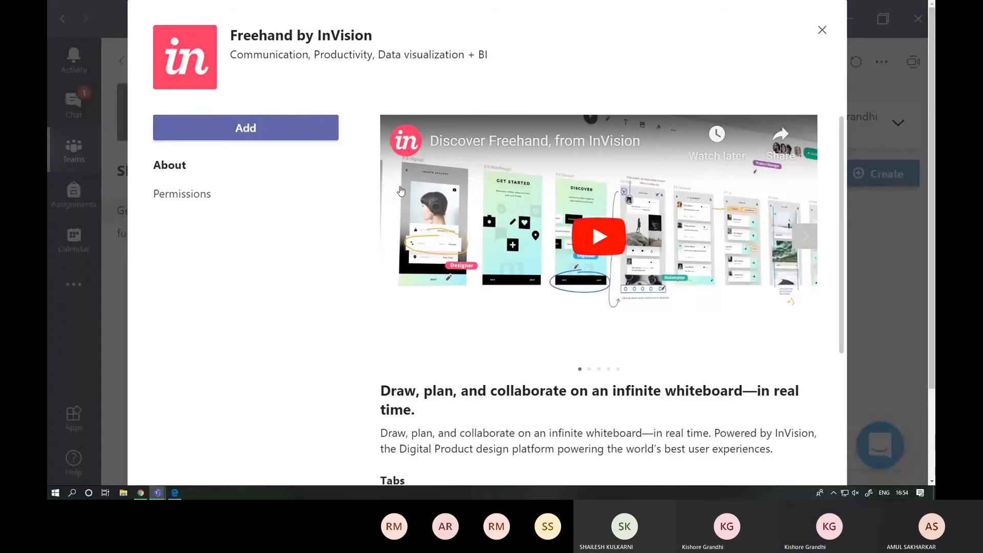
pyautogui.click(282, 134)
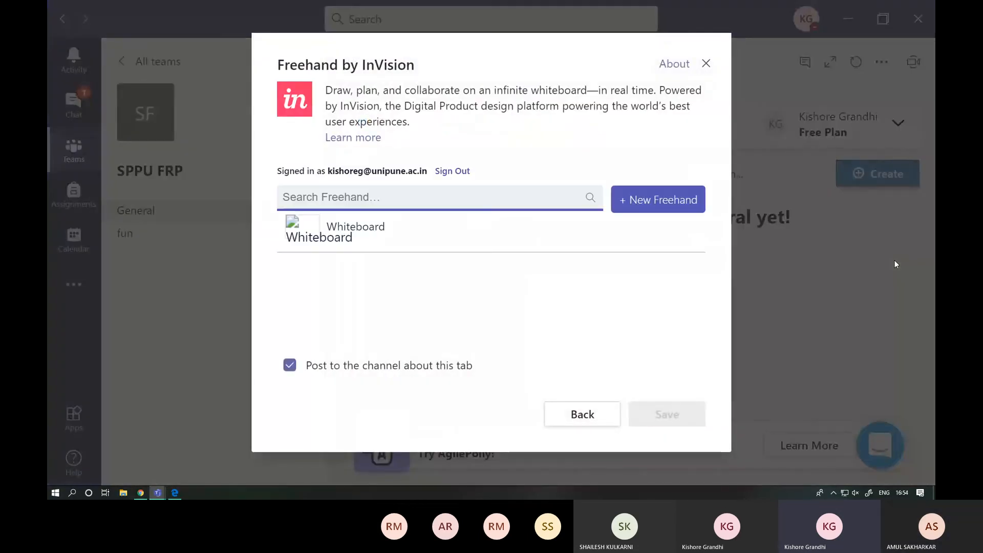
pyautogui.click(313, 243)
pyautogui.click(660, 415)
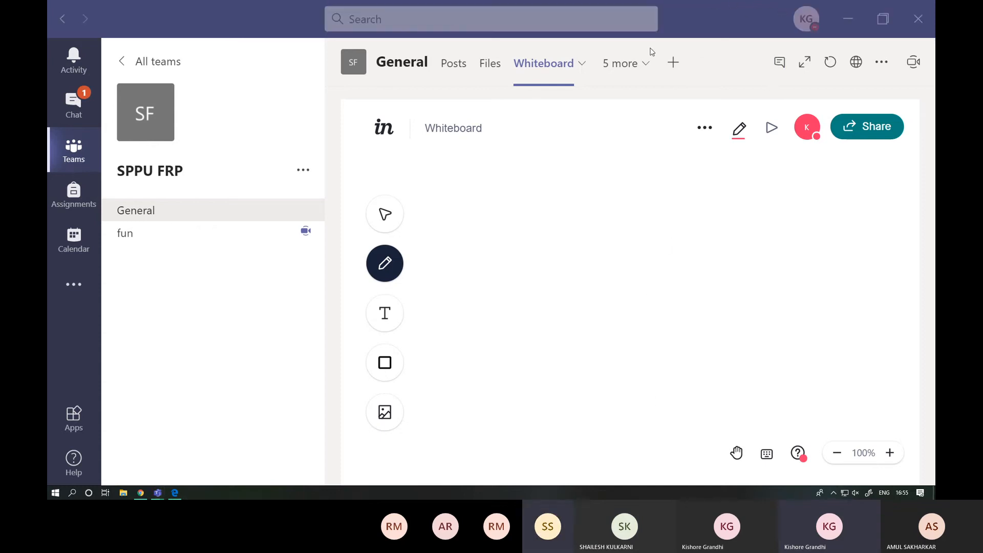
# - Switch from the team's whiteboard to the ongoing Q&A meeting call window
pyautogui.moveTo(500, 4)
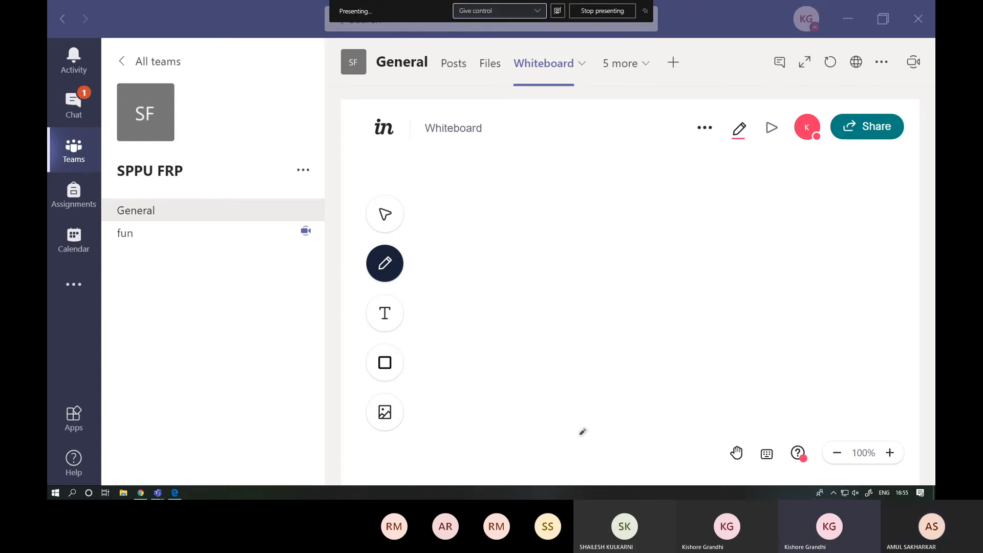
pyautogui.moveTo(157, 493)
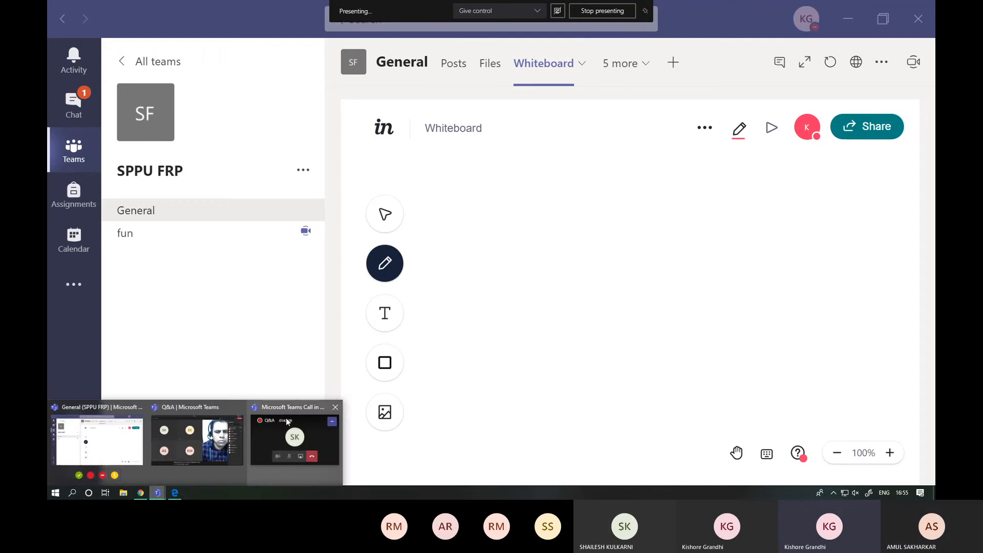
pyautogui.click(285, 418)
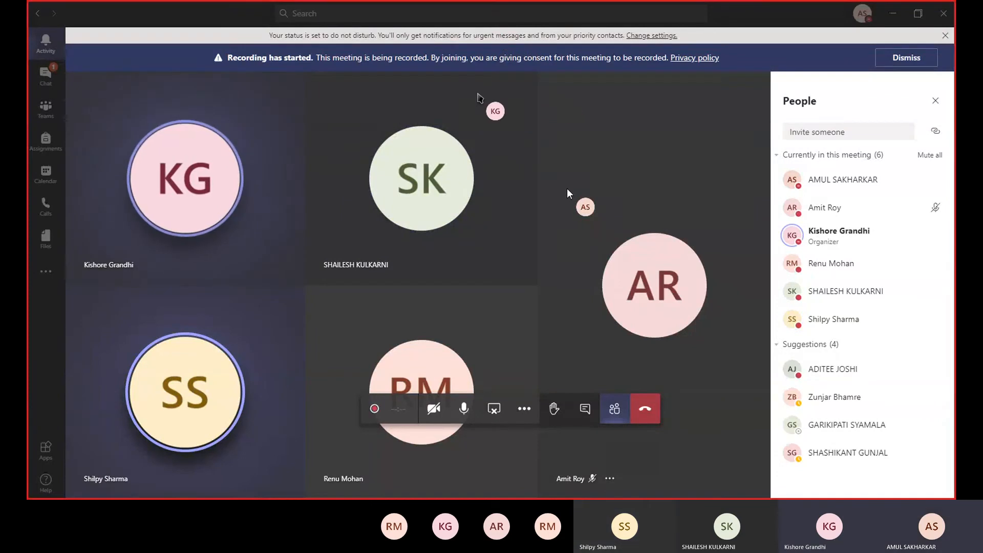
# - On the participant's shared Teams screen, go to the overview of all teams, dismiss the grid view introduction and open the IPR team
pyautogui.click(449, 201)
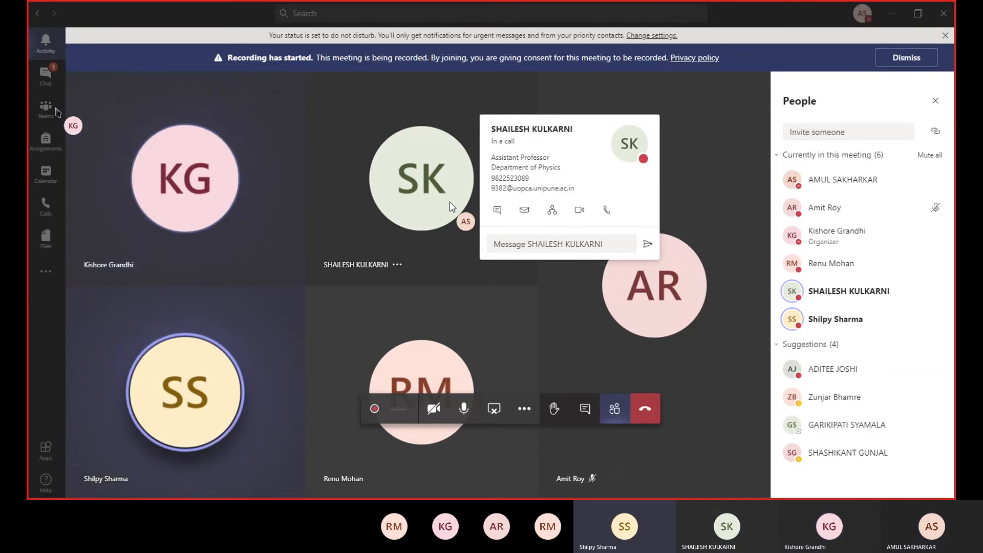
pyautogui.click(55, 111)
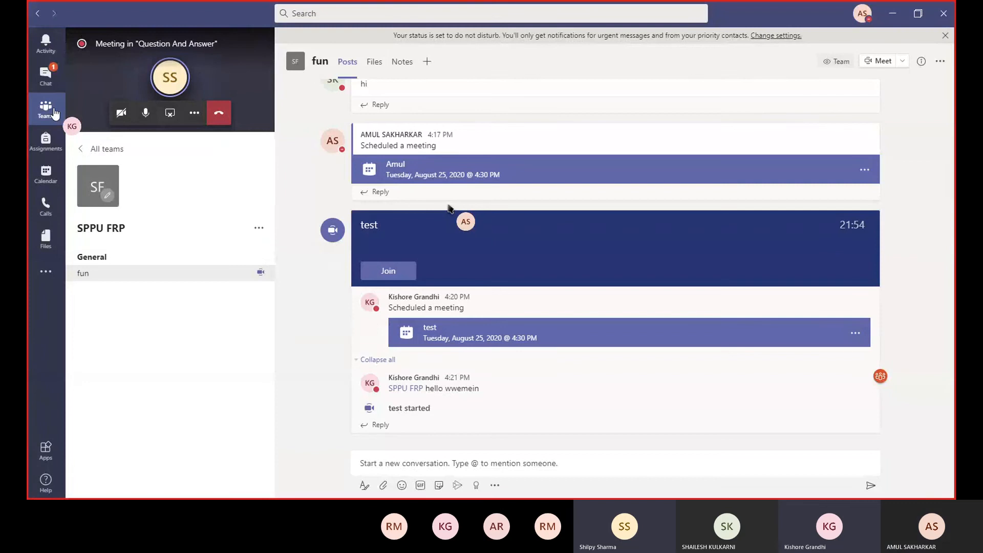
pyautogui.click(87, 149)
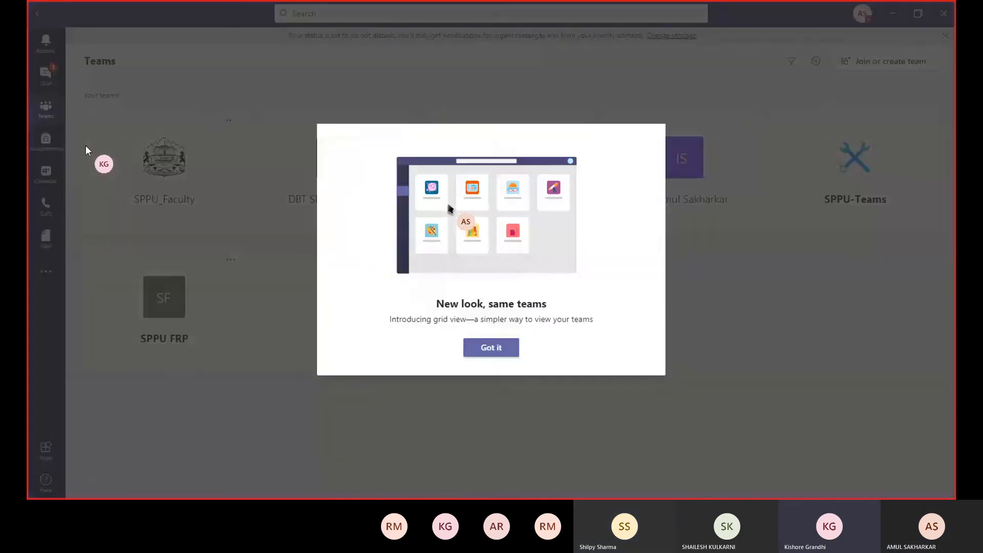
pyautogui.click(507, 349)
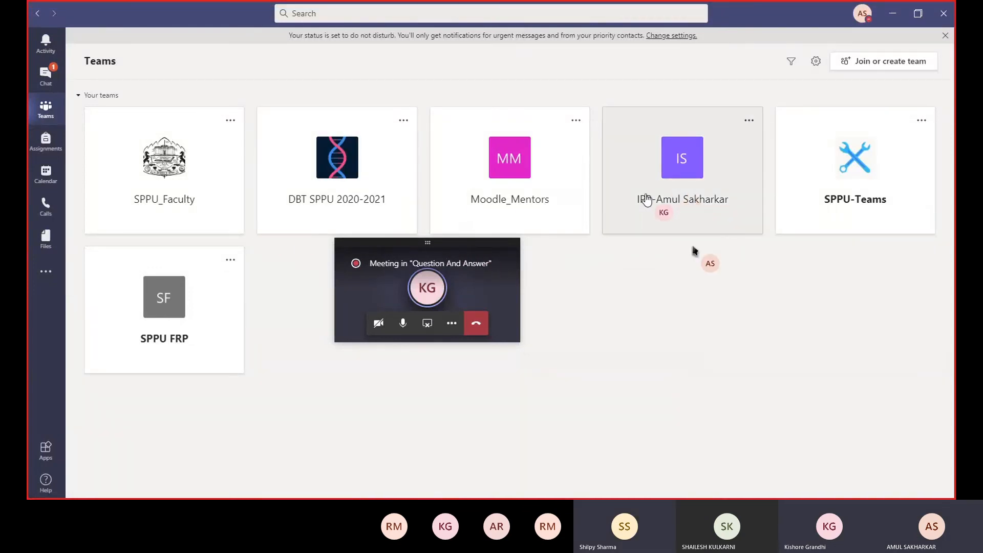
pyautogui.click(646, 200)
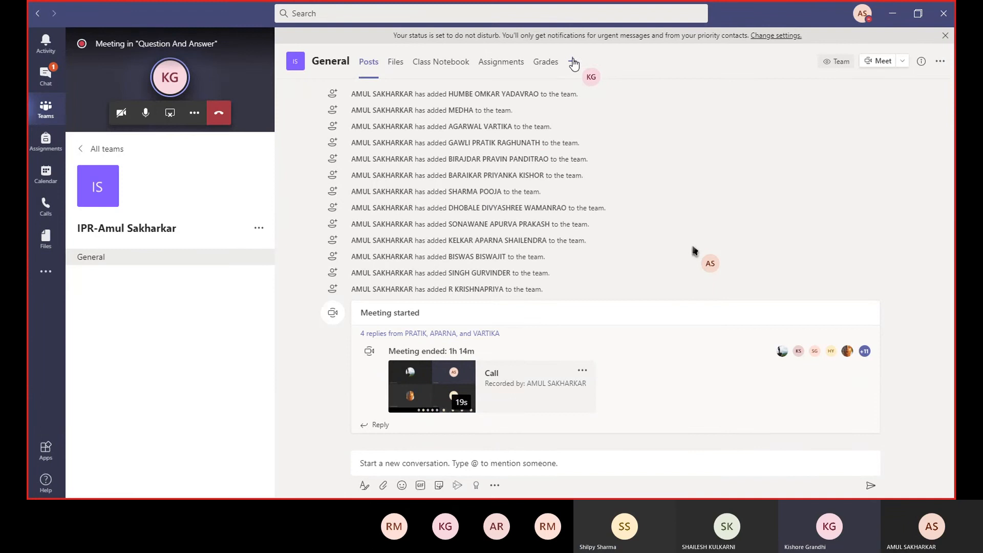
# - Add Insights as a new tab in the IPR team's General channel, keeping the channel post enabled
pyautogui.click(575, 62)
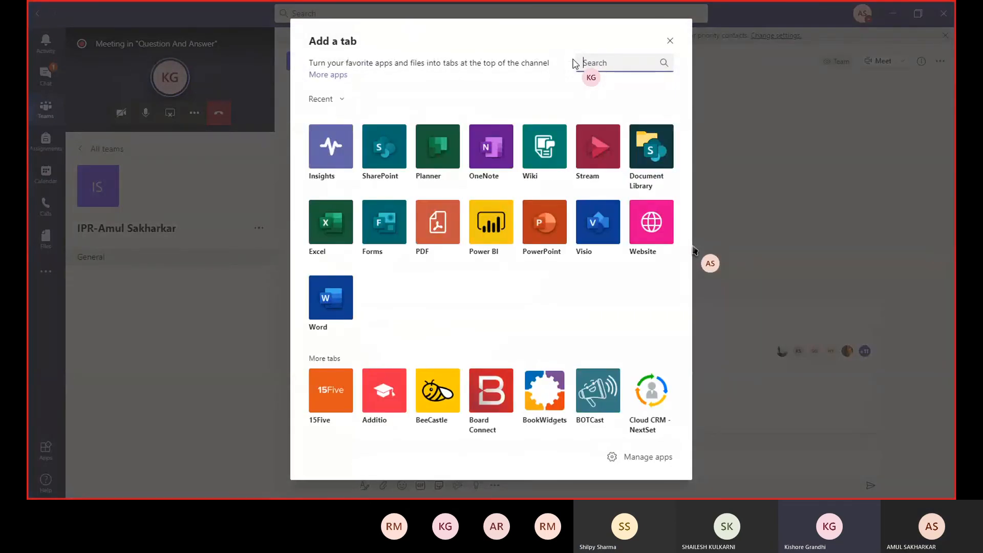
pyautogui.click(332, 152)
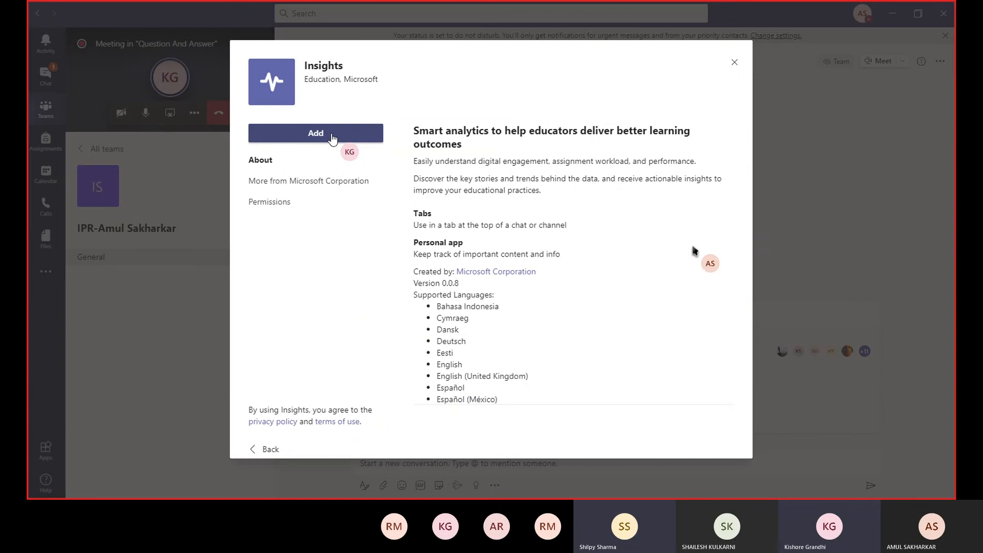
pyautogui.click(331, 137)
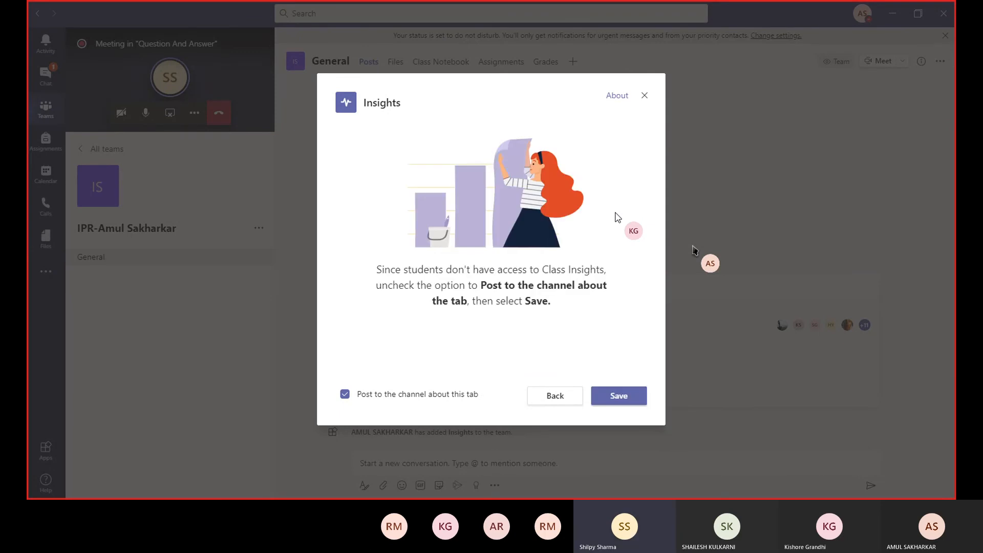
pyautogui.click(616, 396)
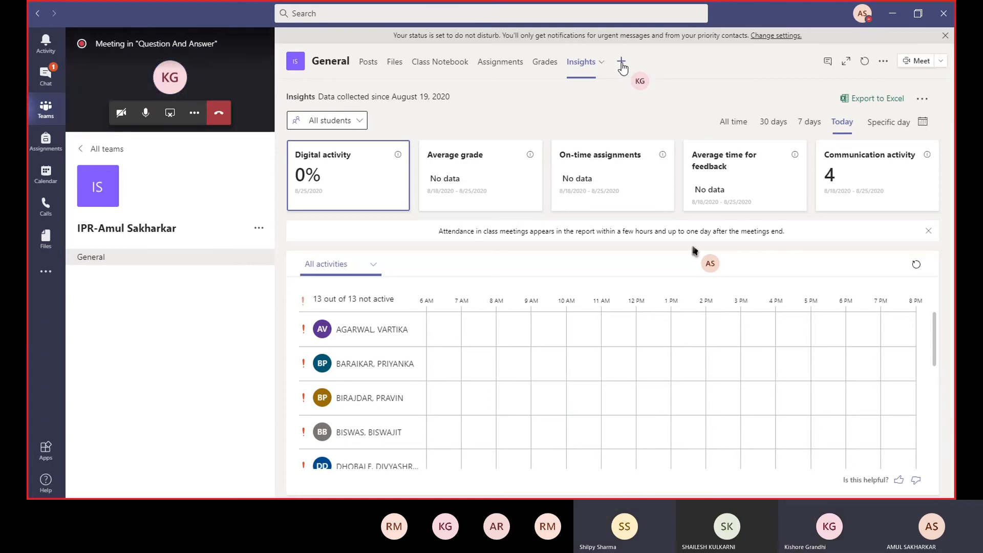
# - Start adding another channel tab, search the available apps for "ins" and clear the search
pyautogui.click(621, 63)
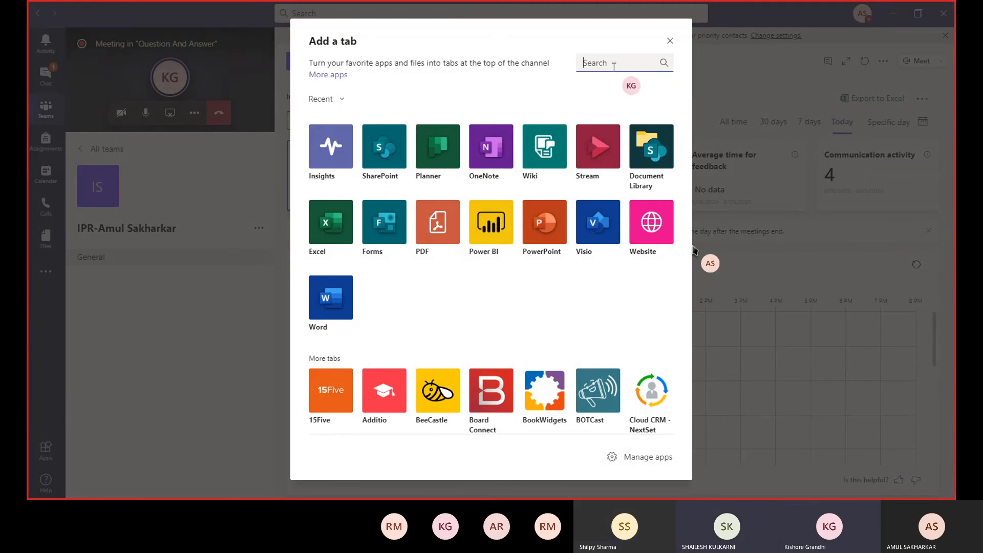
pyautogui.write('in')
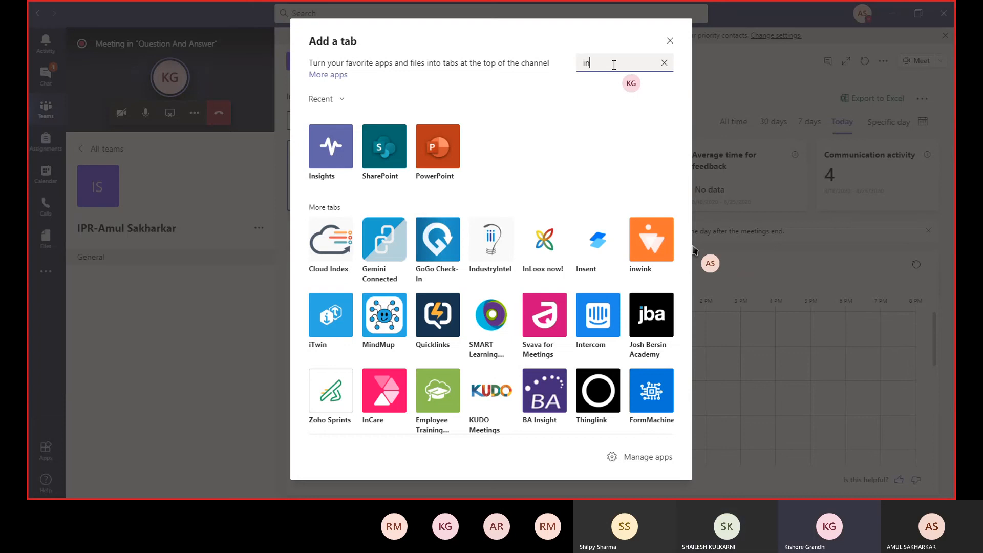
pyautogui.write('s')
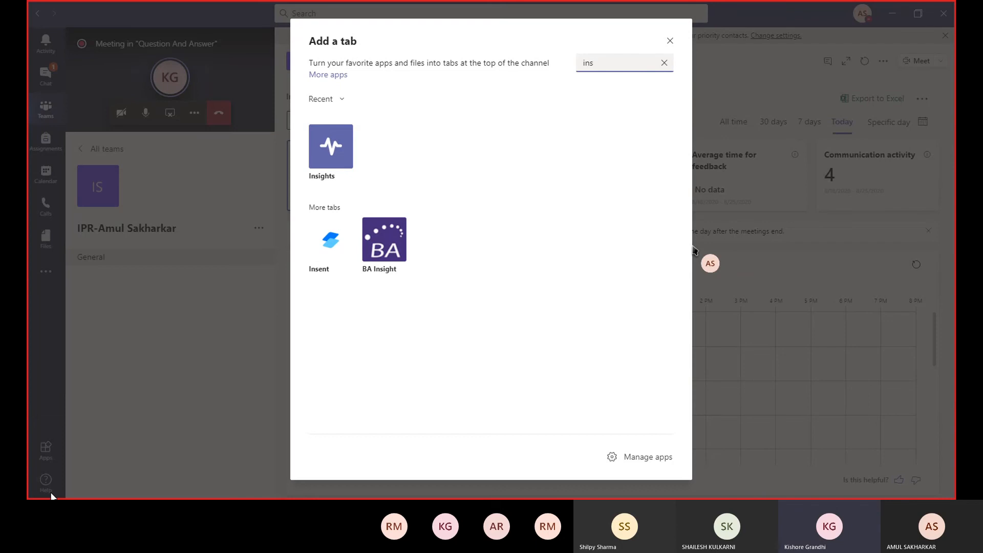
pyautogui.press('BackSpace')
pyautogui.press('BackSpace')
pyautogui.press('BackSpace')
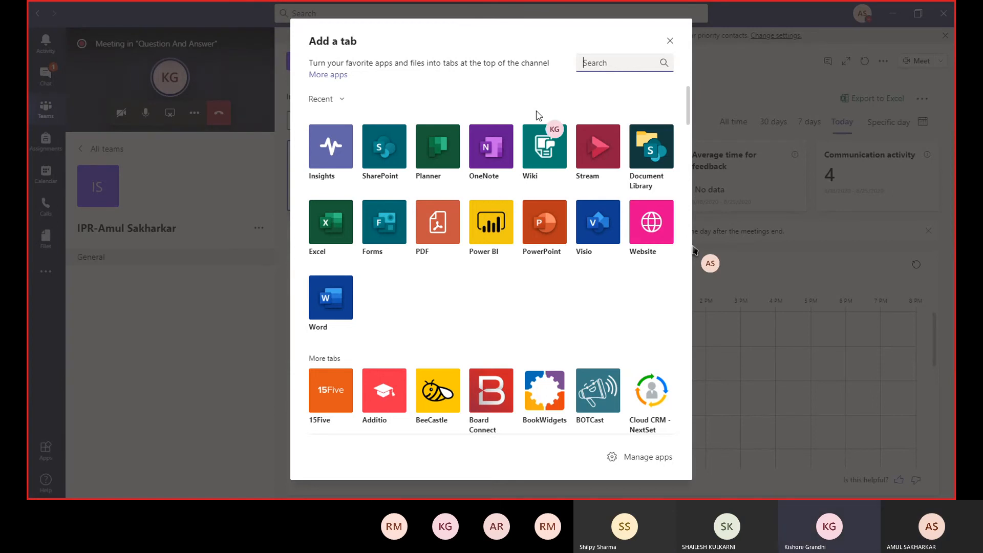
# - Find Freehand by InVision with the search "fr", add it to the team and sign in to InVision
pyautogui.write('fr')
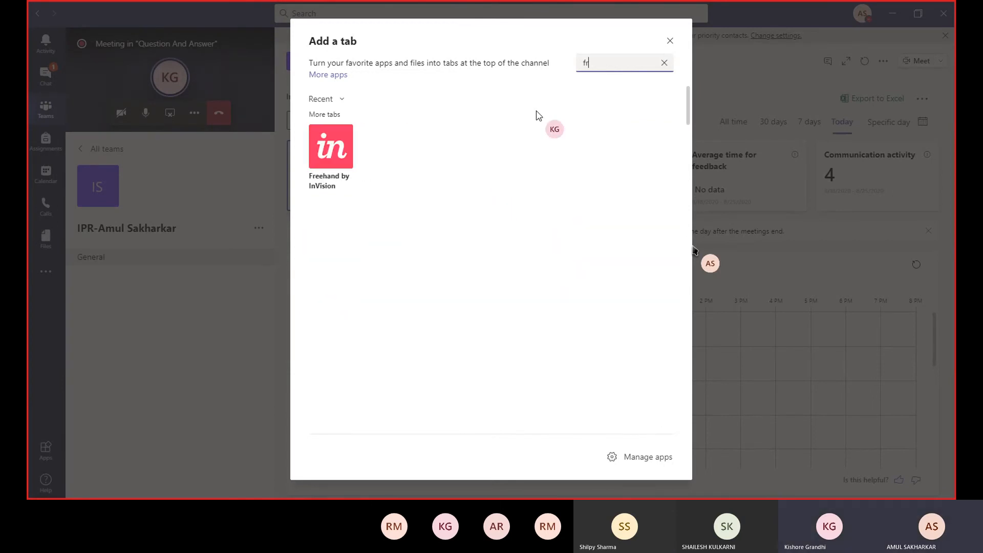
pyautogui.click(333, 152)
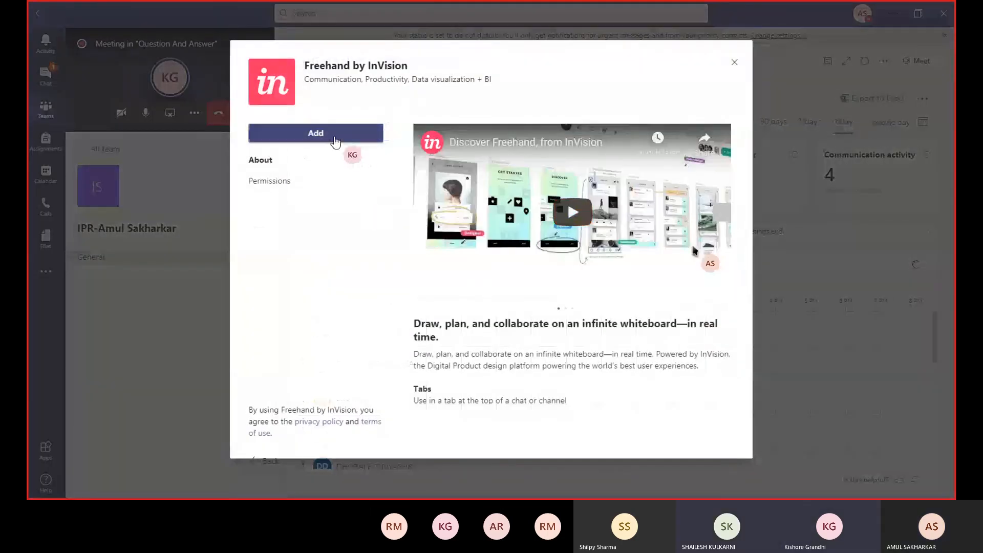
pyautogui.click(335, 141)
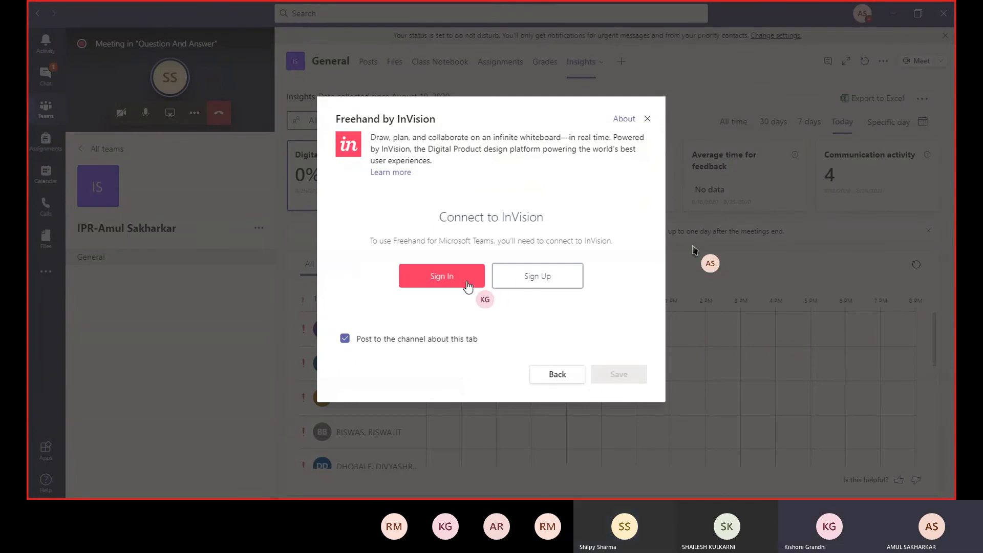
pyautogui.click(545, 279)
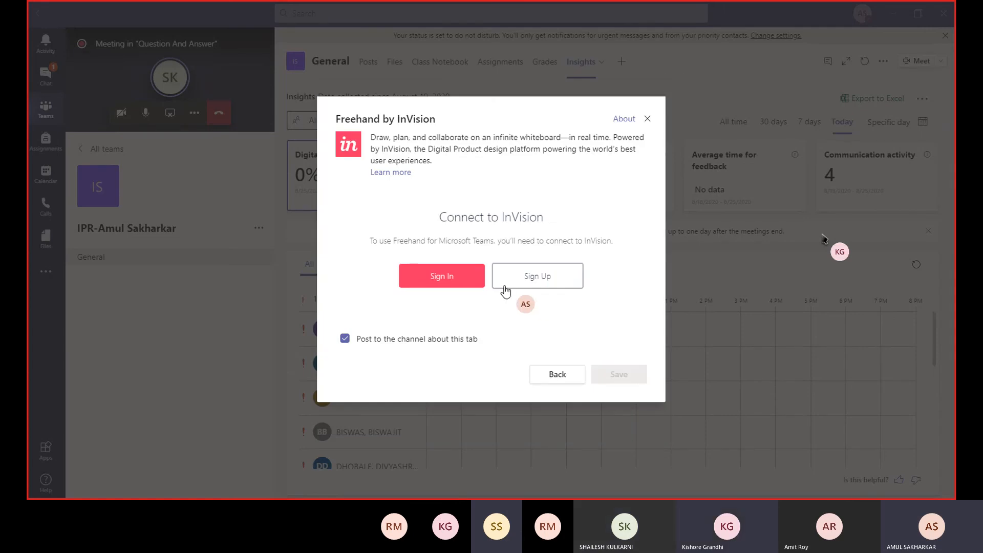
pyautogui.click(454, 276)
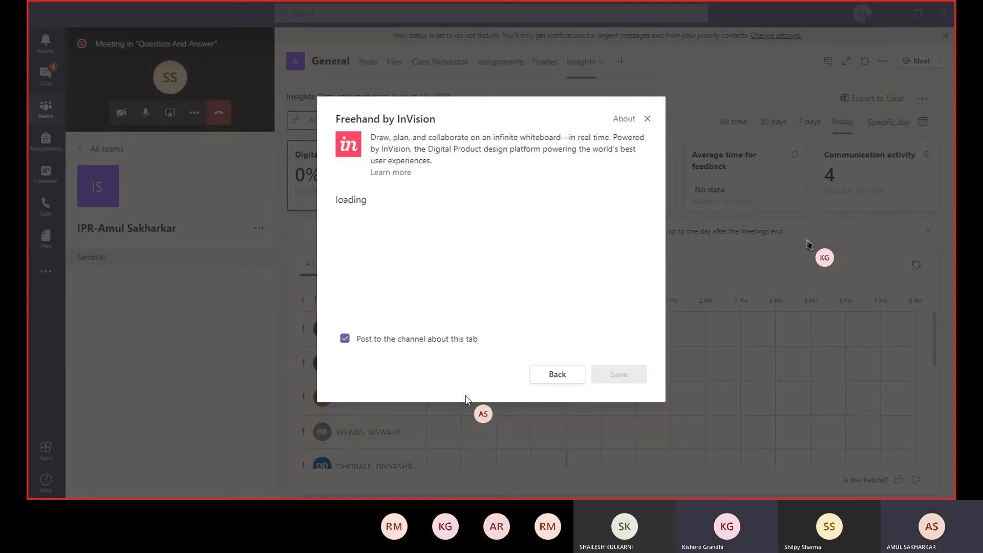
pyautogui.click(415, 216)
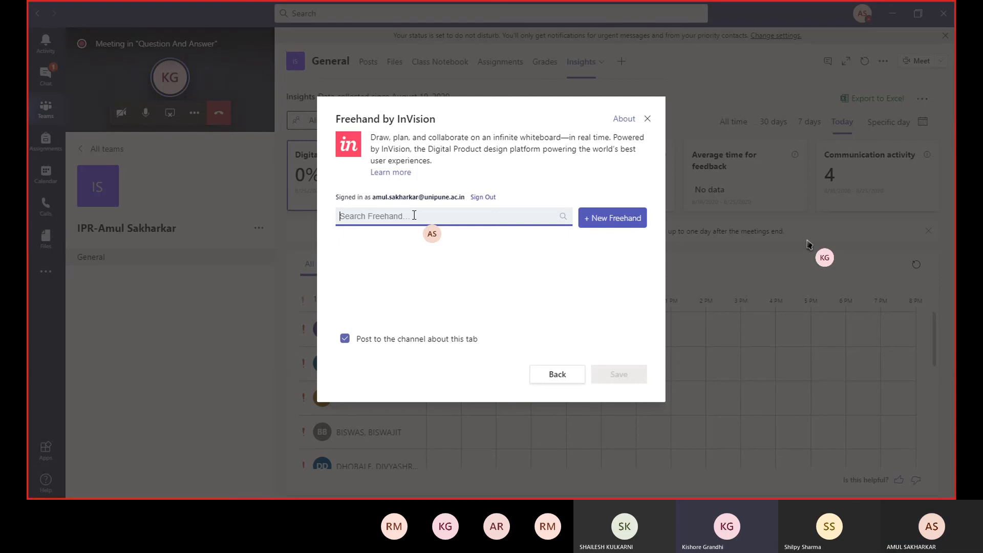
pyautogui.write('4')
pyautogui.press('BackSpace')
pyautogui.write('whiteboard')
pyautogui.click(593, 220)
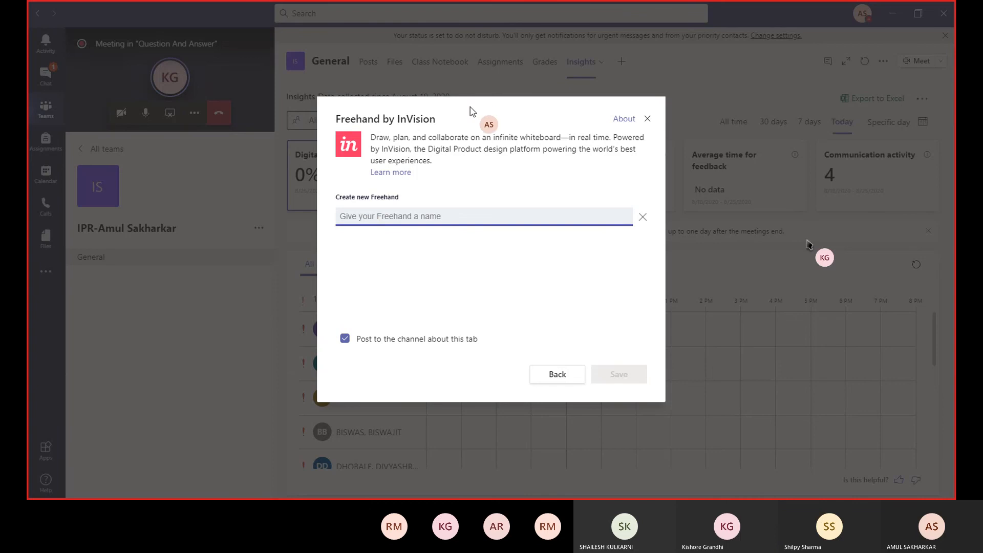
pyautogui.moveTo(470, 107); pyautogui.dragTo(532, 196)
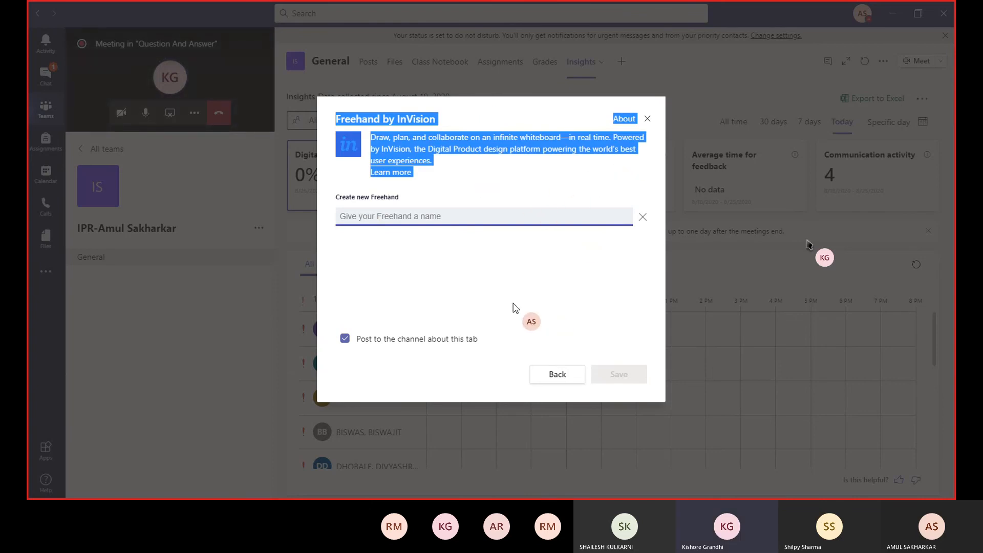
pyautogui.click(494, 296)
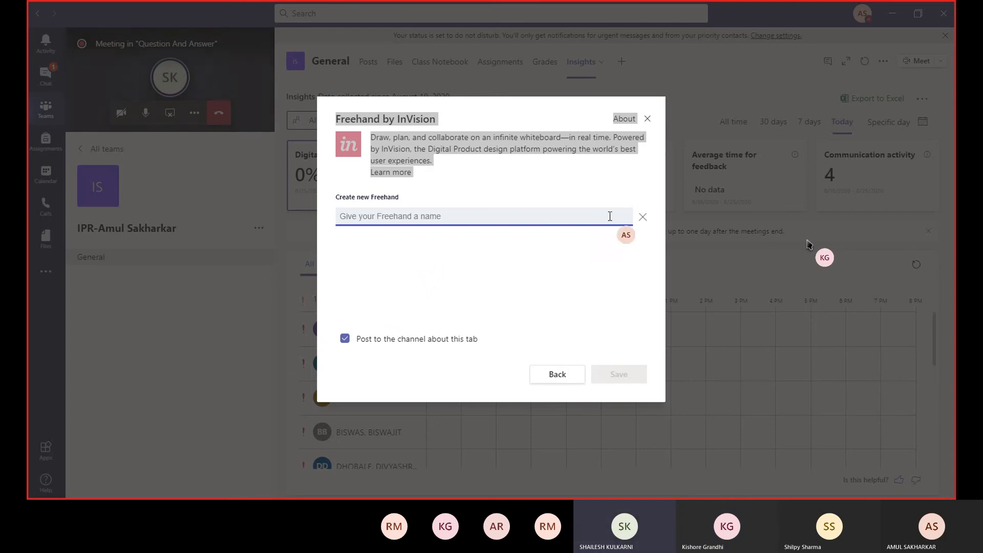
pyautogui.click(642, 217)
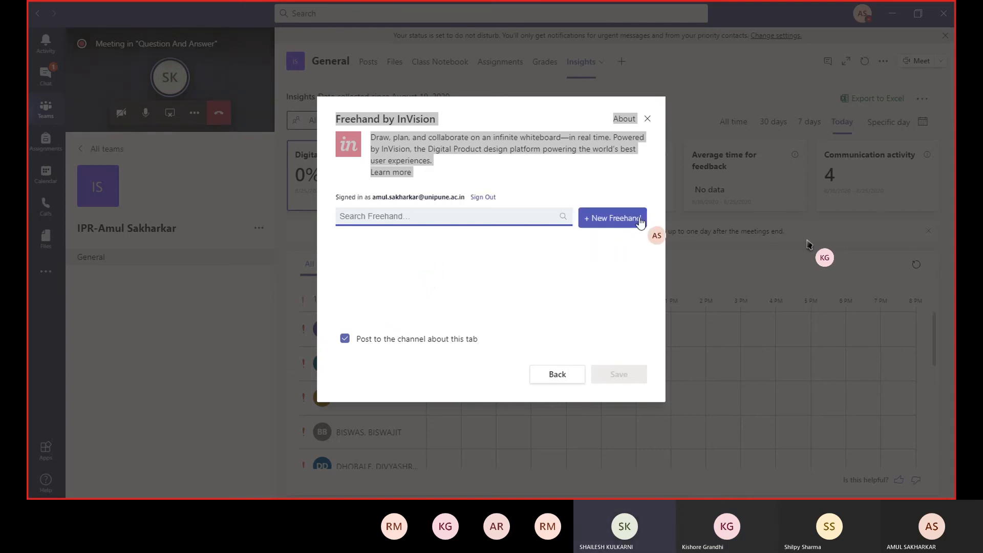
# - Enter MSBB in the Freehand search and try to create a new Freehand for the channel tab
pyautogui.click(407, 215)
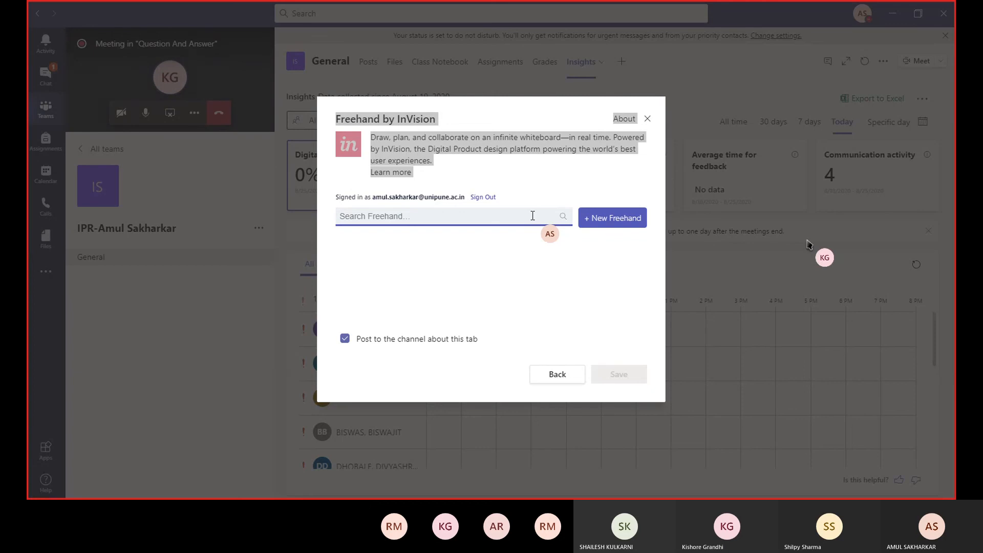
pyautogui.write('MSBB')
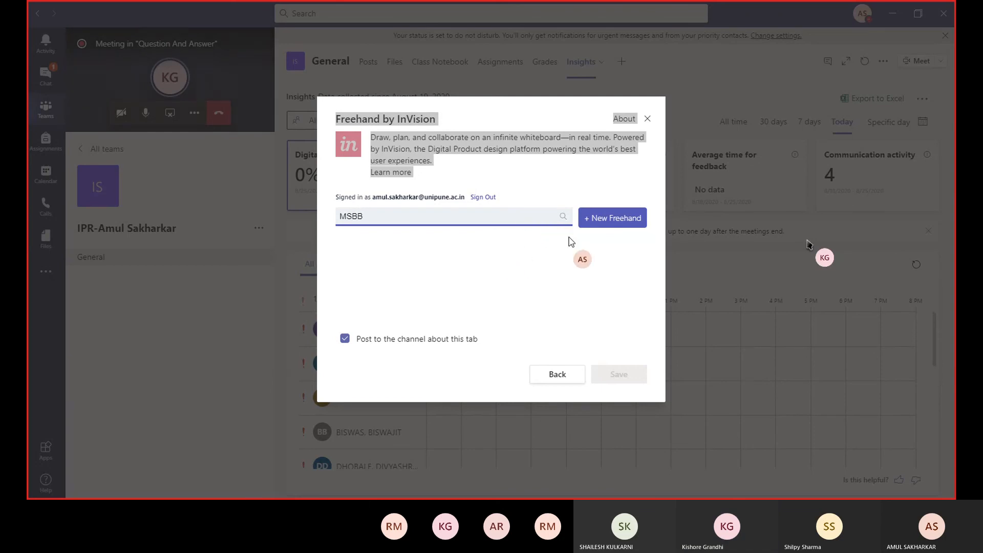
pyautogui.click(600, 218)
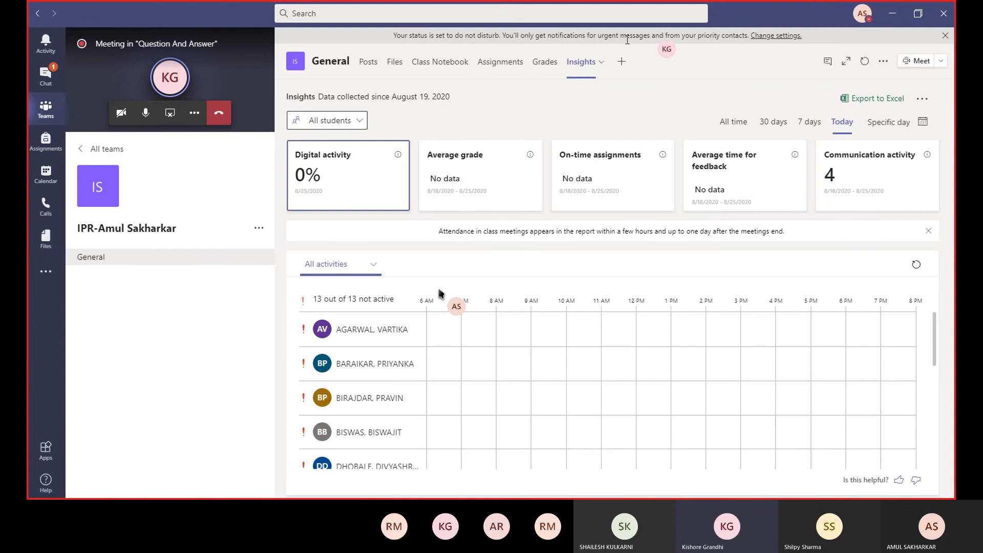
# - Add Polly as a new tab in the General channel, keeping the channel post enabled, and sign in to it with the Microsoft account
pyautogui.click(622, 62)
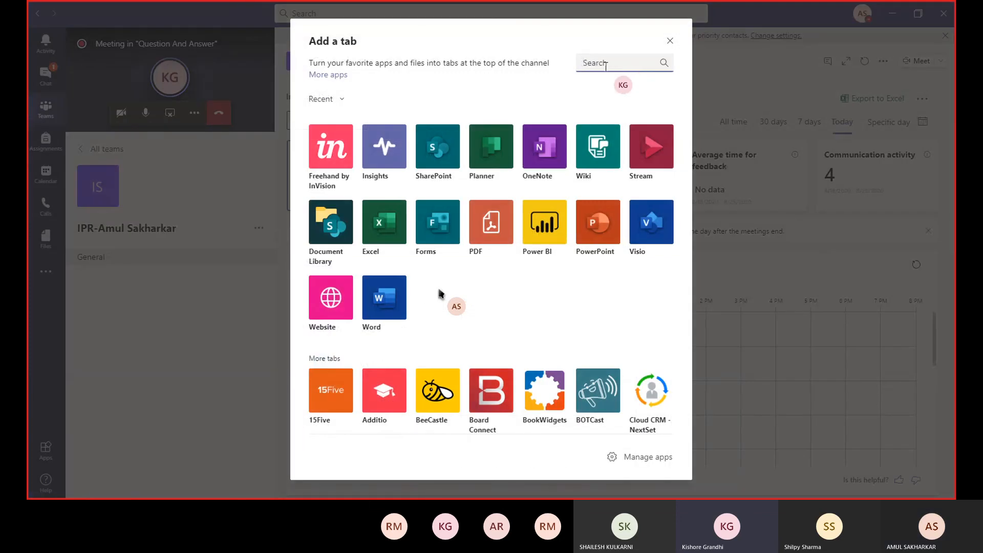
pyautogui.write('pp')
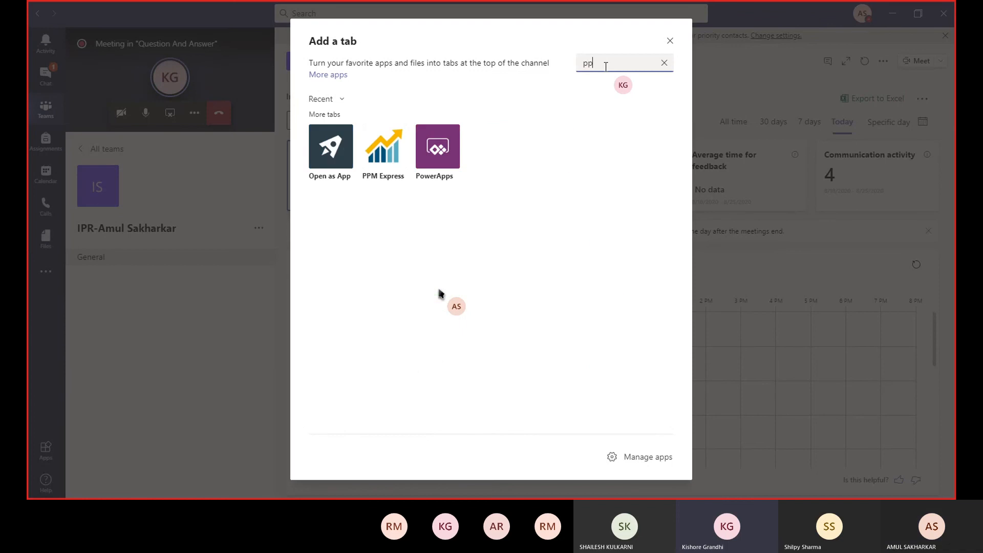
pyautogui.press('BackSpace')
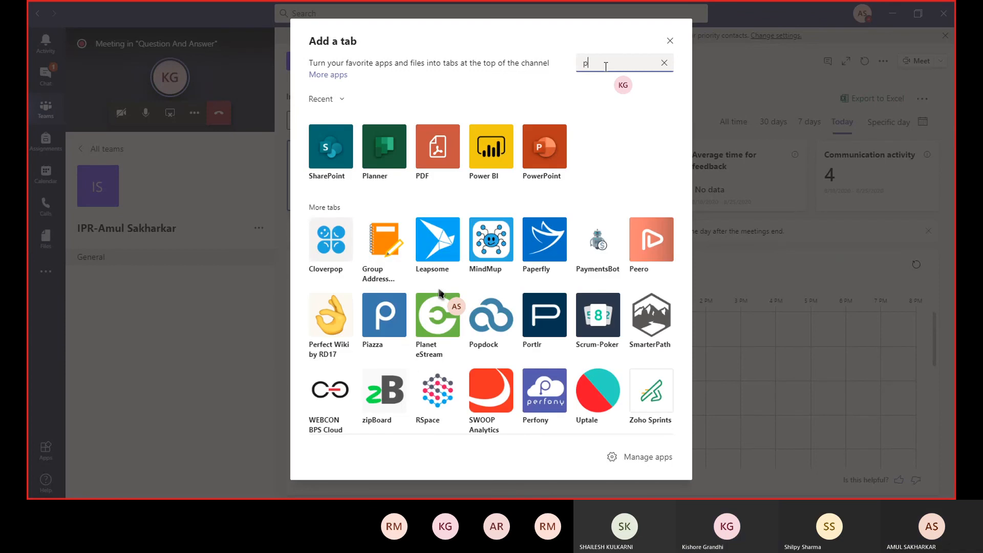
pyautogui.write('ou')
pyautogui.press('BackSpace')
pyautogui.write('l')
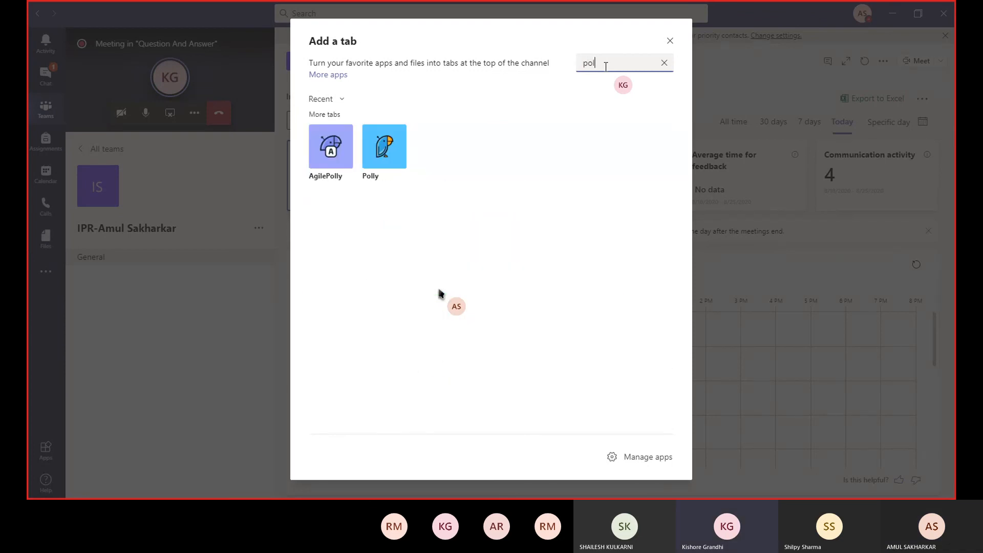
pyautogui.click(384, 148)
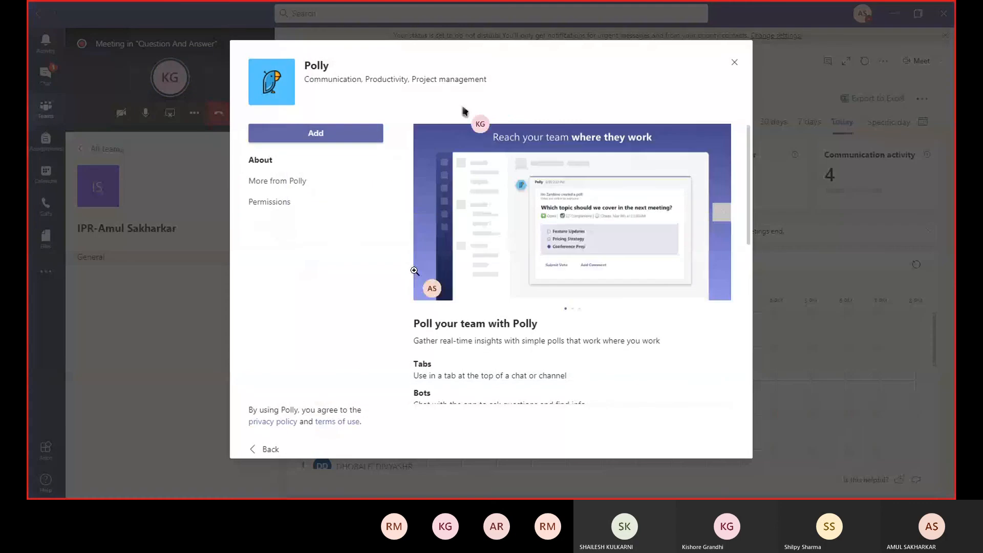
pyautogui.click(340, 142)
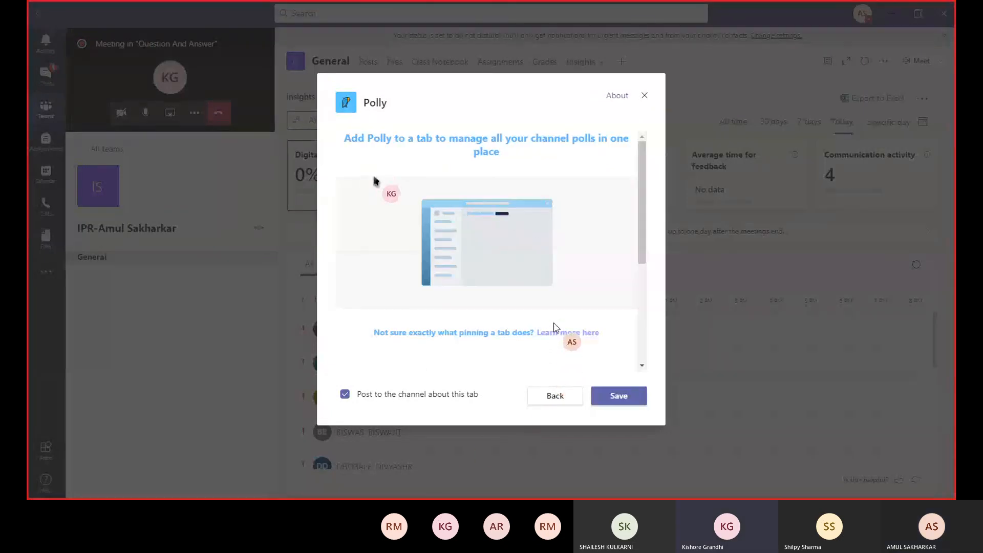
pyautogui.click(619, 397)
pyautogui.moveTo(638, 207); pyautogui.dragTo(634, 241)
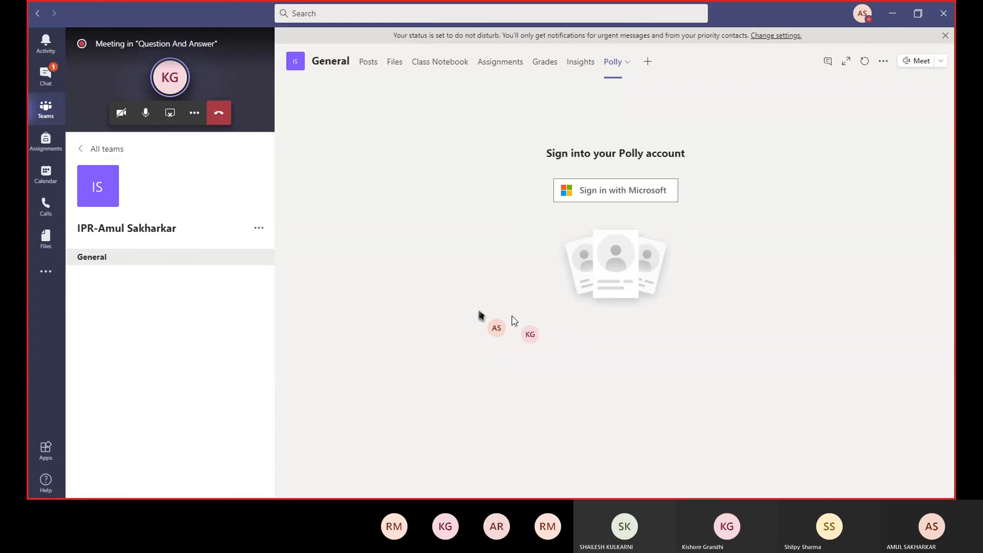
pyautogui.click(587, 192)
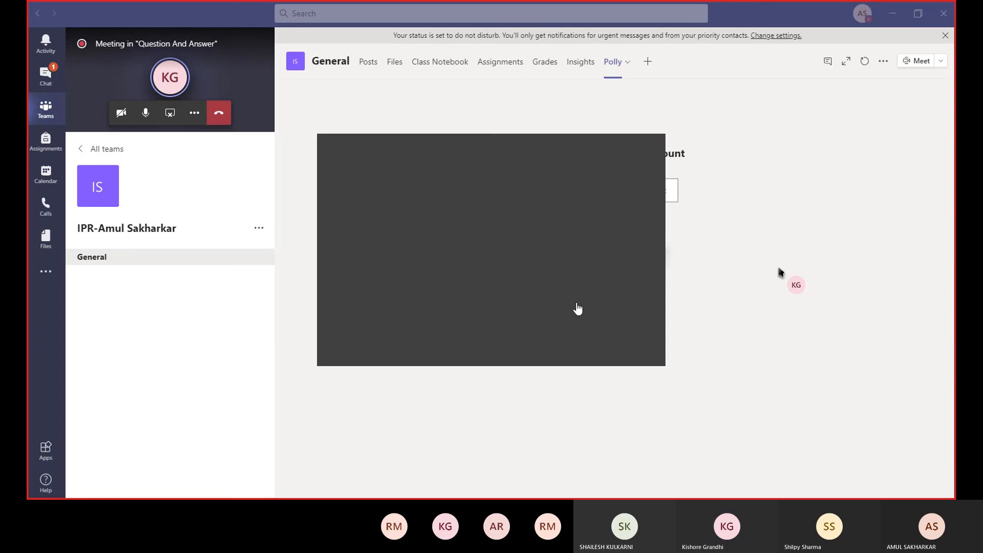
pyautogui.click(577, 308)
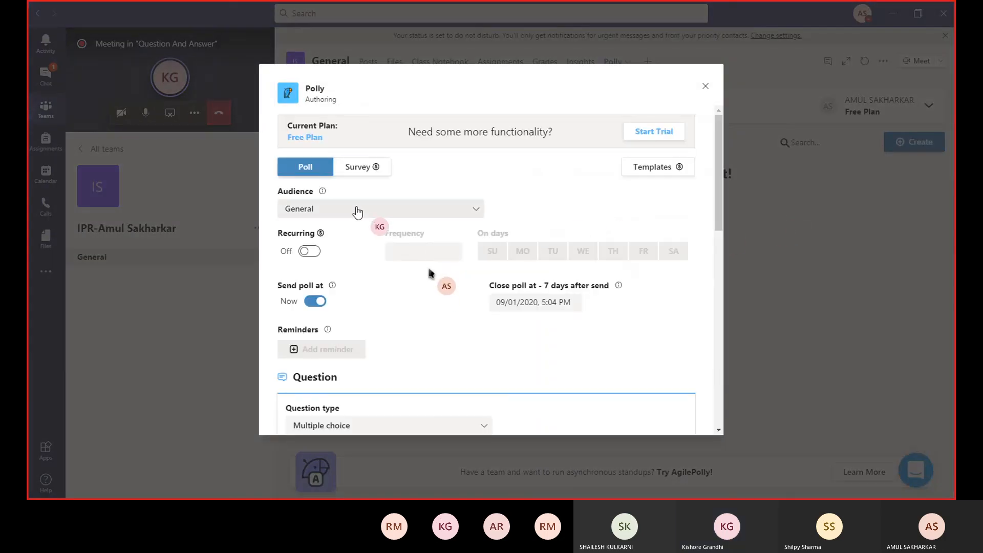
# - Examine the question, choice and voting options in Polly's new poll form and close it without creating a poll
pyautogui.scroll(-2, 373, 300)
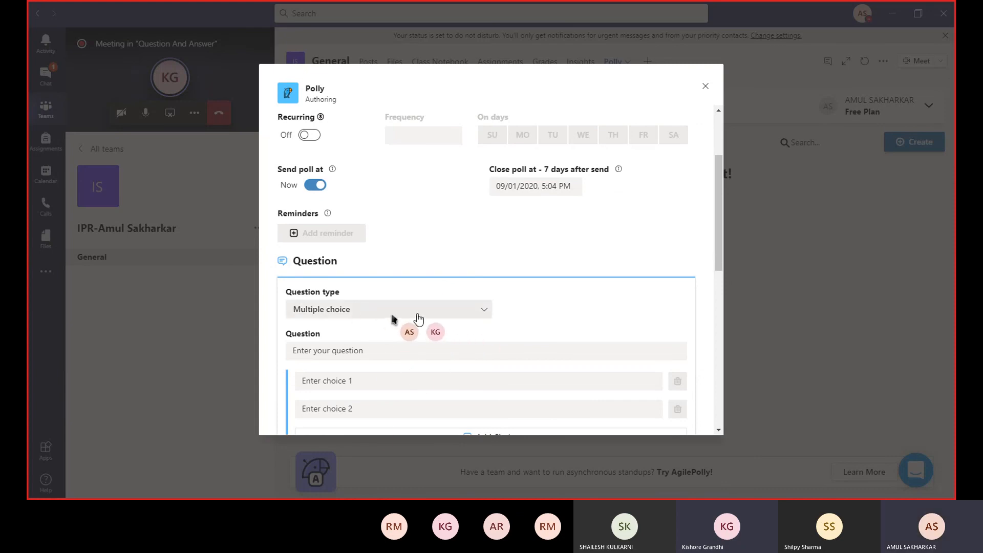
pyautogui.click(394, 351)
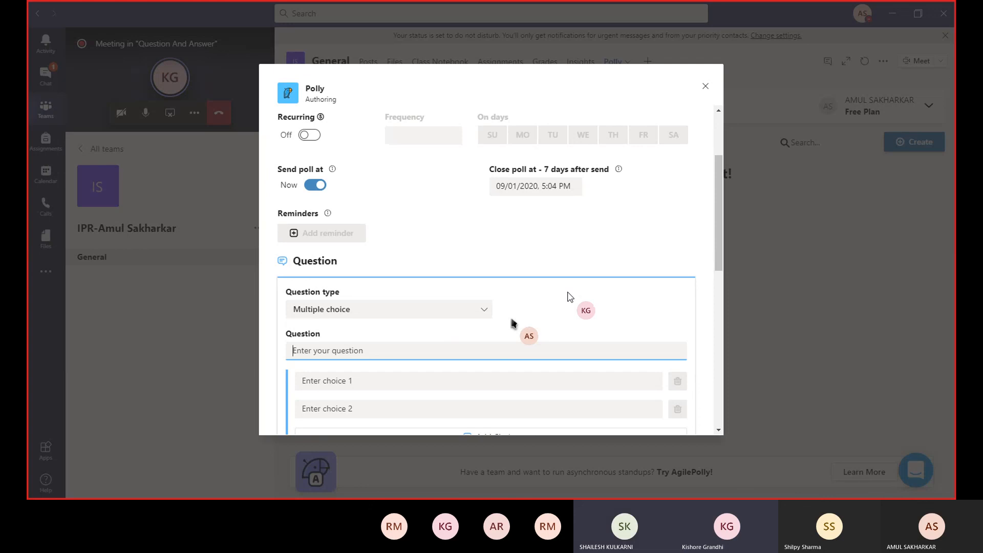
pyautogui.scroll(-2, 568, 295)
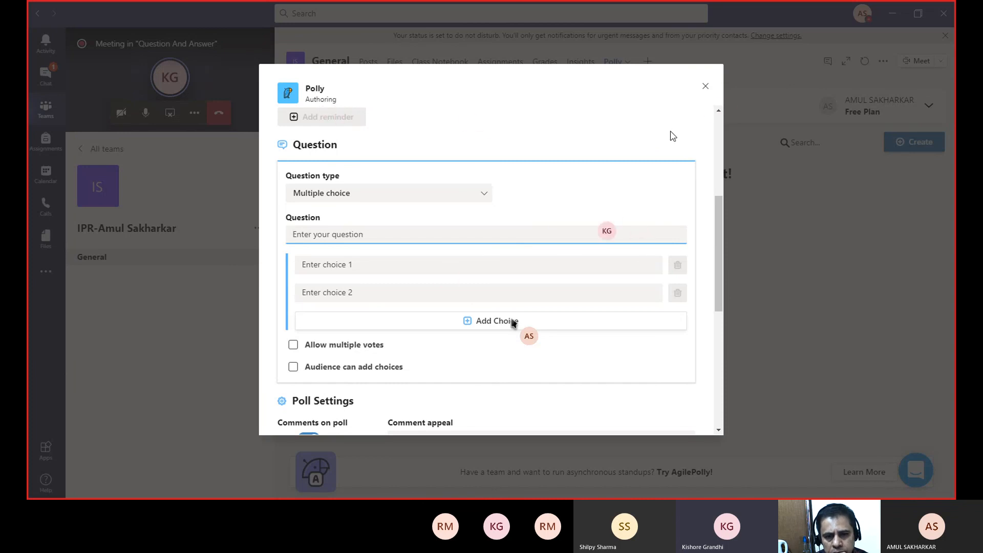
pyautogui.click(705, 87)
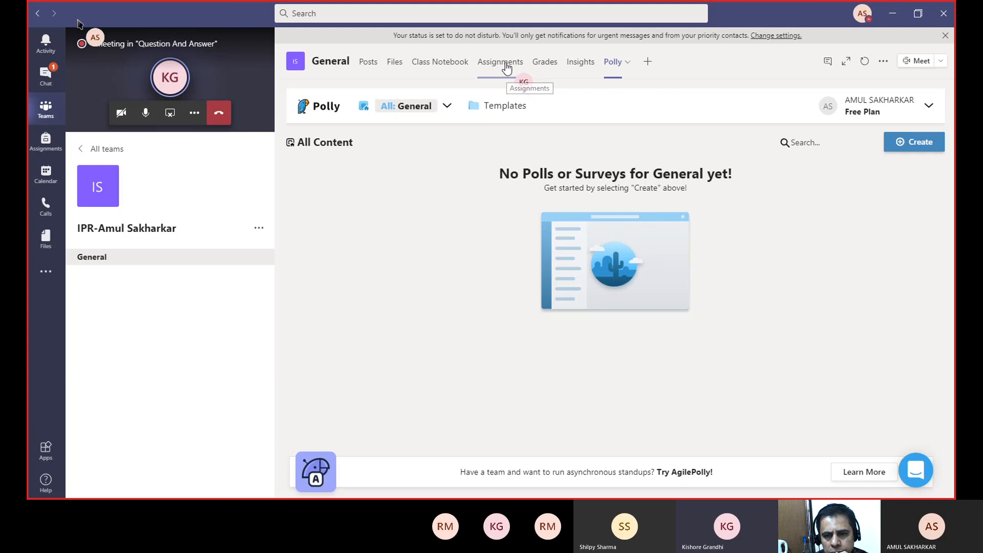
# - Return to the ongoing Question And Answer meeting, show its chat and dismiss the recording and do-not-disturb notices
pyautogui.click(171, 41)
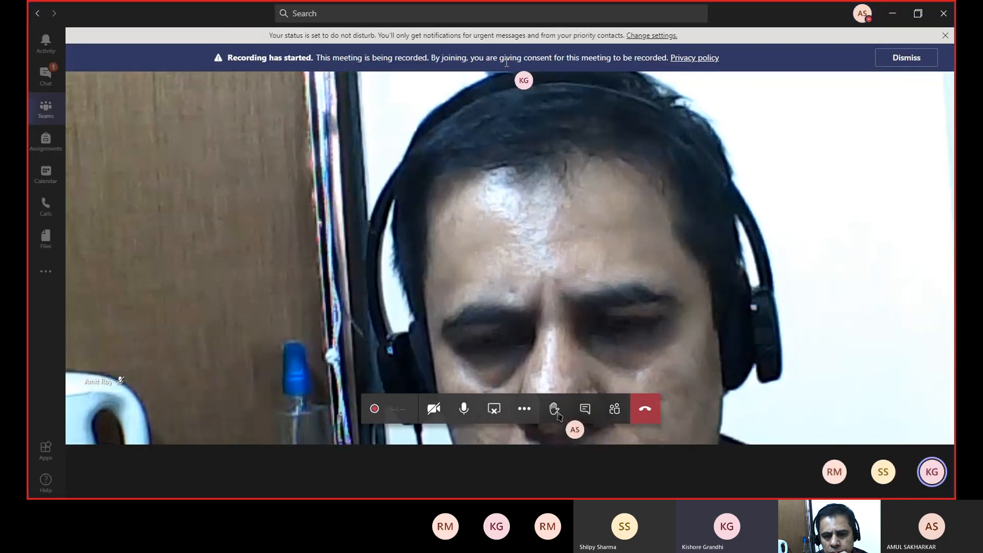
pyautogui.click(585, 407)
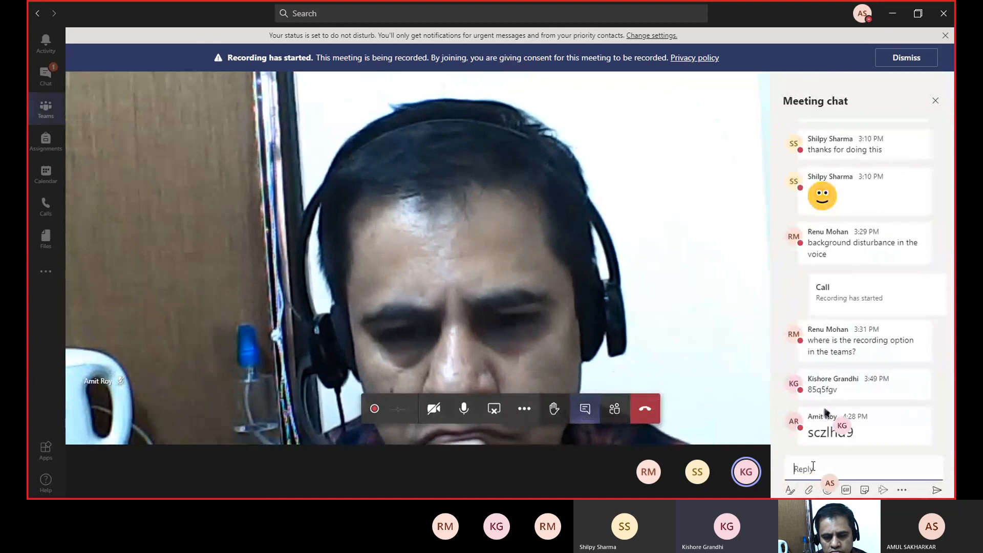
pyautogui.click(900, 65)
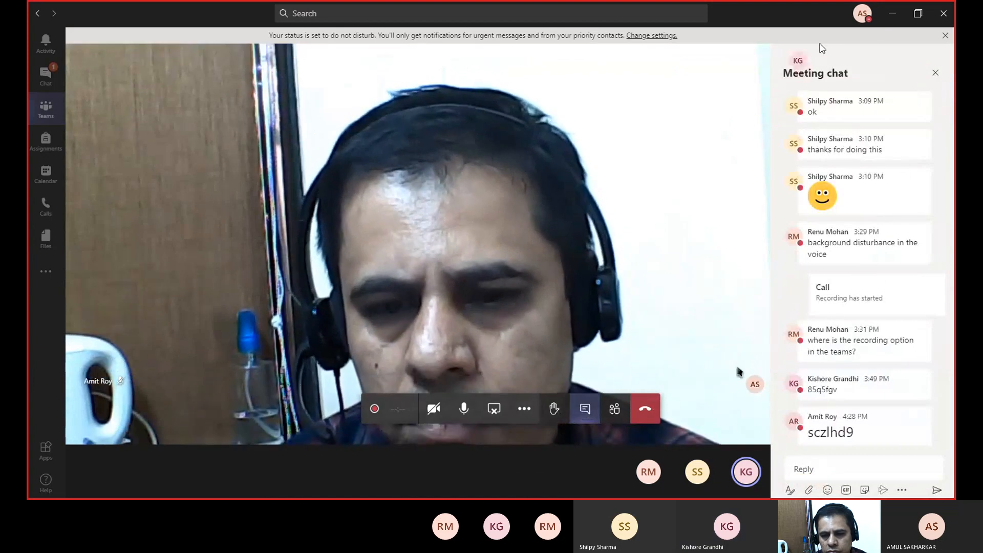
pyautogui.click(944, 37)
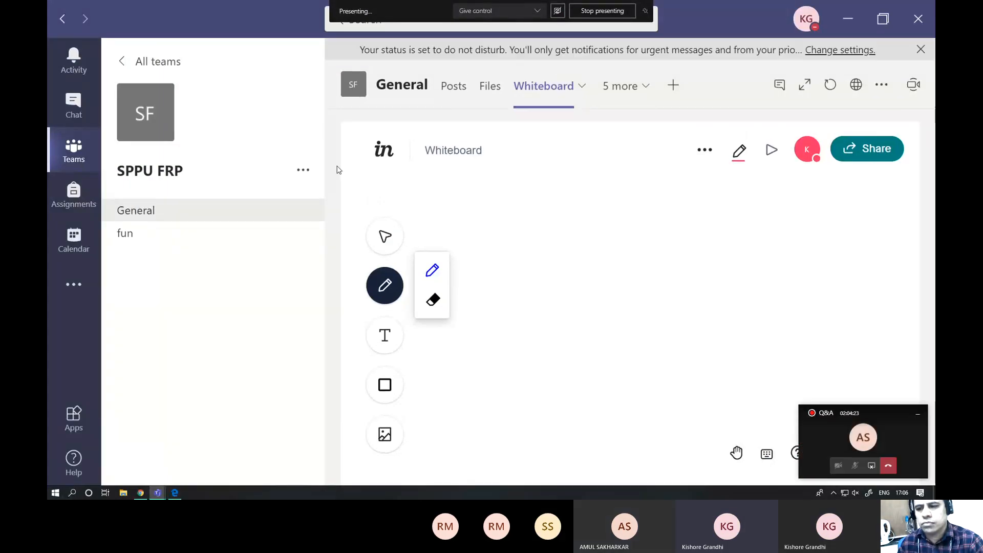
# - On the presenter's own Teams screen, open Assignments in the SPPU FRP team's General channel and get past the welcome page
pyautogui.click(128, 211)
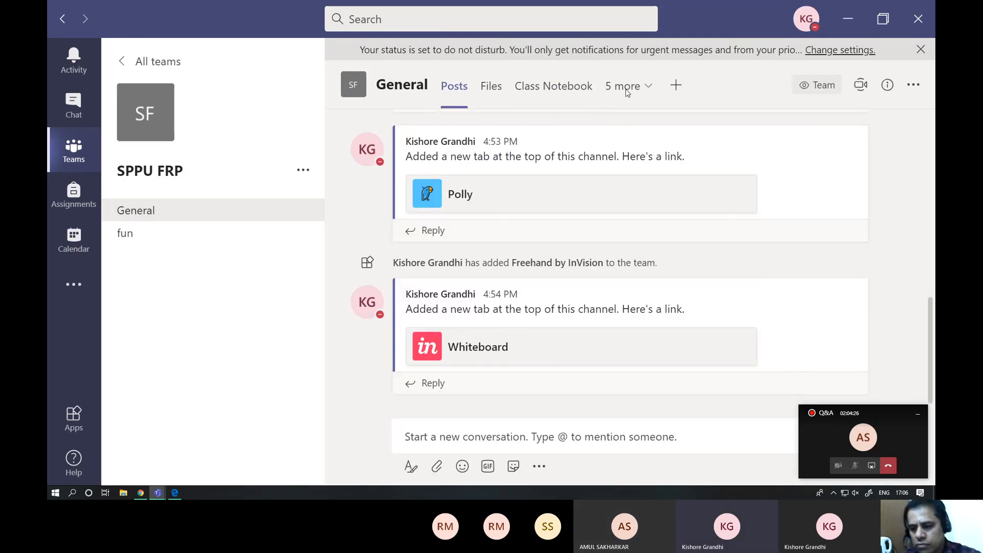
pyautogui.click(651, 88)
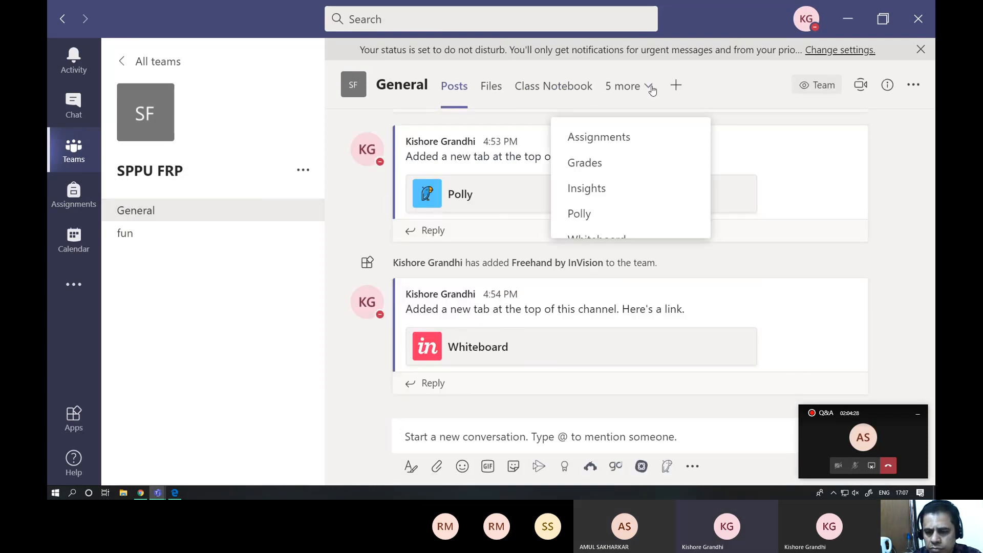
pyautogui.click(617, 142)
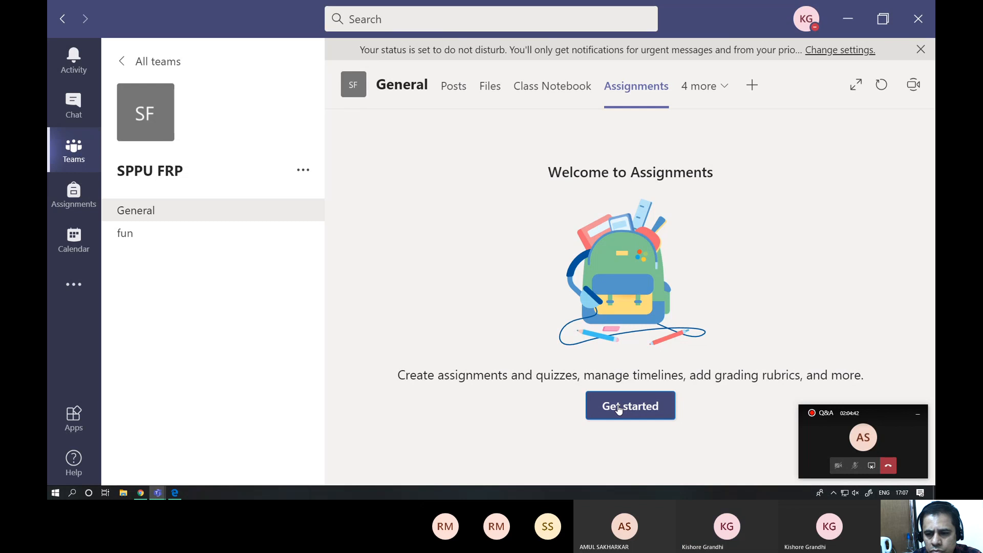
pyautogui.click(619, 410)
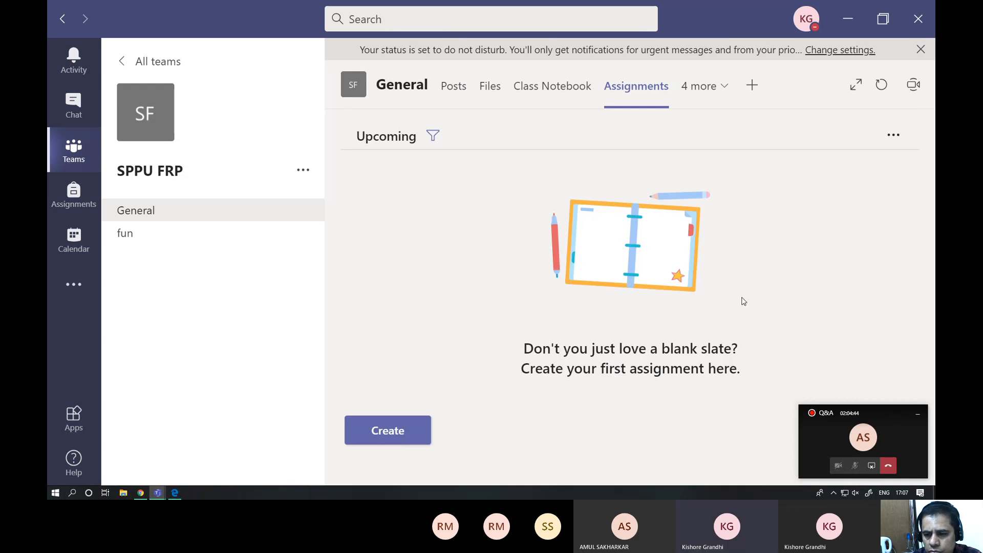
# - Open a blank new assignment form in SPPU FRP to examine its fields, and leave it for the overview of all teams
pyautogui.click(409, 429)
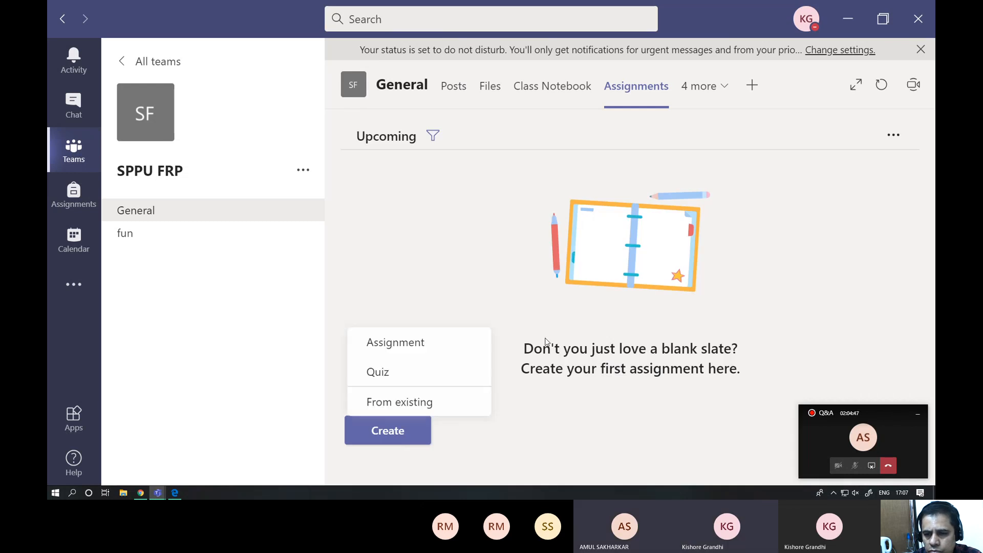
pyautogui.click(401, 342)
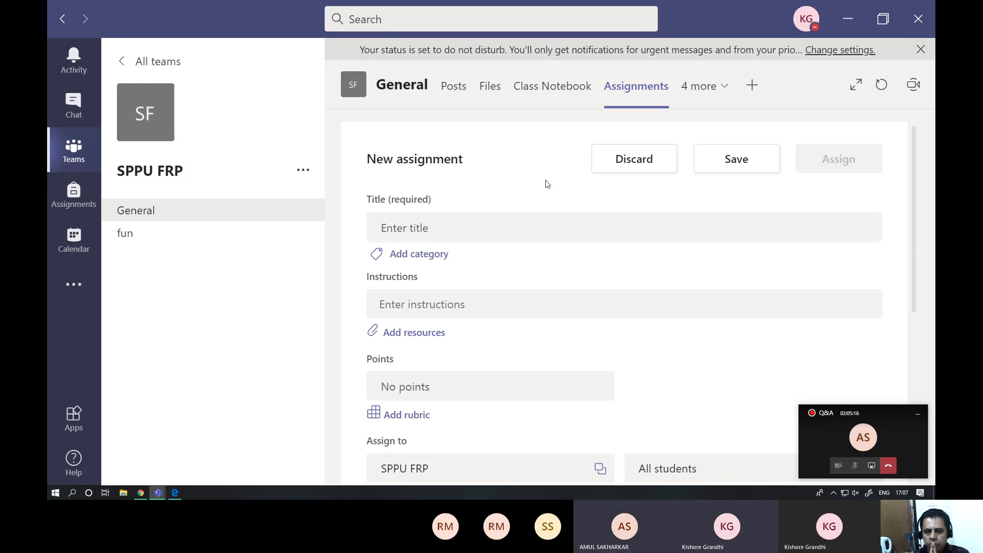
pyautogui.click(126, 67)
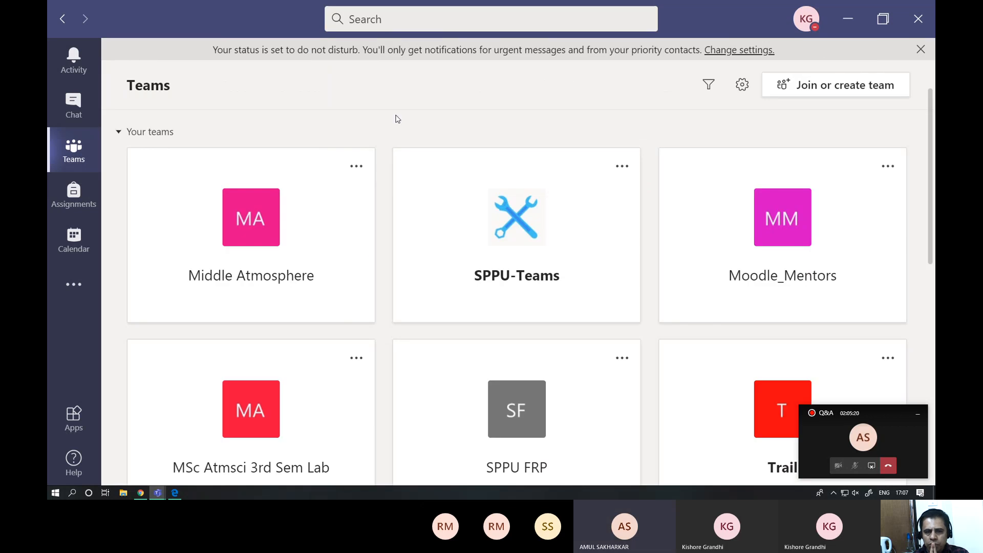
# - Reduce the Teams zoom to 145% and dismiss the do-not-disturb notice
pyautogui.hotkey('ctrl', '=')
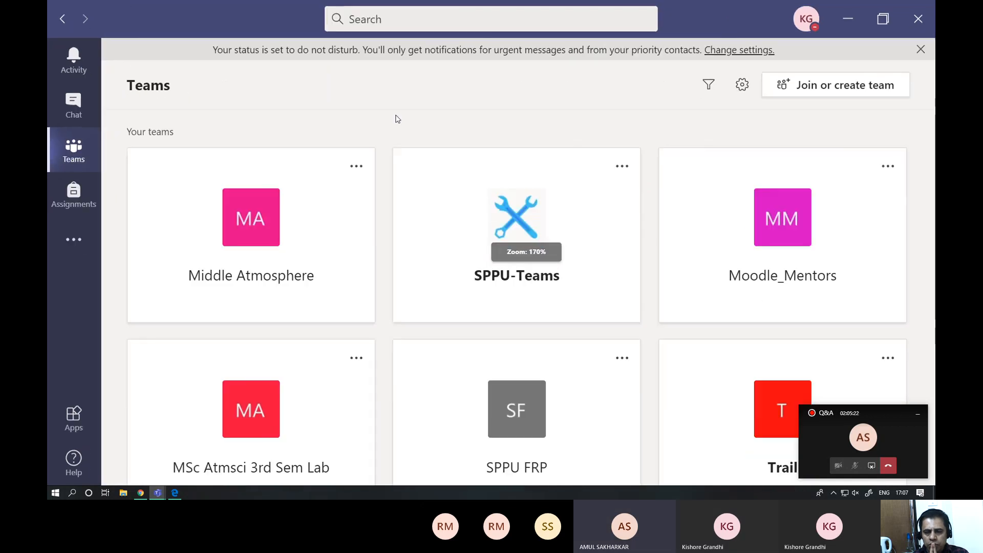
pyautogui.hotkey('ctrl', '-')
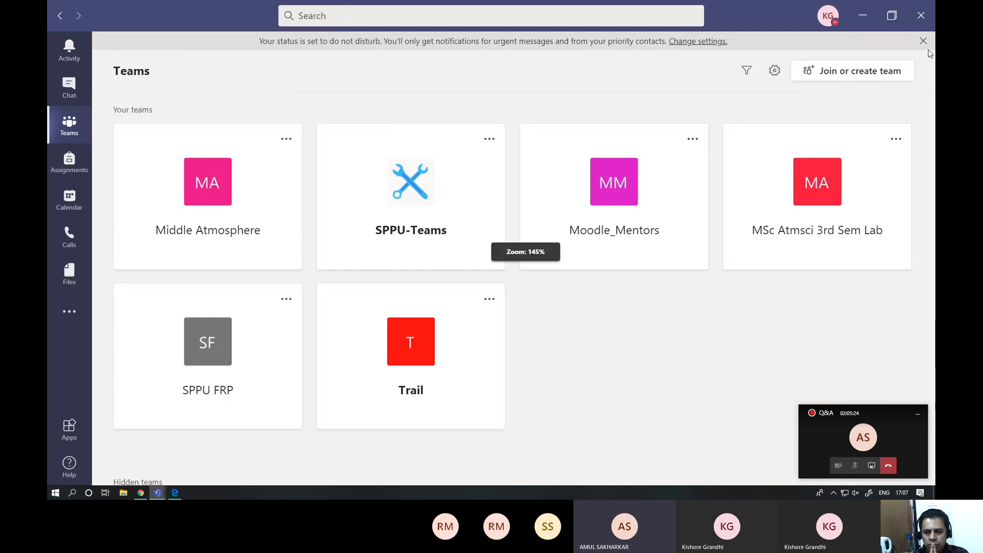
pyautogui.click(924, 47)
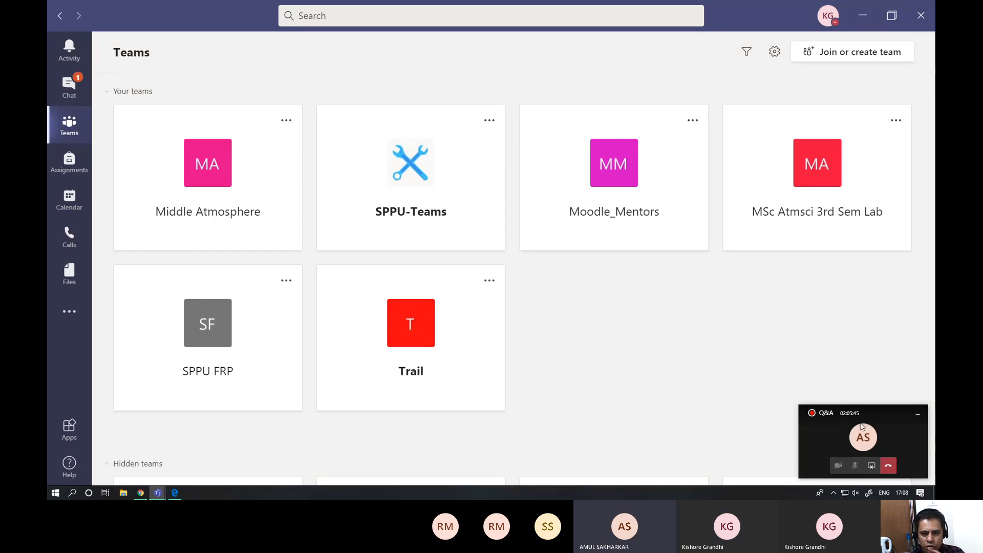
# - Return to the ongoing Q&A meeting window and stop the meeting recording
pyautogui.click(843, 429)
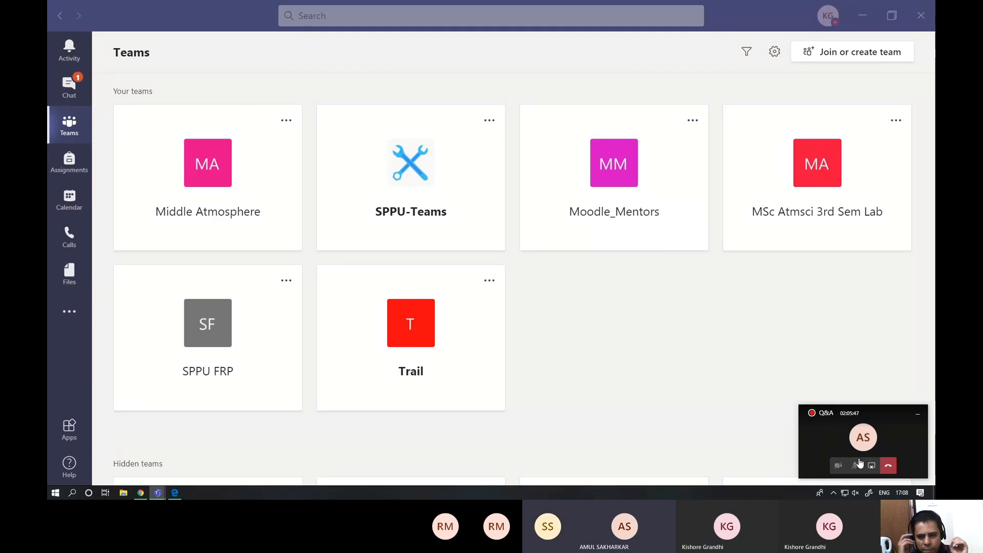
pyautogui.click(834, 451)
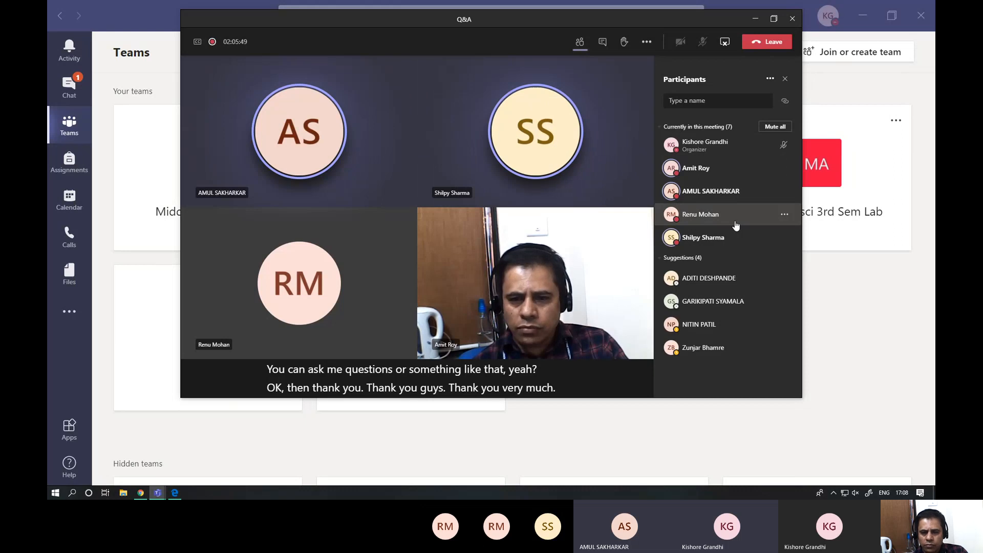
pyautogui.click(647, 43)
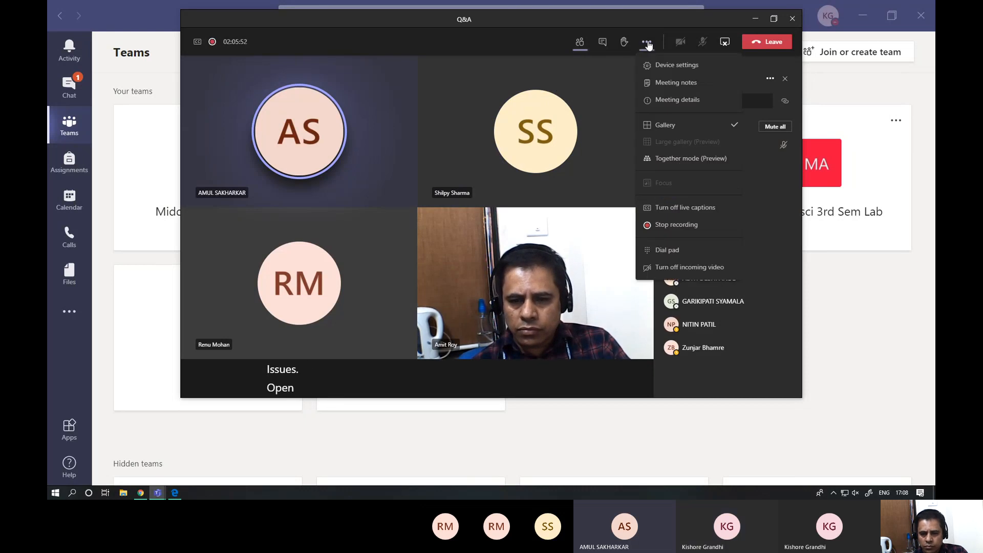
pyautogui.click(666, 225)
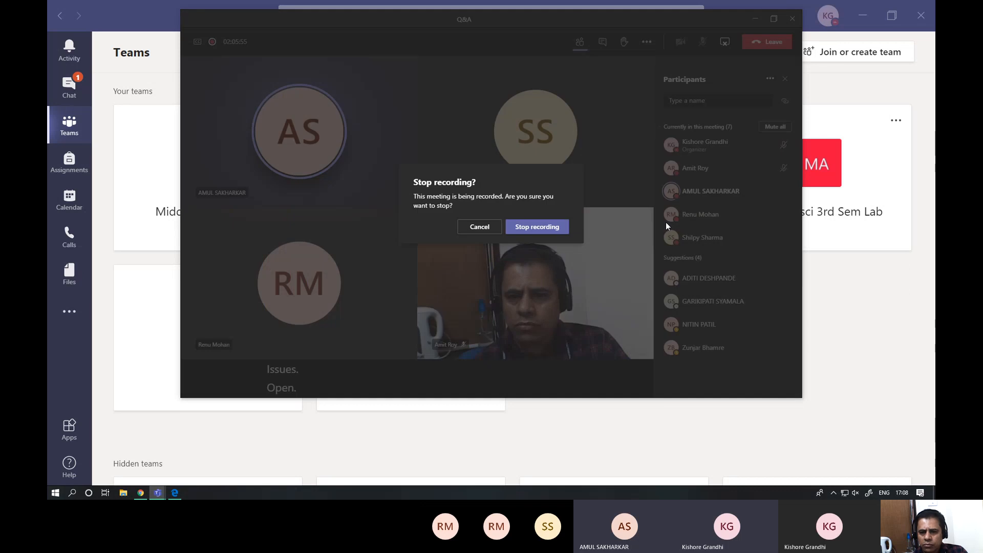